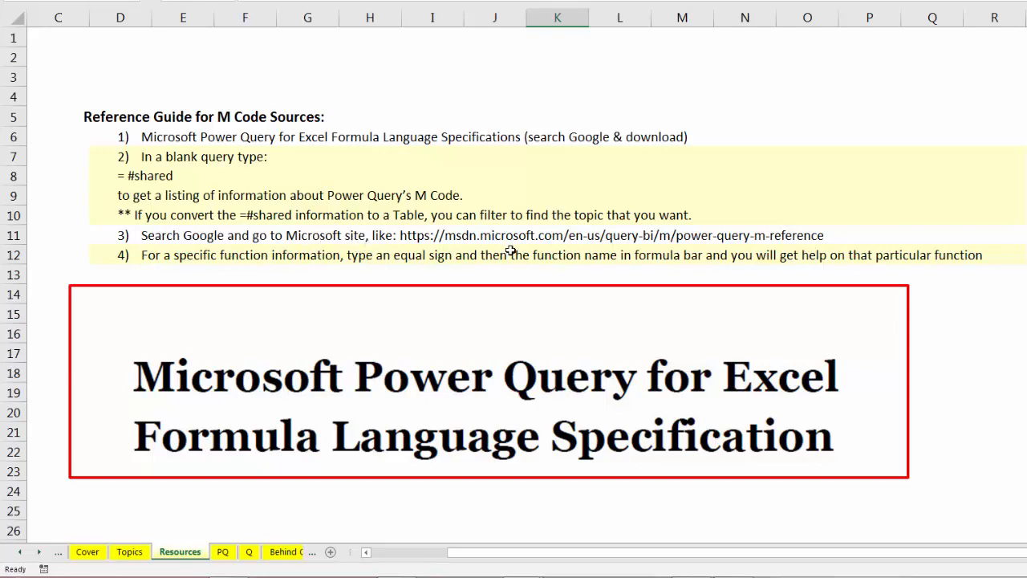
Go to the Behind Q sheet and open the ConsecutiveSalesReport query for editing.
key("ctrl+Page_Down")
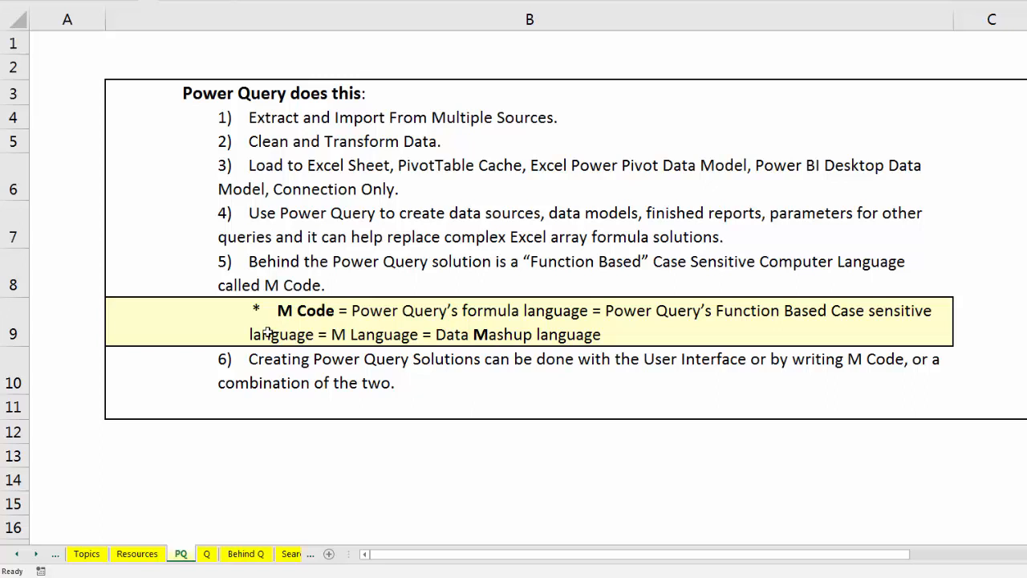
key("ctrl+Page_Down")
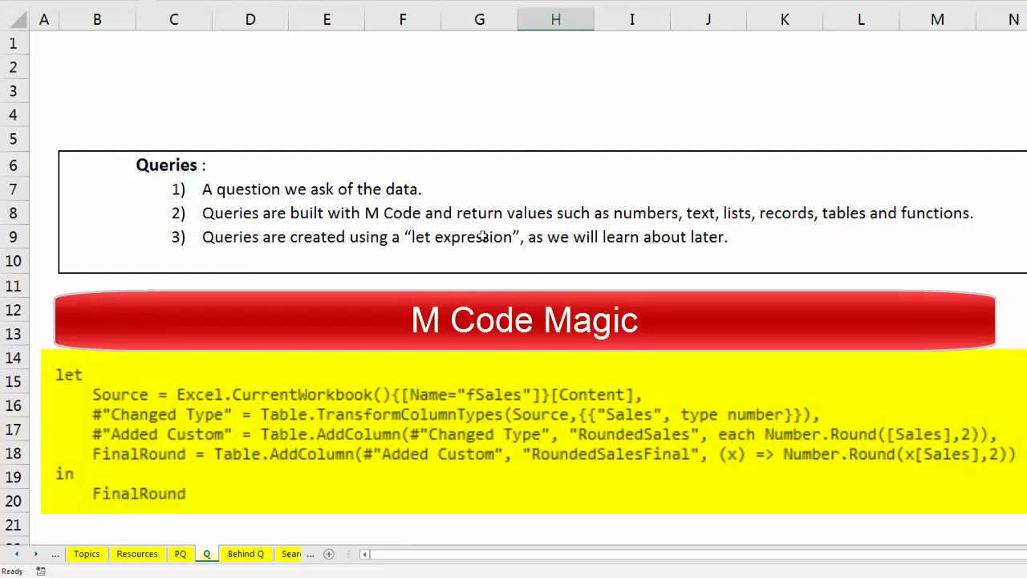
key("ctrl+Page_Down")
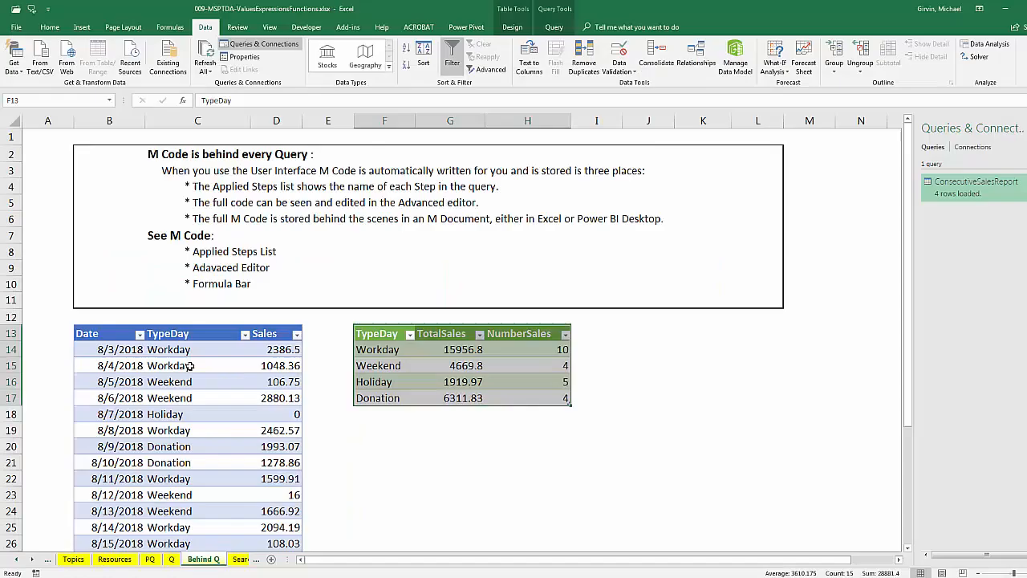
left_click(230, 317)
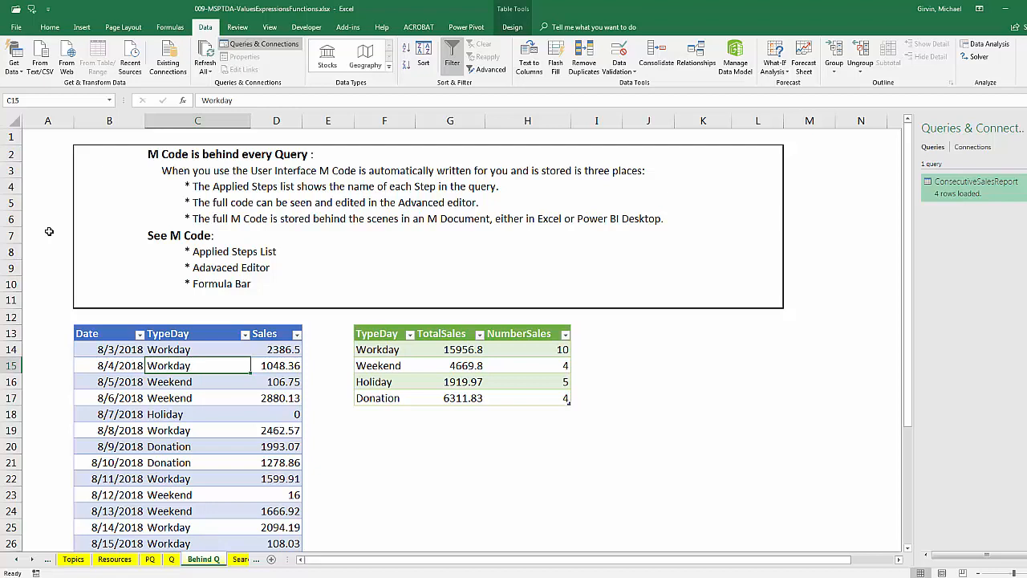
left_click(439, 352)
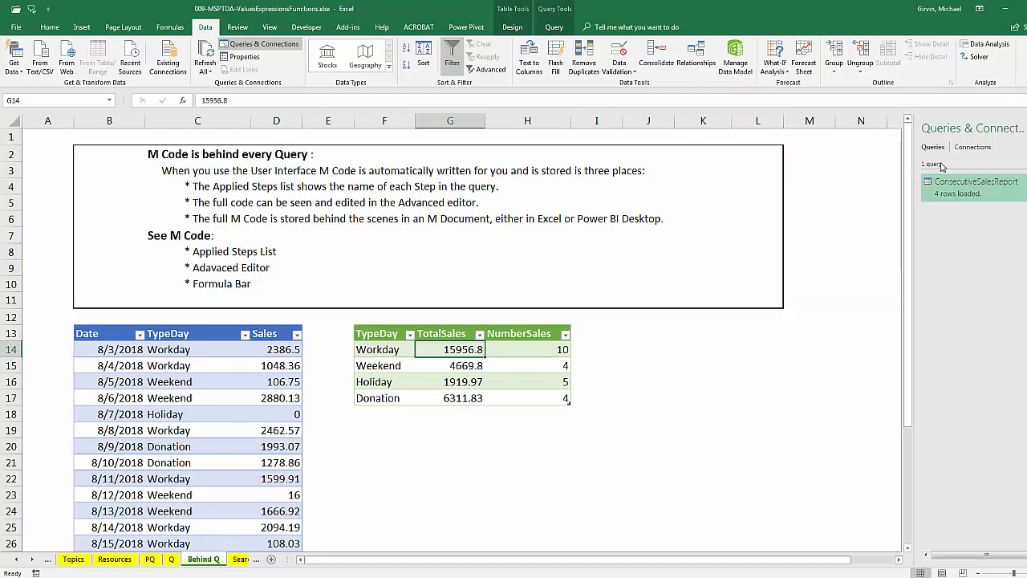
mouse_move(953, 192)
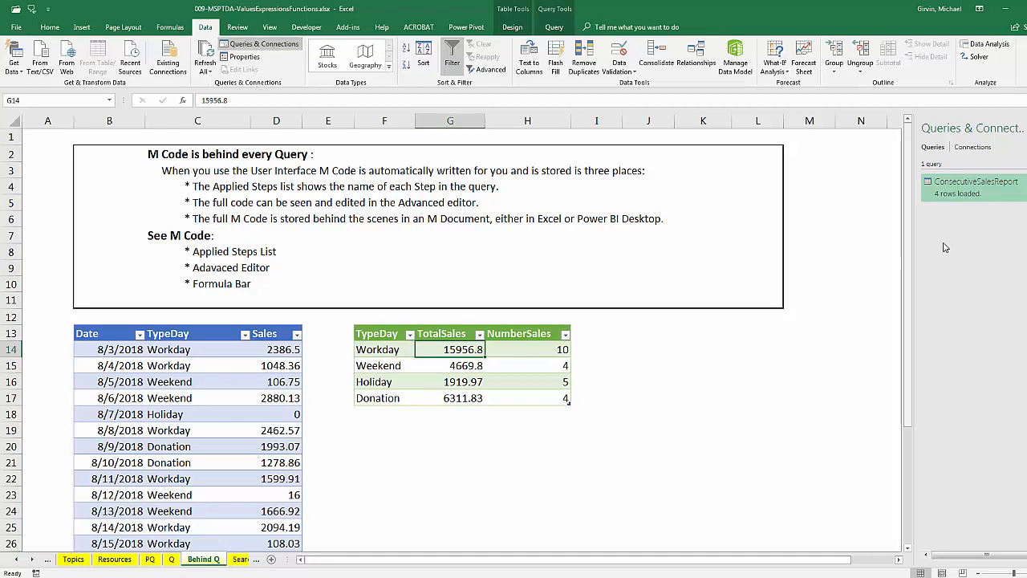
double_click(966, 191)
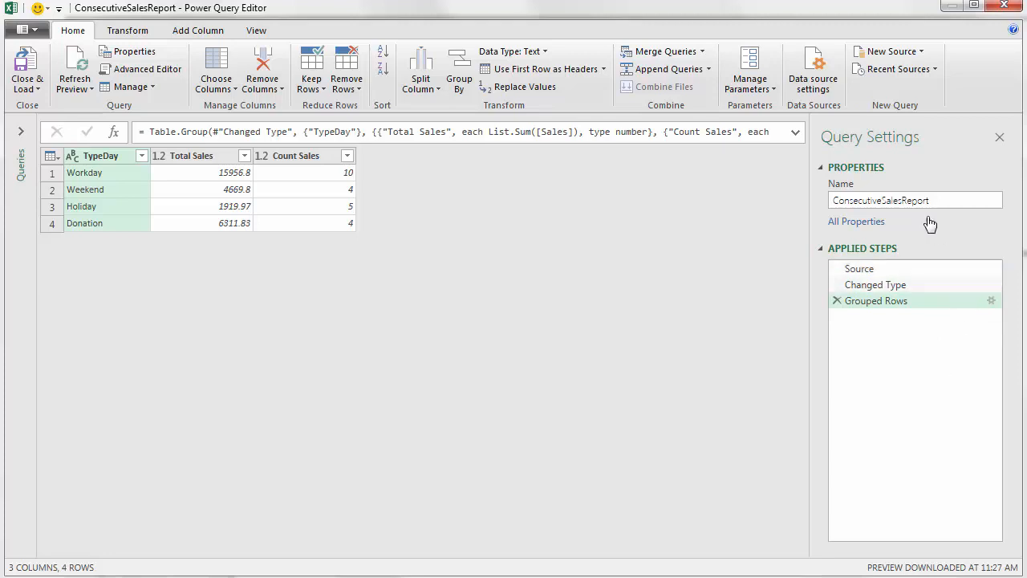
Inspect the query's applied steps, including the Grouped Rows settings, and its full M code in the Advanced Editor.
left_click(863, 289)
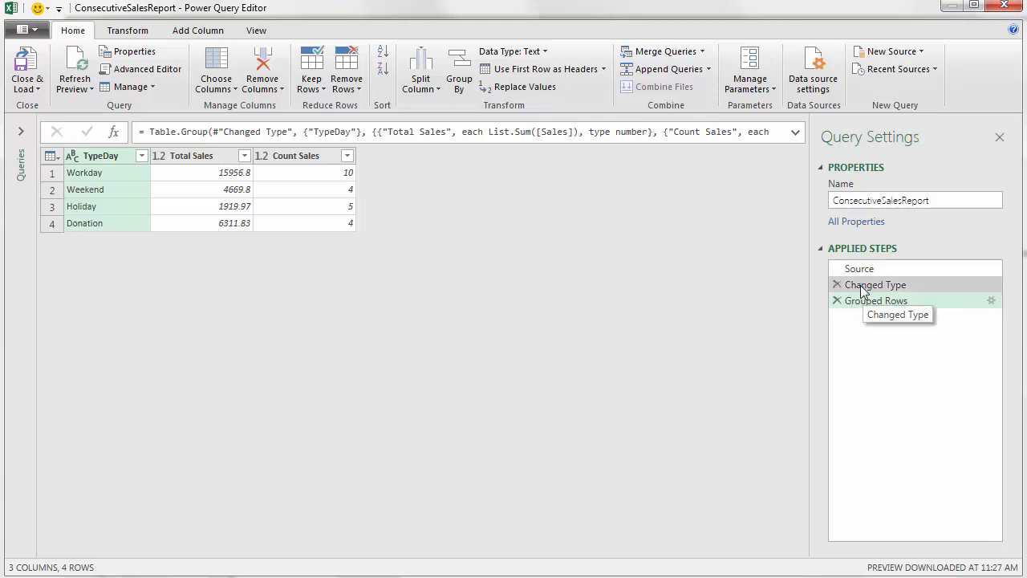
left_click(867, 270)
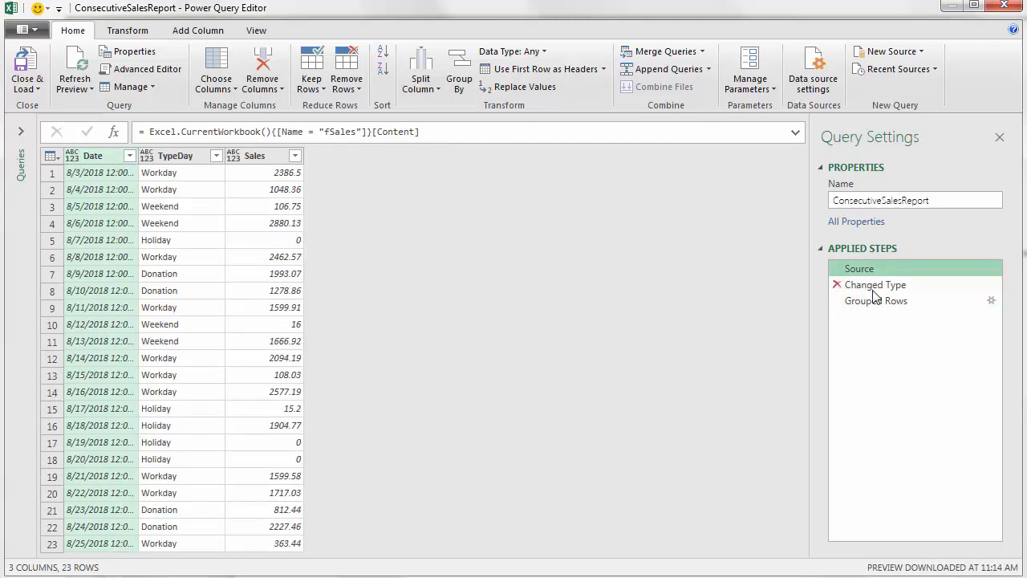
left_click(992, 301)
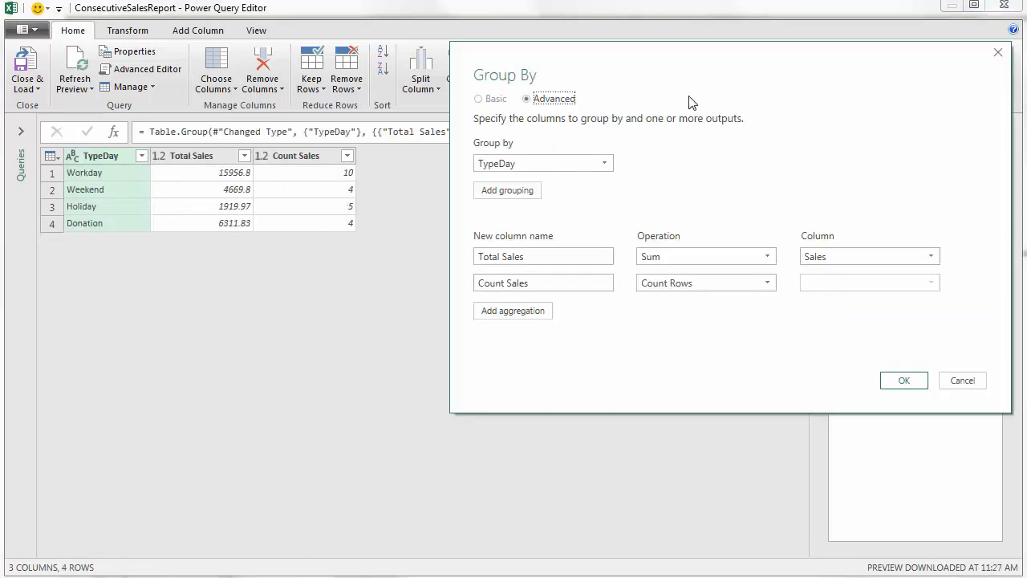
left_click_drag(692, 103, 426, 221)
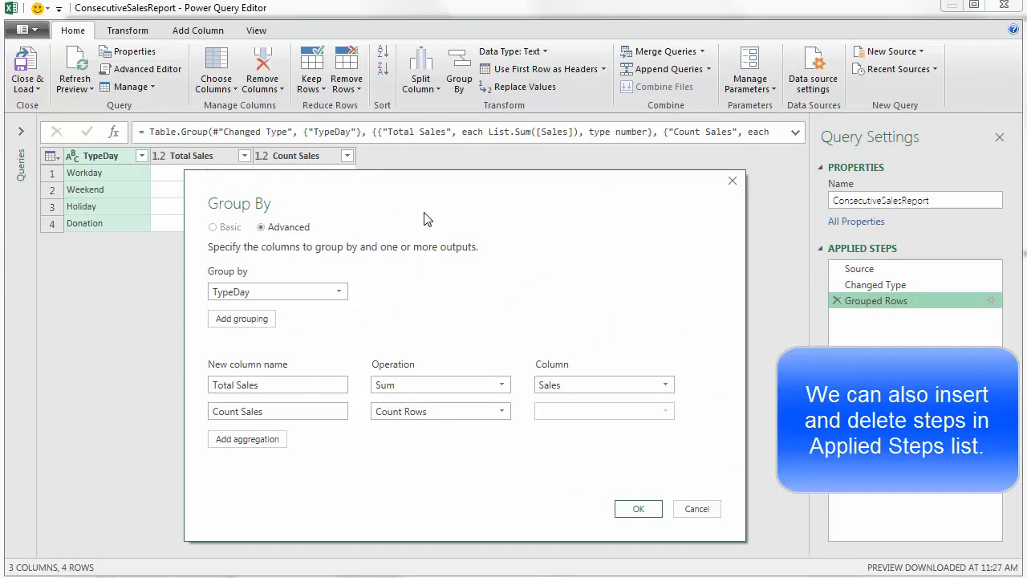
left_click(733, 182)
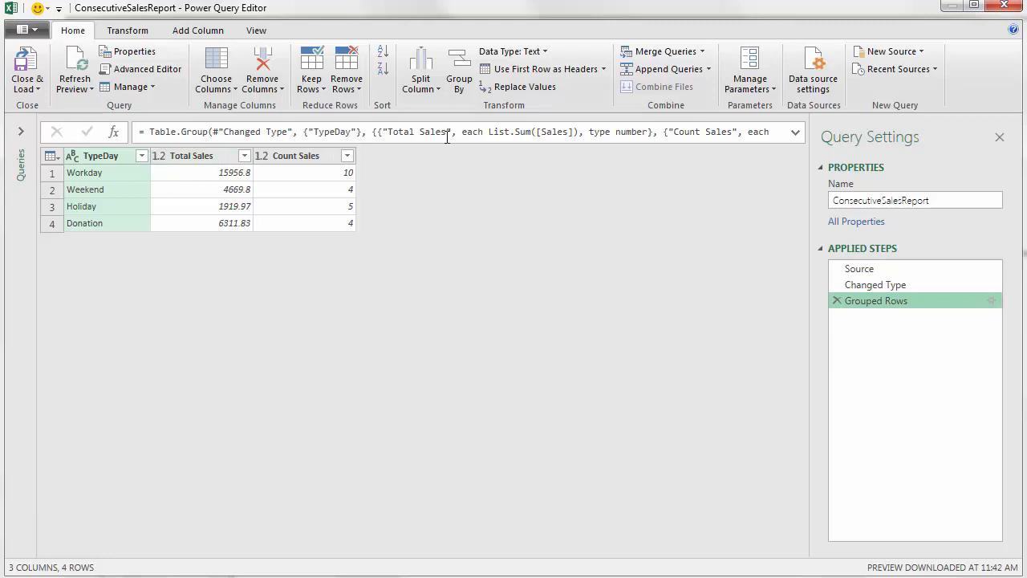
left_click(170, 76)
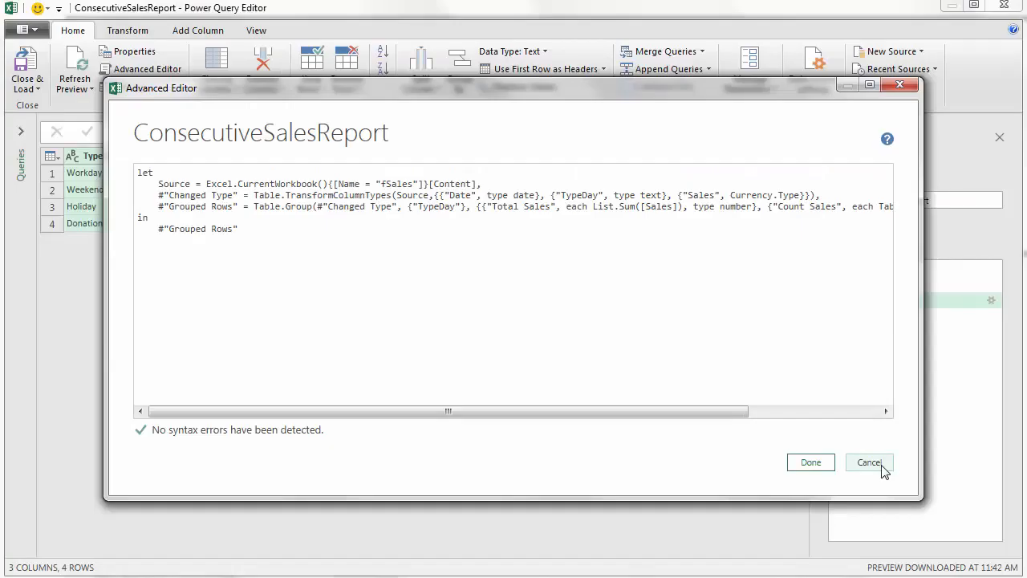
left_click(967, 512)
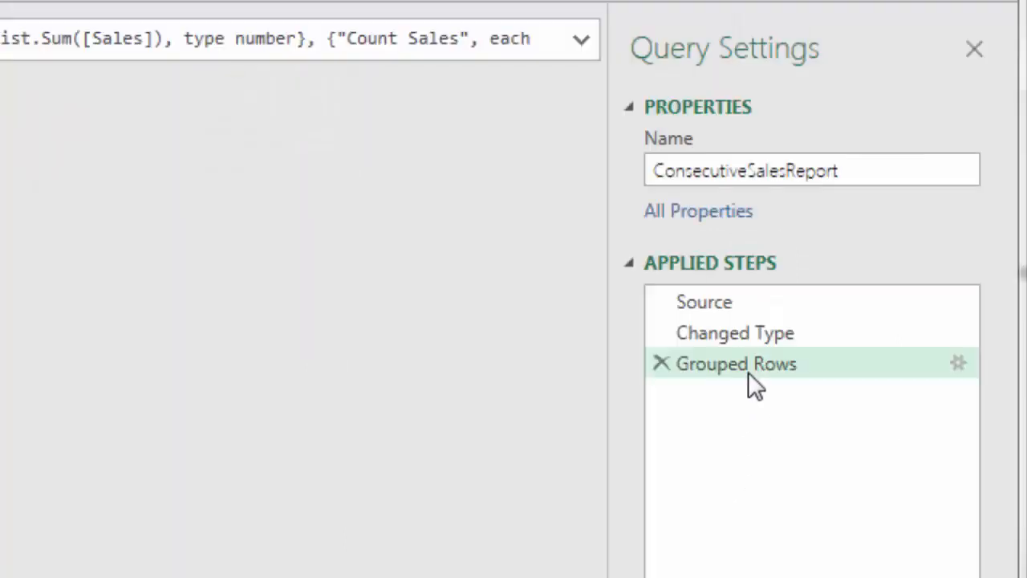
Rename the Grouped Rows applied step as TypeDayGrouping.
left_click(748, 370)
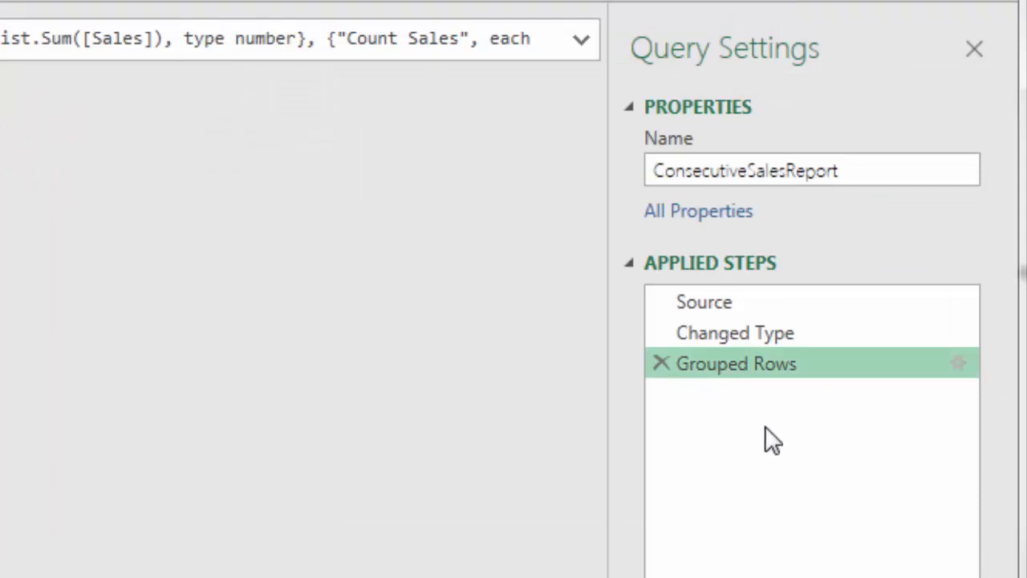
key("F2")
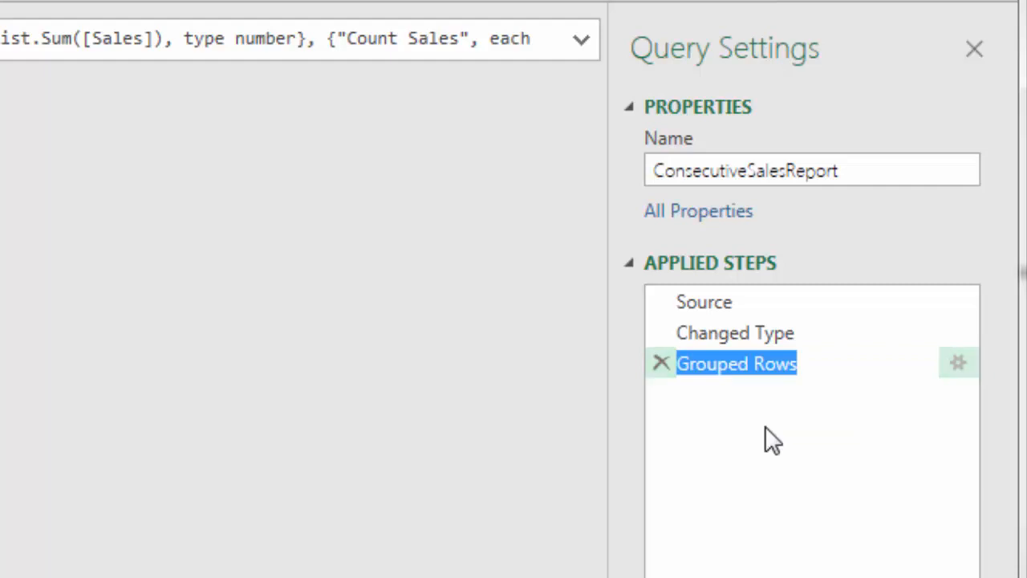
type("TypeDayGrouping")
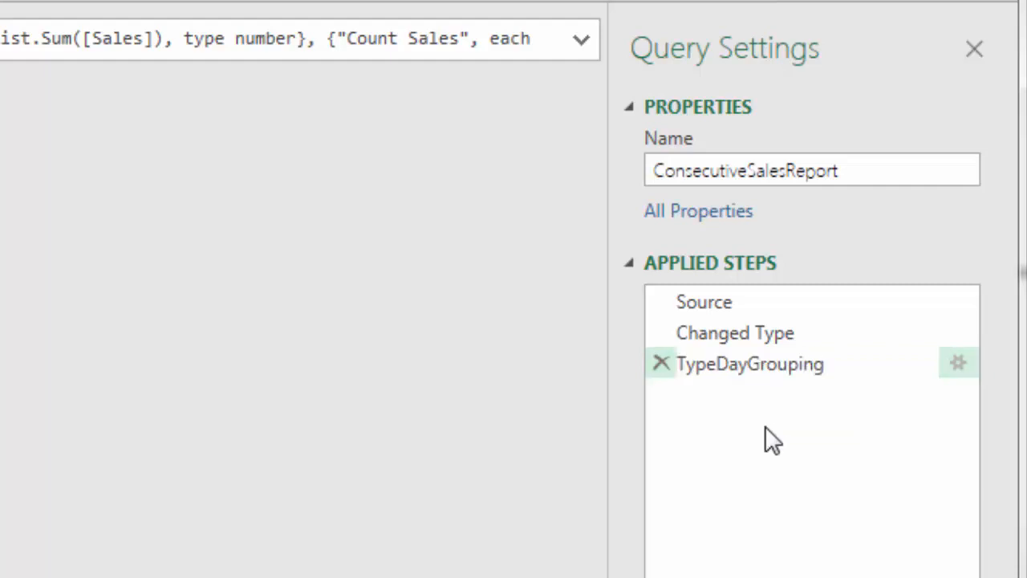
key("Return")
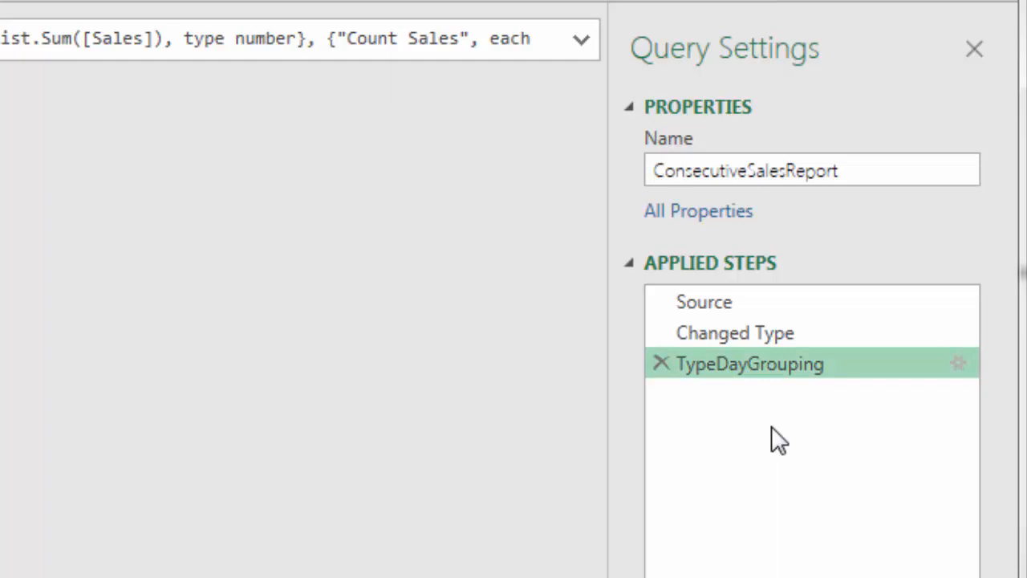
Check the TypeDayGrouping step in the full M code and review its Group By settings without changing them.
left_click(173, 71)
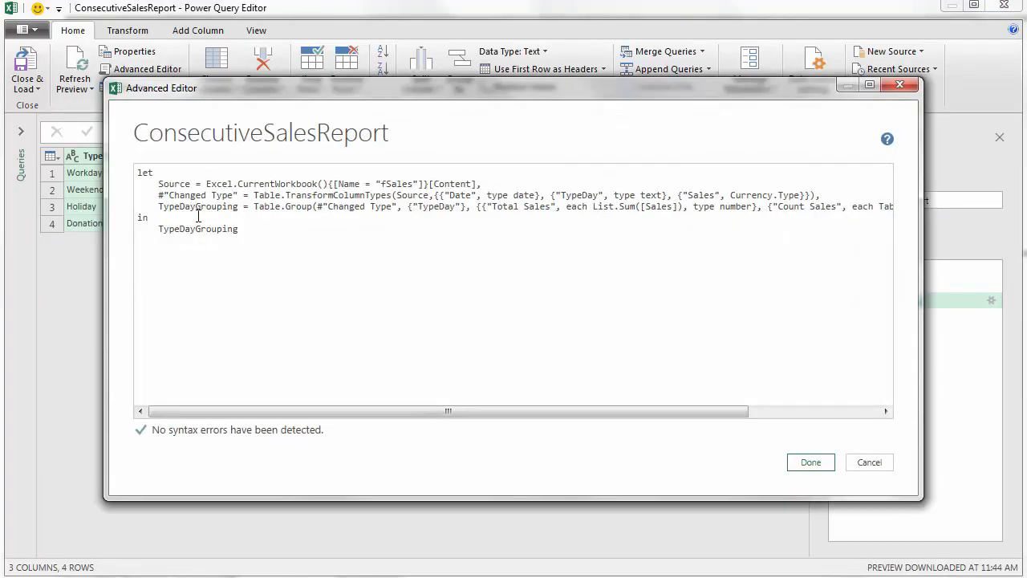
left_click(869, 462)
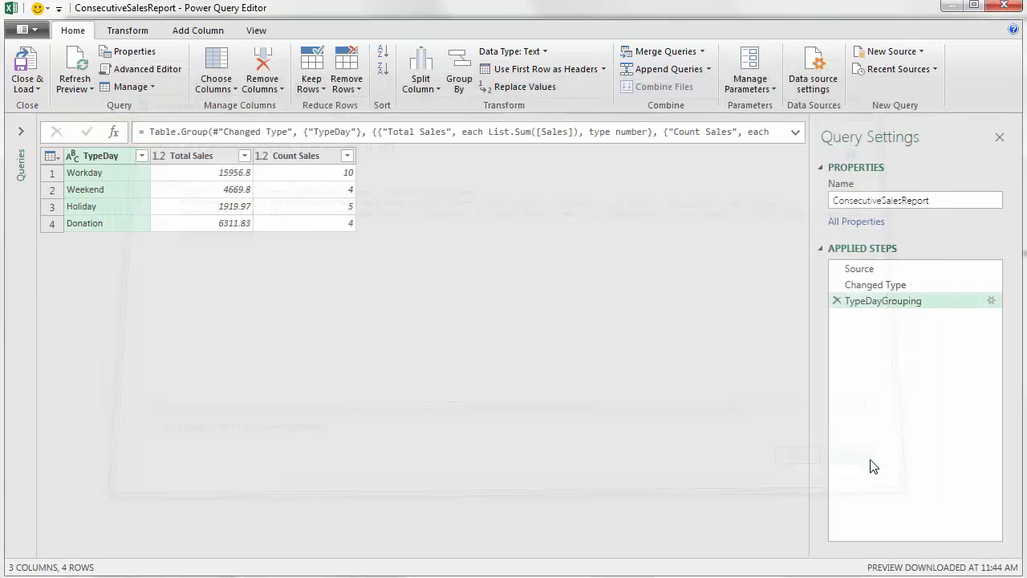
left_click(992, 303)
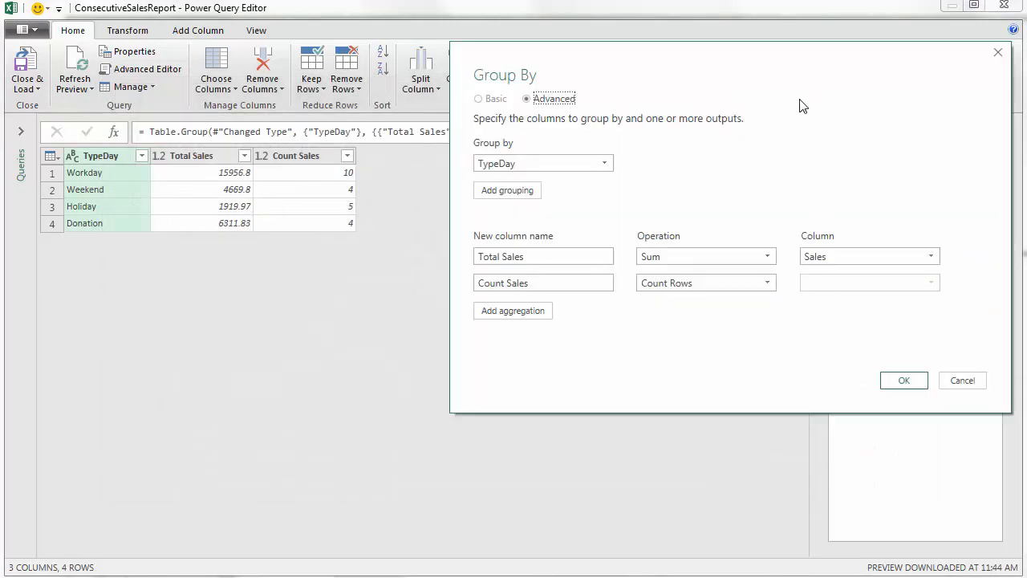
left_click_drag(679, 73, 394, 171)
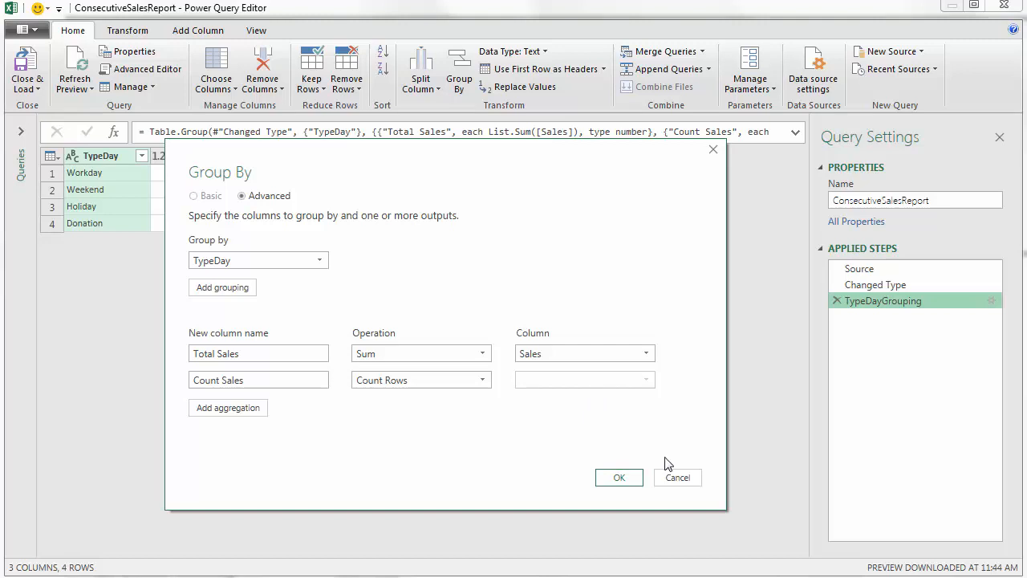
left_click(695, 484)
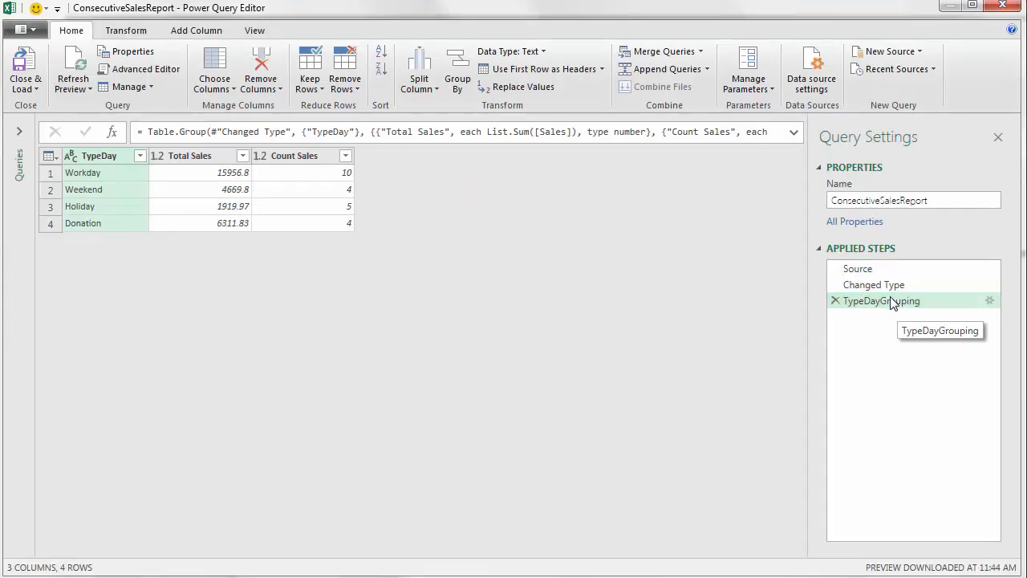
Add GroupKind.Local as the last argument of the TypeDayGrouping step's Table.Group formula.
left_click(893, 302)
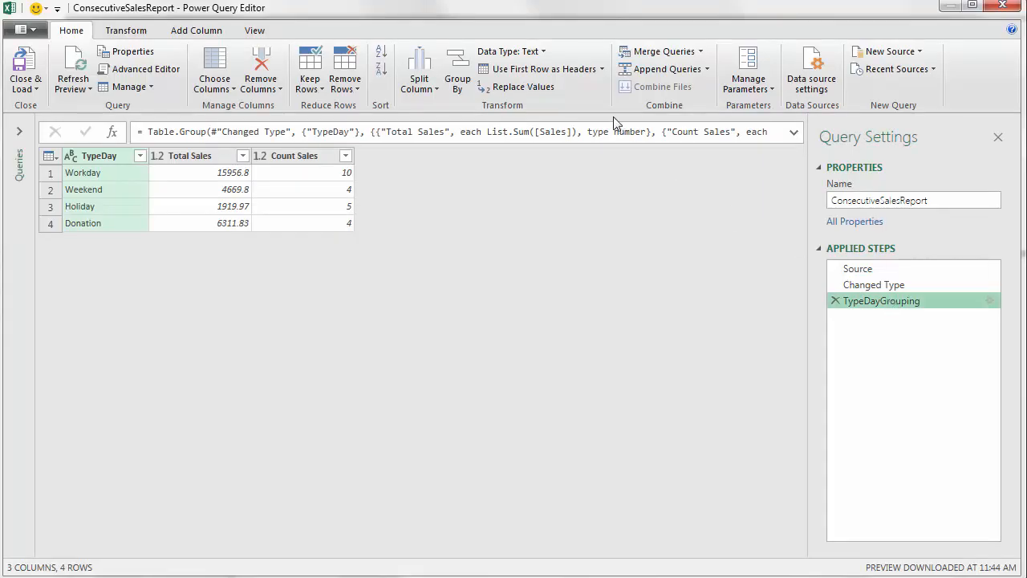
left_click(794, 135)
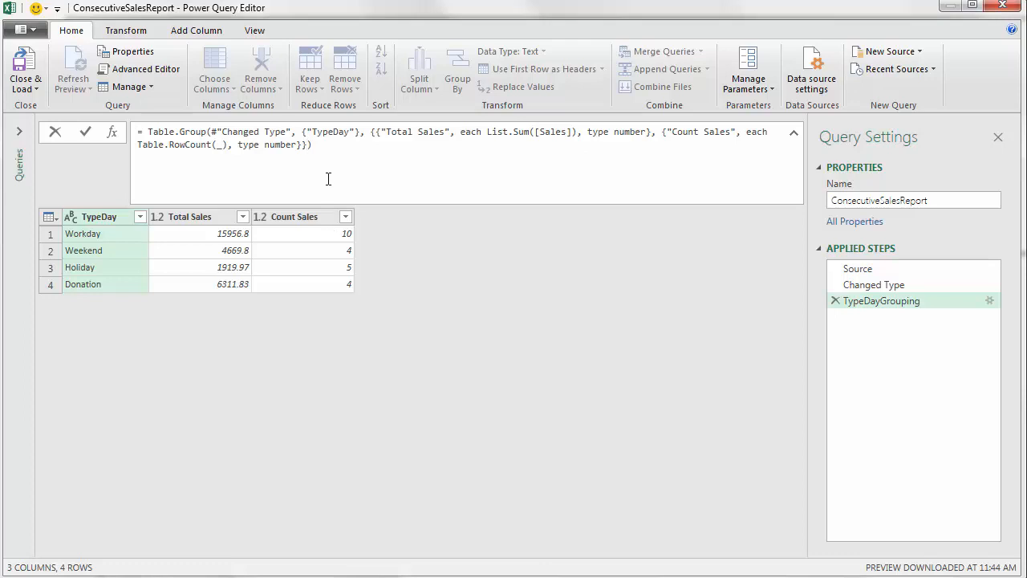
type(",GroupKind.Local")
key("Return")
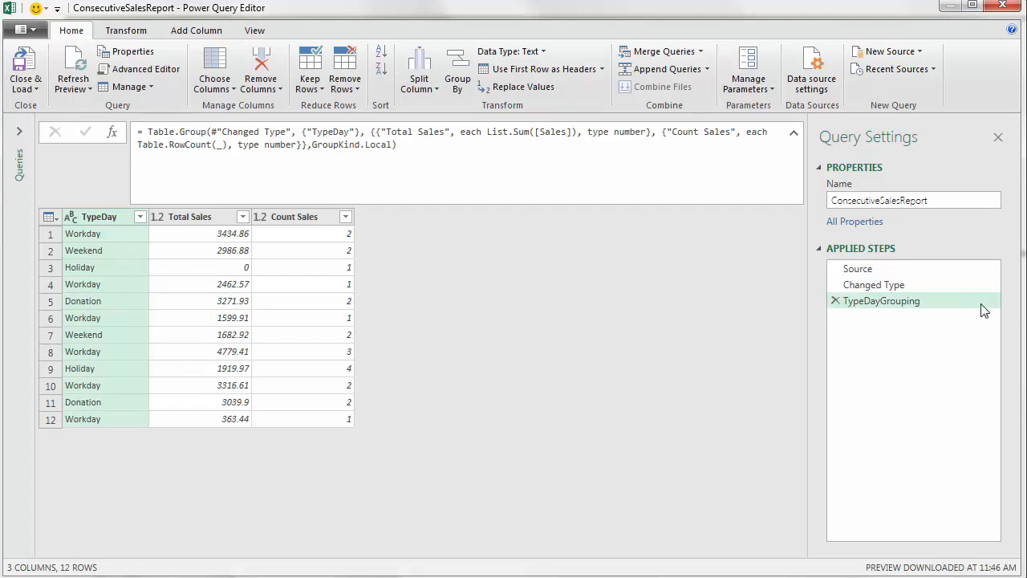
Examine the complete Table.Group line of the query in the Advanced Editor at full width.
left_click(161, 74)
double_click(175, 91)
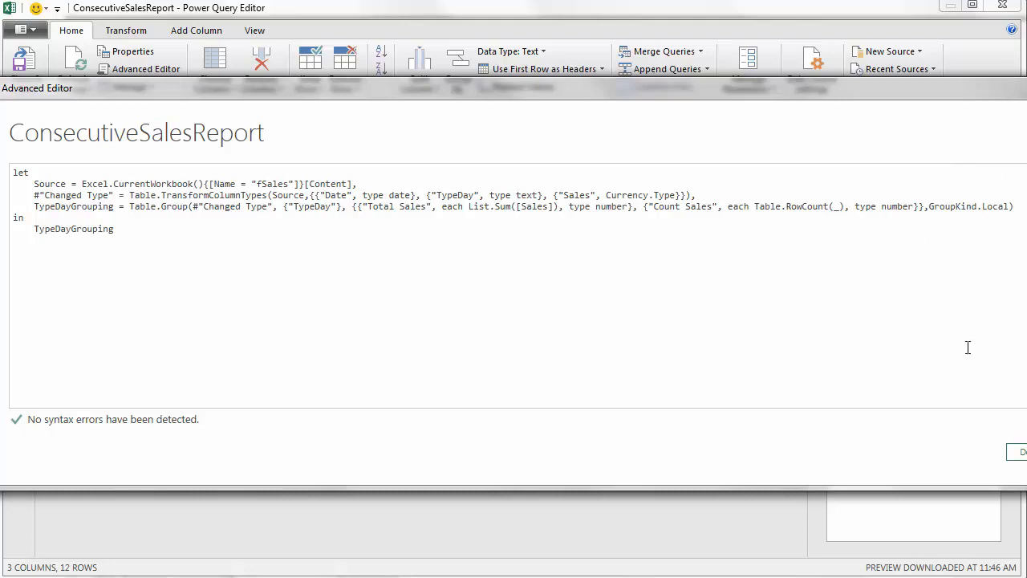
left_click(1018, 452)
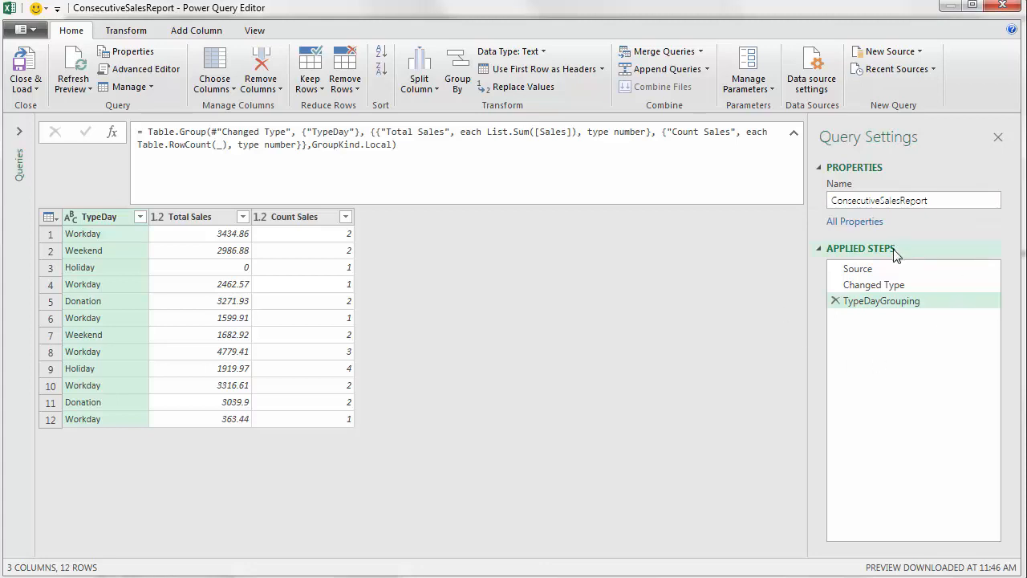
Compare the grouped query preview with the source sales table on the worksheet, restoring the full-size editor when finished.
left_click_drag(894, 282, 894, 286)
double_click(129, 9)
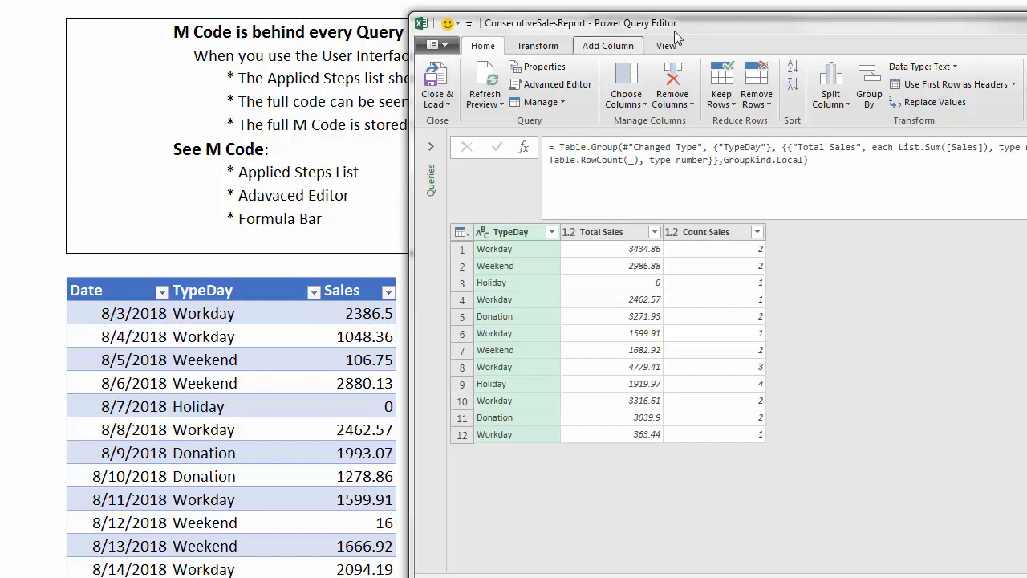
left_click_drag(698, 23, 287, 8)
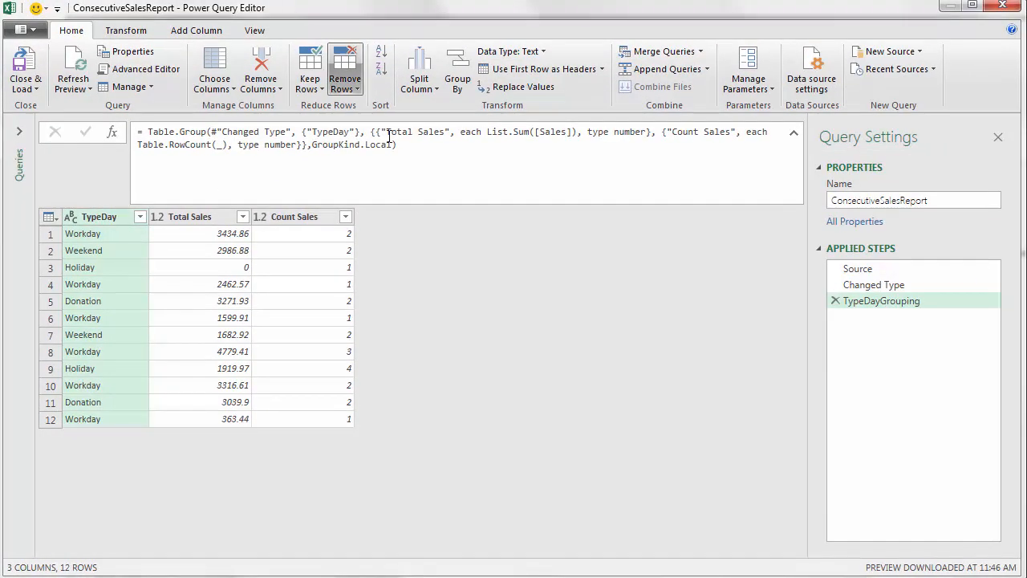
Insert a step after Changed Type that sorts Date ascending, and return to the TypeDayGrouping result.
left_click(863, 289)
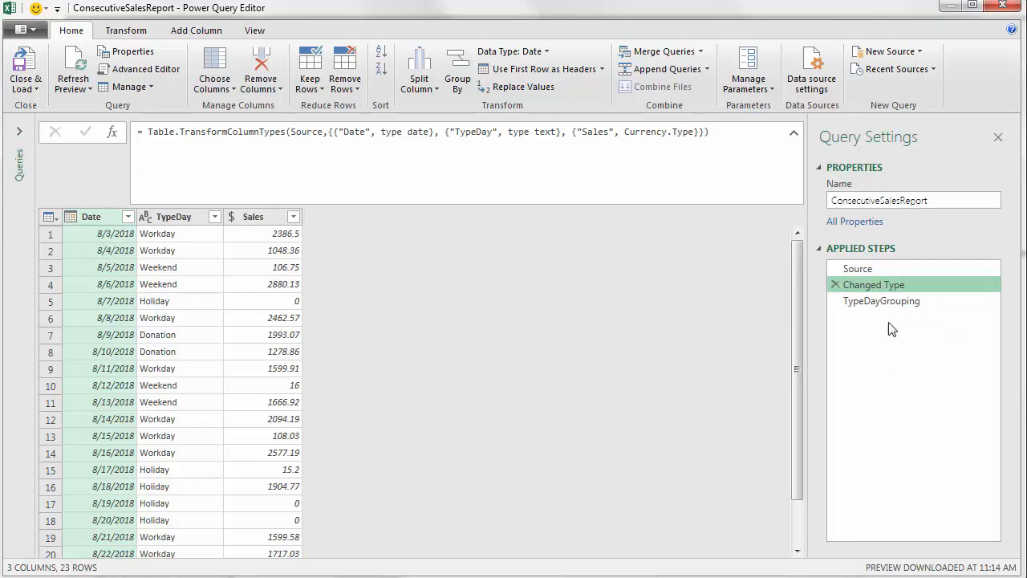
left_click(127, 218)
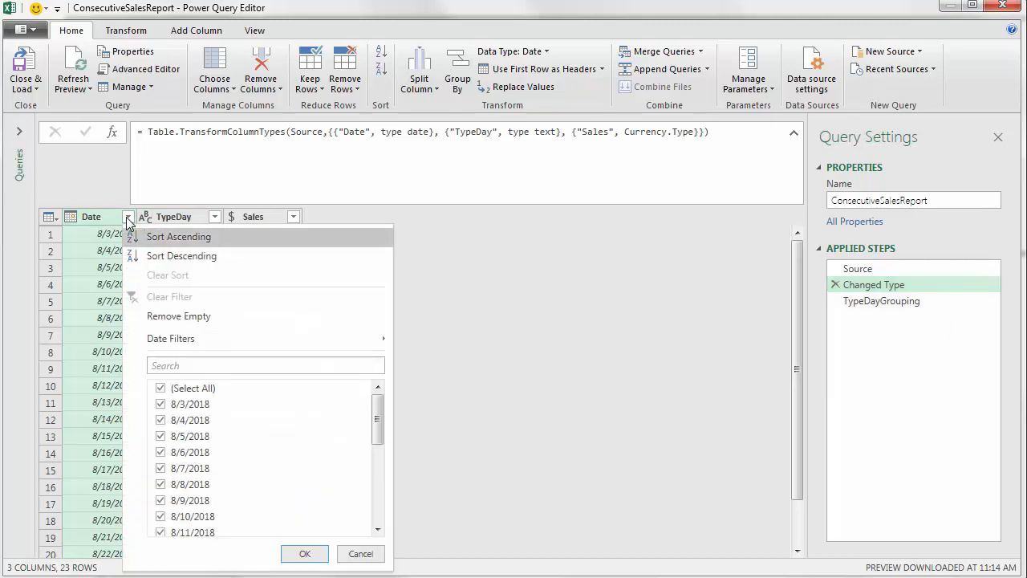
left_click(168, 239)
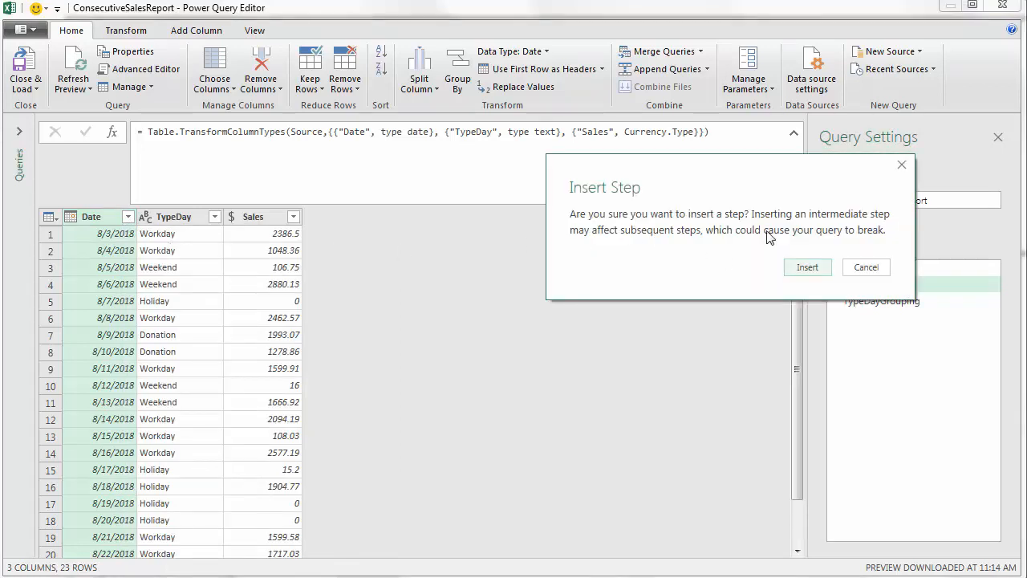
left_click(807, 270)
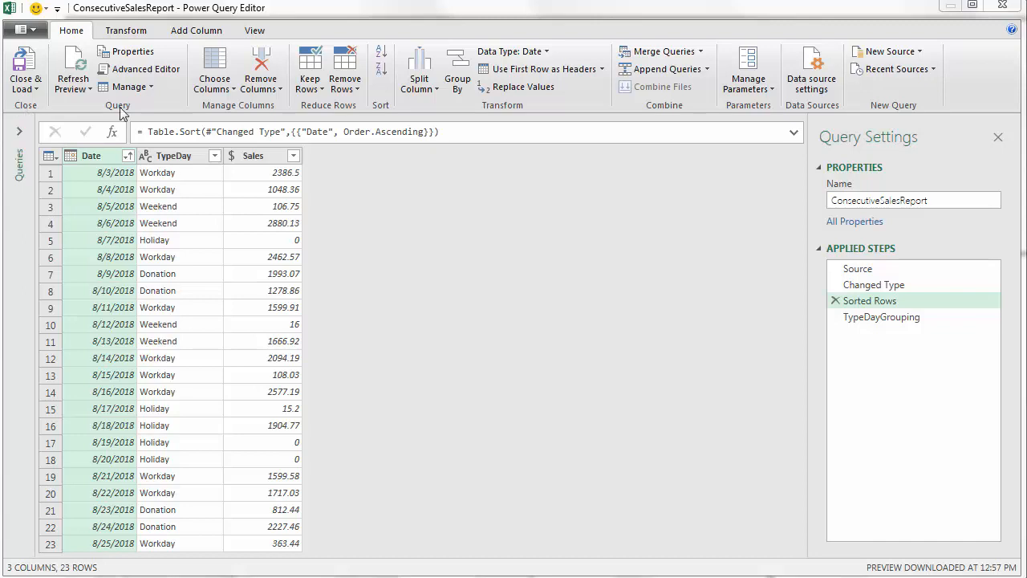
left_click(867, 317)
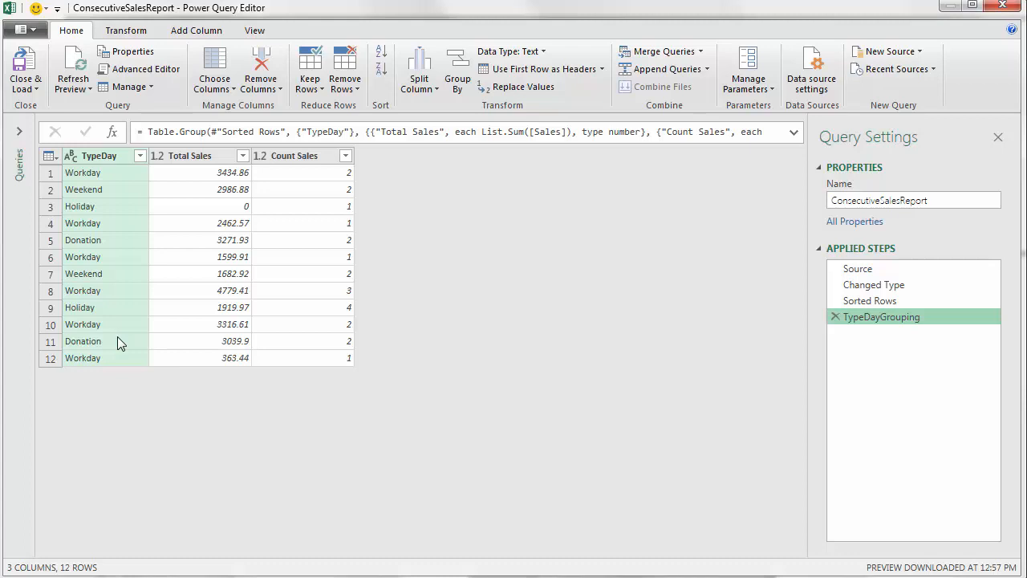
Compare the Sorted Rows and TypeDayGrouping results with their lines in the full-width M code, leaving the code unchanged.
left_click(855, 304)
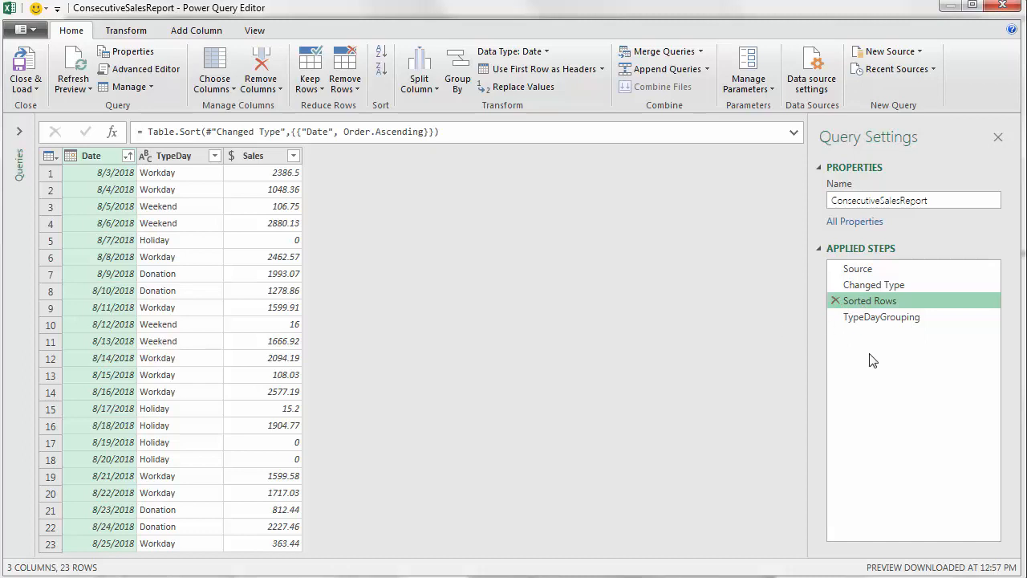
left_click(887, 318)
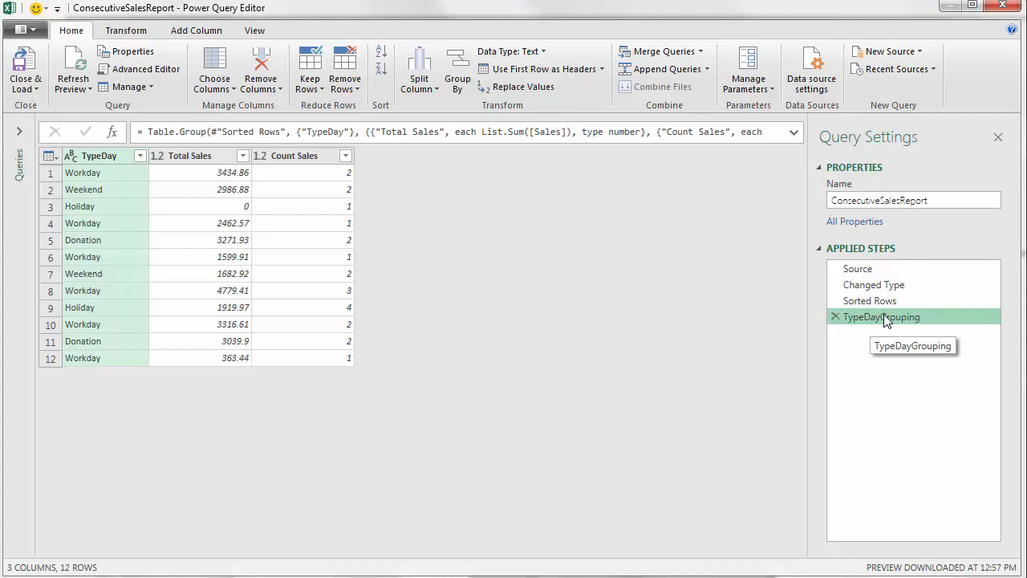
left_click(149, 71)
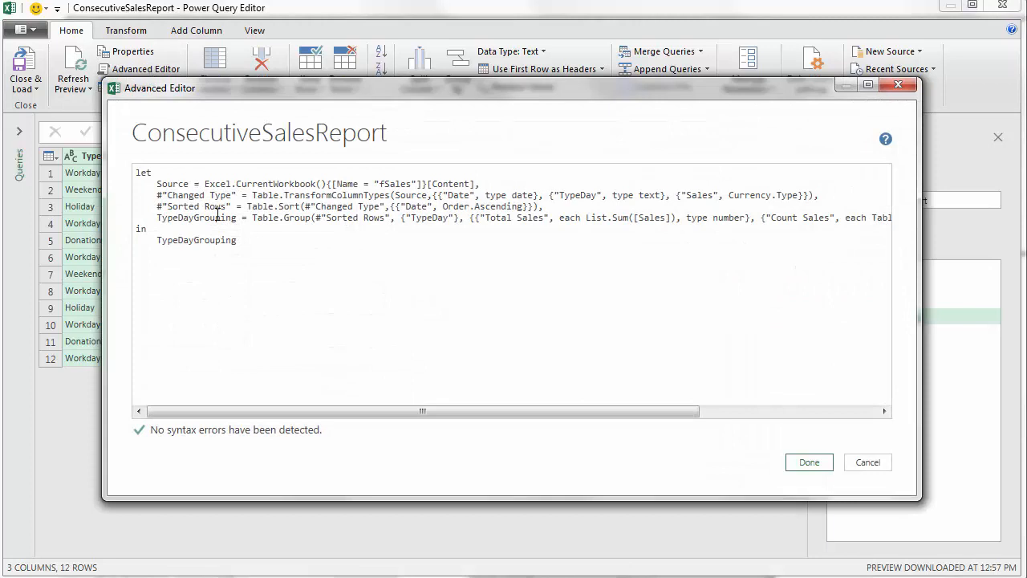
left_click(867, 85)
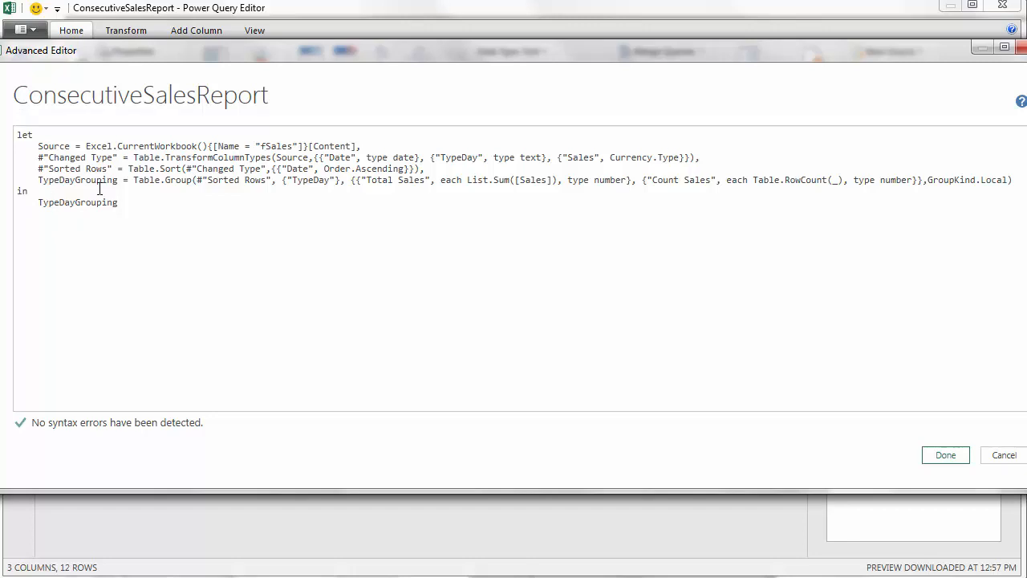
left_click(1001, 459)
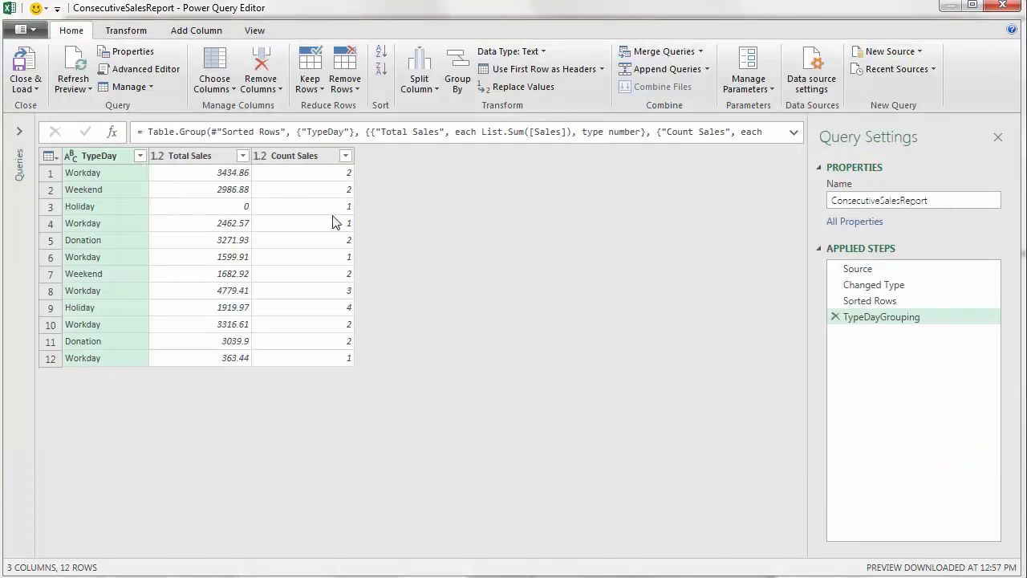
Examine the Source line in the M code, and view the result of every applied step from Source to TypeDayGrouping.
left_click(169, 74)
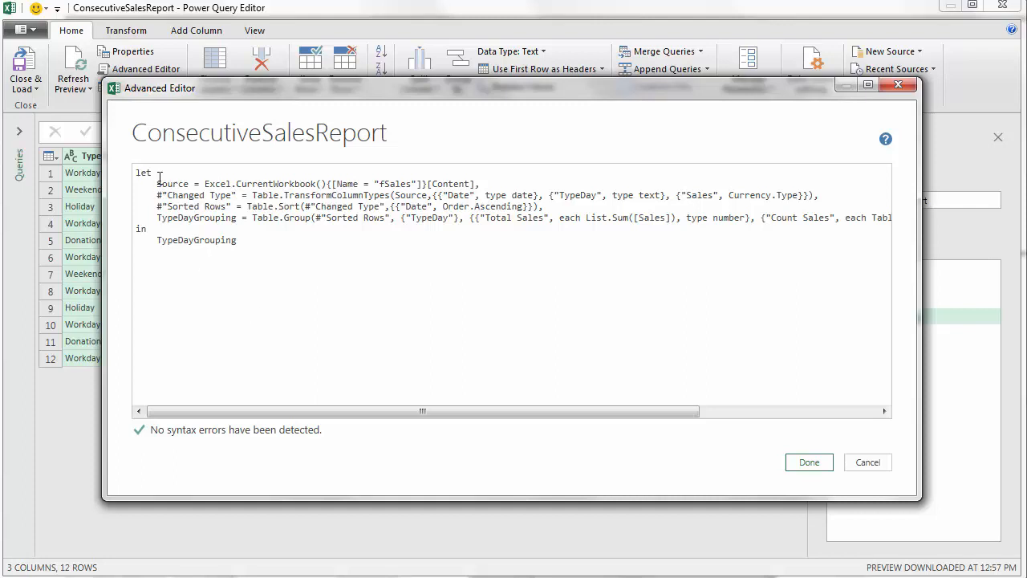
left_click_drag(153, 184, 488, 184)
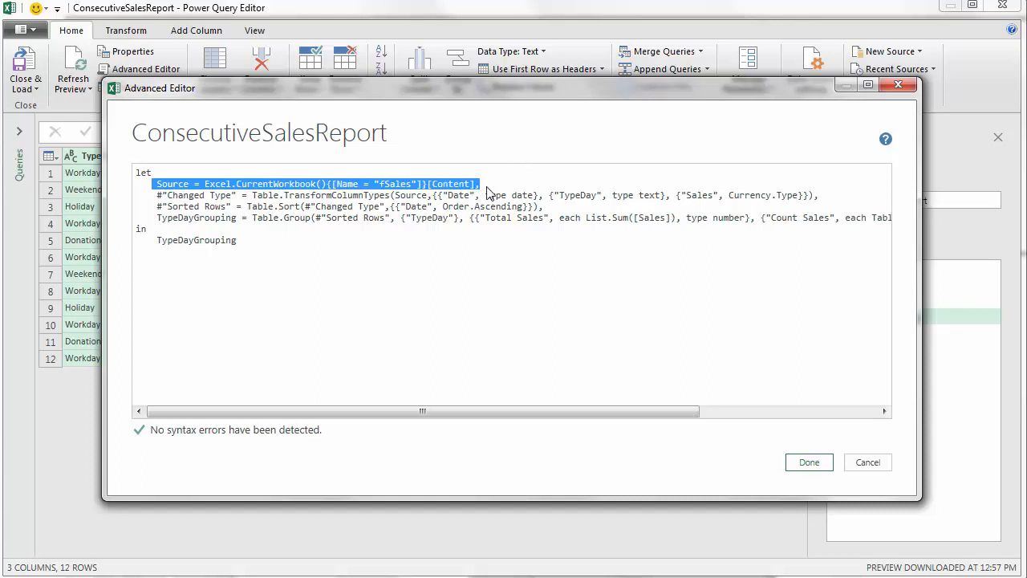
left_click(863, 464)
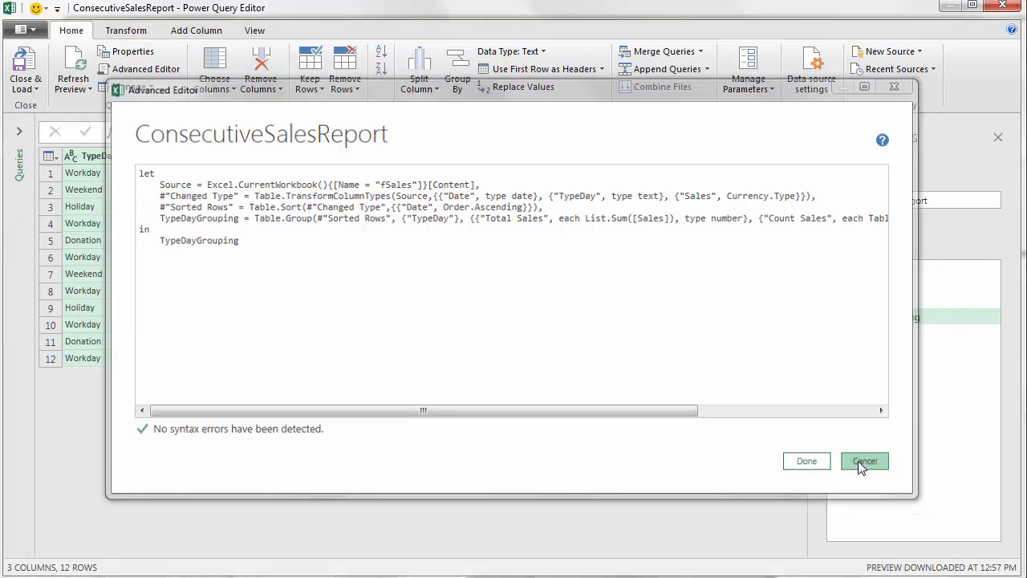
left_click(884, 270)
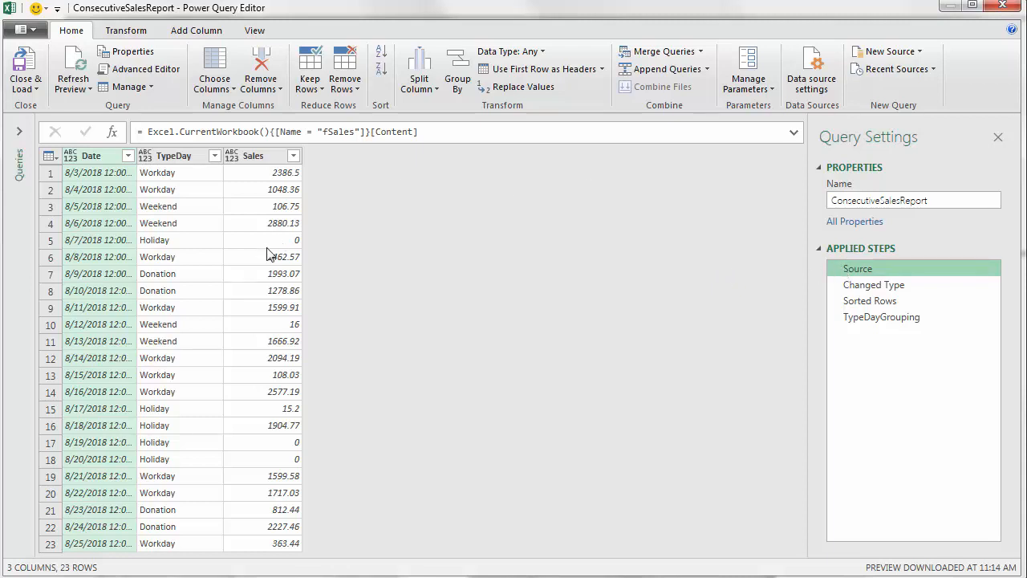
left_click(849, 287)
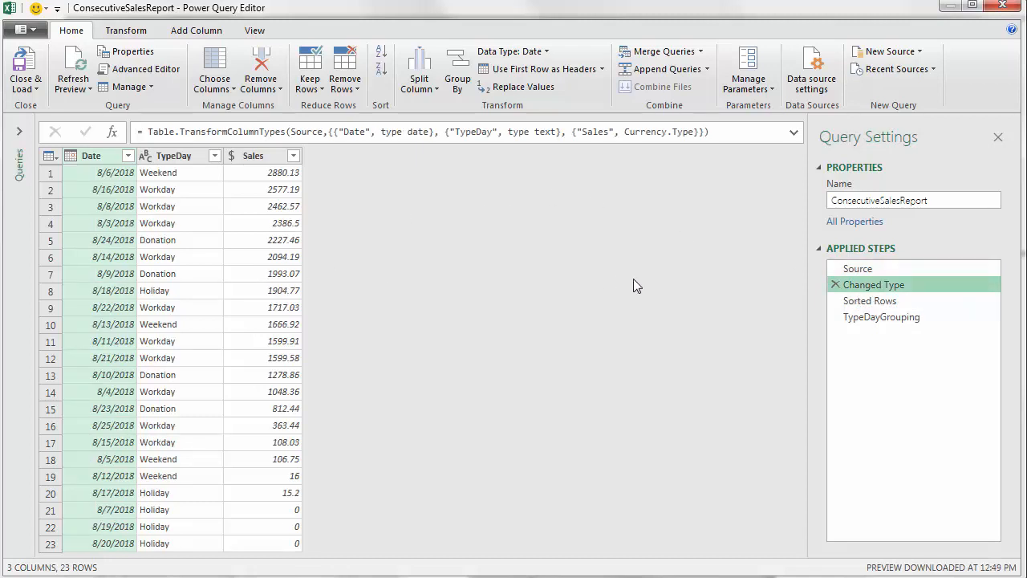
left_click(886, 310)
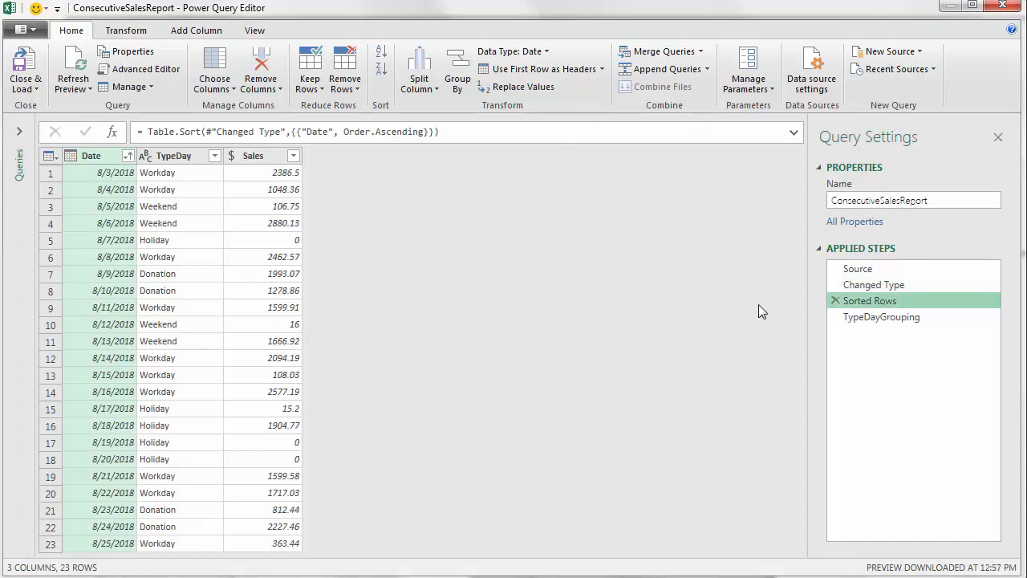
left_click(859, 319)
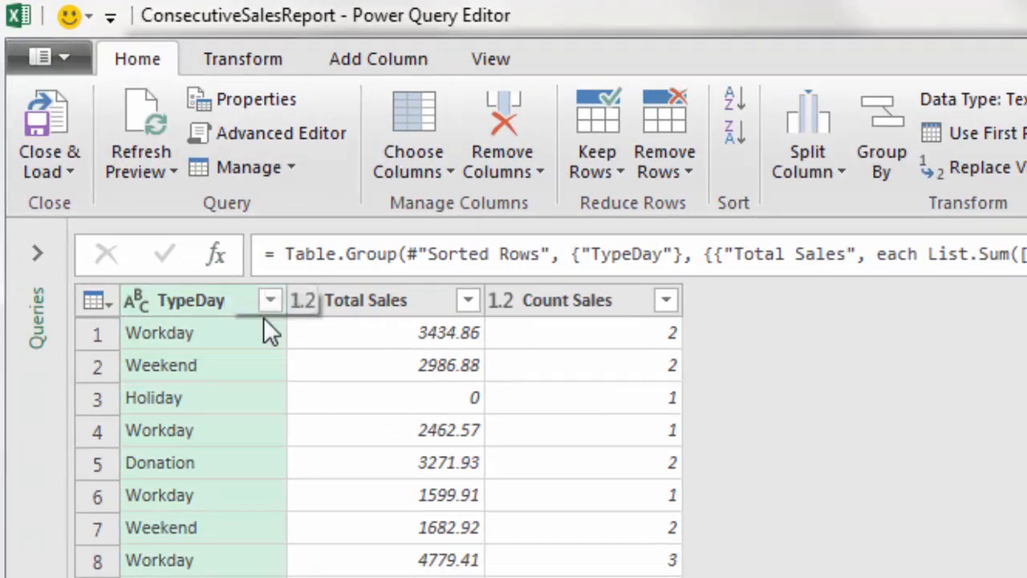
Add a custom step after TypeDayGrouping with the formula = 43+43.
left_click(217, 255)
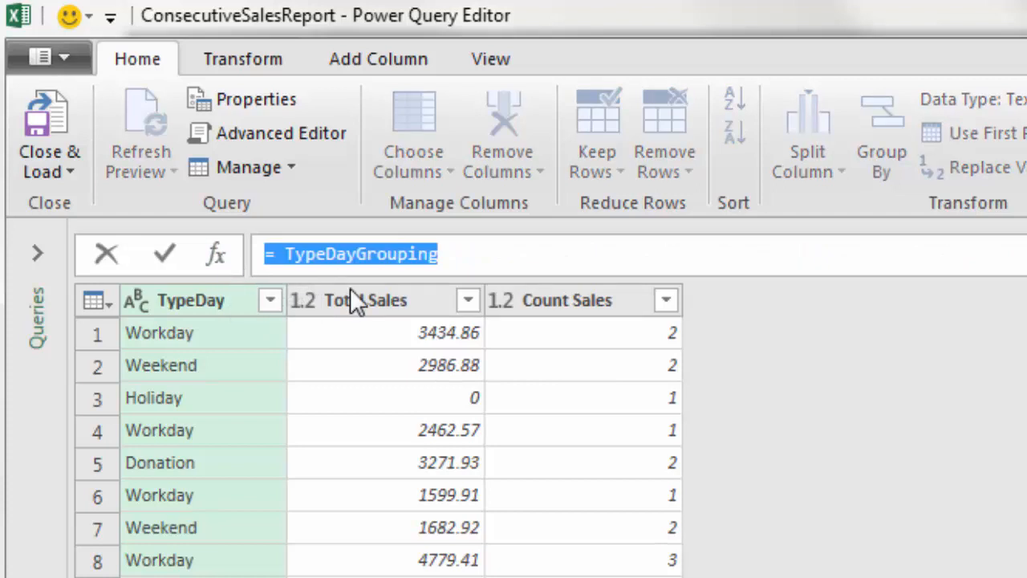
type("=4")
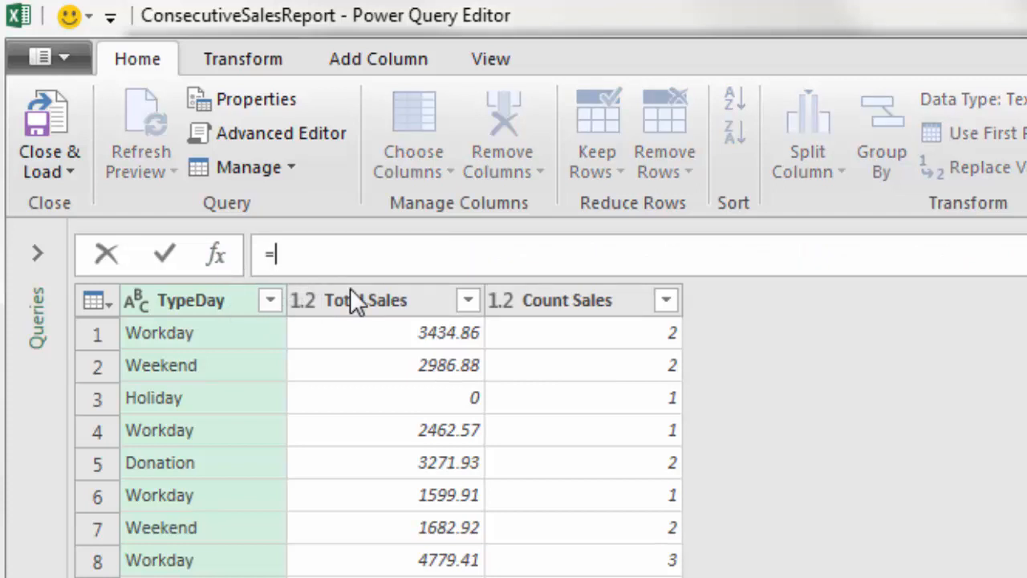
type("3+43")
key("Return")
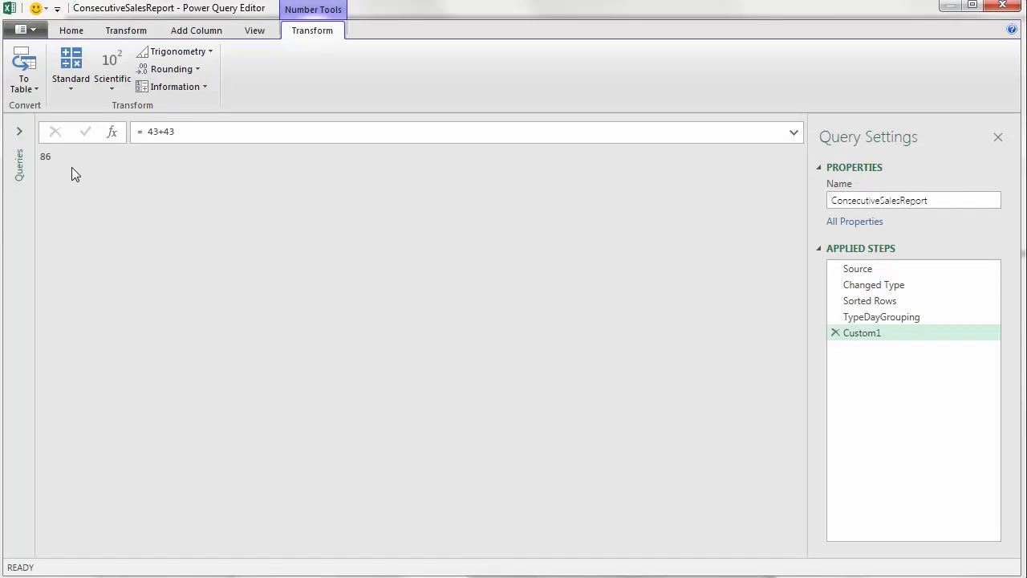
Add a second custom step whose formula refers back to the first step, = Source.
left_click(113, 135)
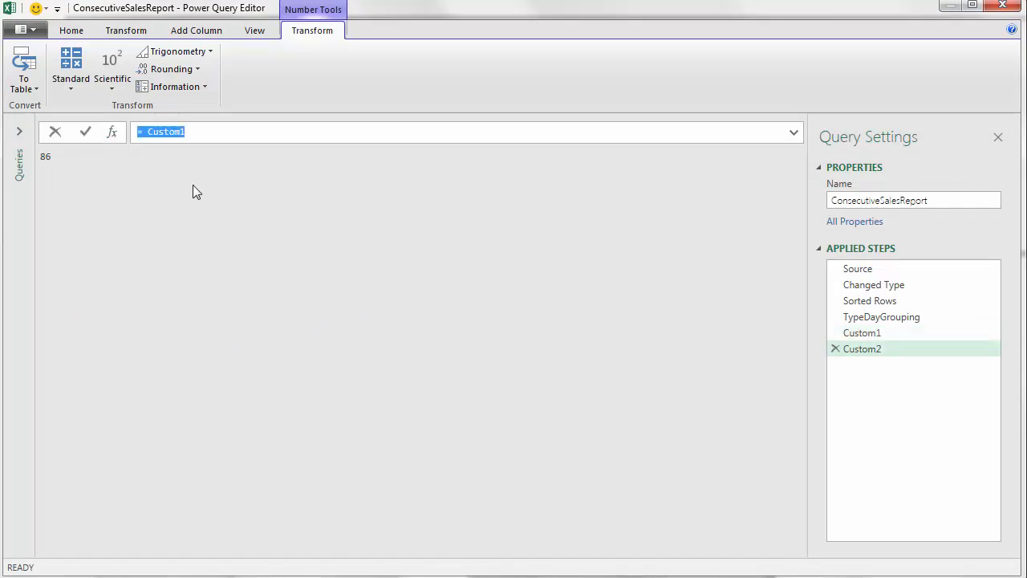
type("=")
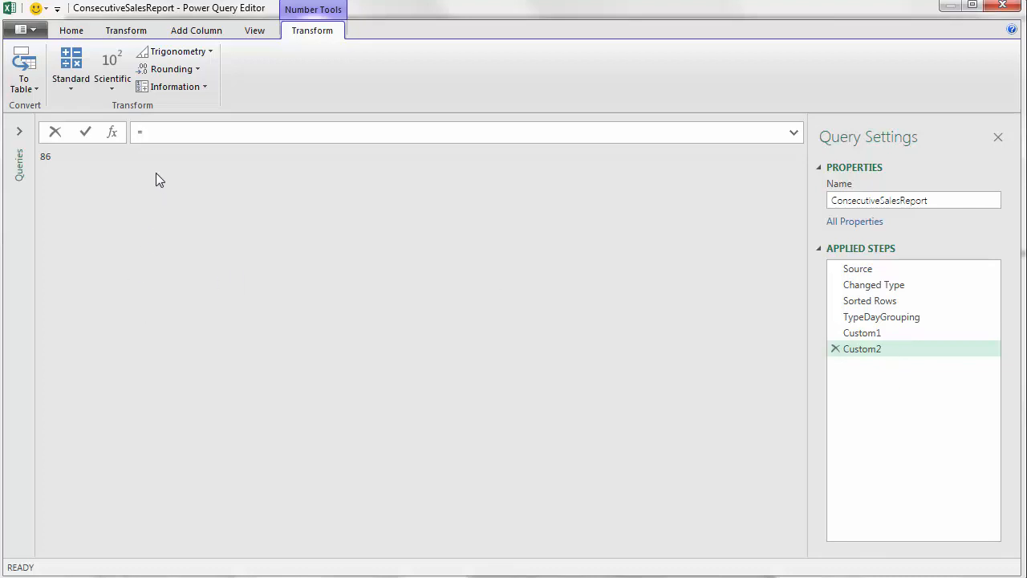
type("Source")
key("Return")
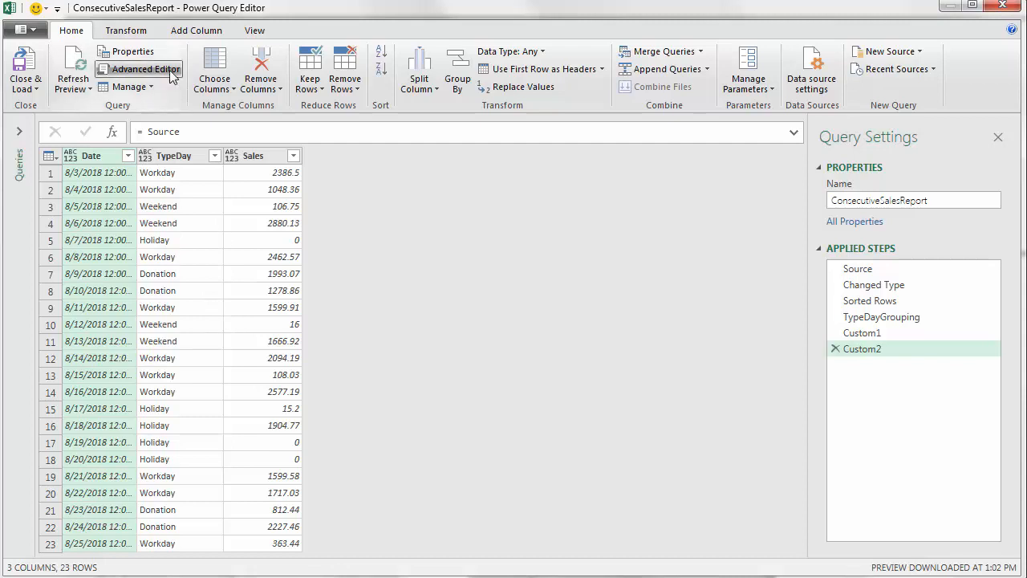
Review the two custom steps in the M code, and delete both so that TypeDayGrouping is the last step.
left_click(146, 69)
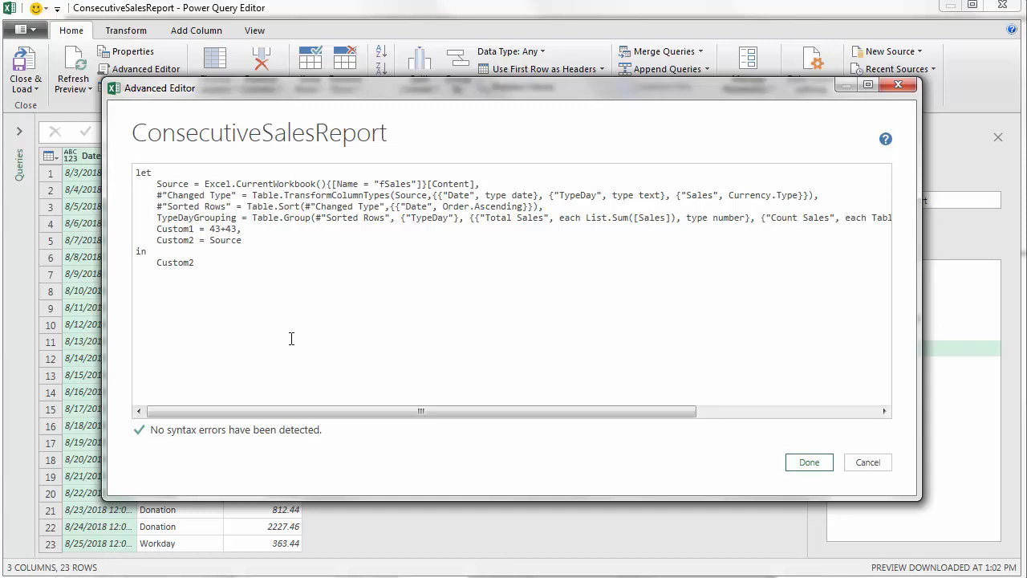
left_click(864, 464)
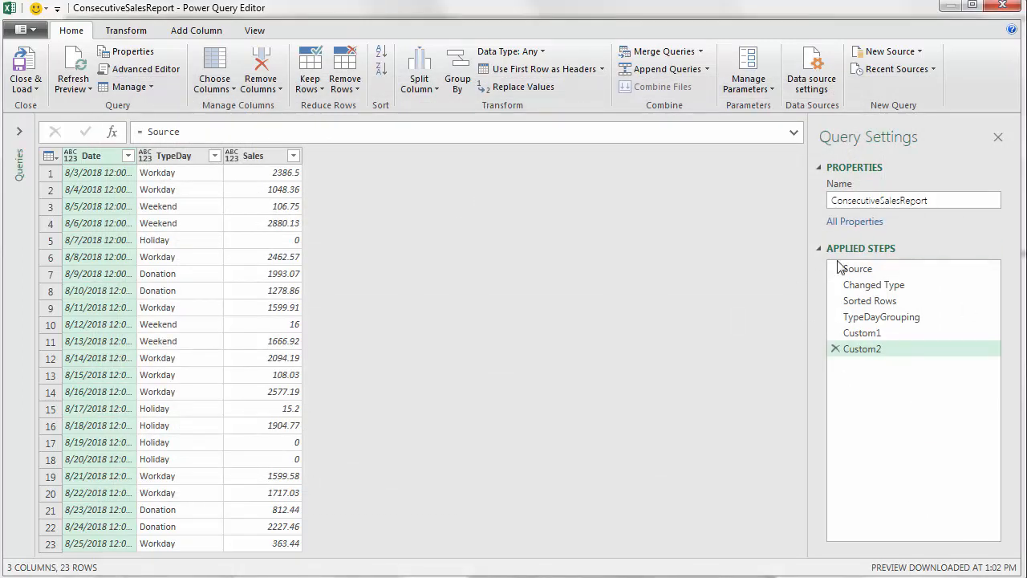
left_click(836, 351)
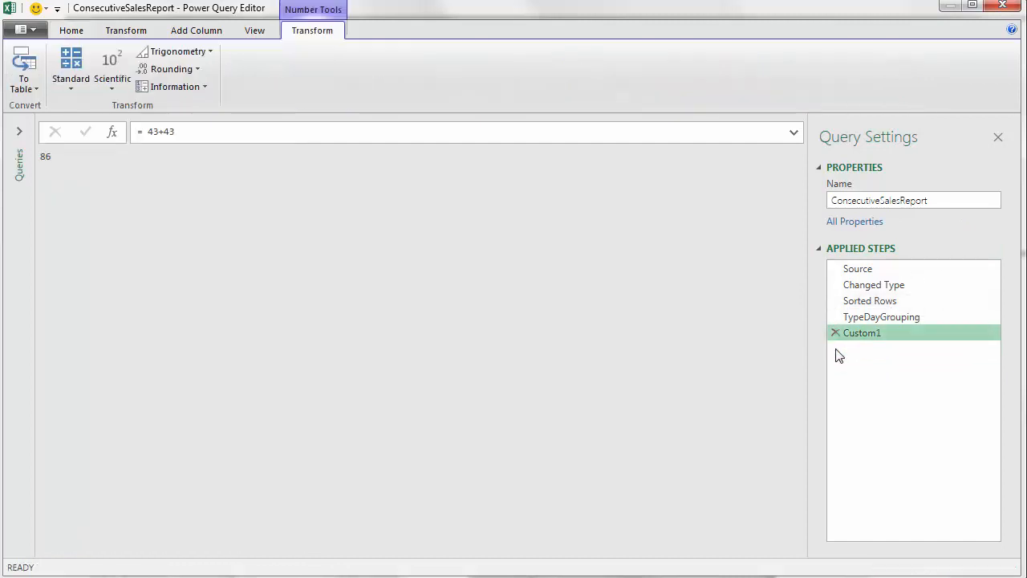
left_click(835, 332)
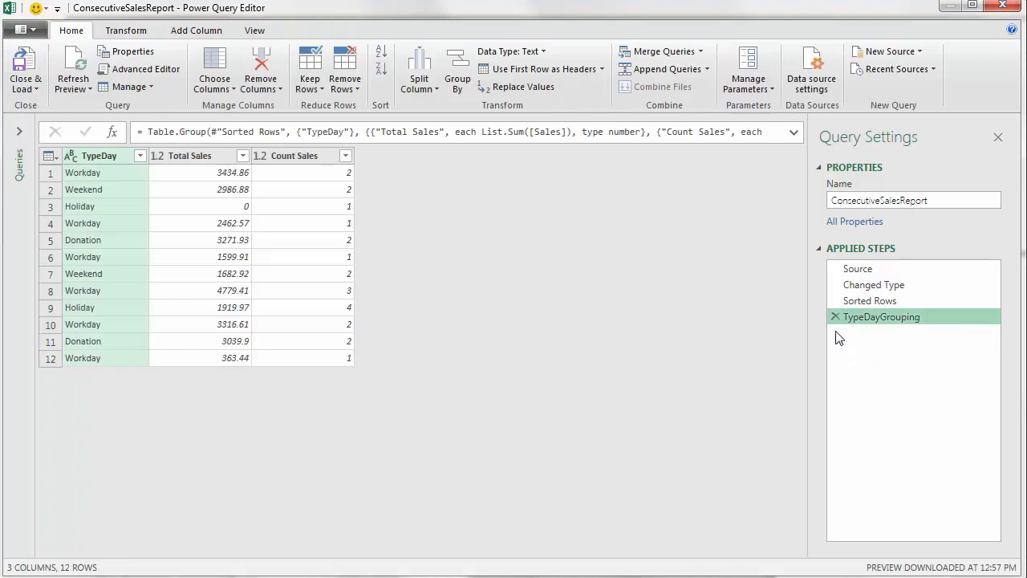
Examine the step names in the full-width M code, comparing Source and TypeDayGrouping with the spaced identifier #"Changed Type".
left_click(161, 71)
double_click(245, 88)
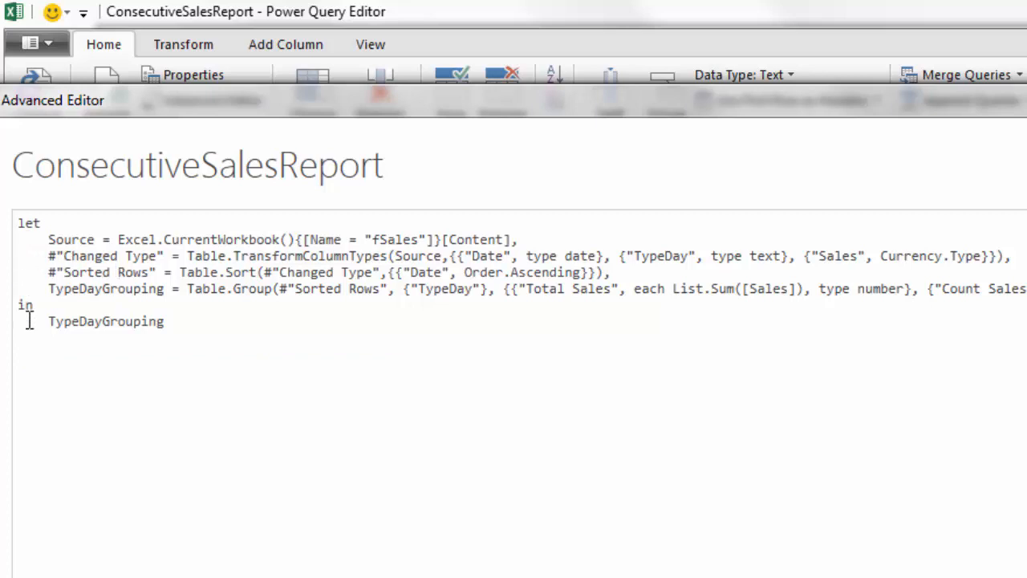
double_click(79, 240)
double_click(106, 290)
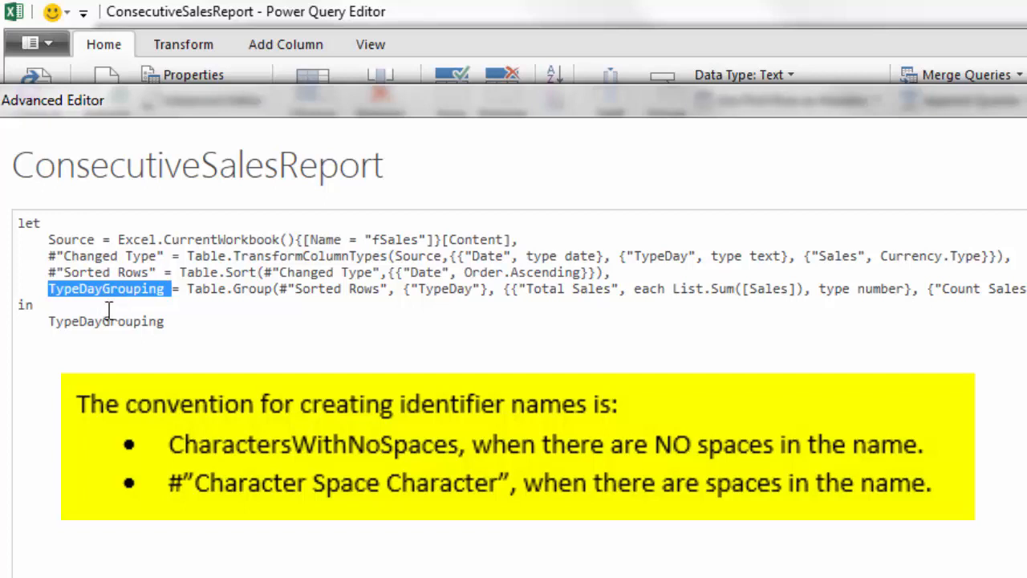
left_click(158, 262)
left_click_drag(158, 261, 91, 268)
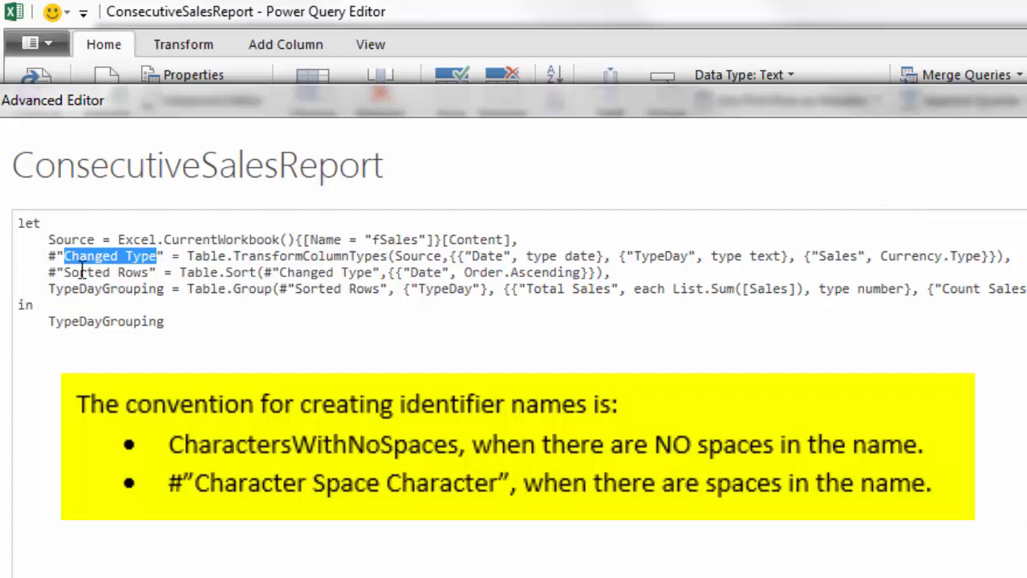
left_click_drag(49, 258, 168, 257)
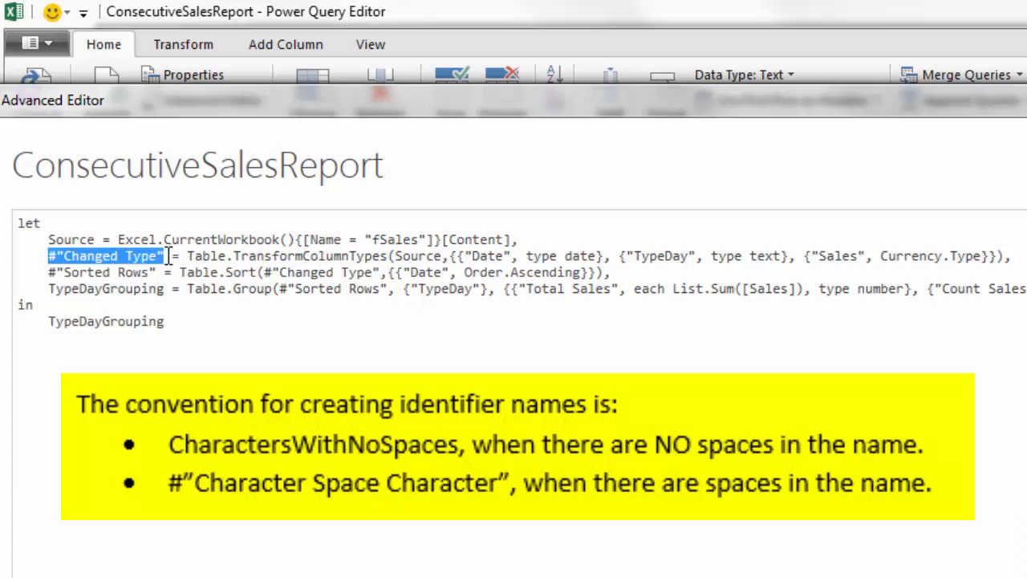
Examine the commas ending the step lines and each formula's reference to the previous step, closing the code without changes.
left_click(72, 239)
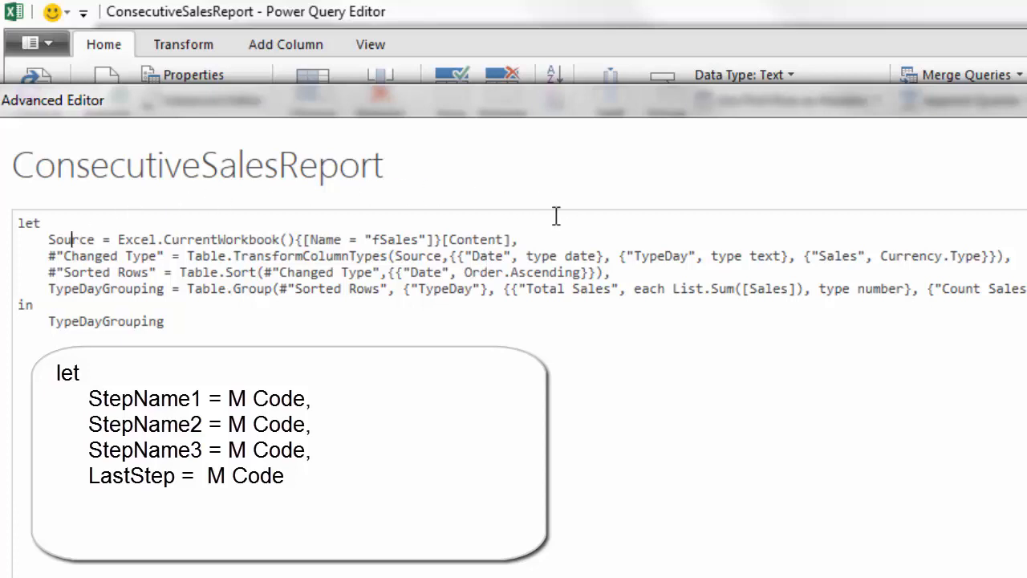
left_click(531, 239)
left_click(1022, 256)
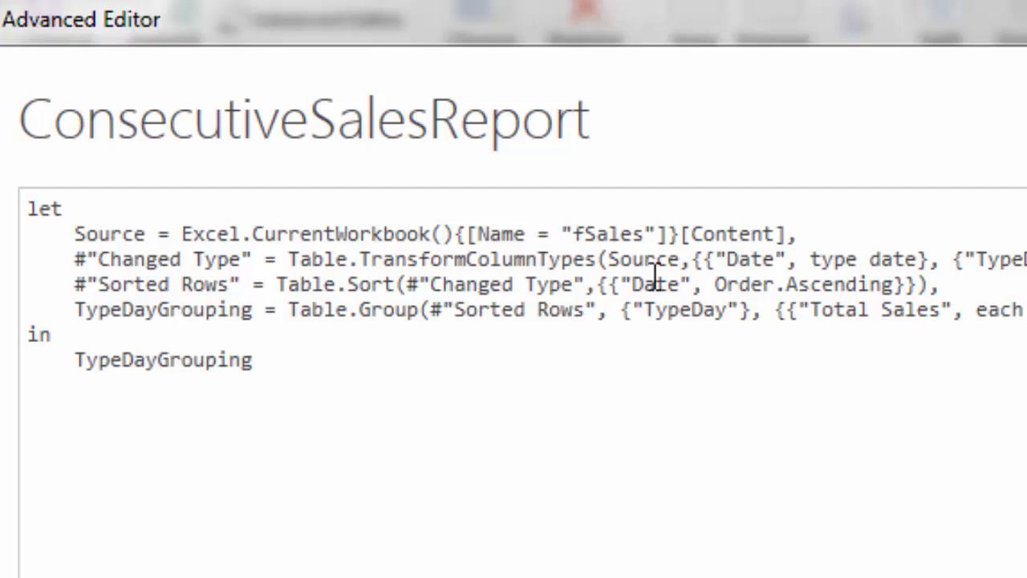
left_click(614, 261)
double_click(645, 258)
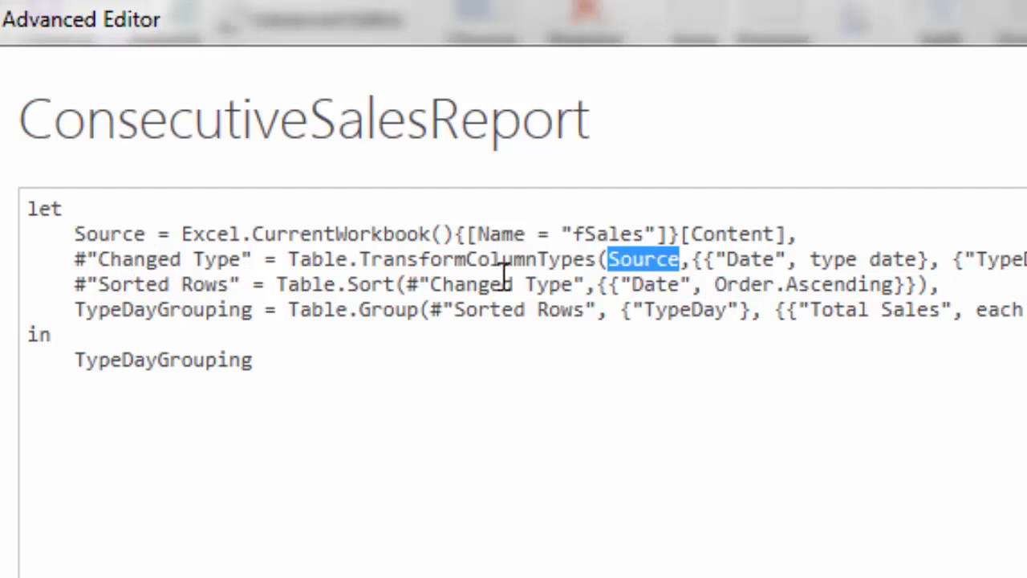
left_click_drag(397, 286, 581, 285)
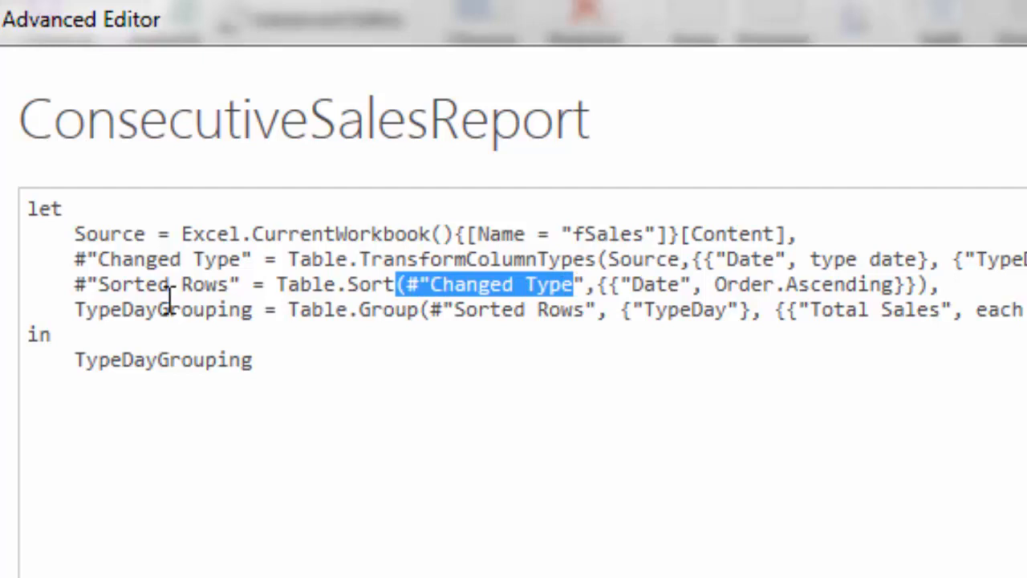
left_click_drag(452, 327, 541, 320)
left_click(511, 310)
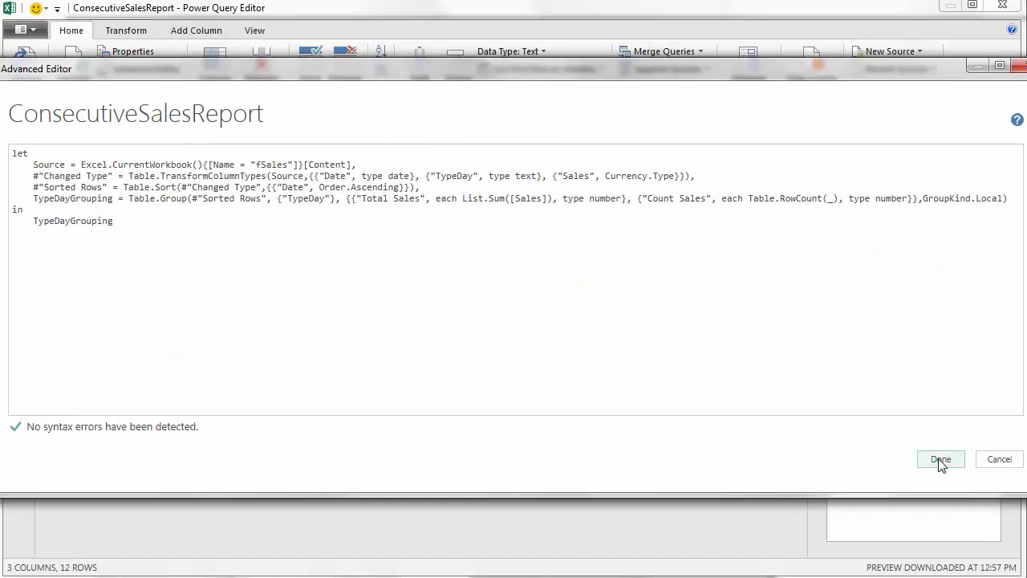
left_click(1003, 460)
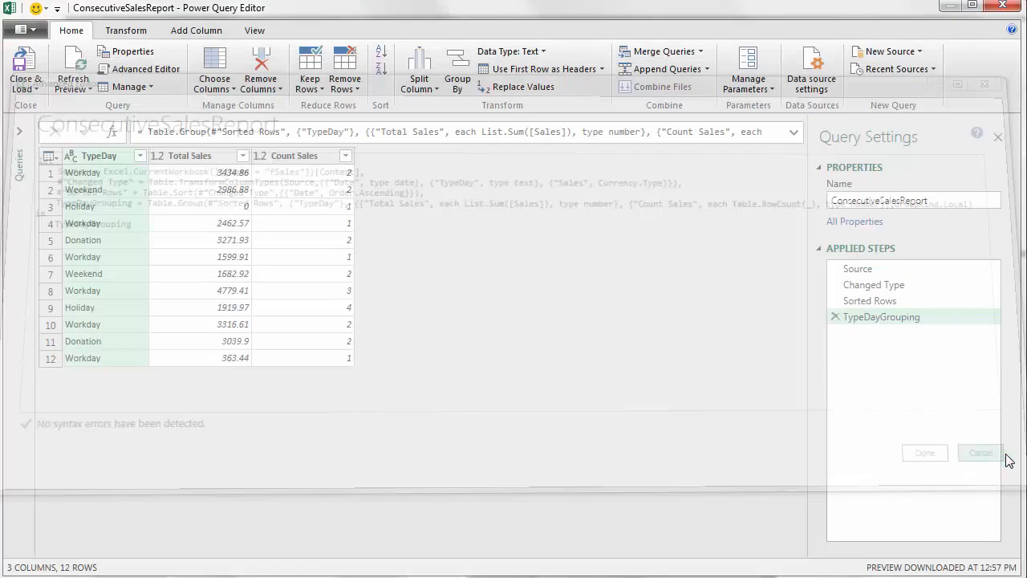
Delete the Sorted Rows step, and check in the M code which step the Table.Group formula references.
left_click(838, 301)
left_click(835, 301)
left_click(809, 268)
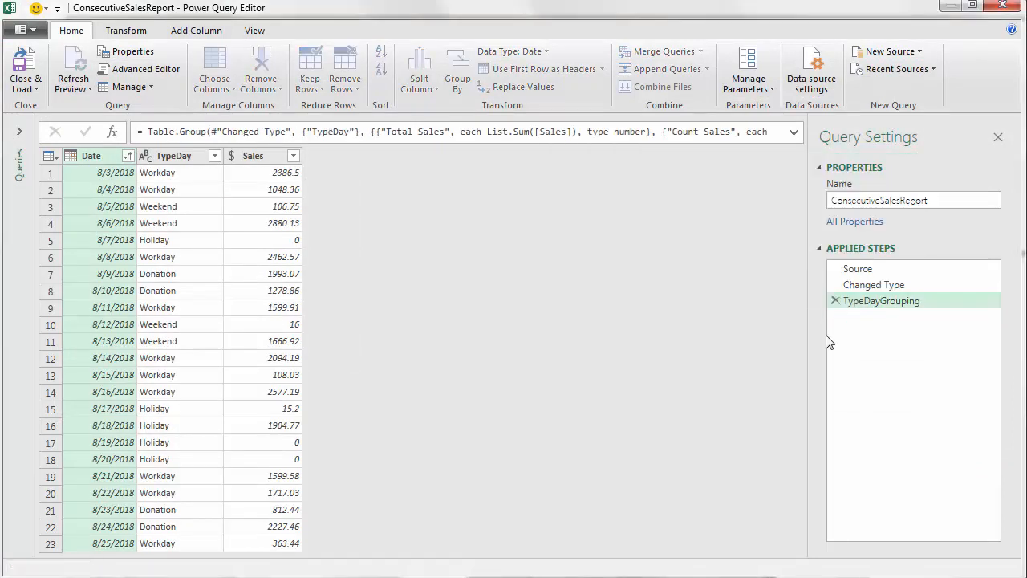
left_click(146, 69)
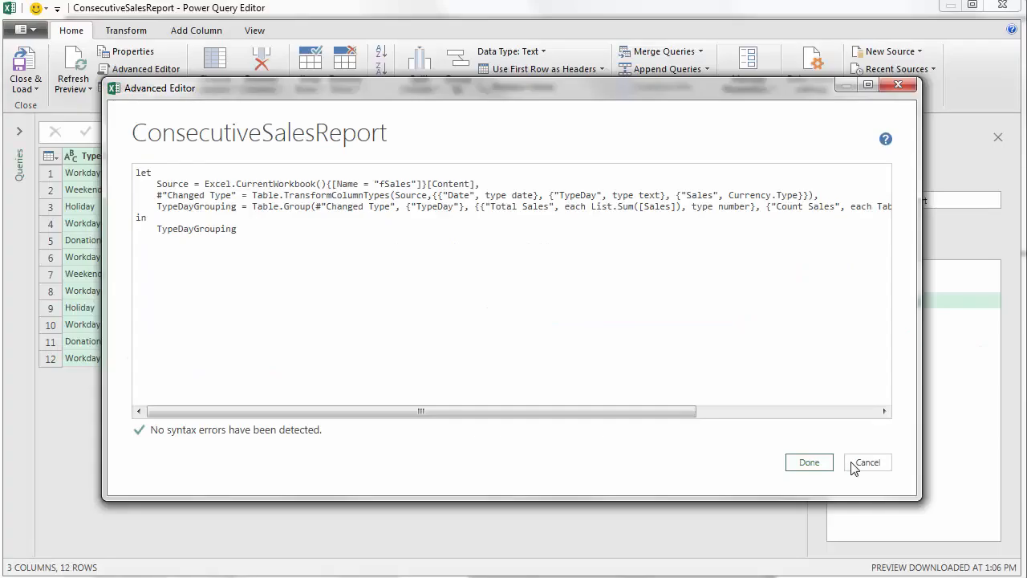
left_click(865, 463)
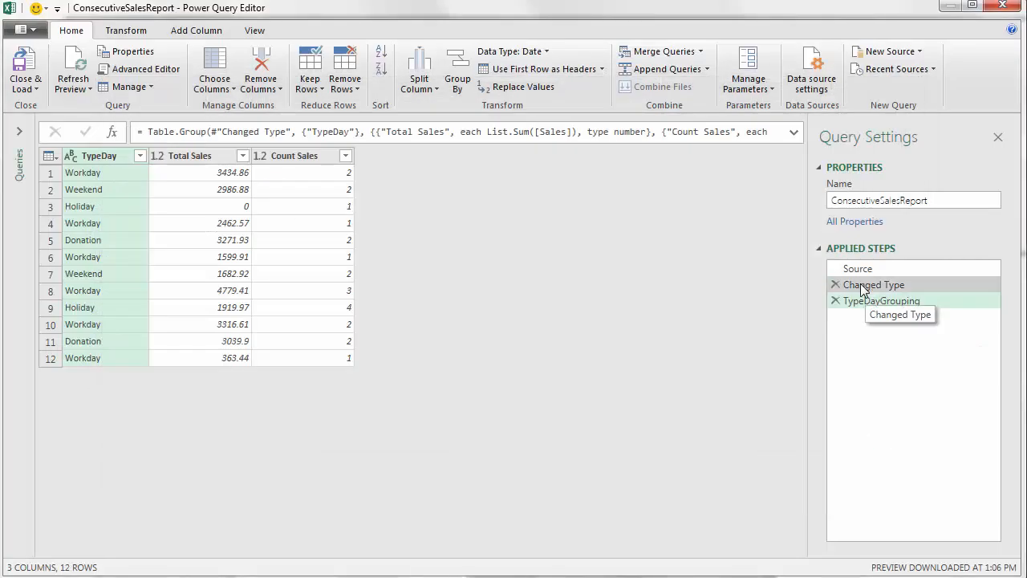
Insert an ascending Date sort right after the Changed Type step, and check in the M code which step Table.Group references.
left_click(862, 286)
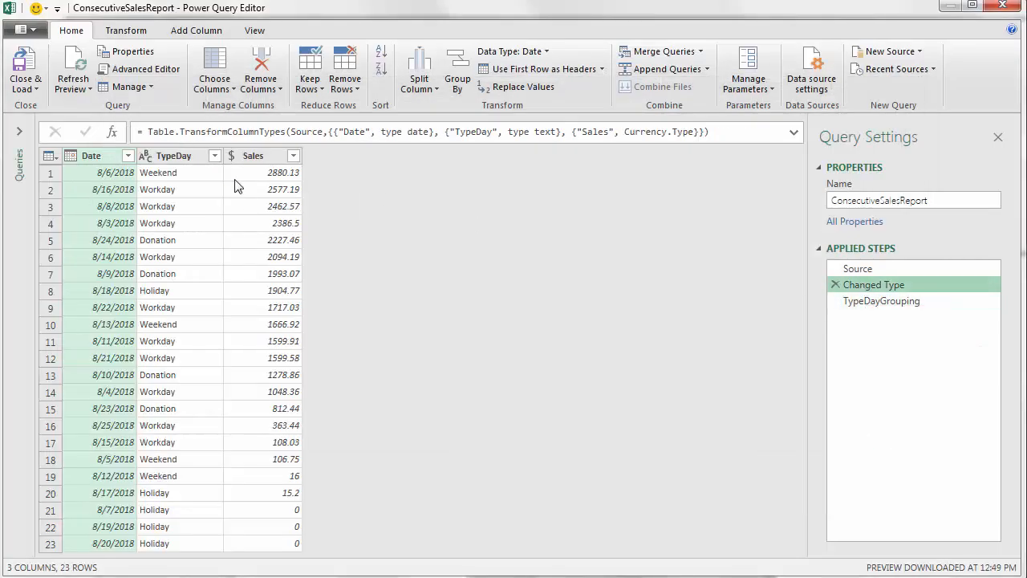
left_click(128, 157)
left_click(179, 165)
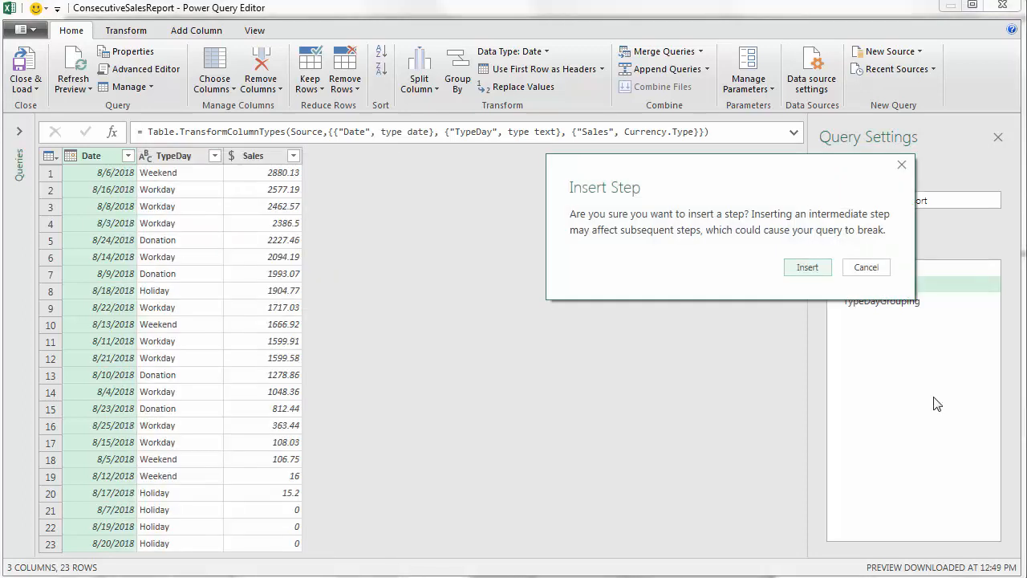
left_click(811, 269)
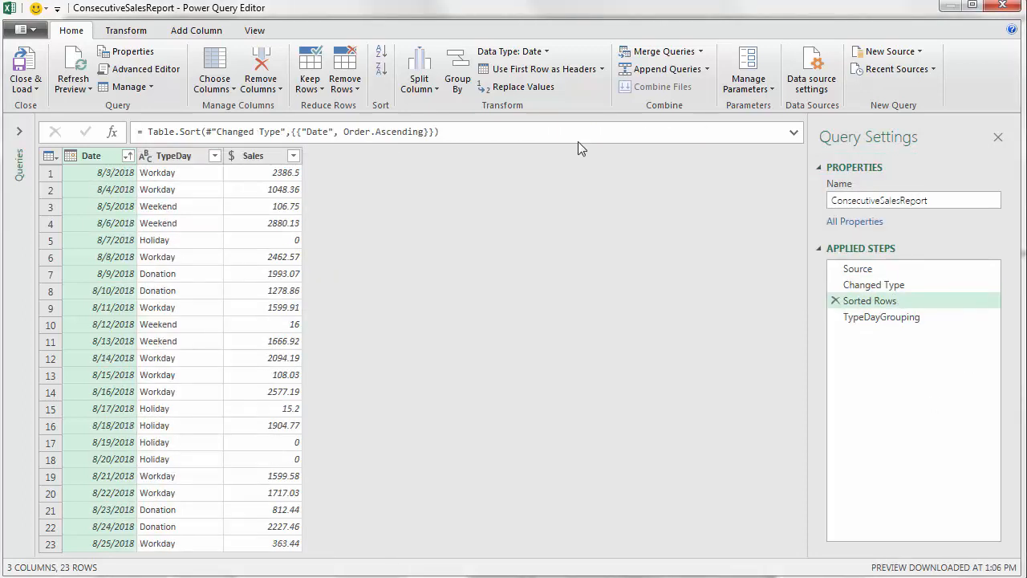
left_click(145, 69)
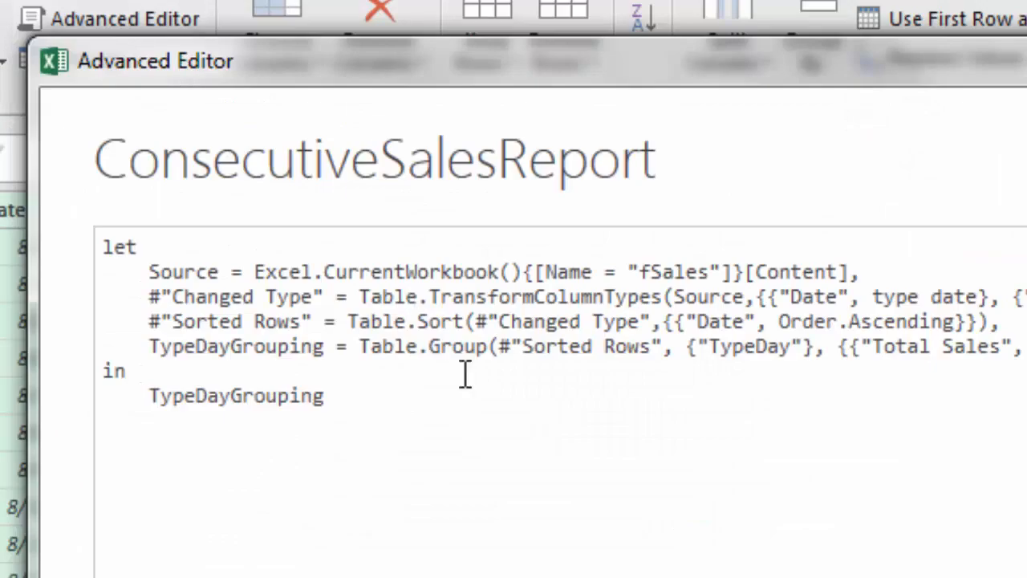
left_click_drag(675, 349, 514, 353)
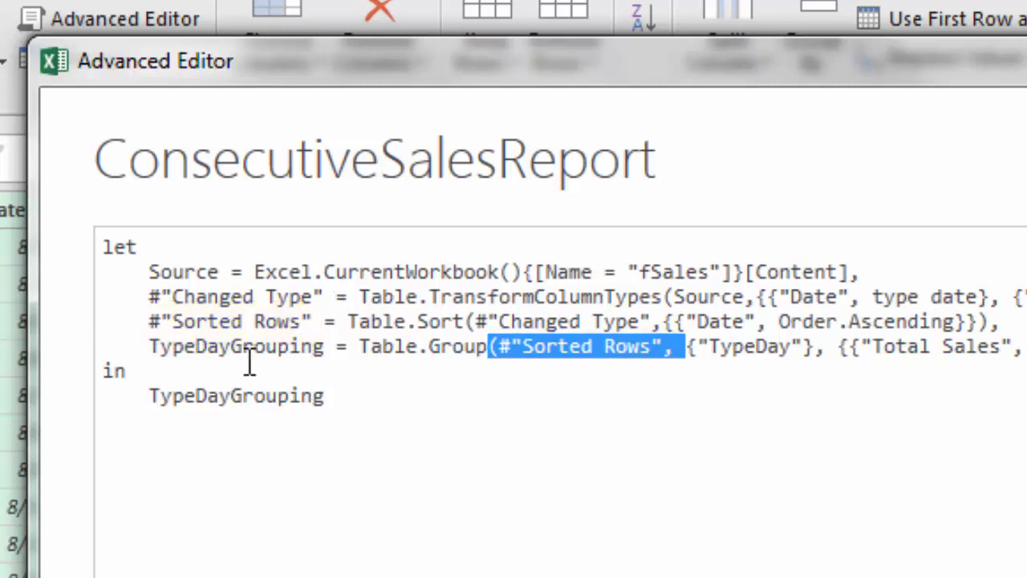
Replace TypeDayGrouping after the in keyword with Source, and apply the edited M code.
double_click(241, 398)
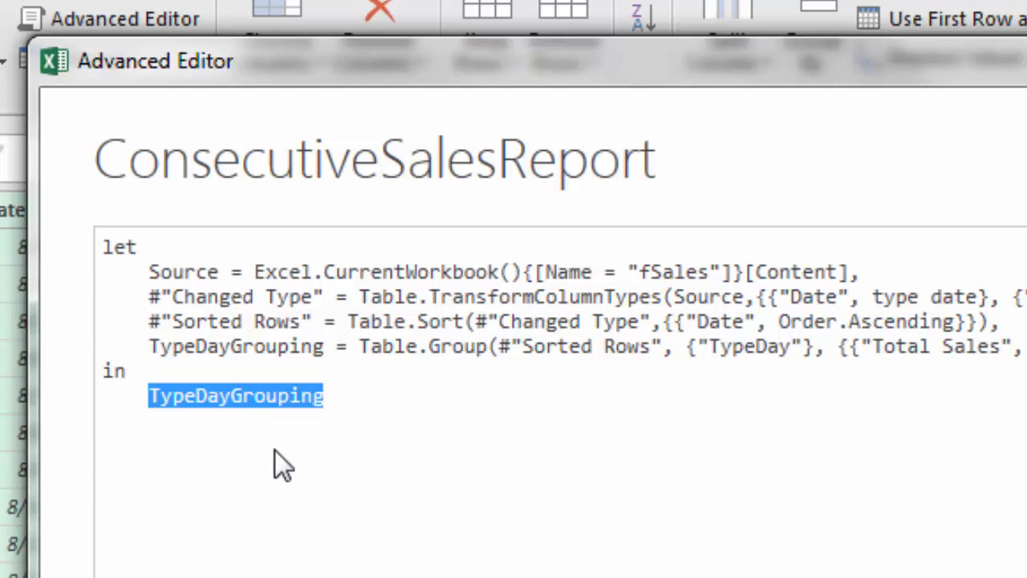
type("Source")
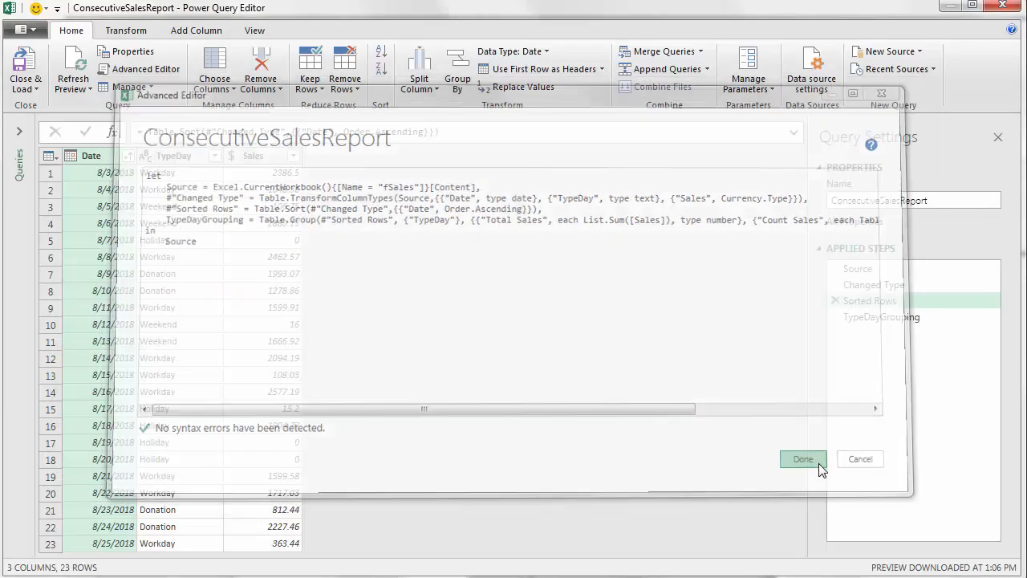
left_click(803, 459)
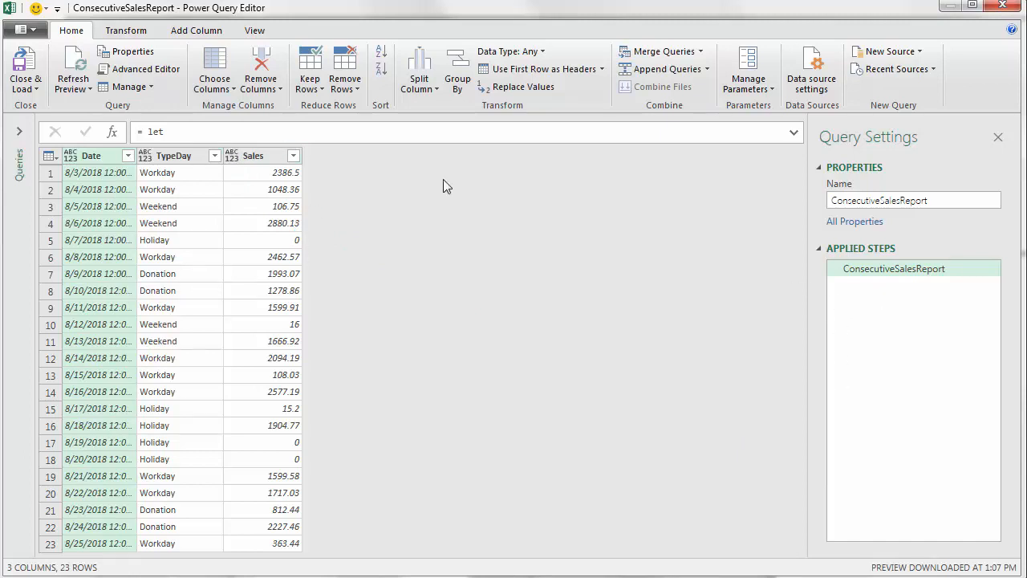
Copy the TypeDayGrouping identifier over Source after the in keyword, and apply the M code.
left_click(141, 69)
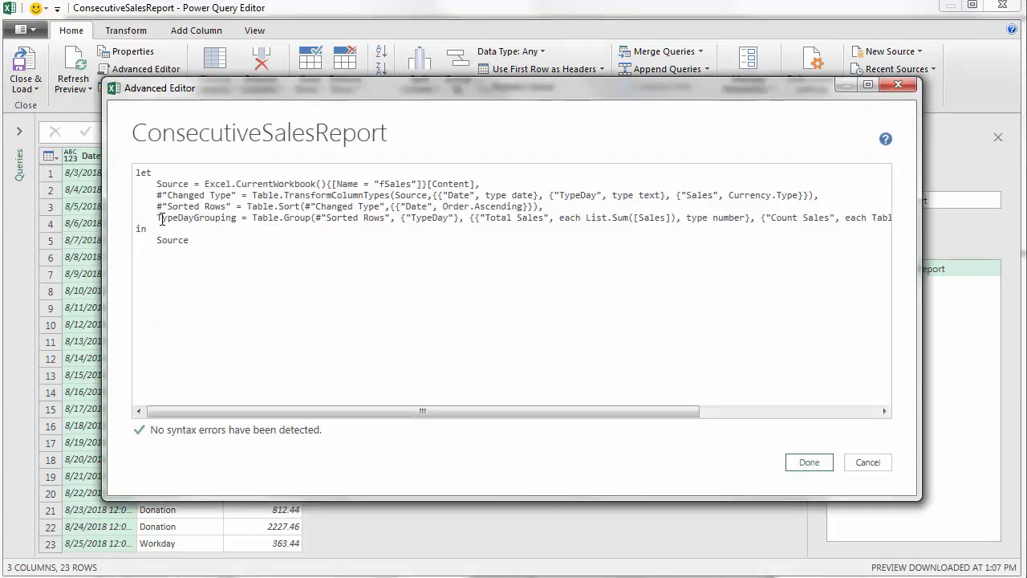
double_click(168, 222)
key("ctrl+c")
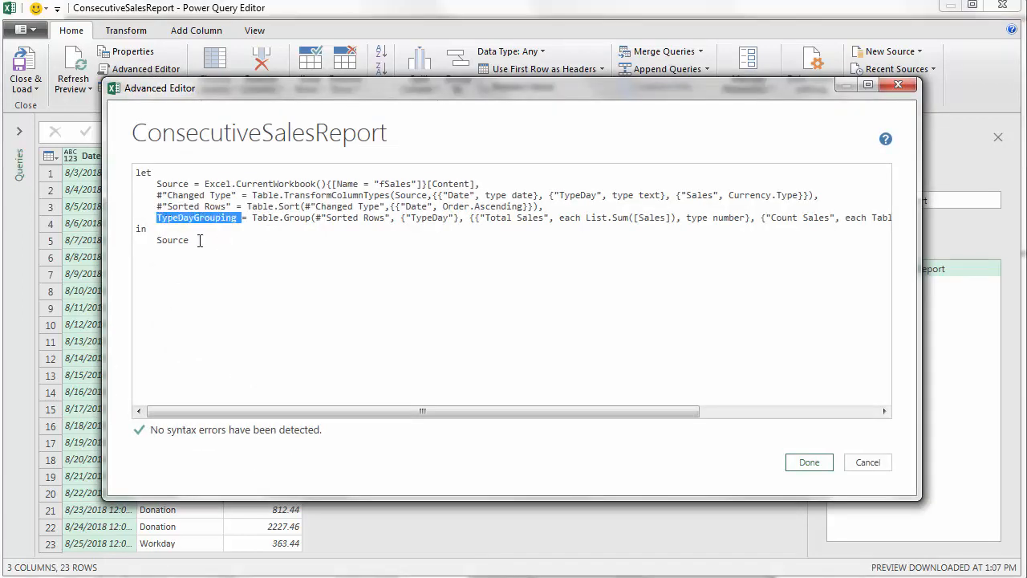
double_click(165, 241)
key("ctrl+v")
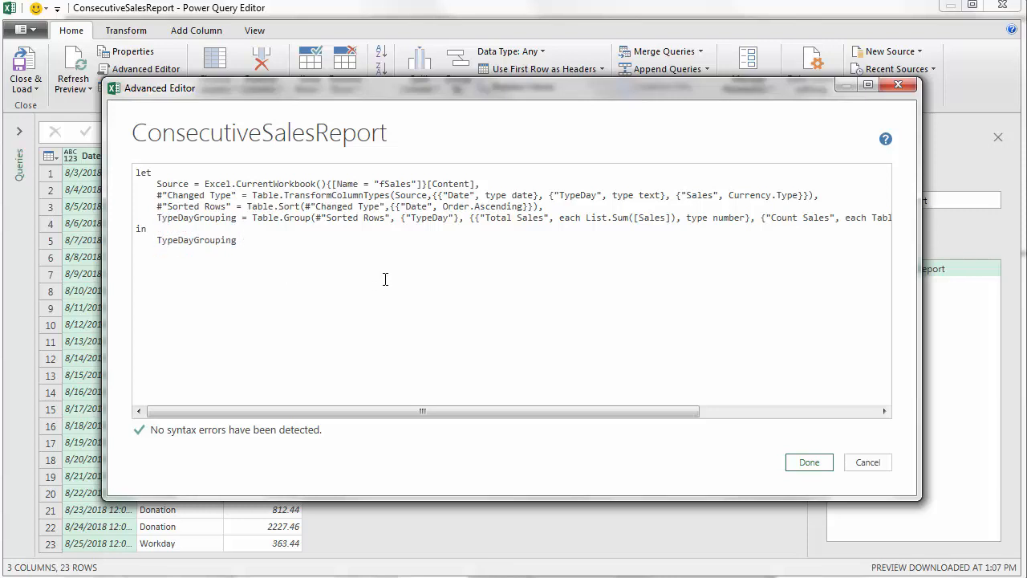
left_click(809, 463)
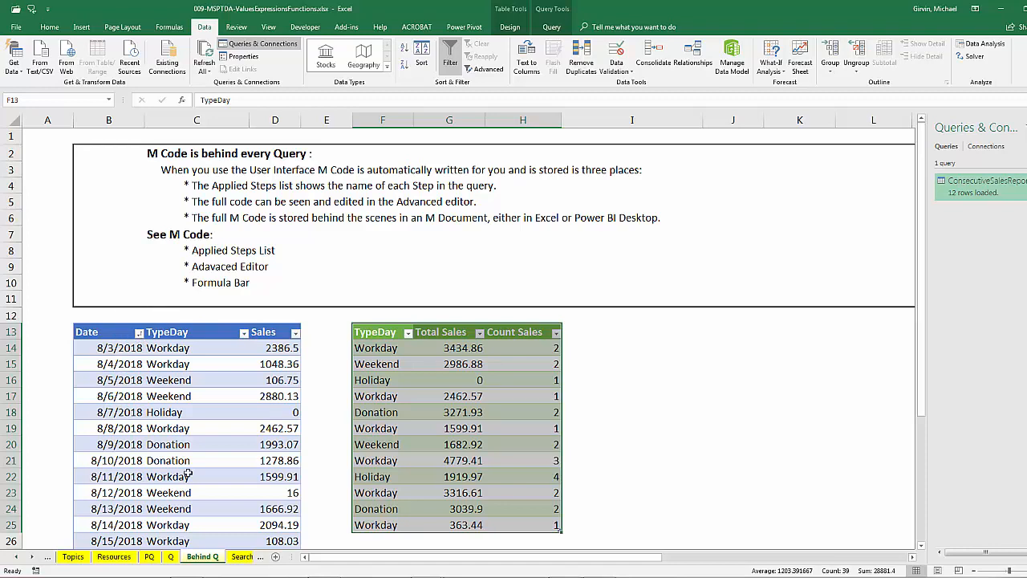
Sort the worksheet's source table by Sales from largest to smallest, and refresh the grouped report table.
left_click(296, 334)
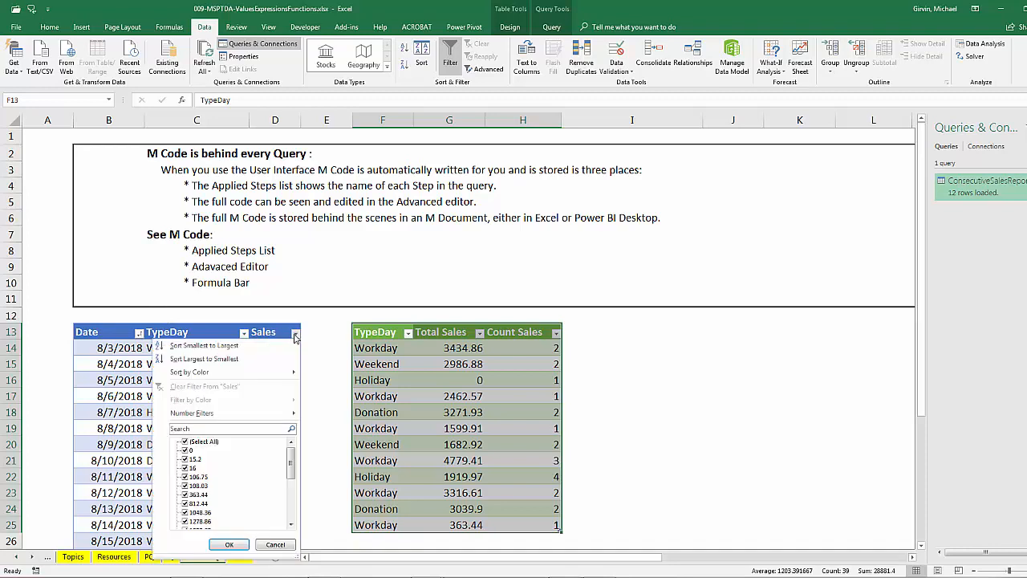
left_click(257, 359)
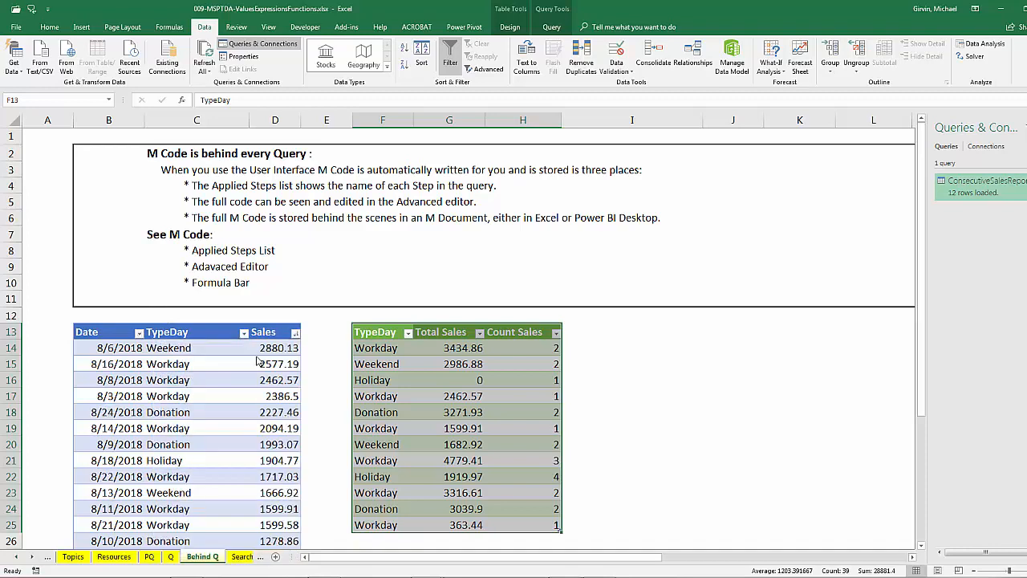
right_click(433, 370)
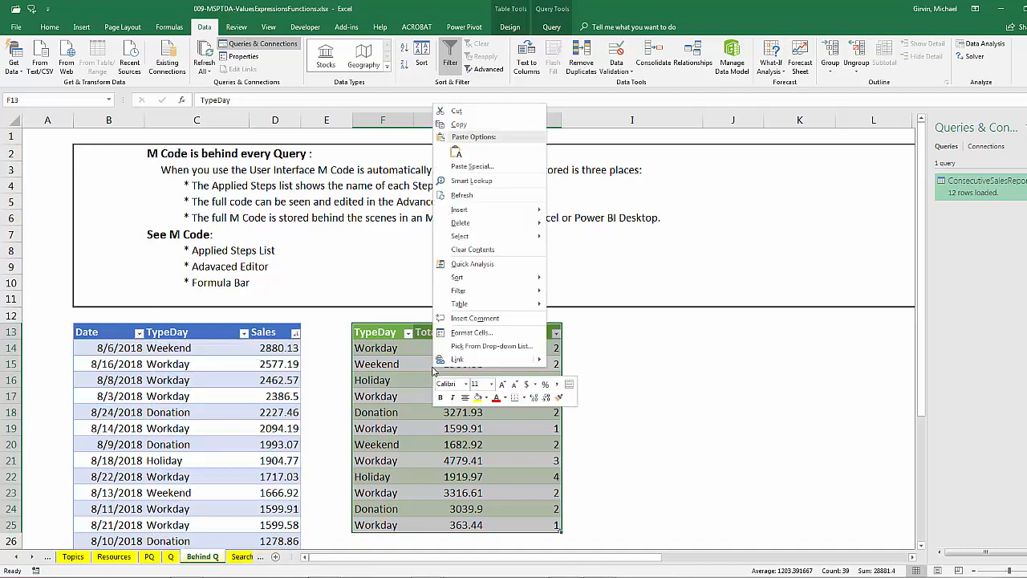
left_click(460, 196)
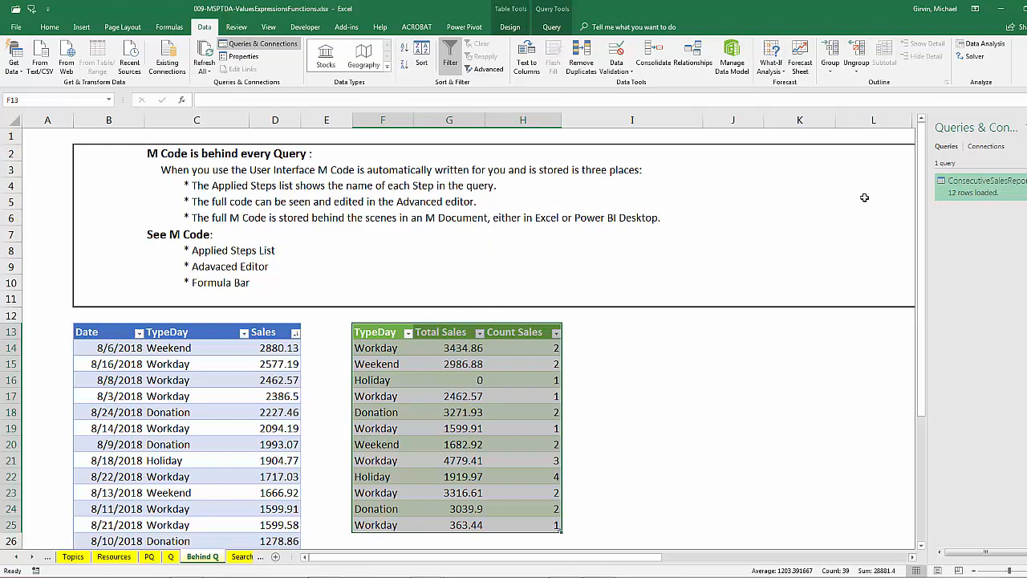
Open the ConsecutiveSalesReport query and compare the tables at the Source, Sorted Rows and TypeDayGrouping steps.
double_click(981, 190)
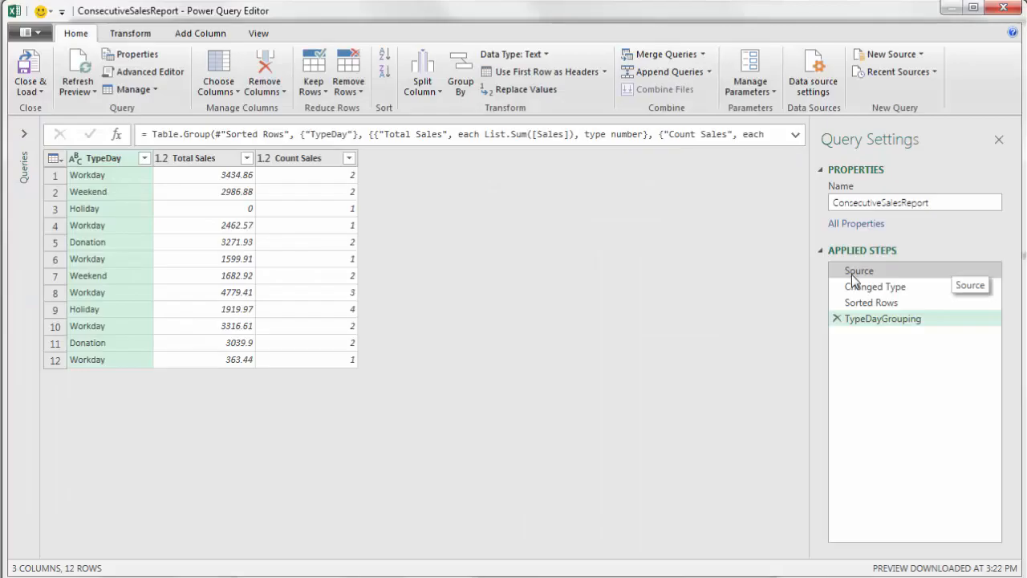
left_click(852, 275)
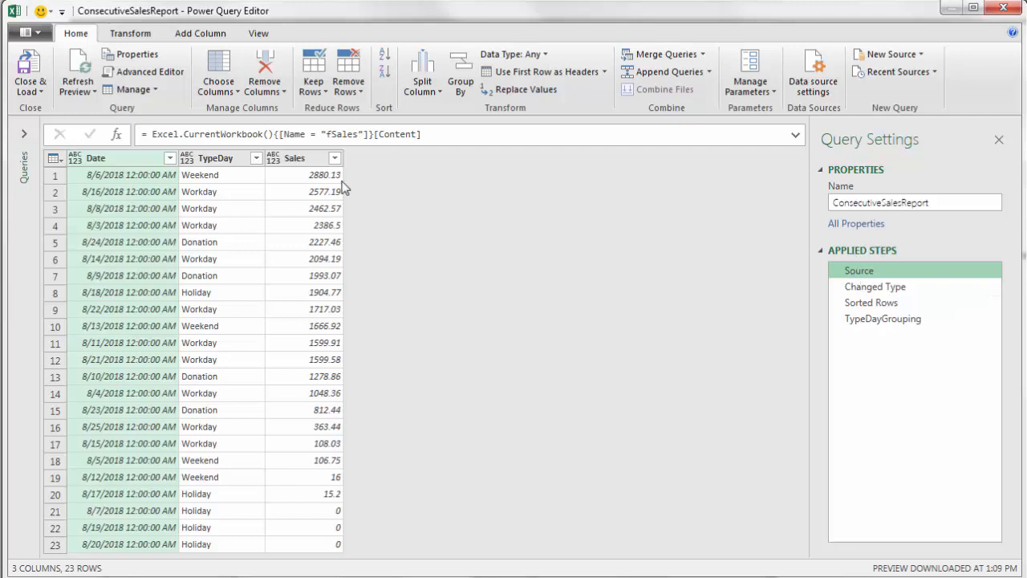
left_click(866, 304)
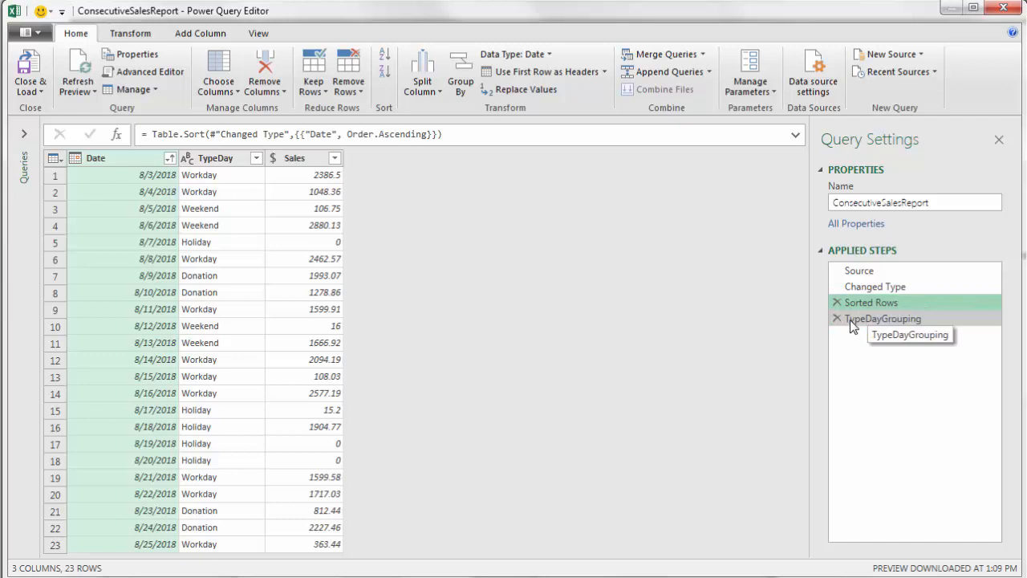
left_click(852, 321)
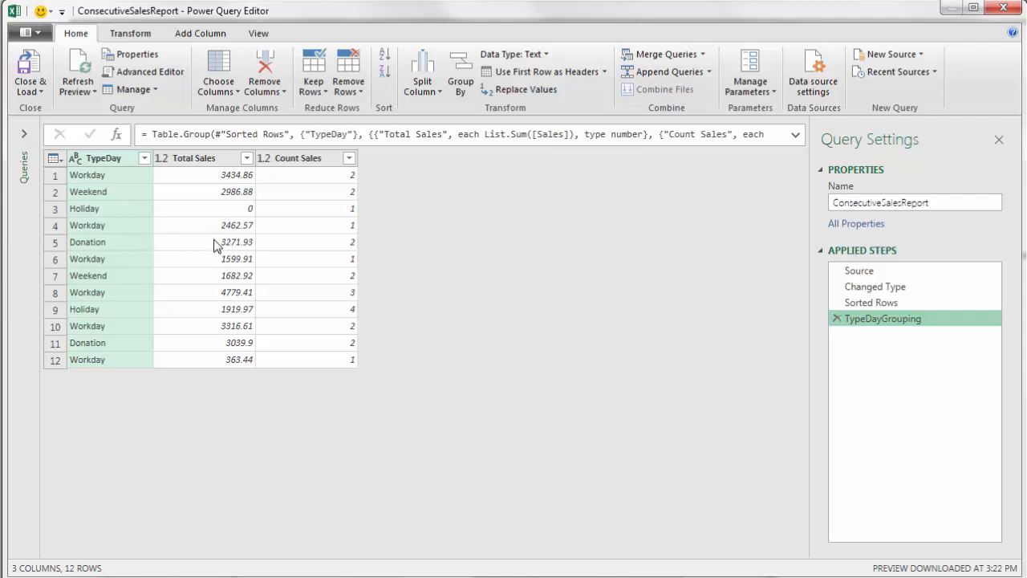
Add "// We used the 4th argumnet in Table.Group, which is not part of the dialog box, to get Group By Consecutive Occurances for TypeDay" below TypeDayGrouping and load.
left_click(163, 83)
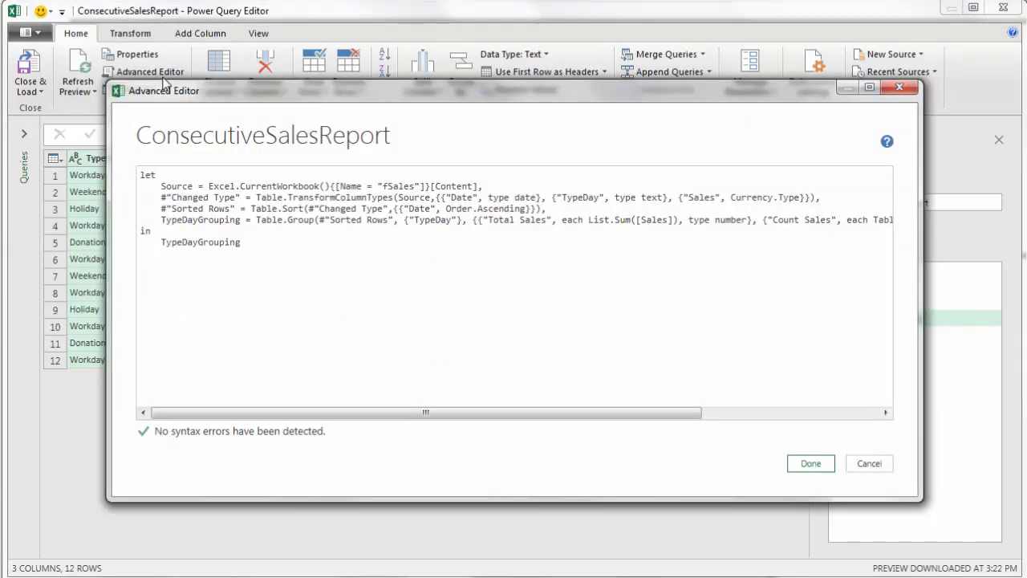
left_click_drag(920, 501, 1026, 472)
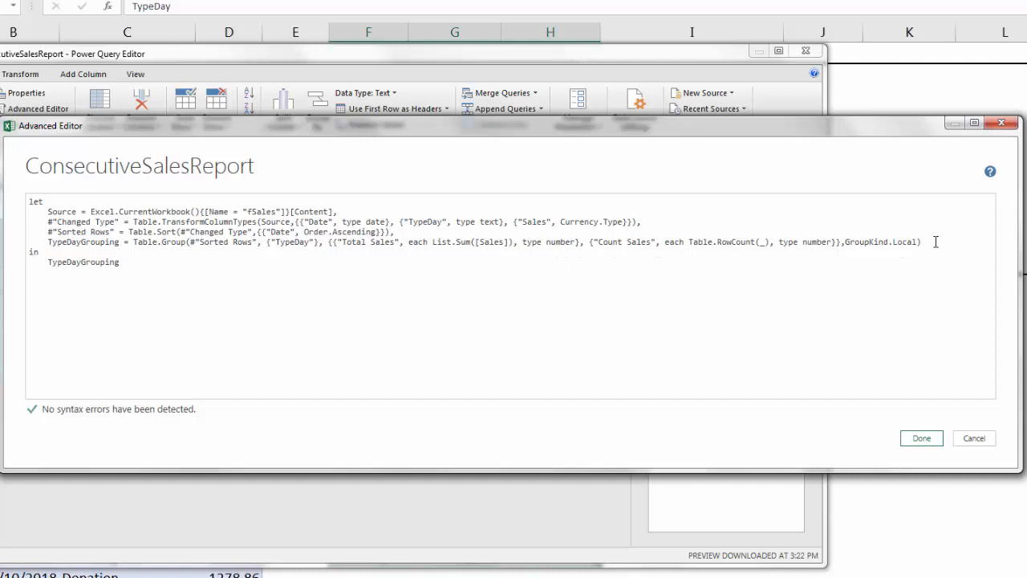
key("Return")
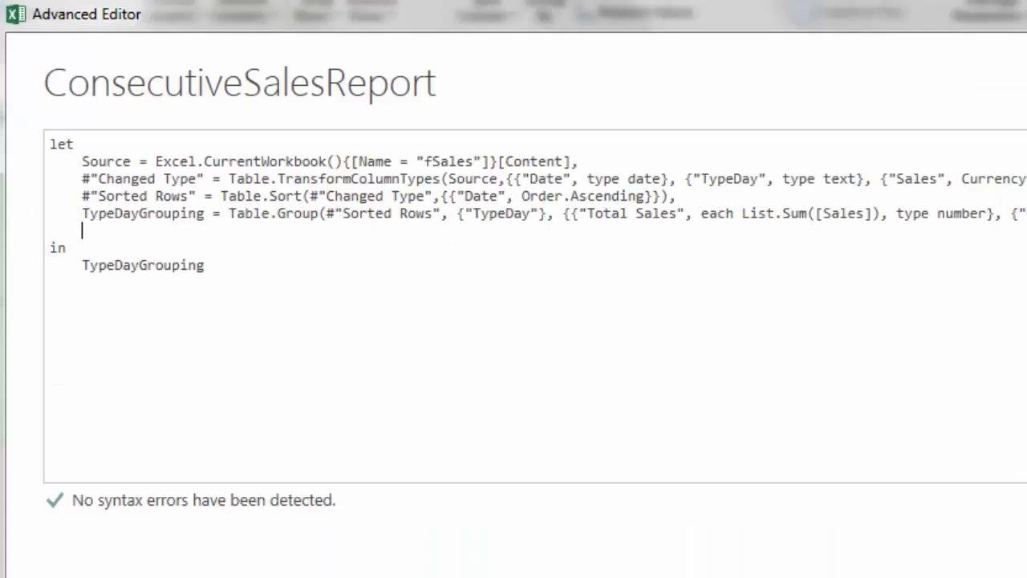
type("//")
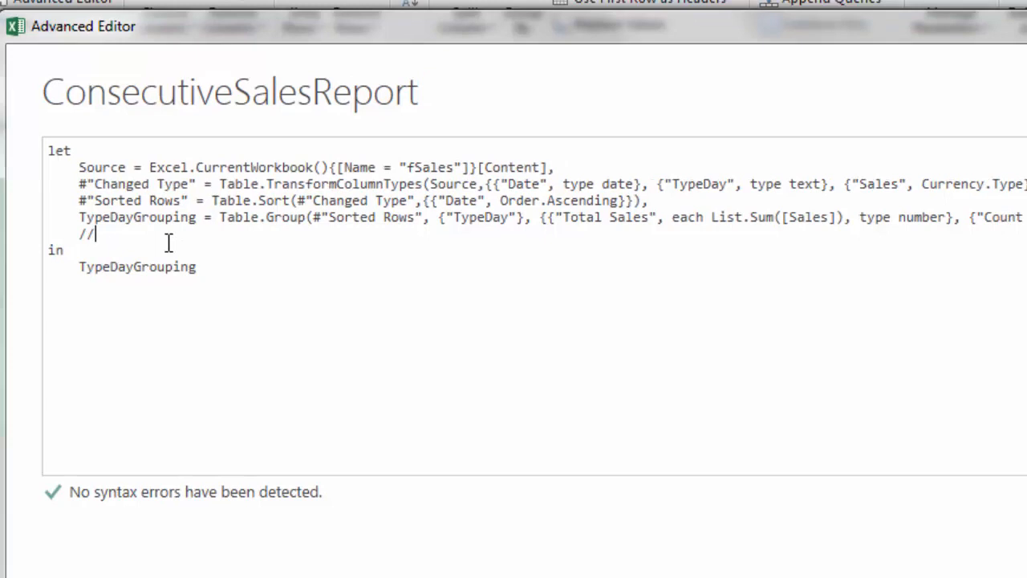
type("We")
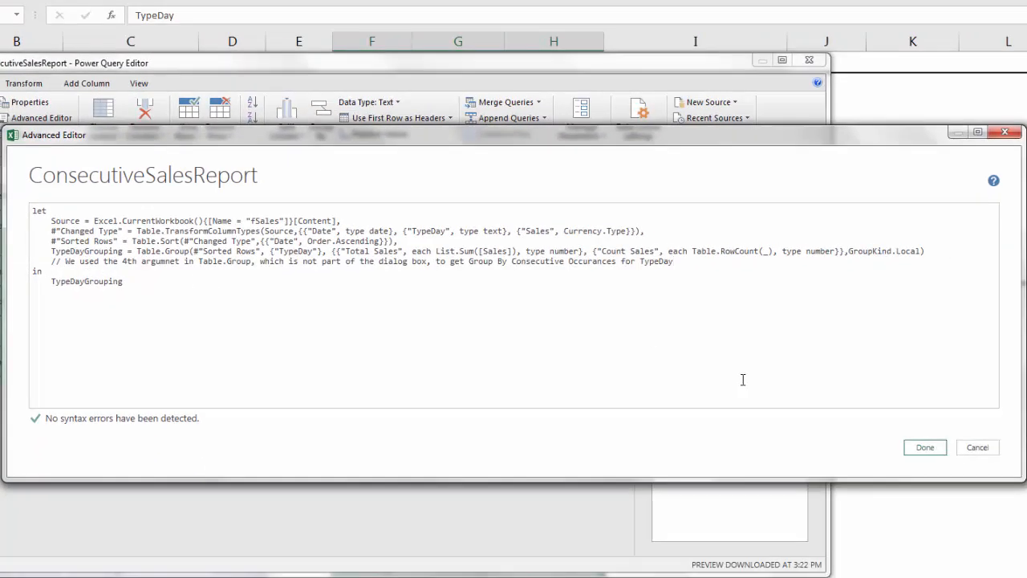
left_click(923, 451)
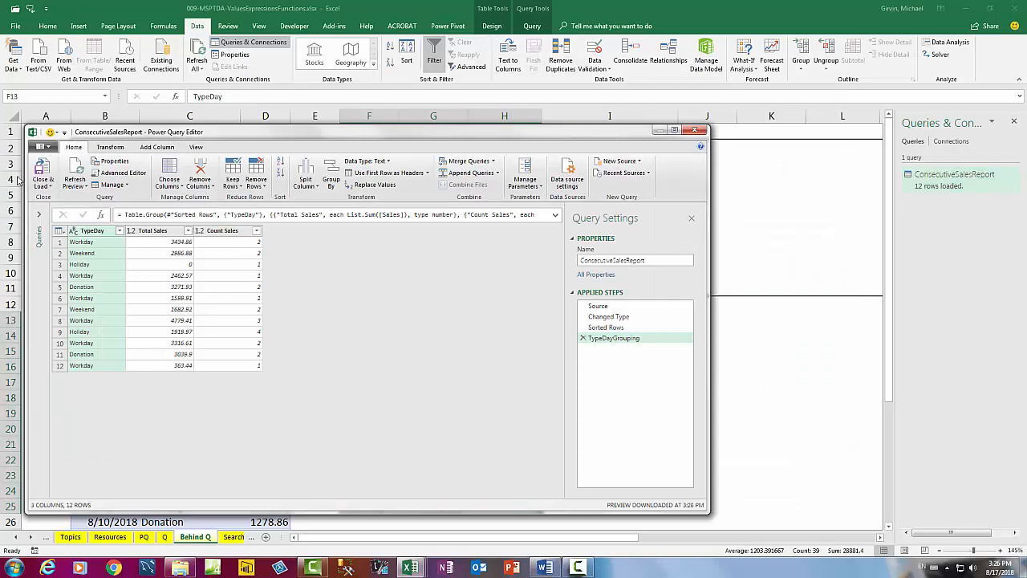
left_click(42, 172)
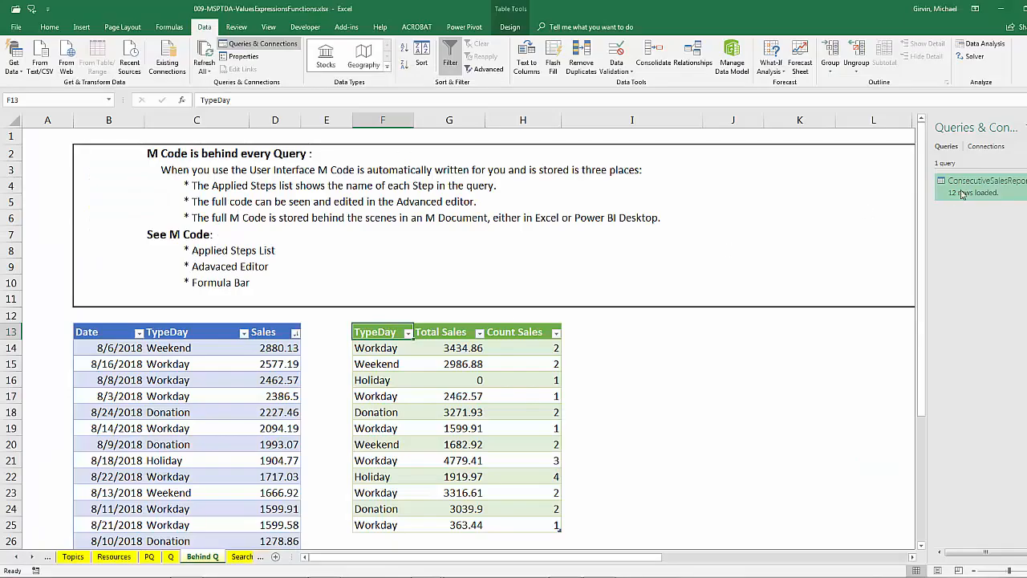
Reopen ConsecutiveSalesReport's M code to examine the Source identifier and the Table.TransformColumnTypes function name, closing it without changes.
mouse_move(983, 188)
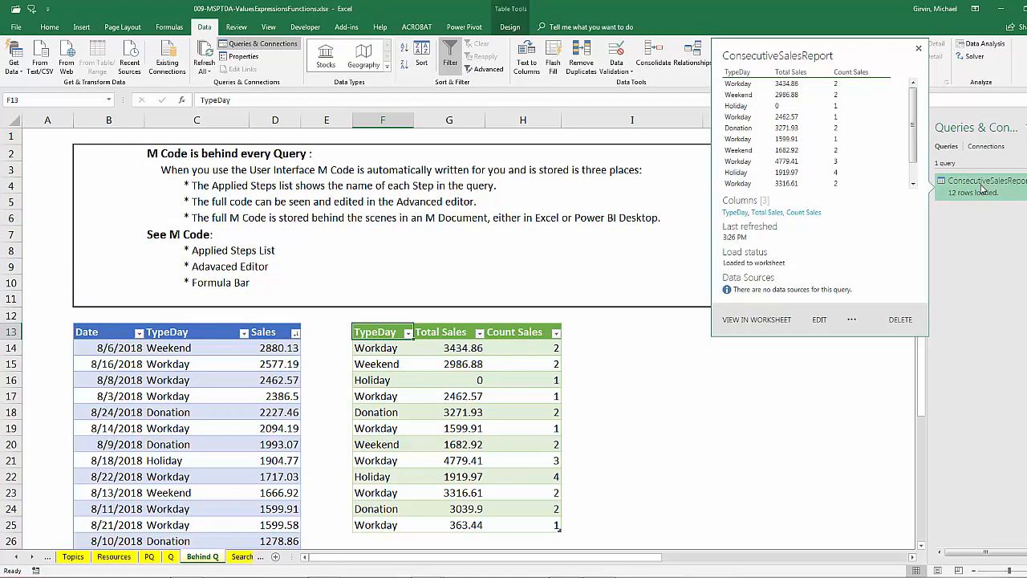
double_click(984, 188)
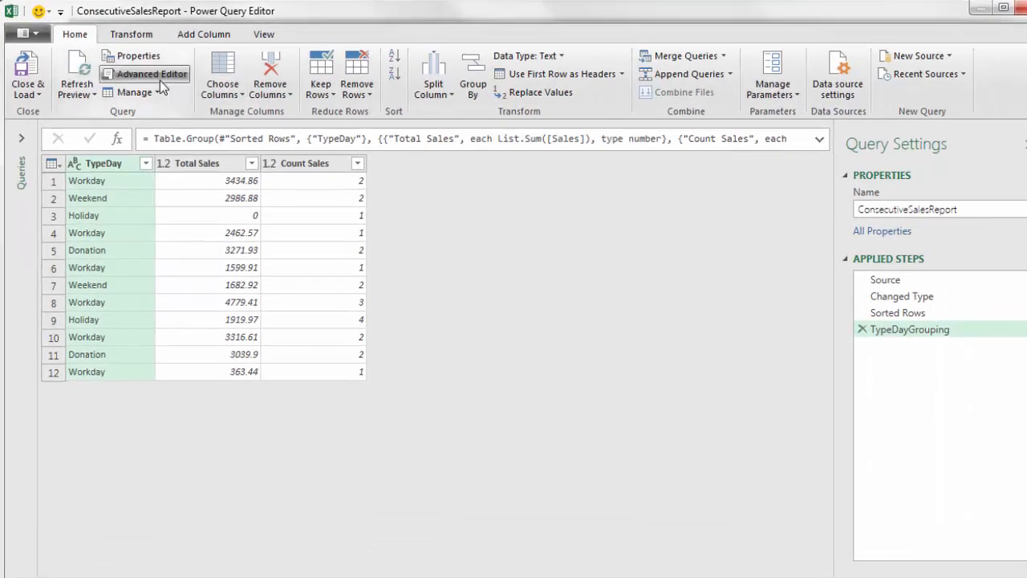
left_click(151, 101)
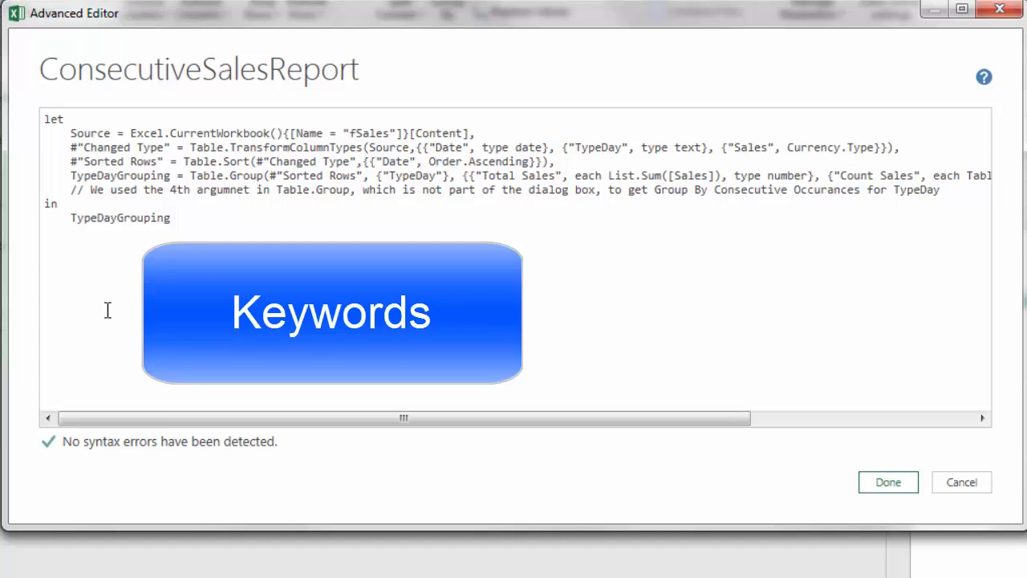
double_click(106, 133)
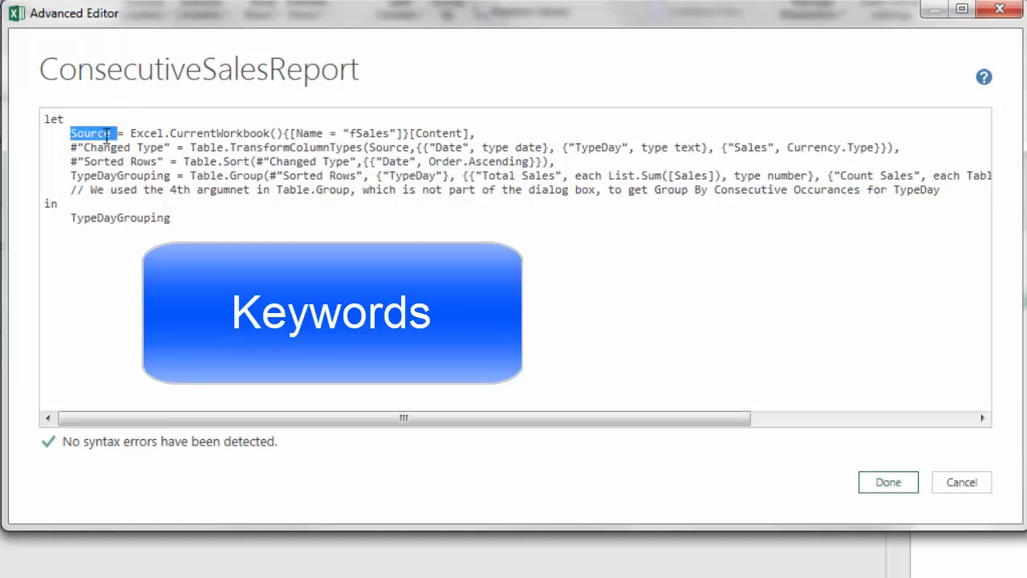
left_click(193, 148)
double_click(252, 149)
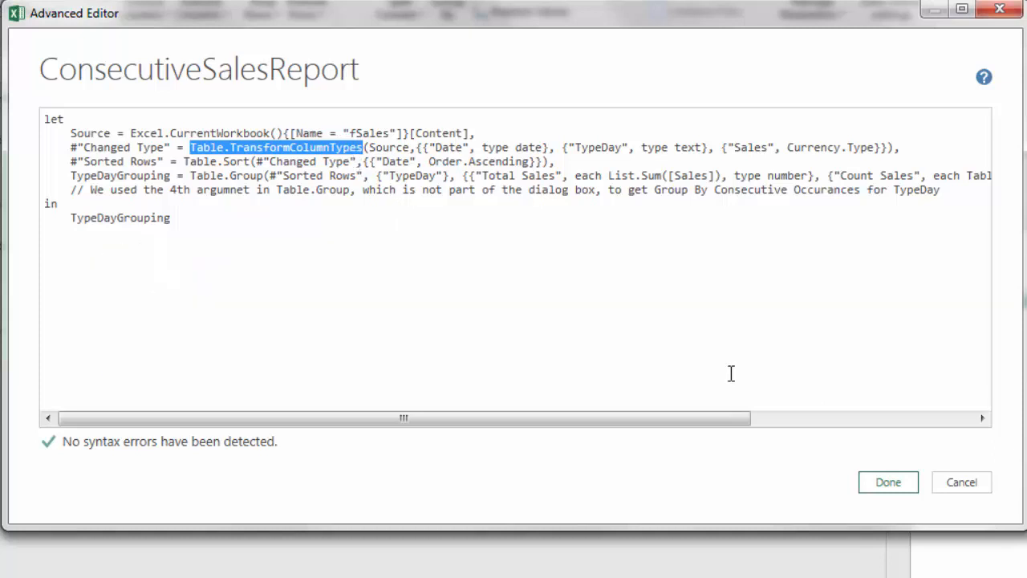
left_click(961, 484)
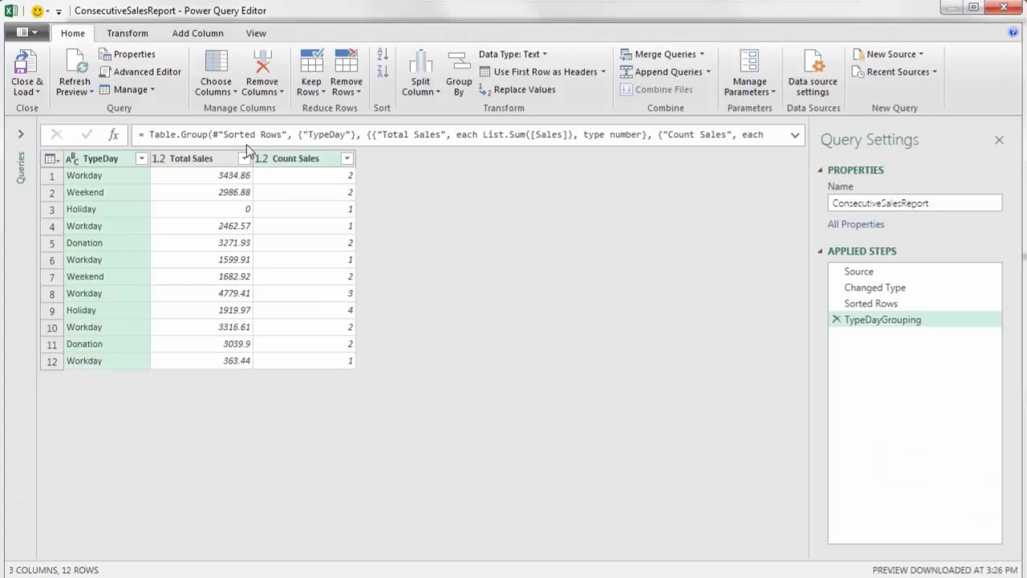
Add a custom step after TypeDayGrouping that evaluates the constant Number.E.
left_click(116, 138)
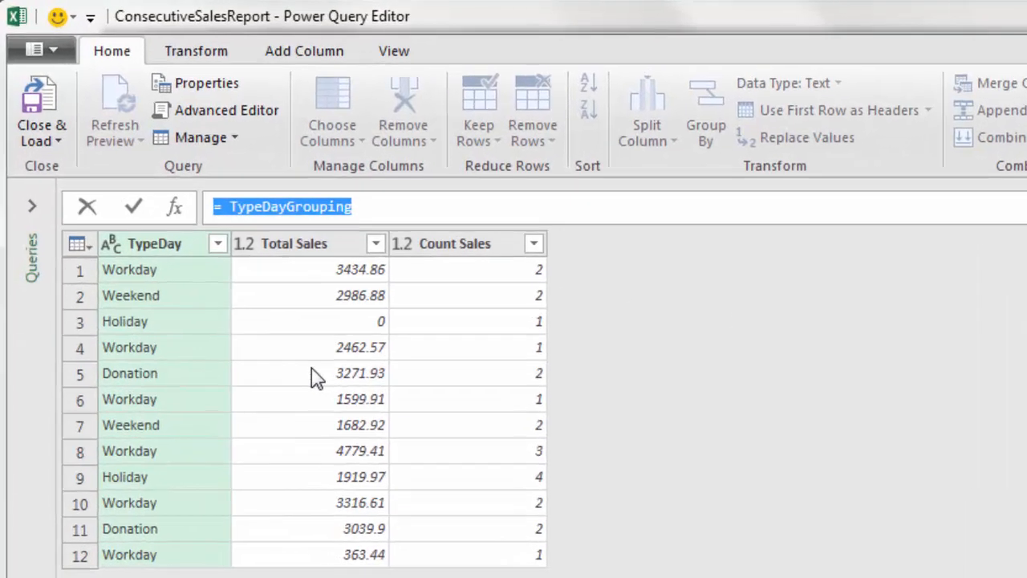
type("=")
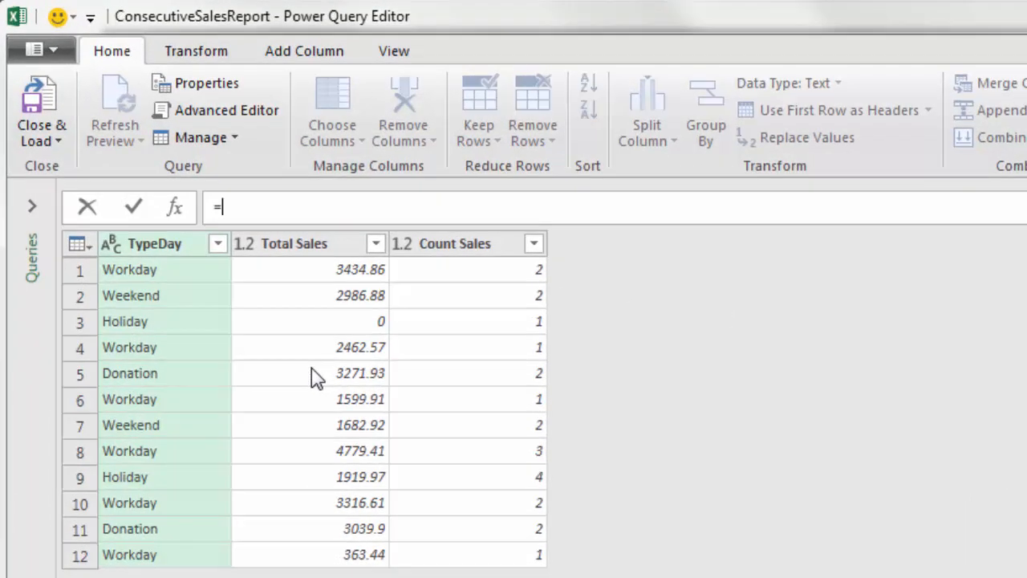
type("Number.E")
key("Return")
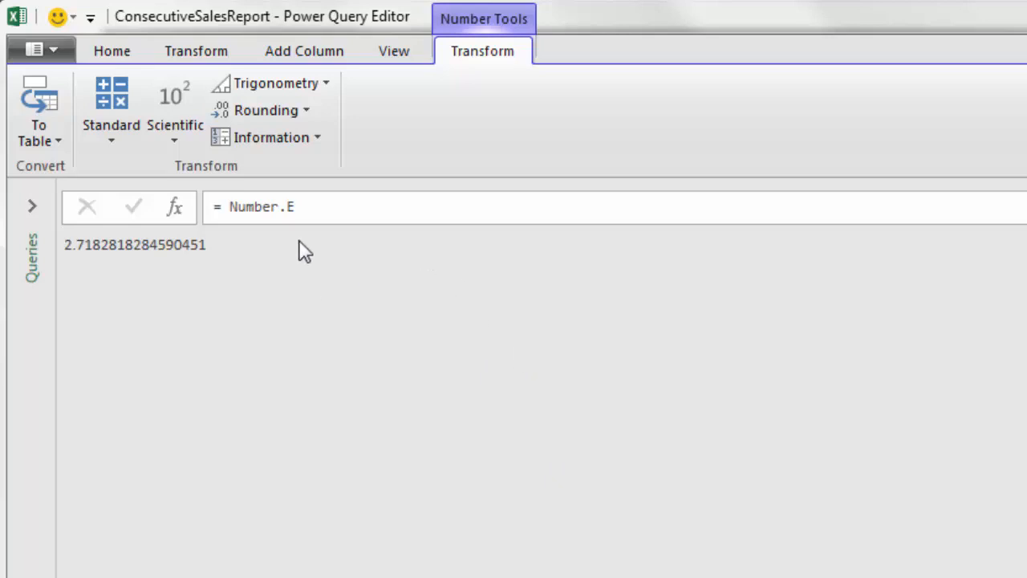
Change the custom step's formula to Number.PI to evaluate that constant, and delete the step.
left_click_drag(289, 215, 314, 213)
type("PI")
key("Return")
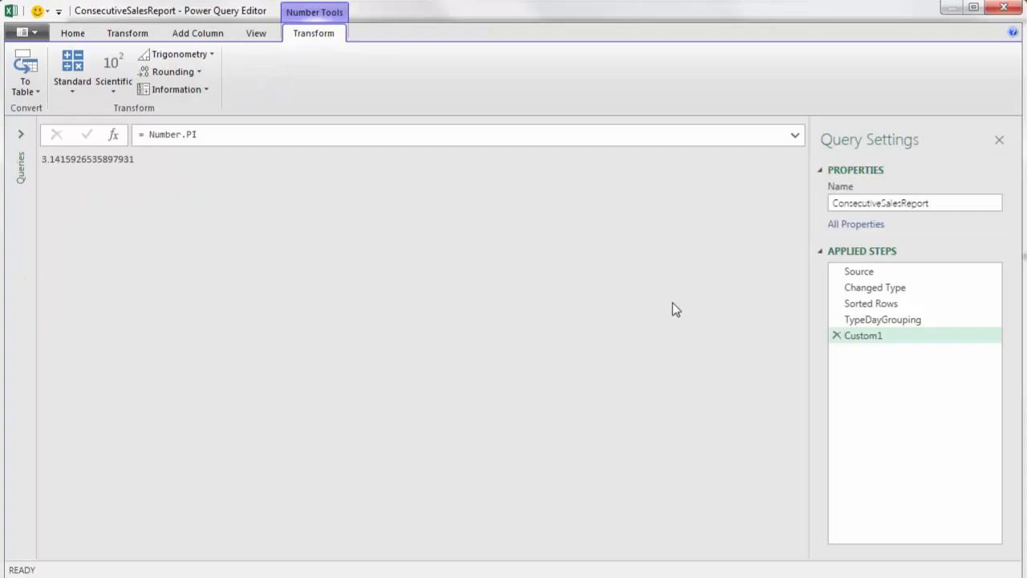
left_click(838, 336)
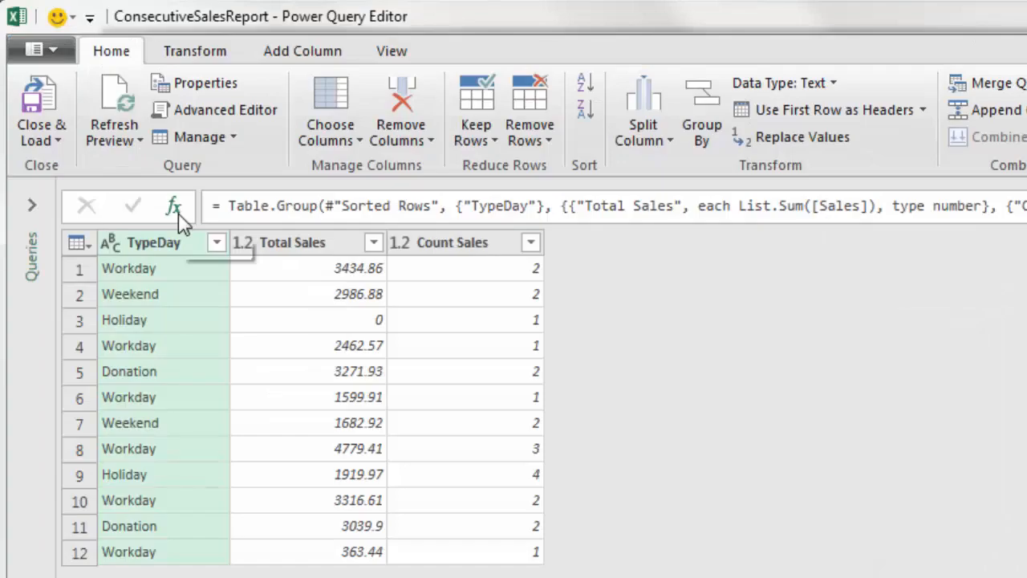
Add a custom step with the formula = Number.Round and read through the function's documentation and examples.
left_click(115, 137)
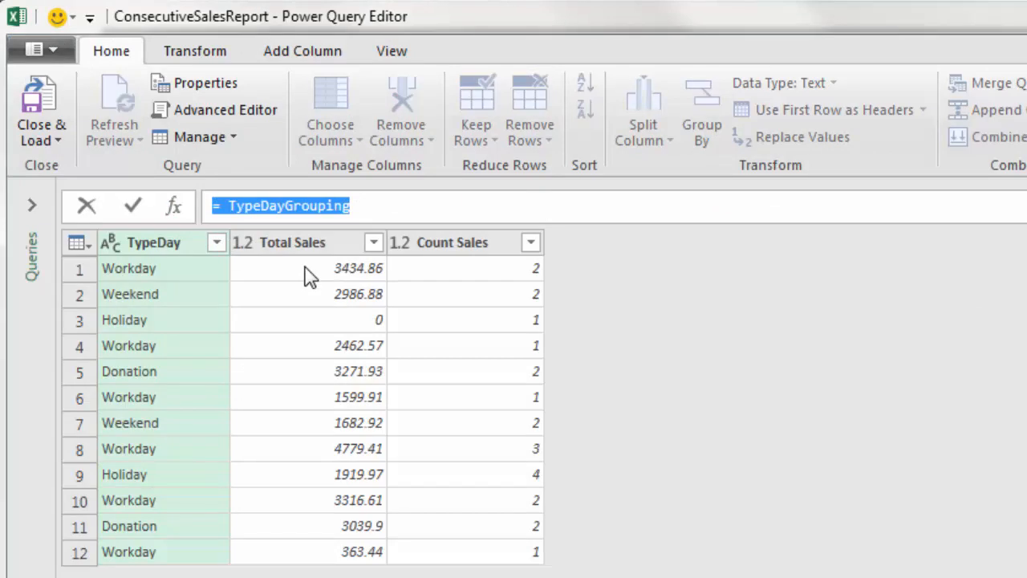
type("Number.Round")
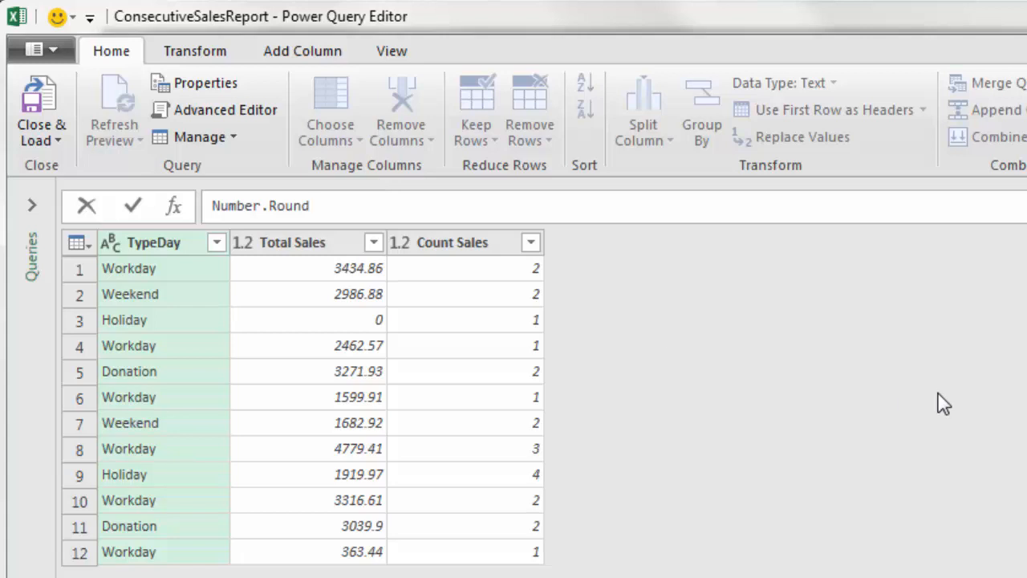
left_click(210, 205)
type("=")
key("Return")
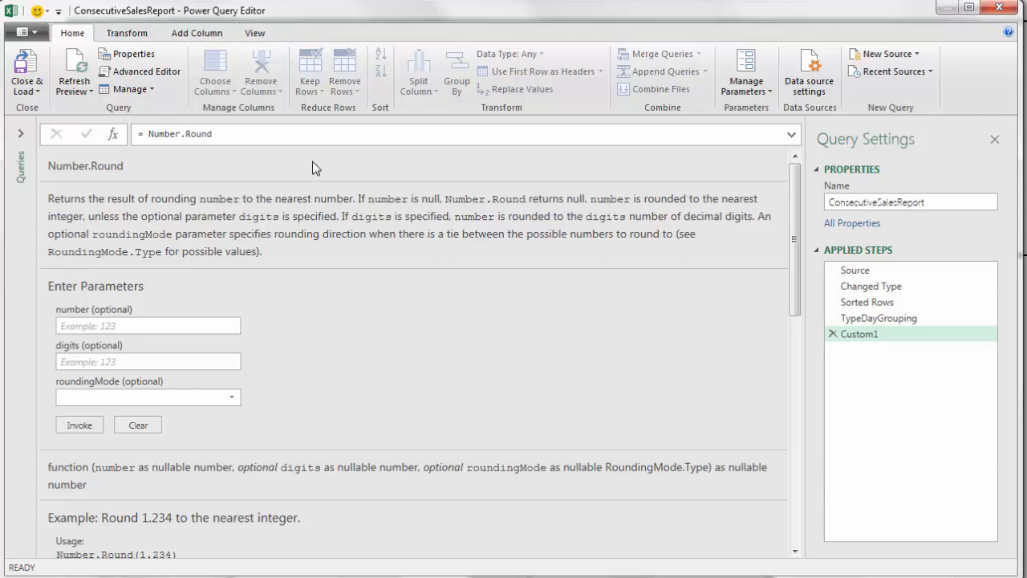
scroll(374, 374, "down", 10)
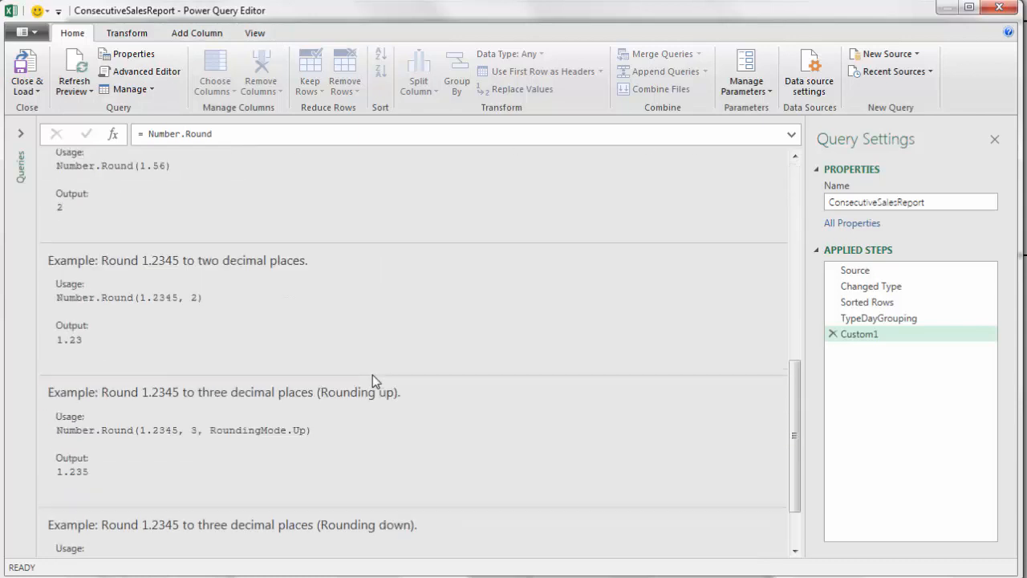
scroll(373, 378, "up", 10)
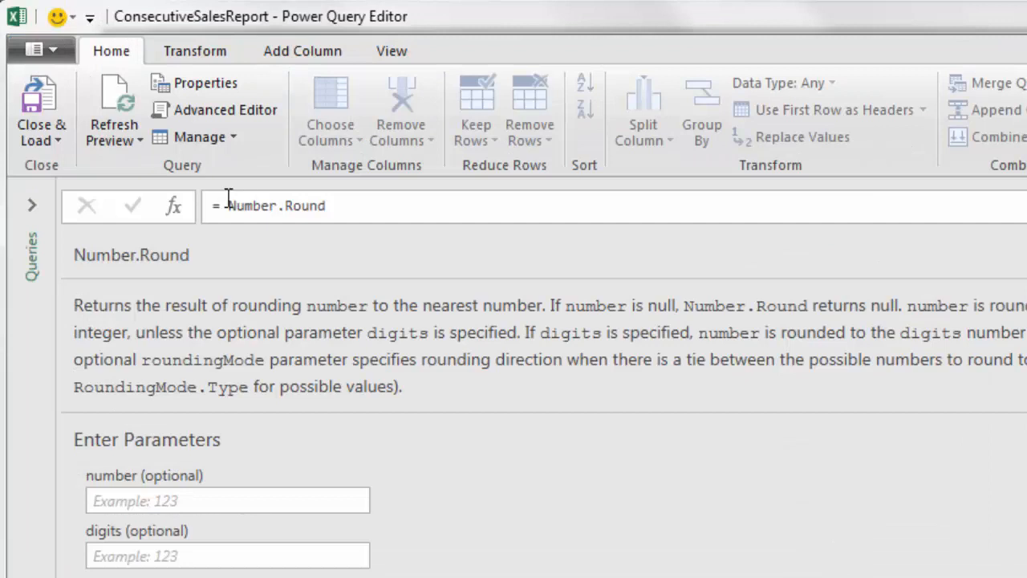
Replace the Number.Round formula with #shared and convert the resulting record into a table.
left_click_drag(229, 200, 369, 216)
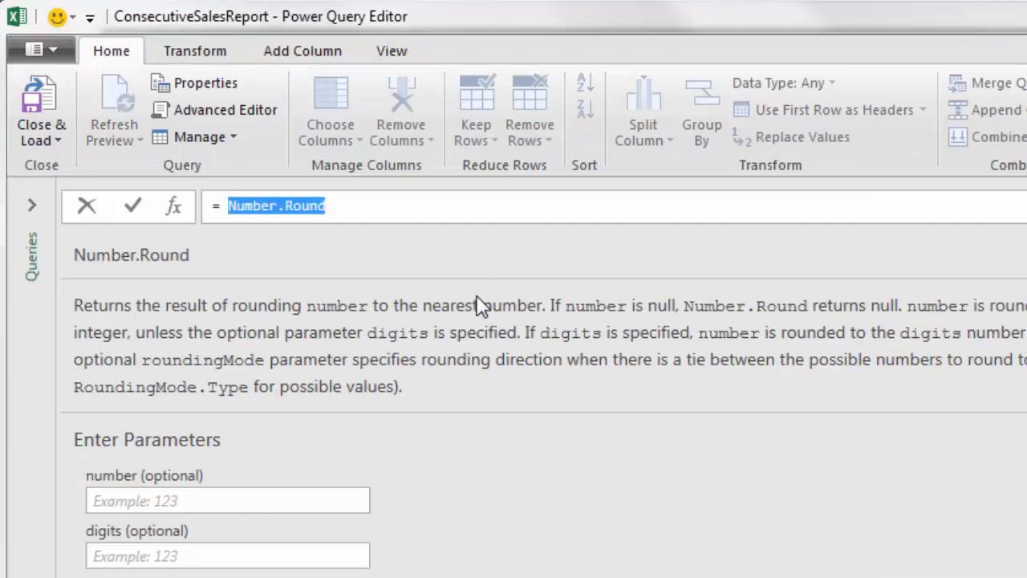
type("#shared")
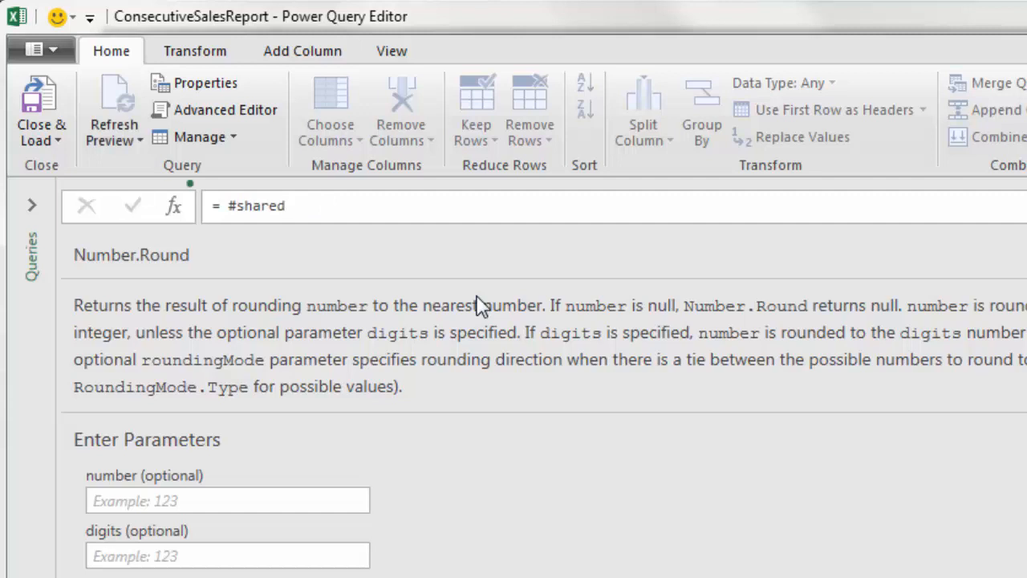
key("Return")
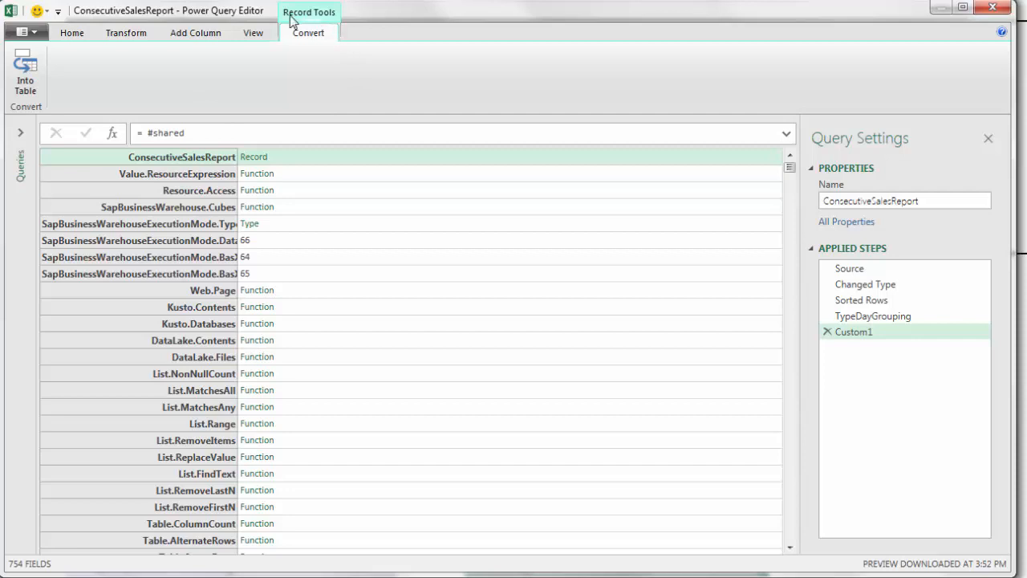
left_click(28, 84)
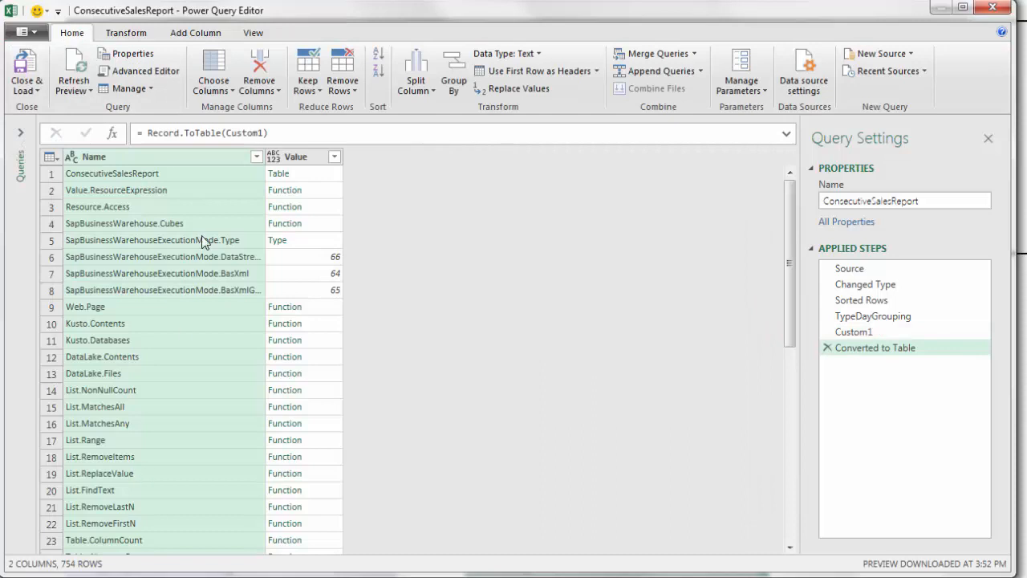
Filter the Name column to entries containing "Number" and look through the listed functions and constants.
left_click(257, 158)
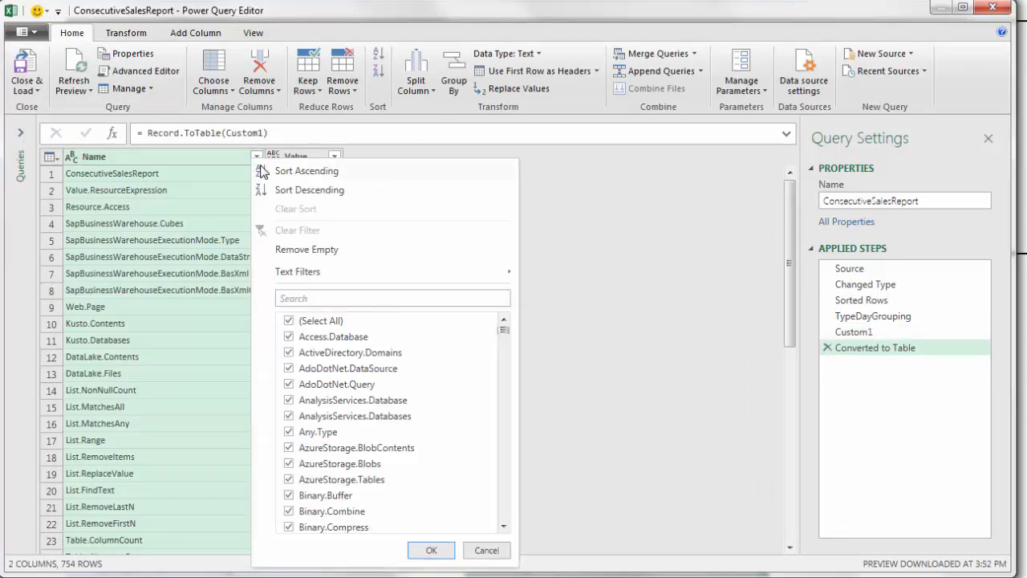
left_click(312, 298)
type("Number")
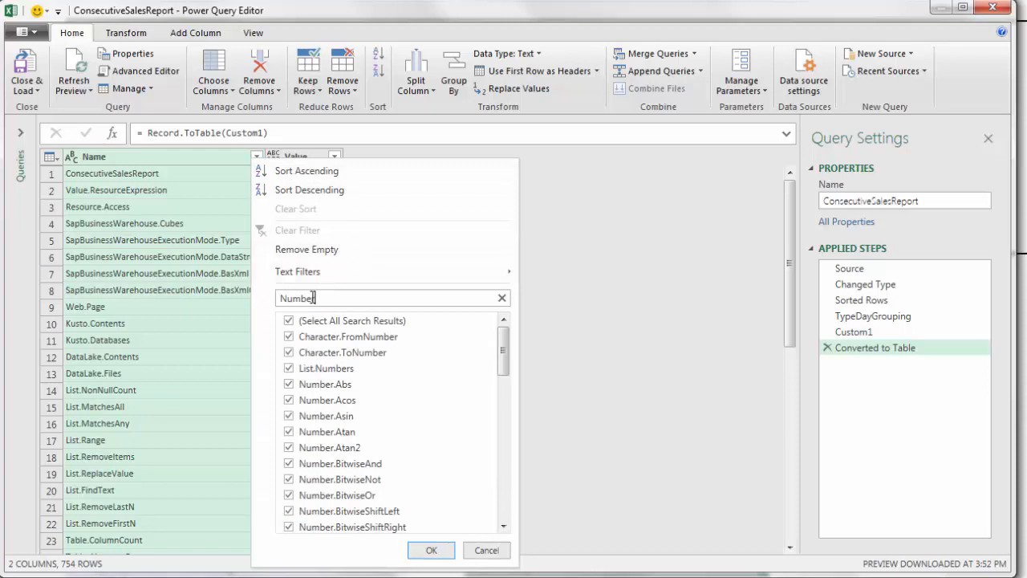
key("Return")
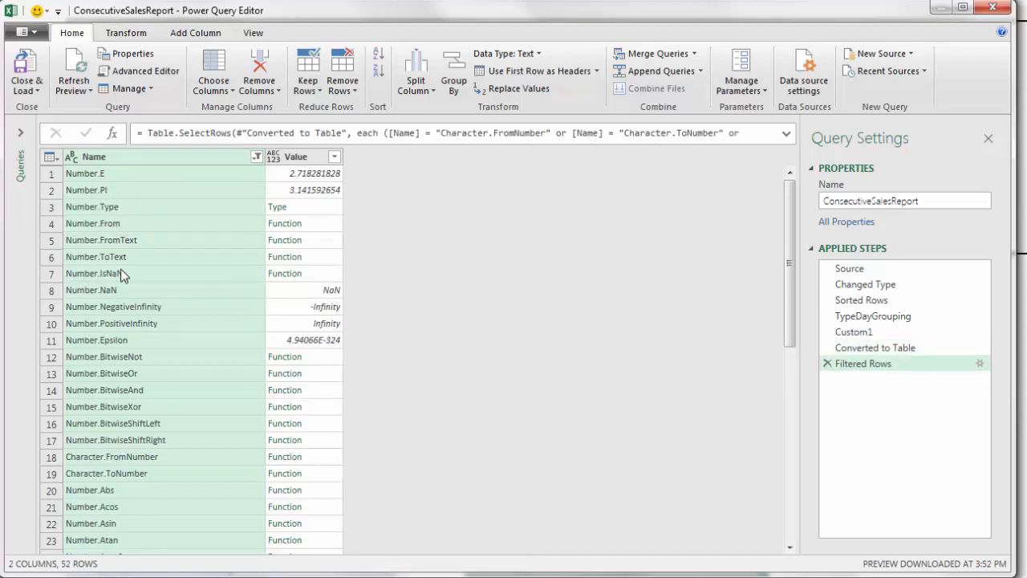
scroll(122, 275, "down", 9)
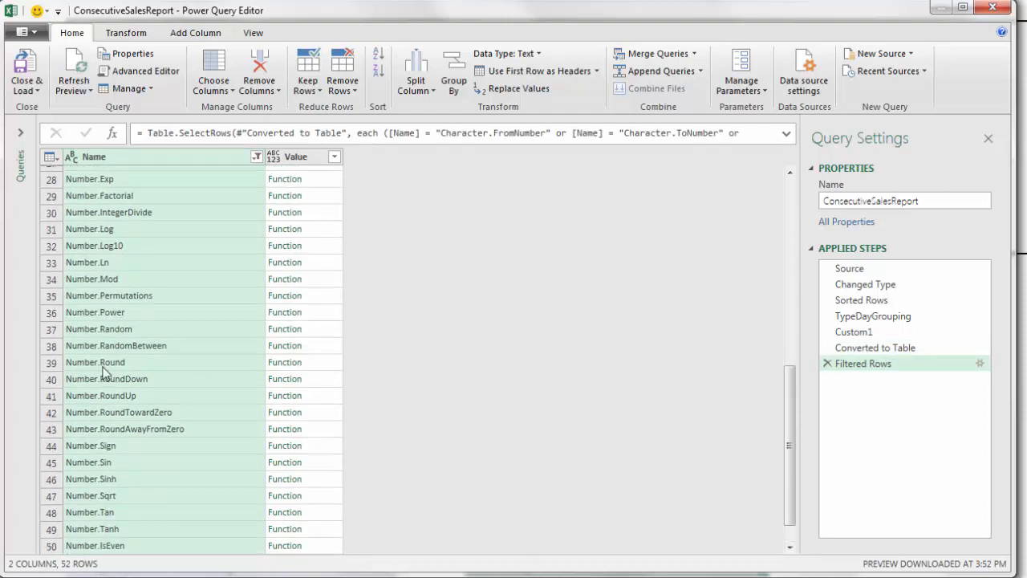
scroll(150, 388, "up", 9)
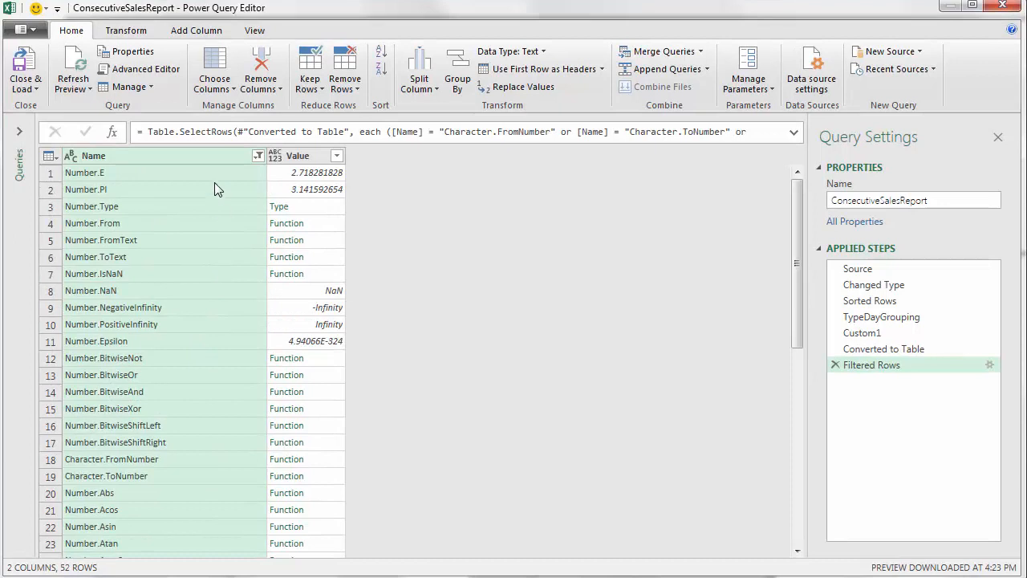
Delete Custom1 and every step following it, and load the query back to the worksheet.
mouse_move(859, 335)
left_mouse_down()
mouse_move(853, 360)
mouse_move(866, 337)
left_mouse_up()
right_click(867, 337)
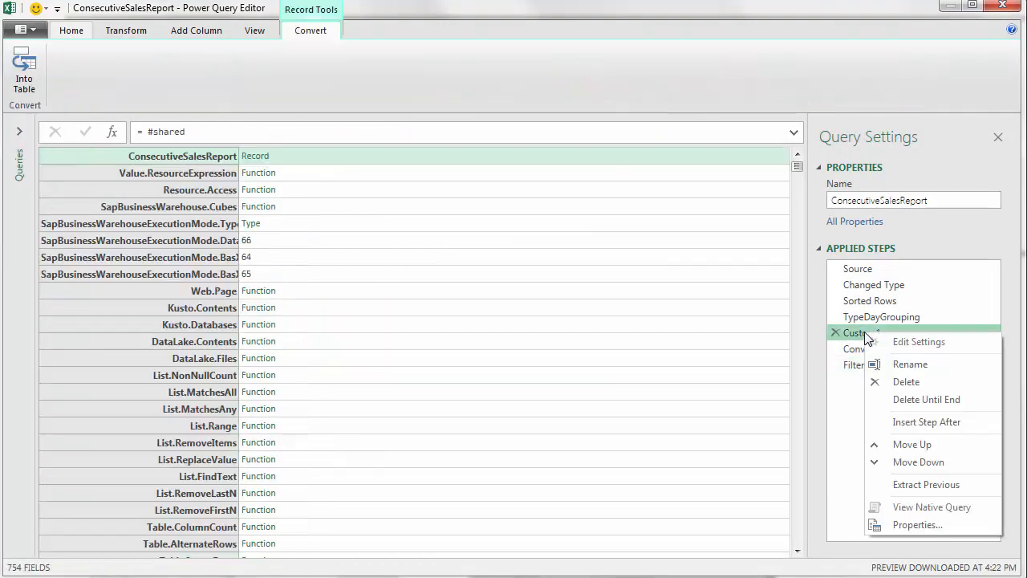
left_click(935, 400)
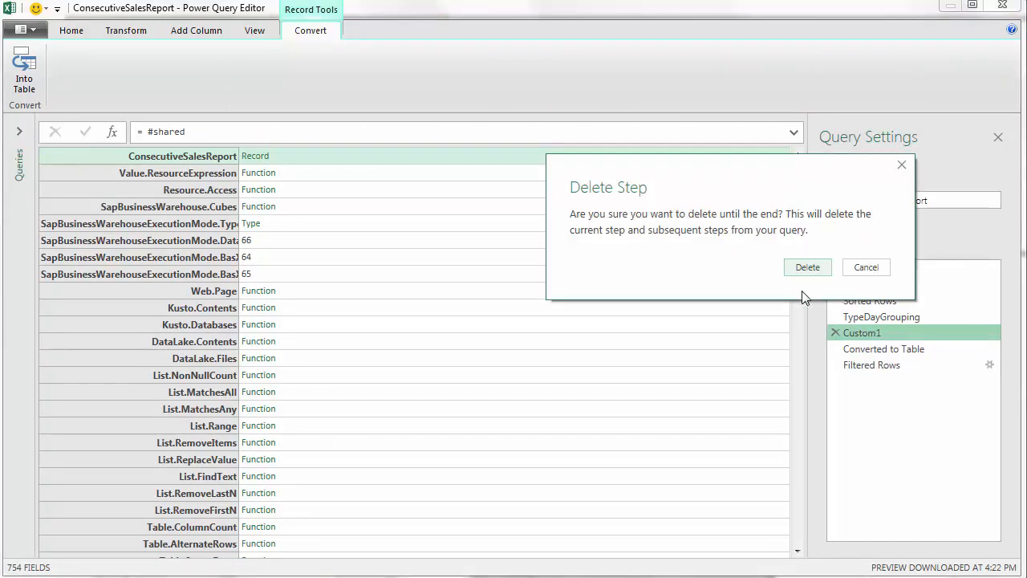
left_click(802, 269)
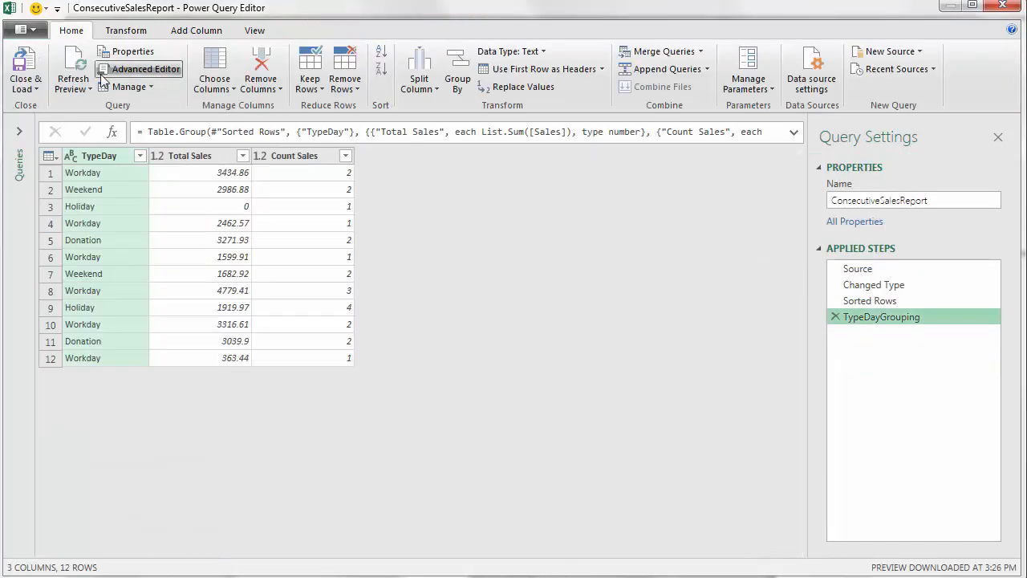
left_click(32, 71)
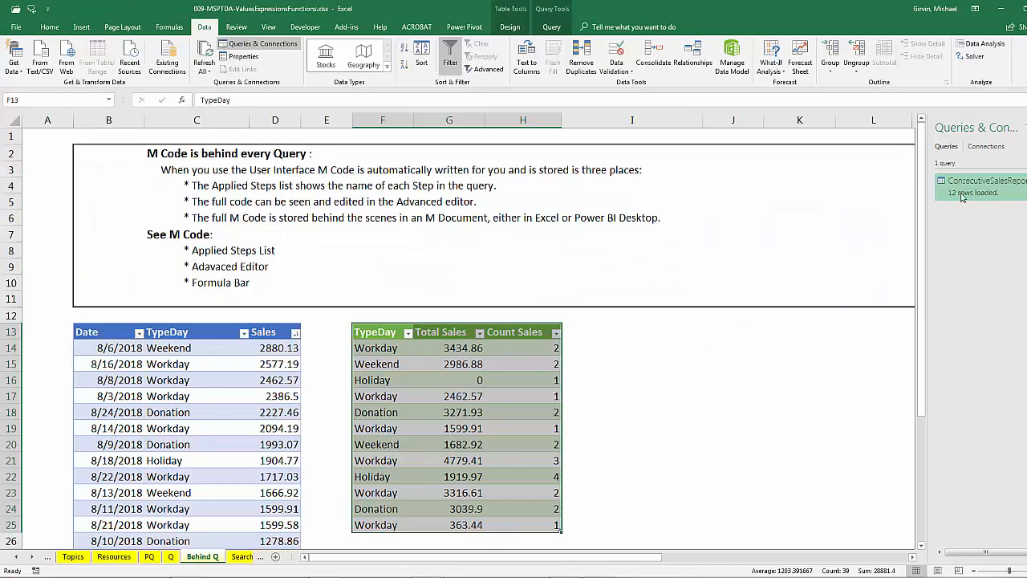
Reopen the ConsecutiveSalesReport query and add a custom step after TypeDayGrouping containing the number 43.
double_click(962, 189)
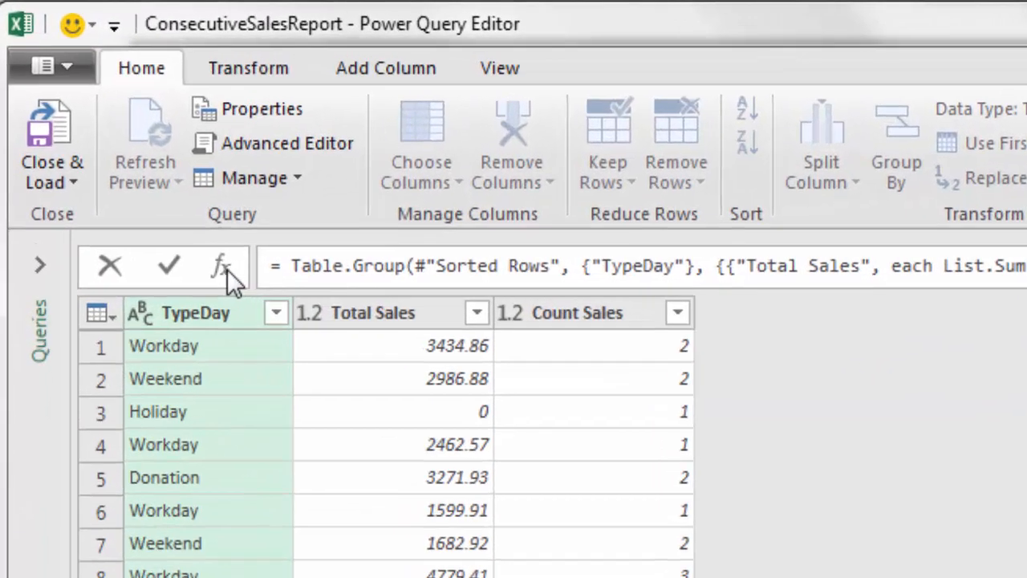
left_click(228, 269)
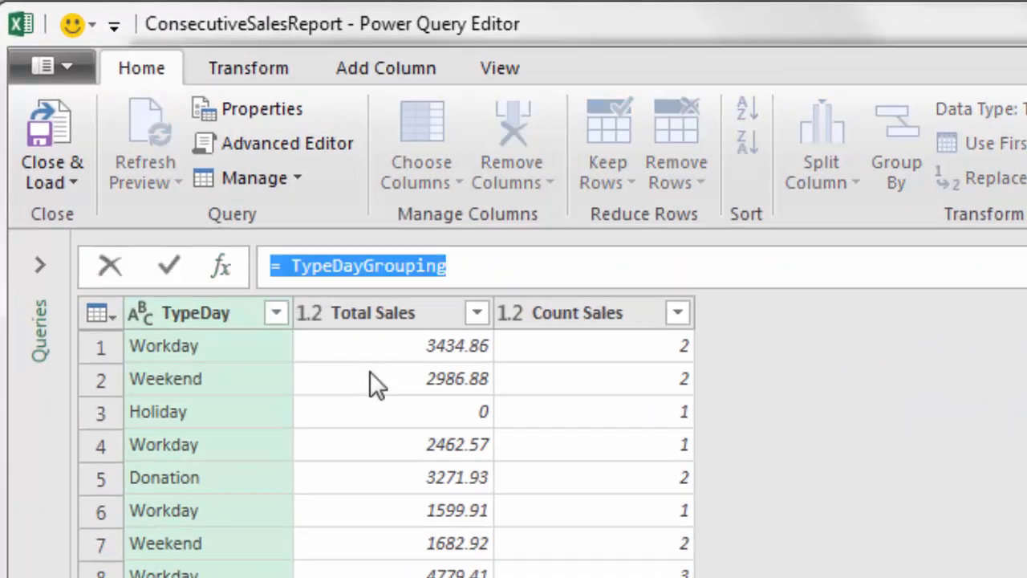
type("43")
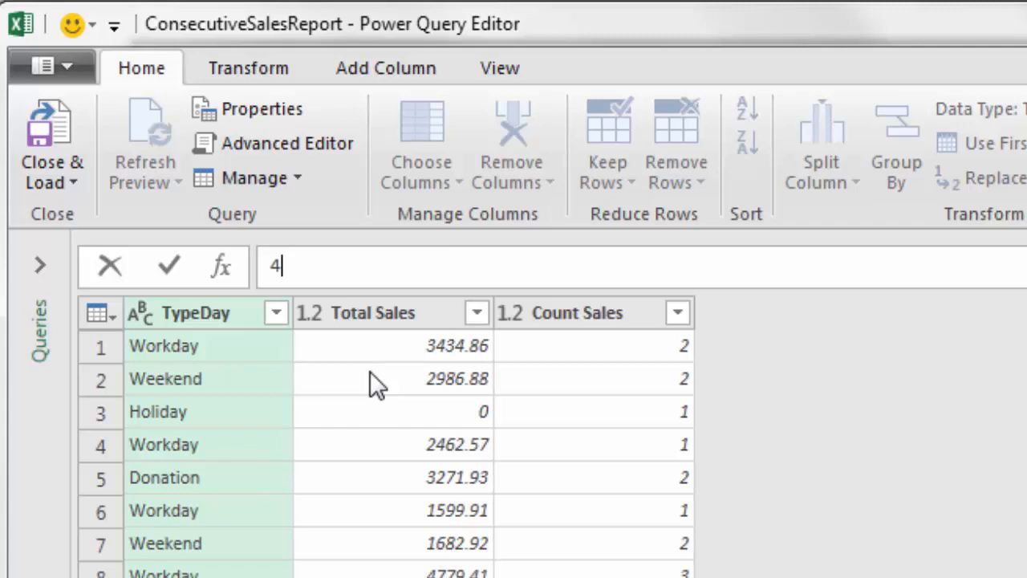
key("Return")
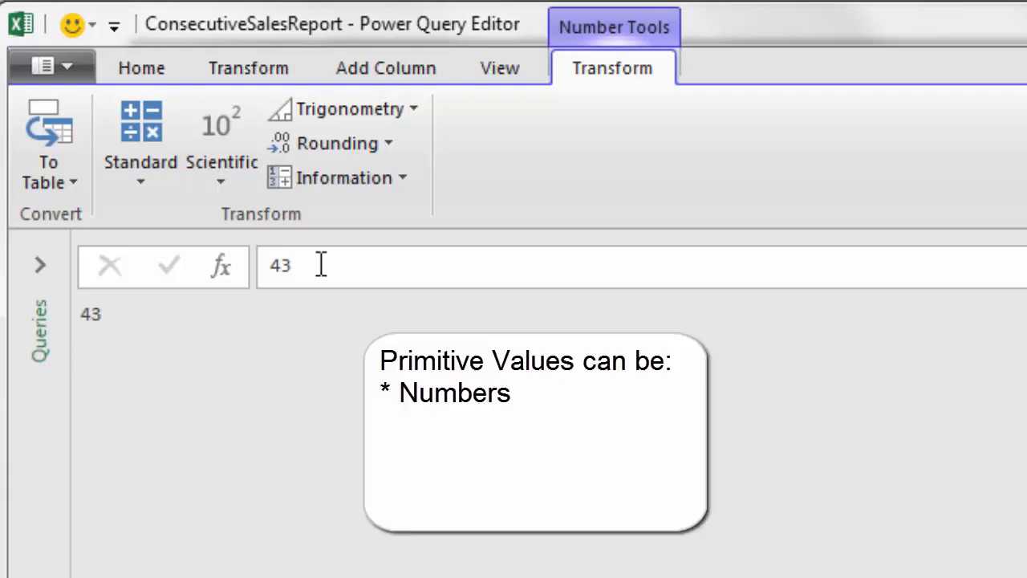
Replace the custom step's value with the text value Text, and replace that with the logical value true.
left_click_drag(321, 265, 266, 267)
type("Text")
key("Return")
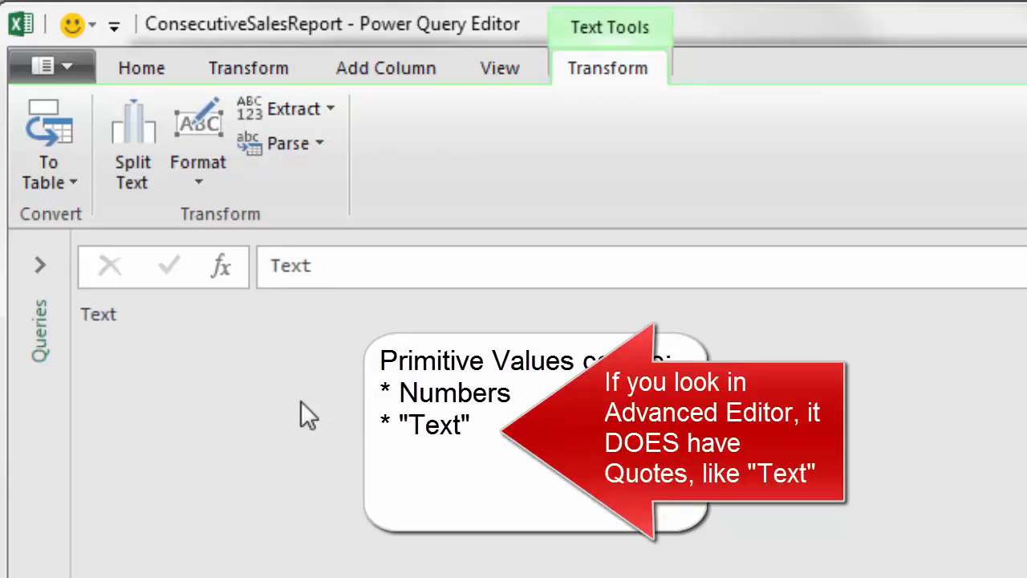
double_click(329, 269)
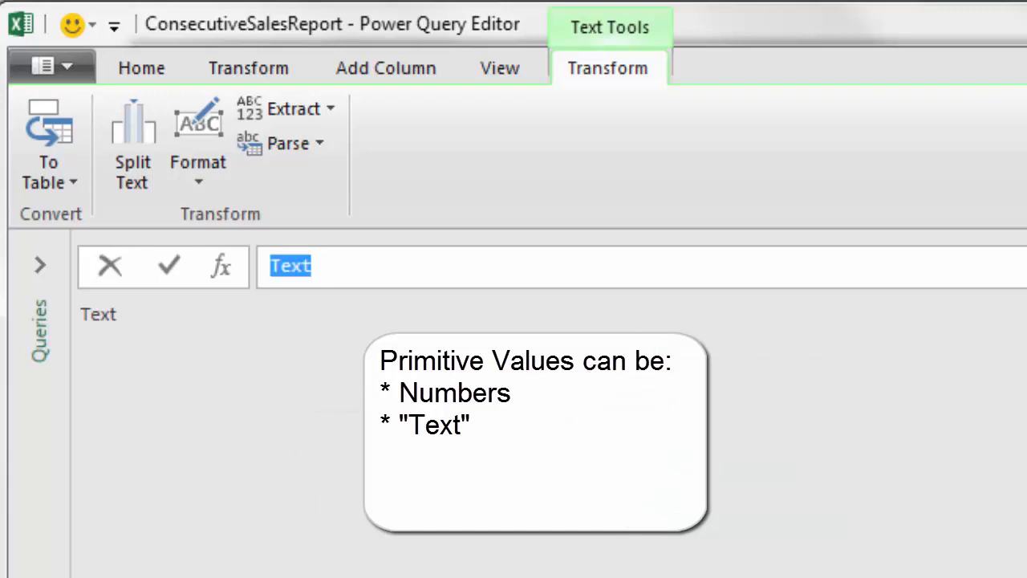
type("true")
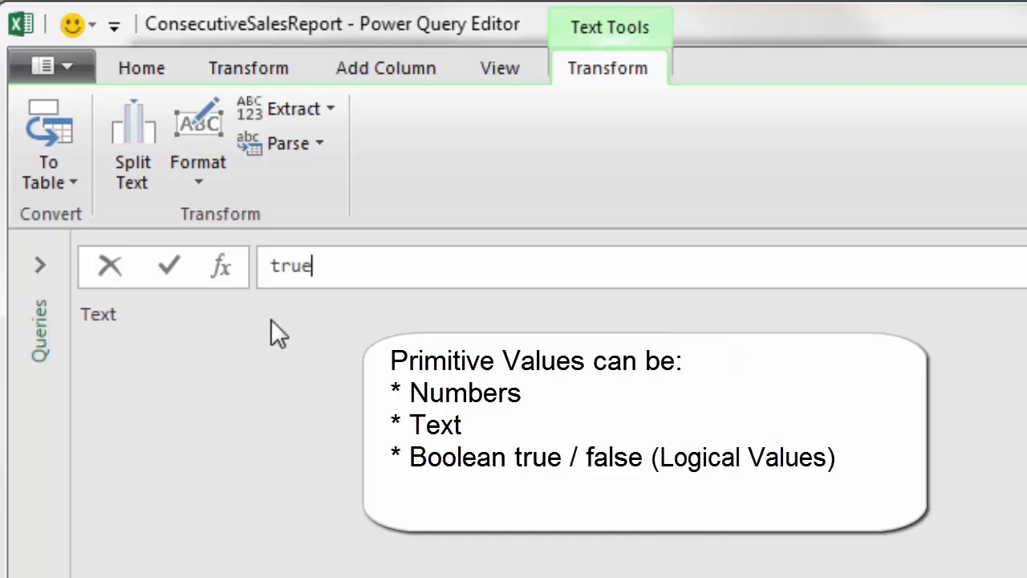
key("Return")
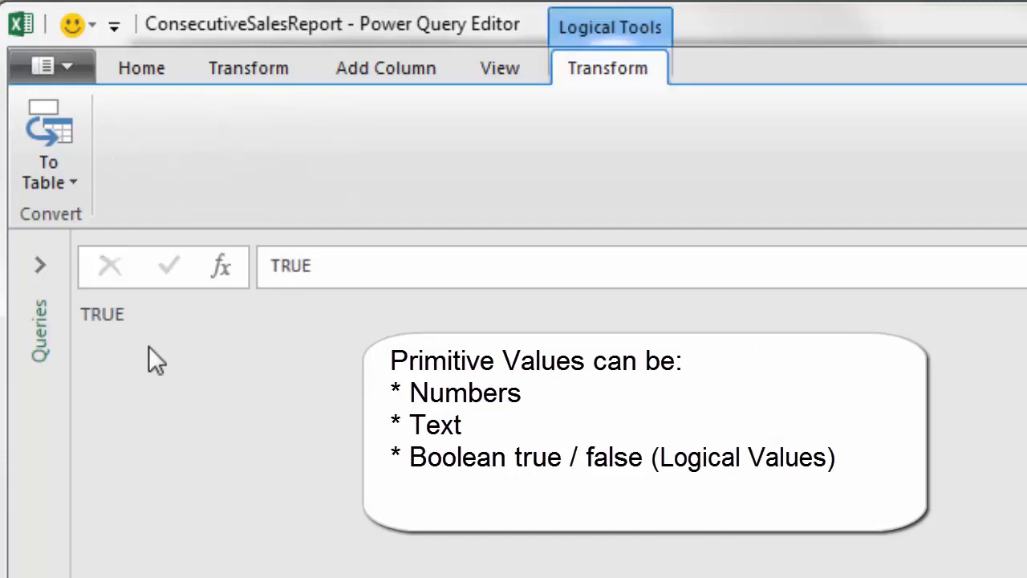
Replace Custom1's value with null in the query's M code, and delete the Custom1 step.
left_click(172, 67)
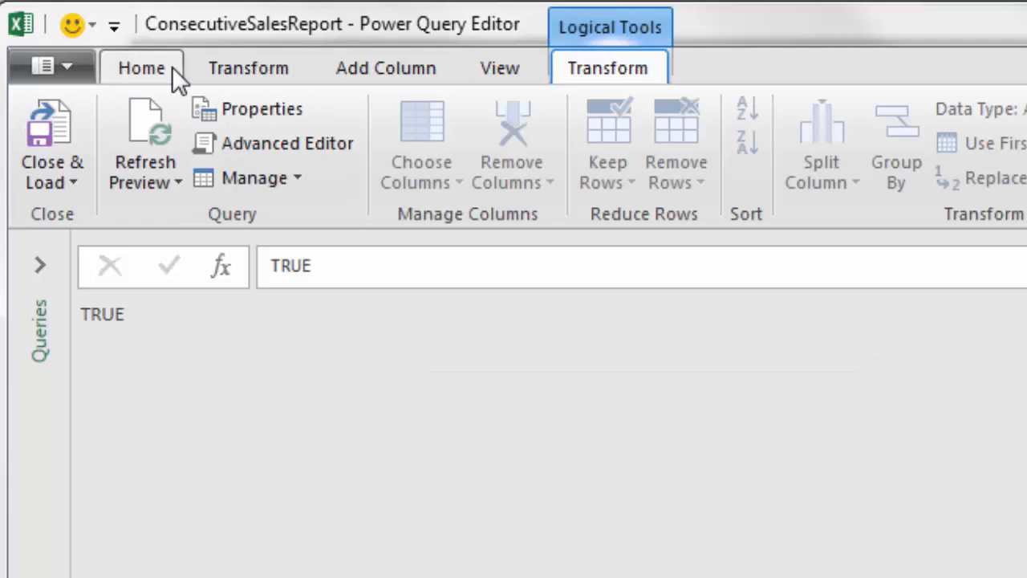
left_click(280, 142)
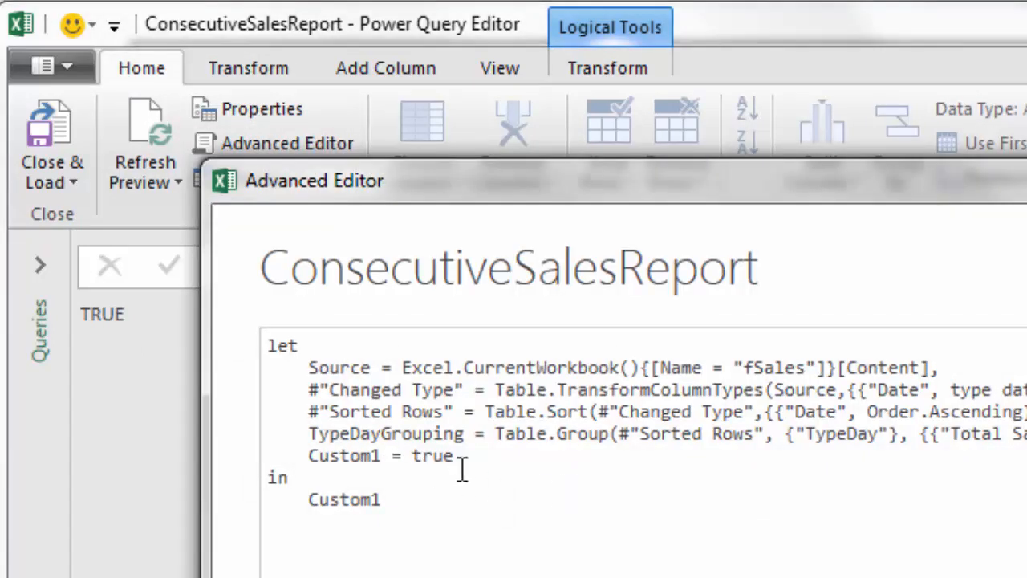
double_click(434, 459)
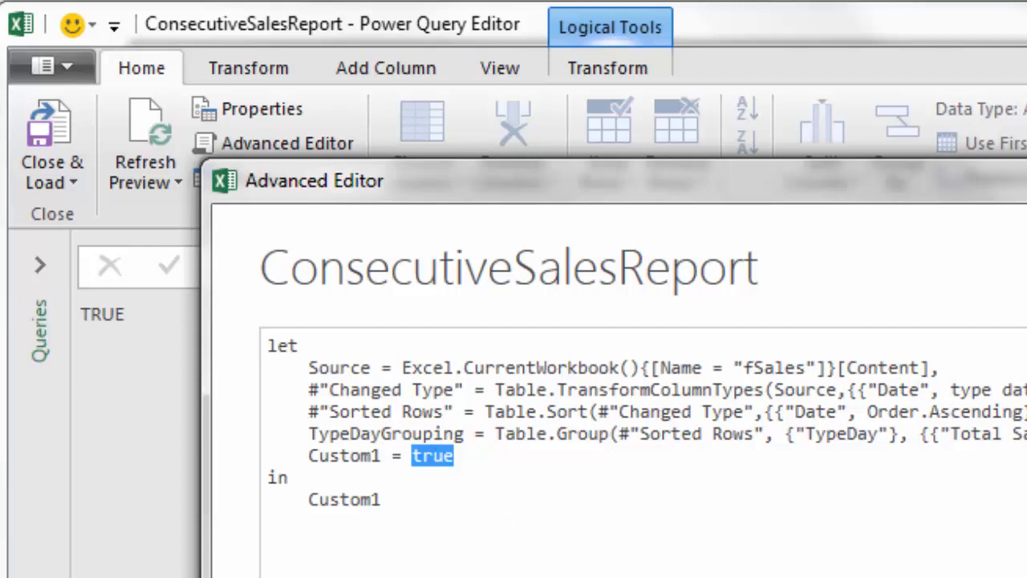
type("null")
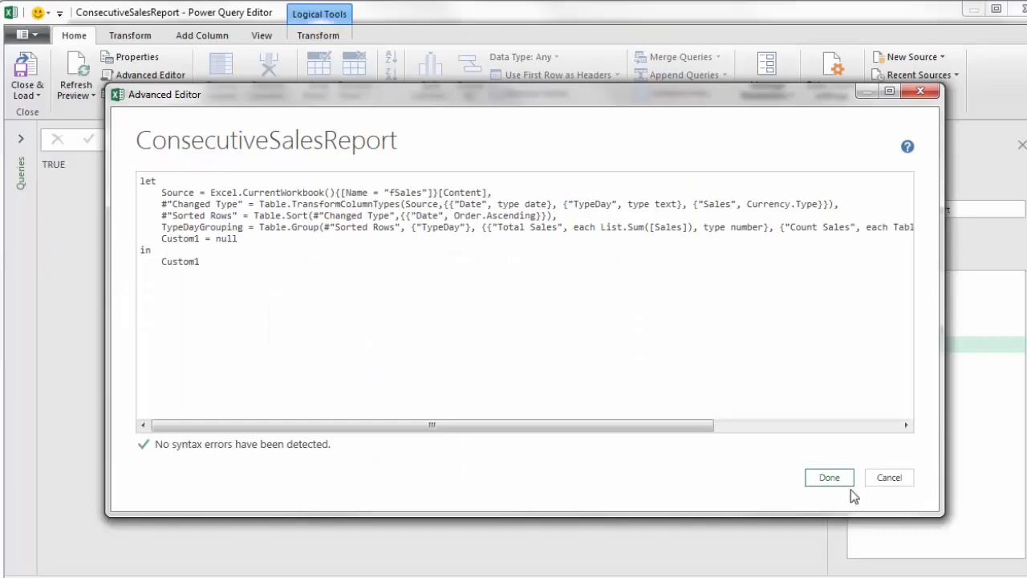
left_click(830, 477)
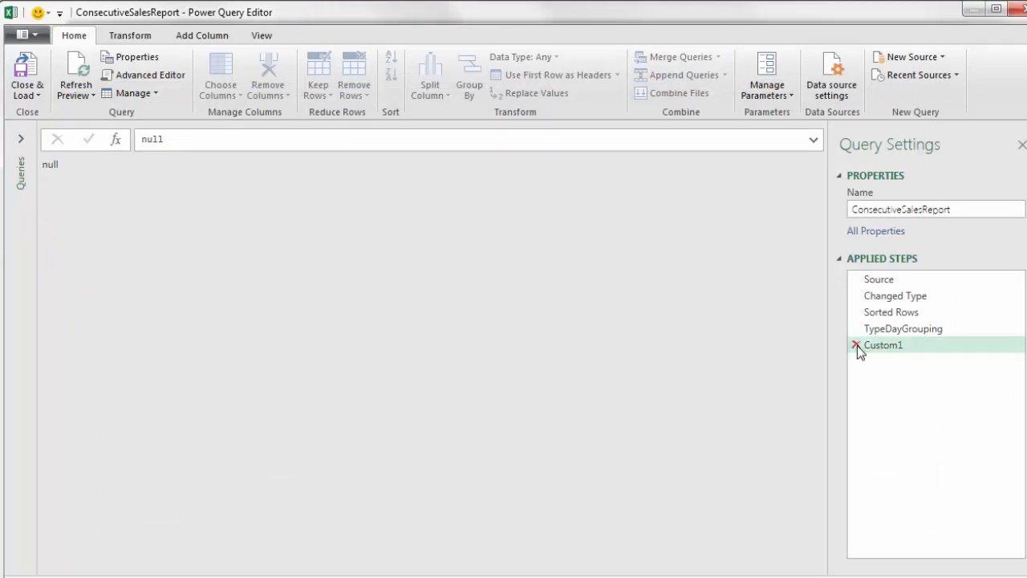
left_click(856, 345)
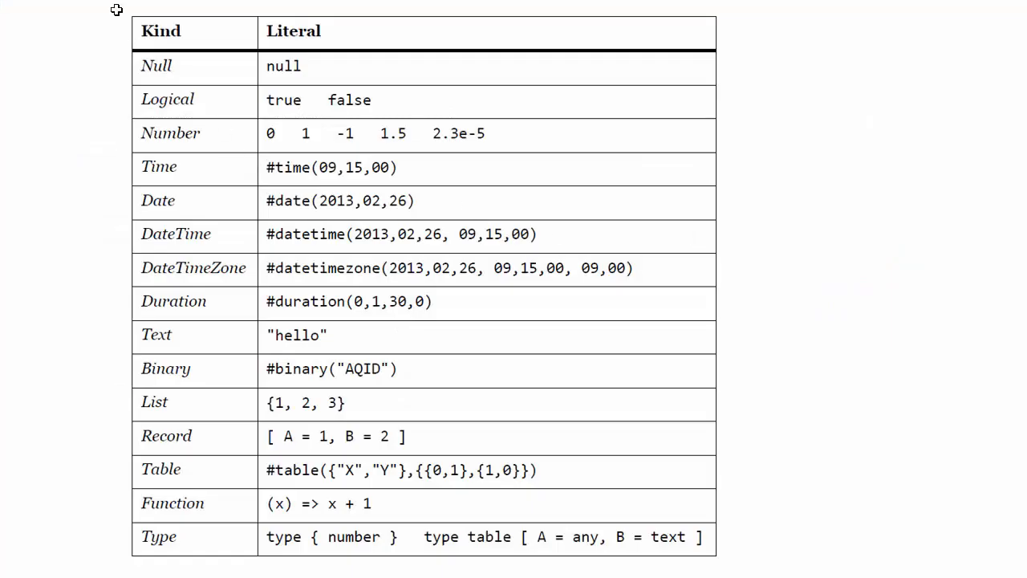
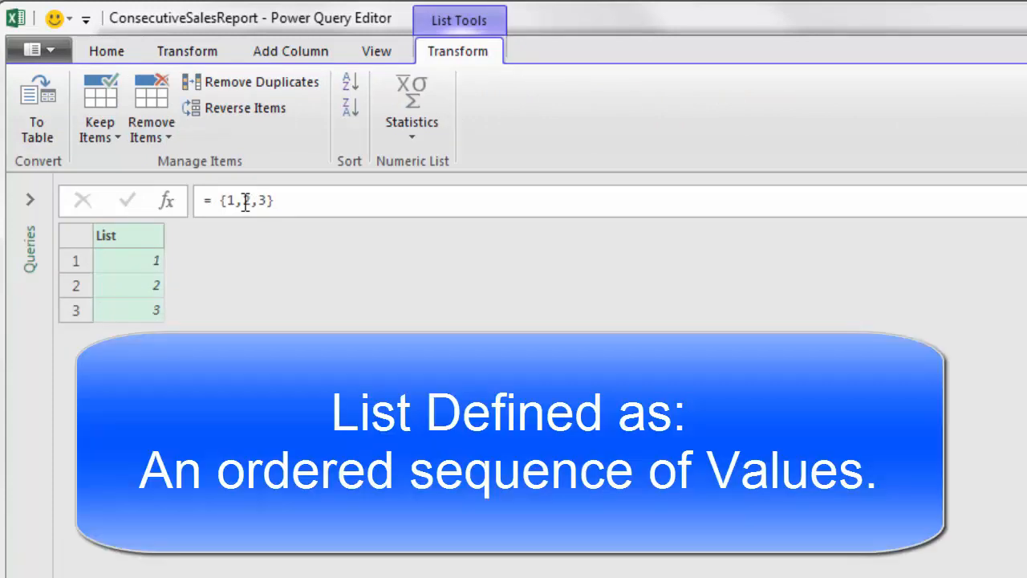
Change the Custom1 list to {1,"Text",3,{1,2},null}, and delete the Custom1 step.
left_click(249, 202)
double_click(249, 202)
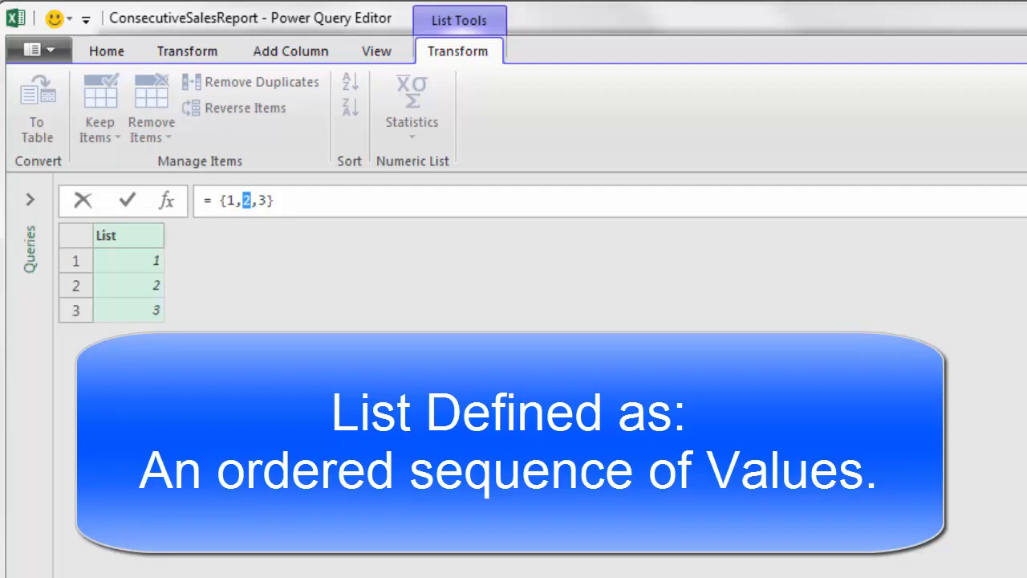
type("\"Text\"")
type(",3,{")
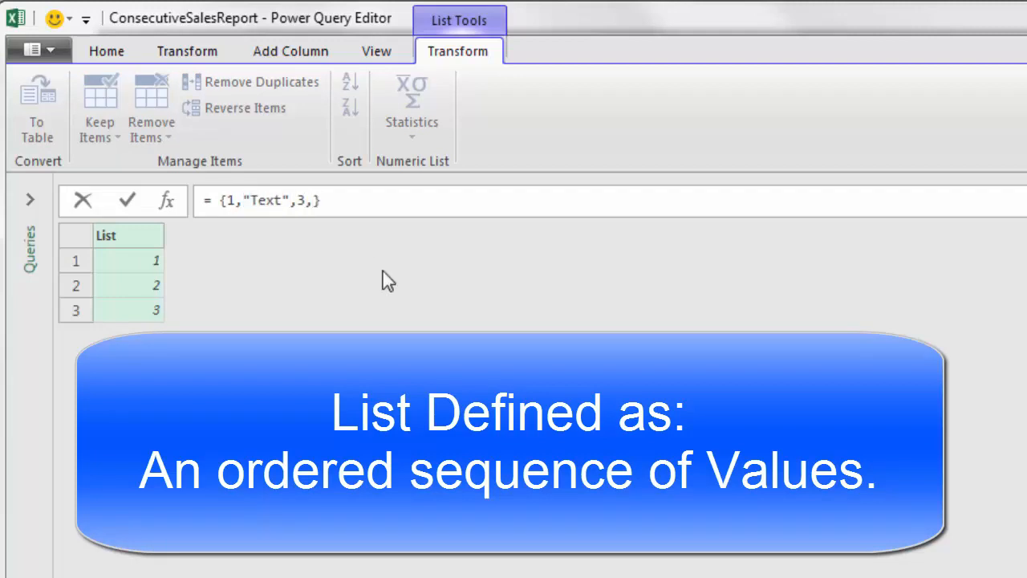
type("1,2},")
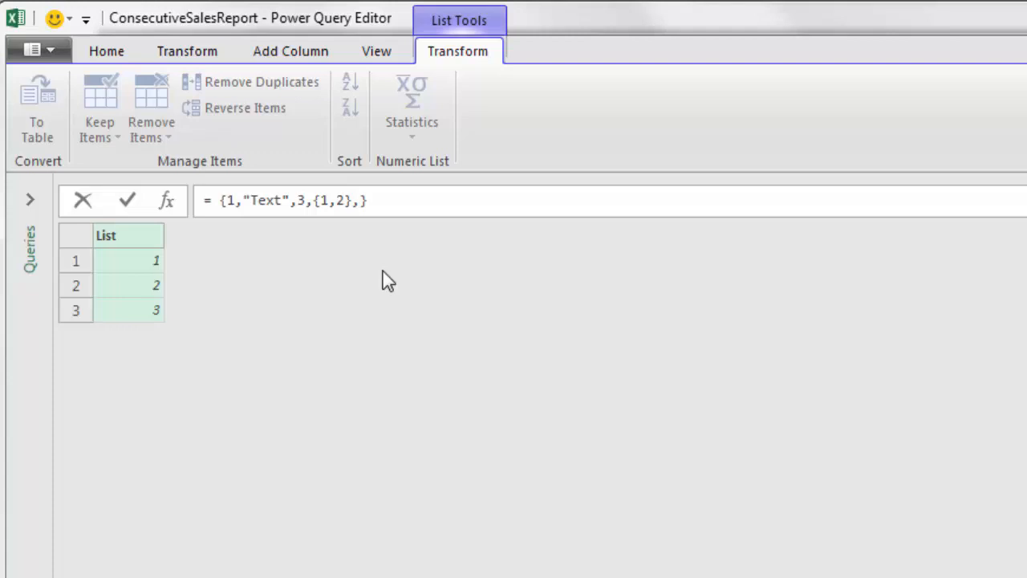
type("null")
key("Return")
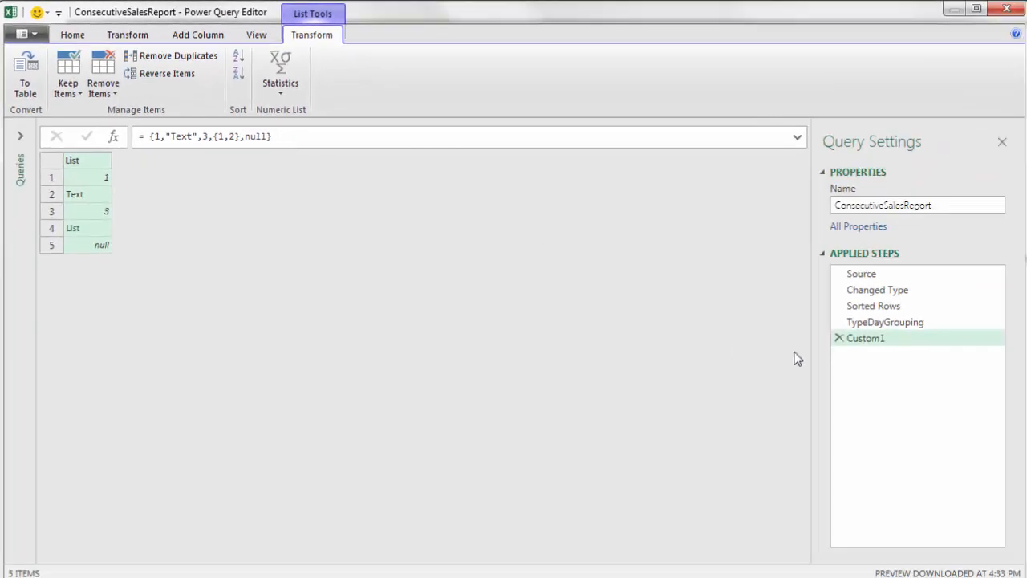
left_click(839, 339)
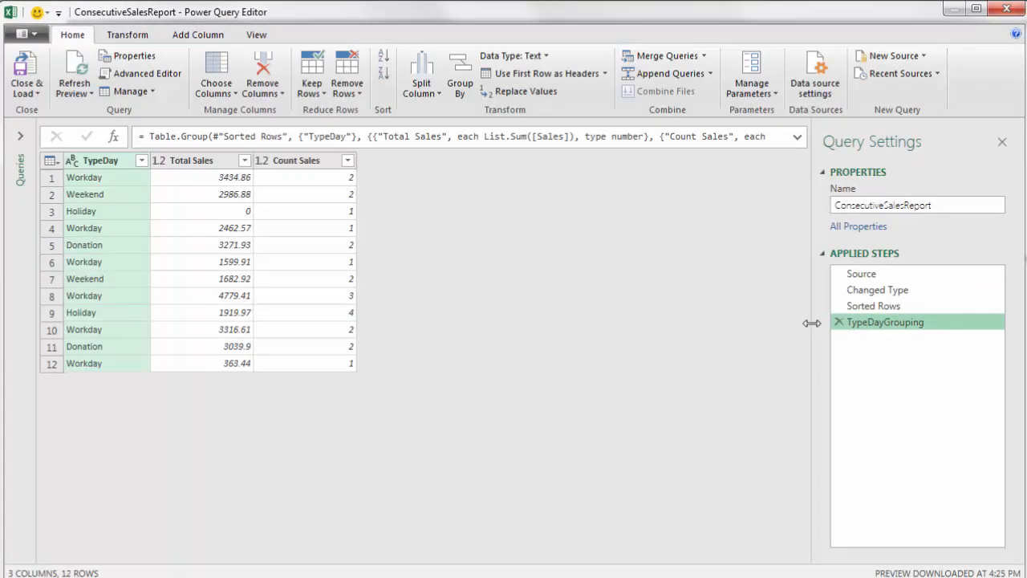
Drill down into the Count Sales column to extract it as a list, and delete the resulting step.
right_click(300, 167)
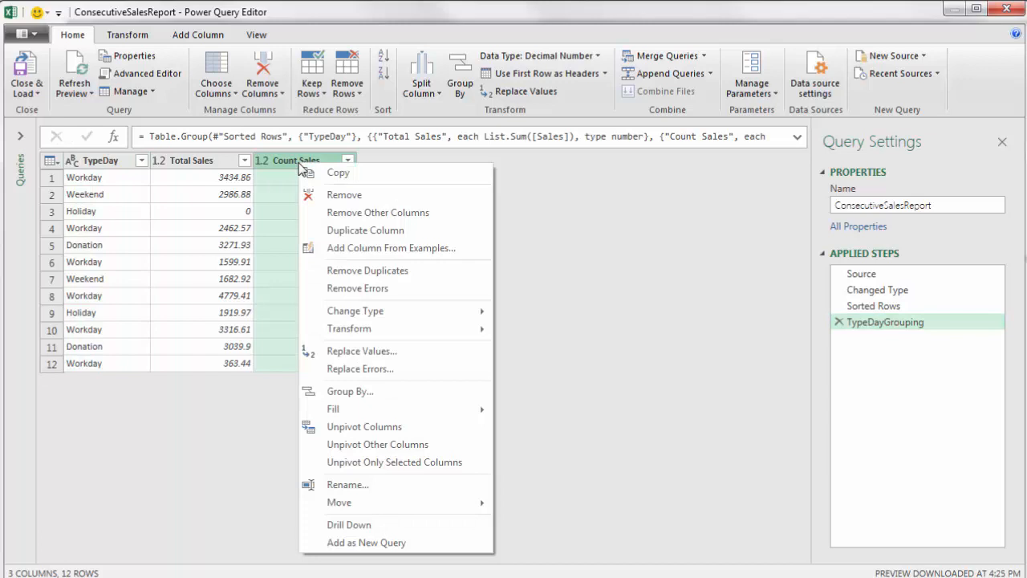
left_click(378, 524)
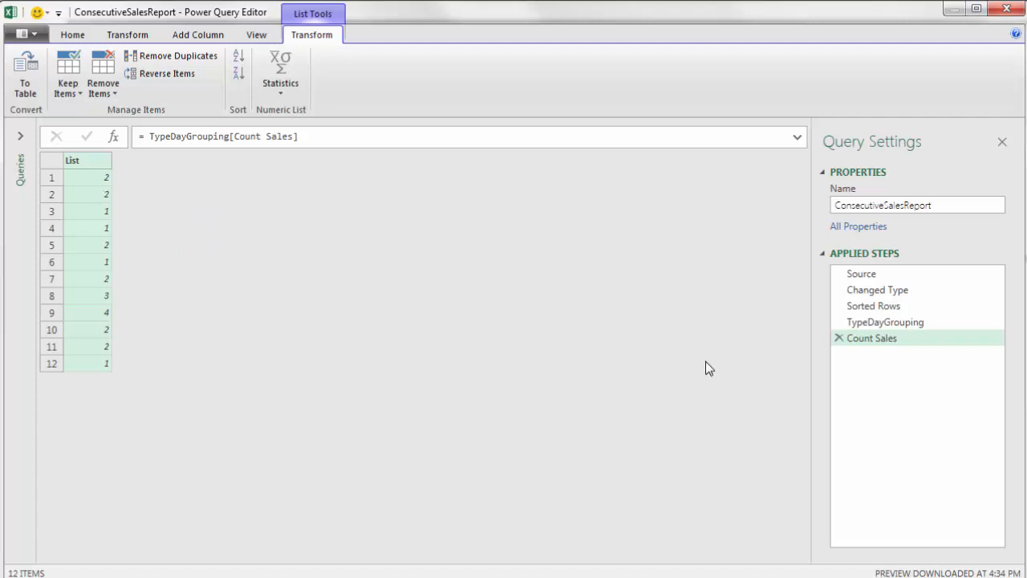
left_click(840, 338)
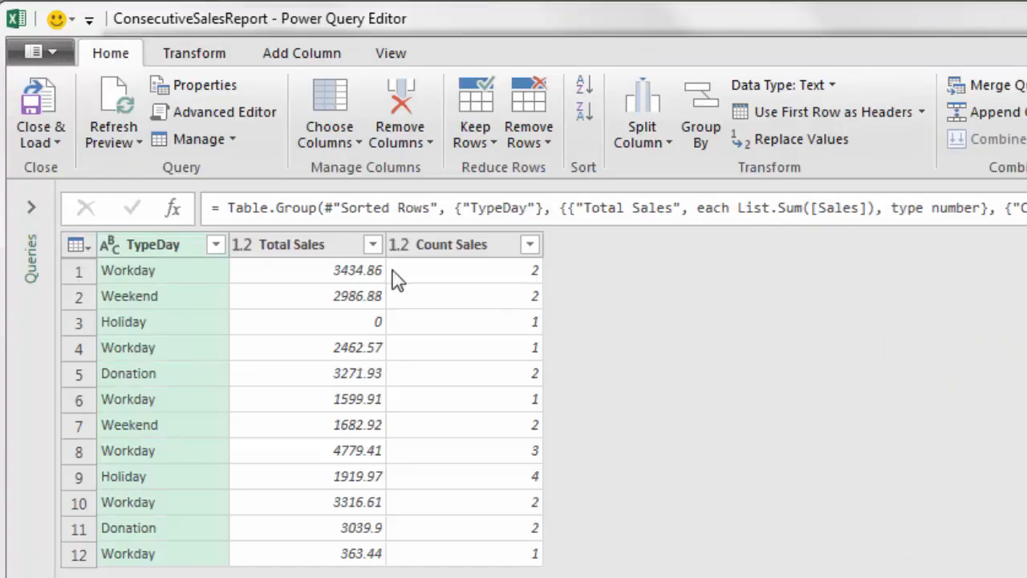
Add a custom step after TypeDayGrouping containing the consecutive number list {1..43}, and delete that step.
left_click(178, 212)
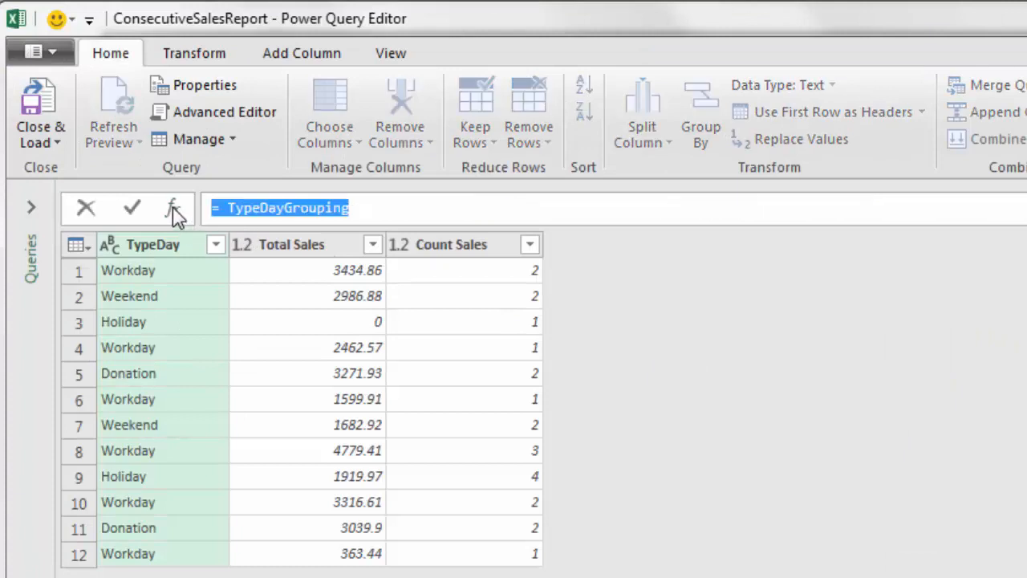
type("=")
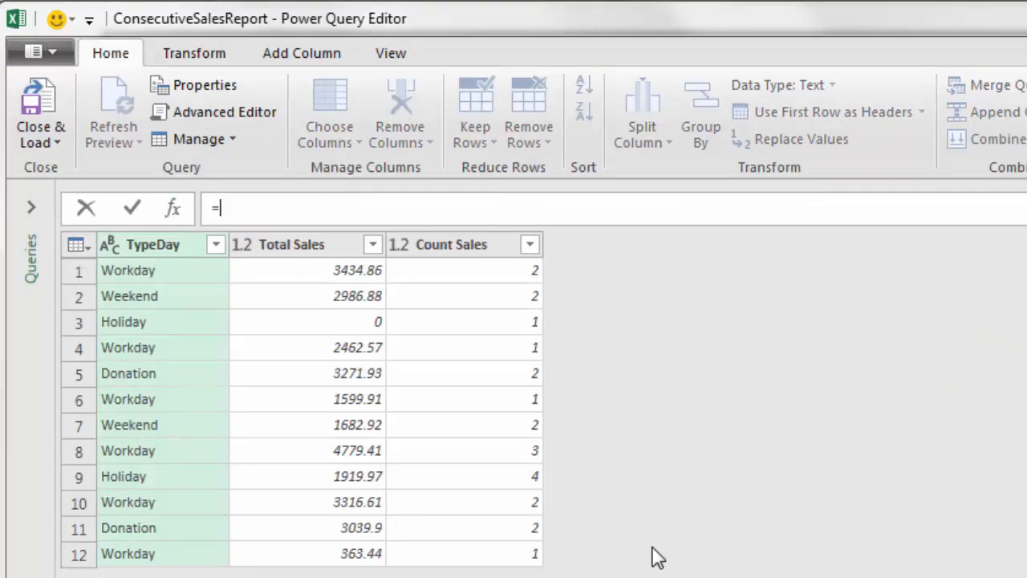
type("{1..43}")
key("Return")
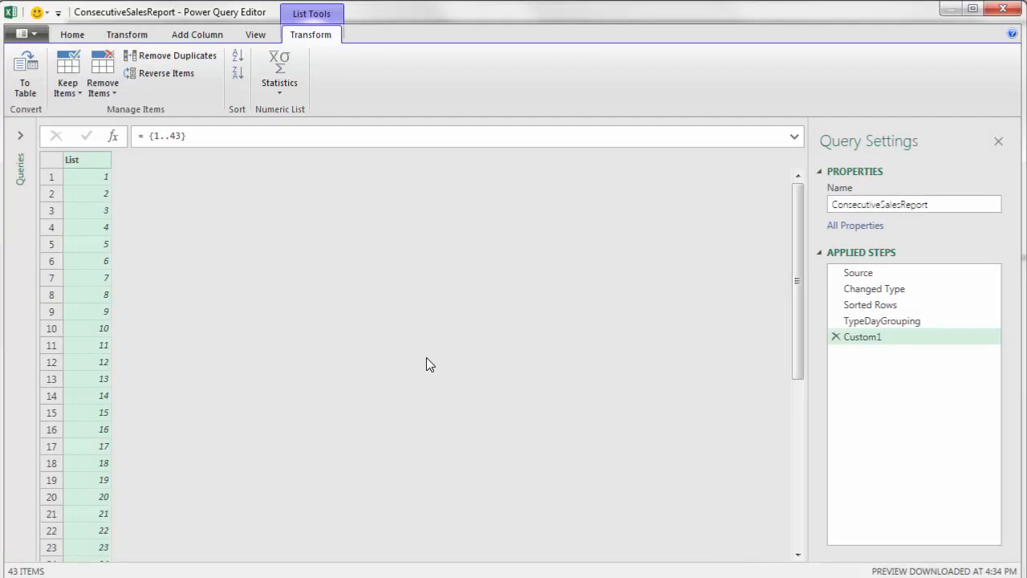
left_click(835, 337)
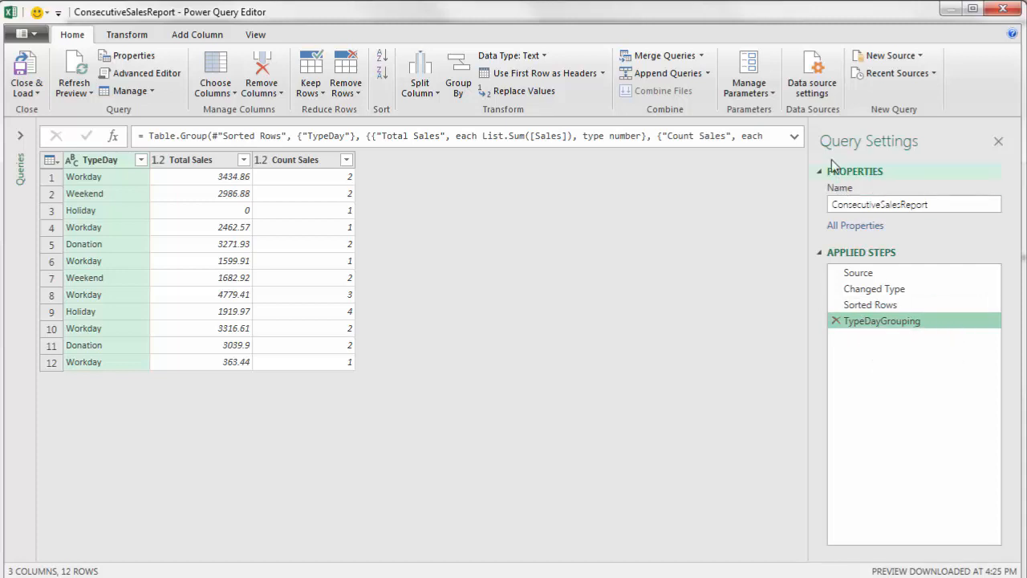
Examine the nested aggregation lists in the TypeDayGrouping step's full Table.Group formula, including column names, each expressions and types.
left_click(797, 141)
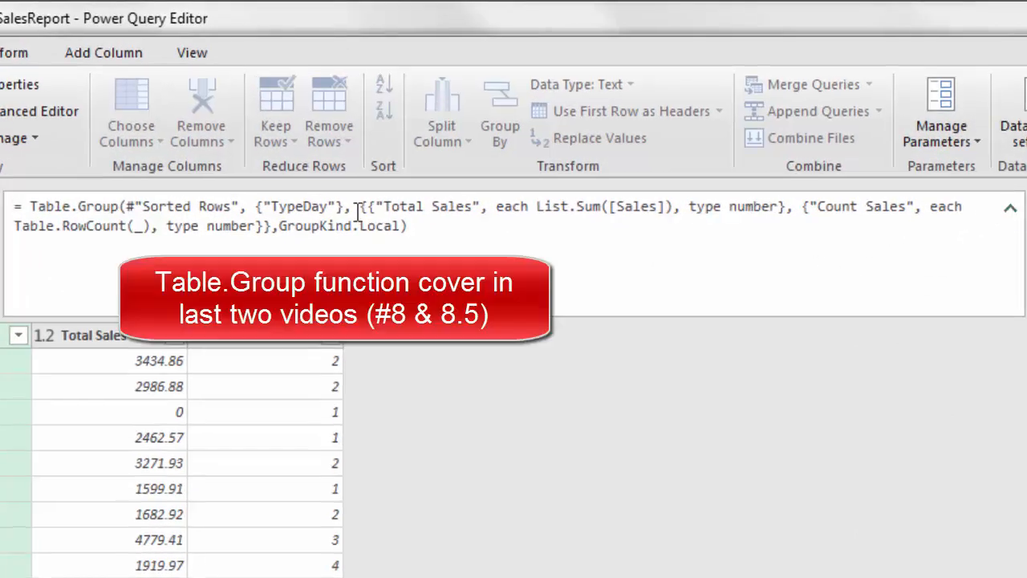
left_click_drag(359, 207, 275, 233)
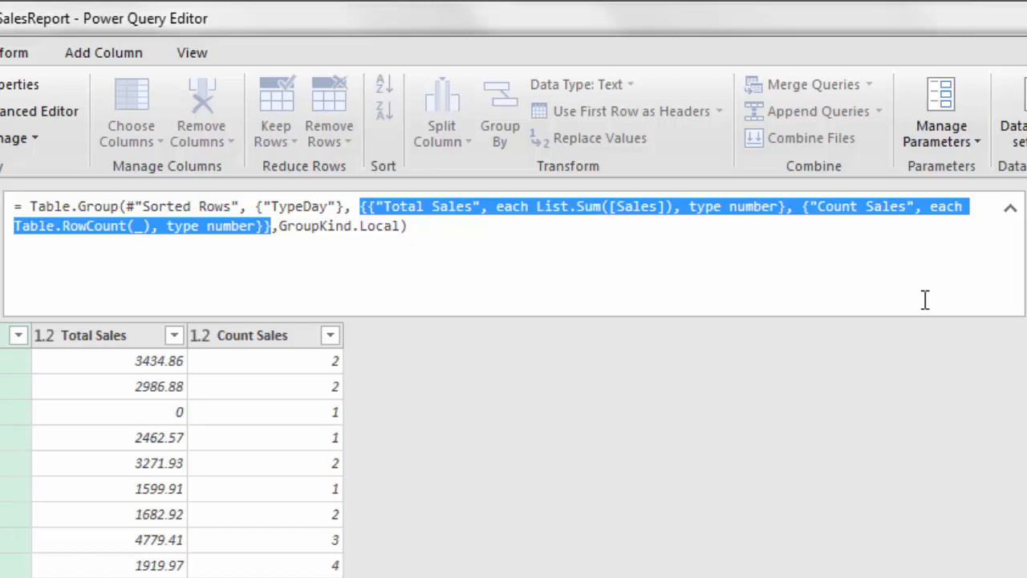
left_click(360, 207)
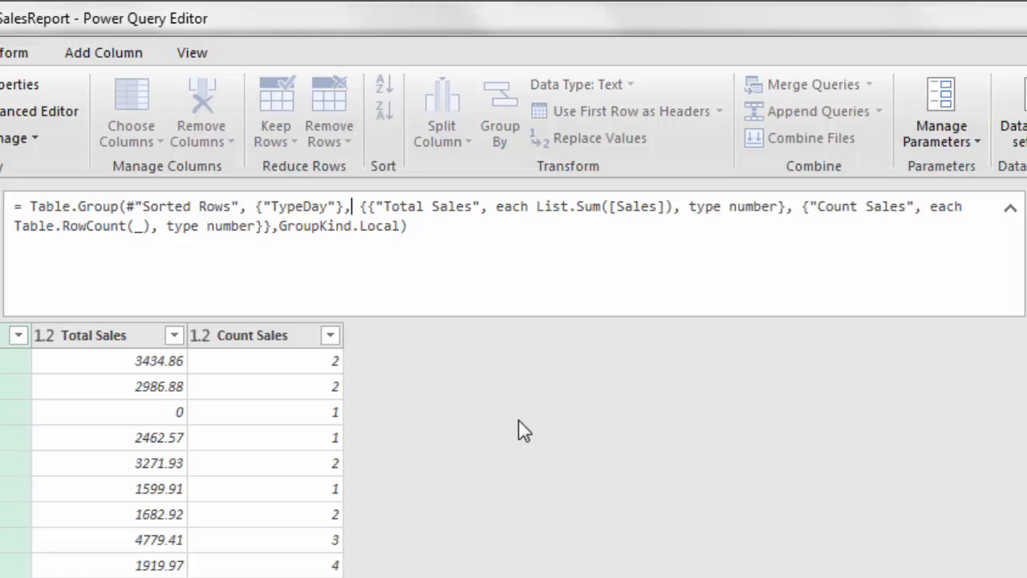
left_click_drag(359, 207, 423, 201)
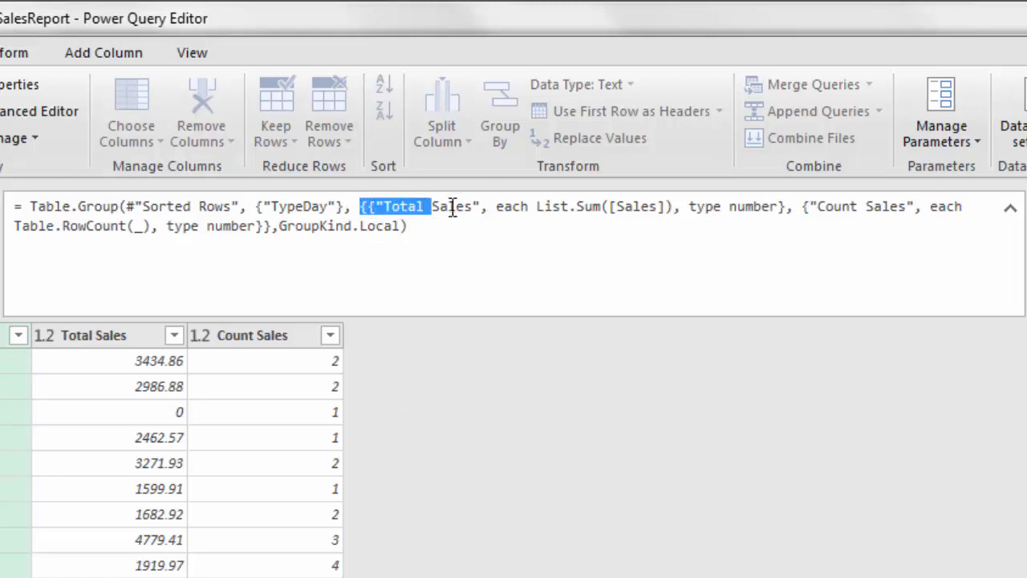
left_click(453, 207)
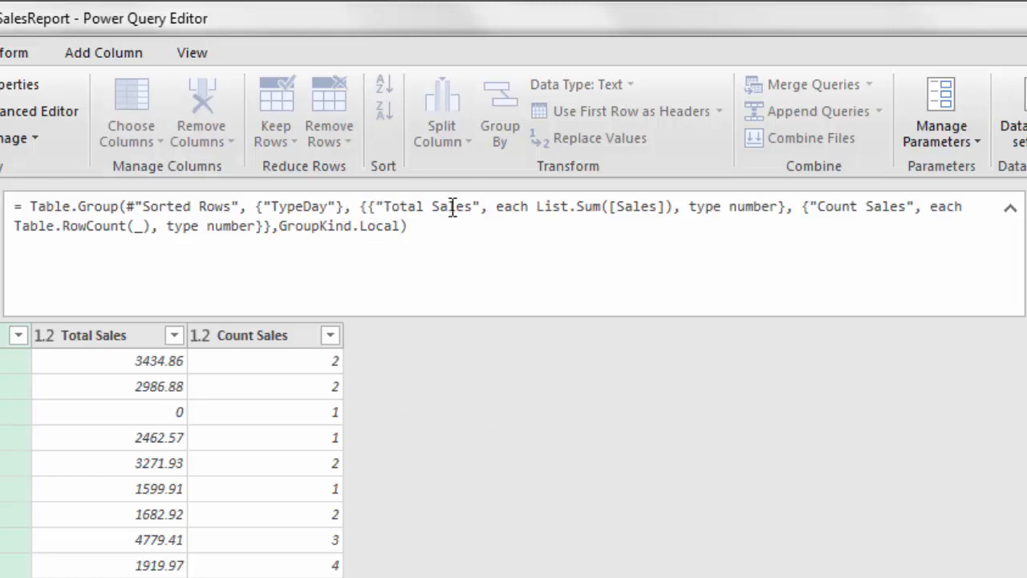
double_click(500, 211)
left_click_drag(571, 213, 782, 215)
left_click(691, 213)
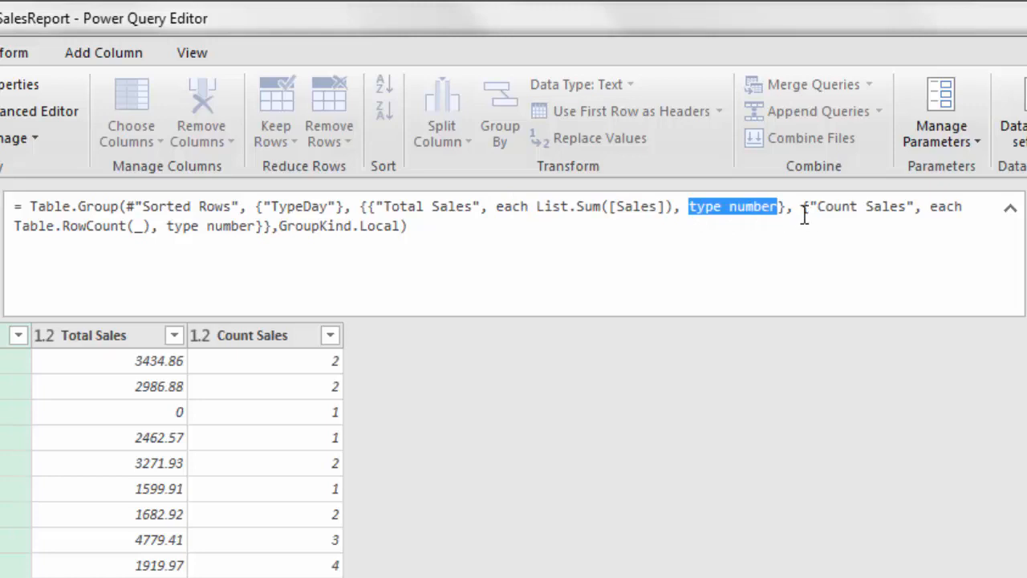
left_click(805, 216)
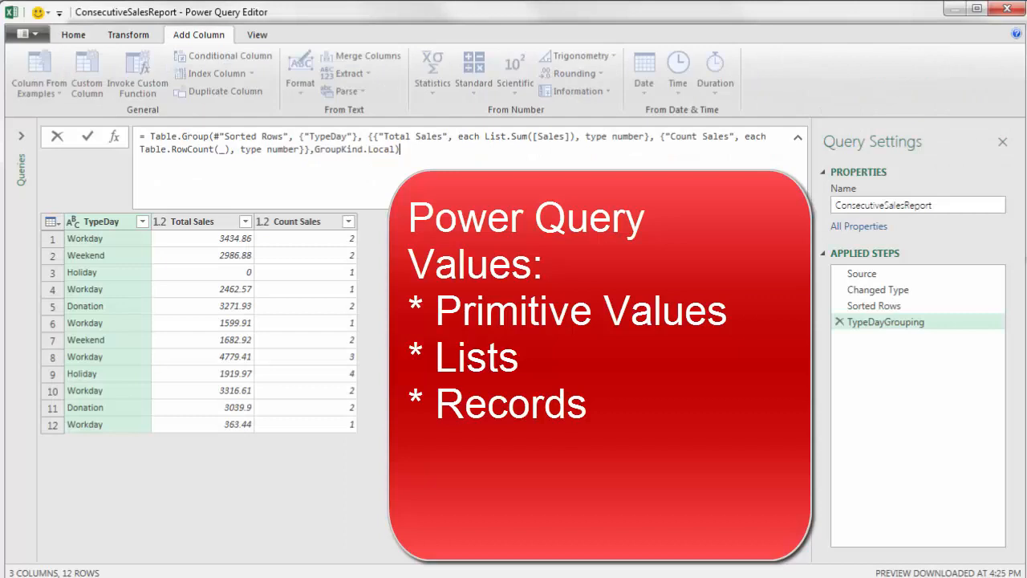
left_click(799, 139)
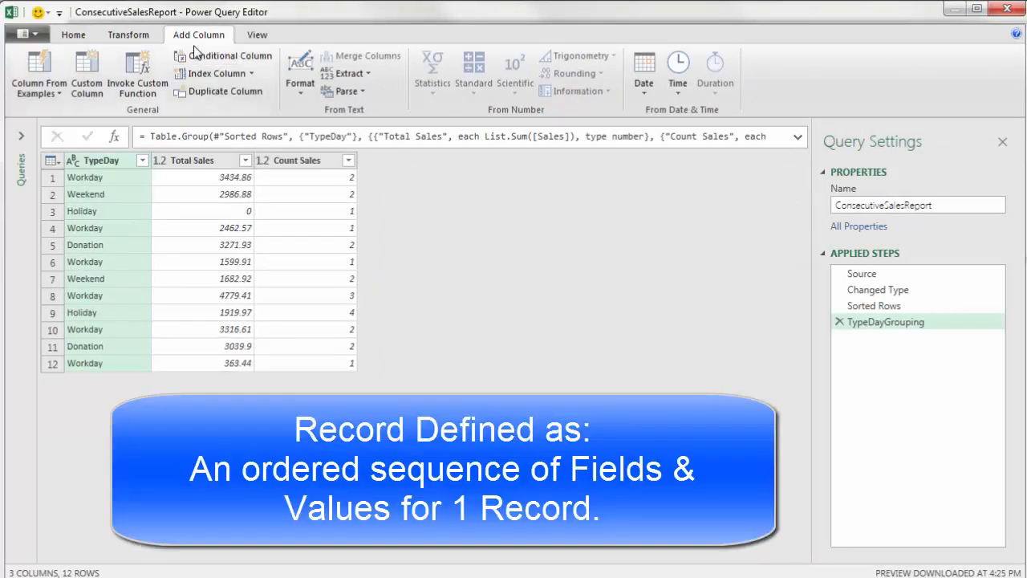
Add a custom column named Record with the formula _ to hold each row's record.
left_click(94, 73)
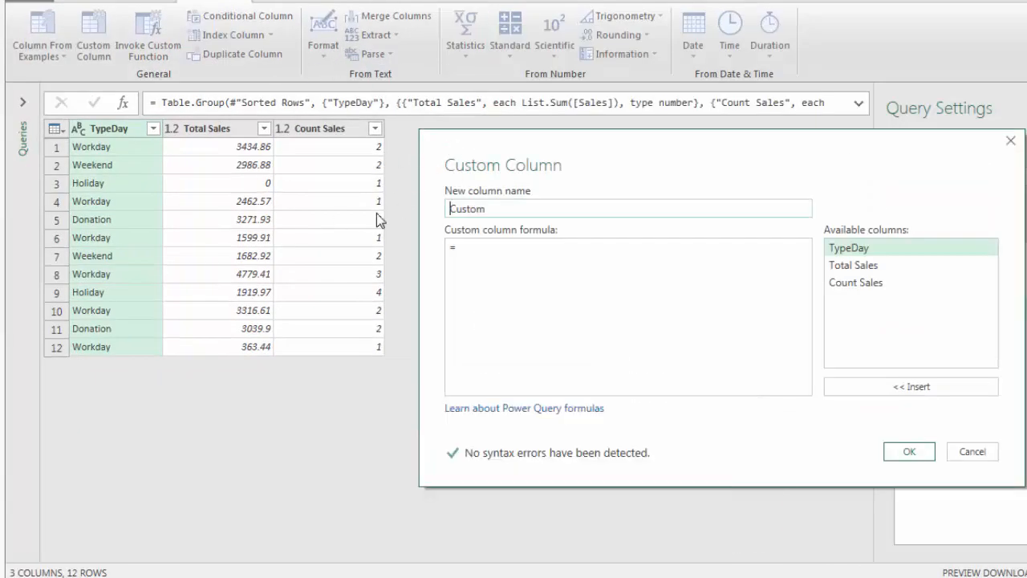
left_click_drag(501, 211, 374, 214)
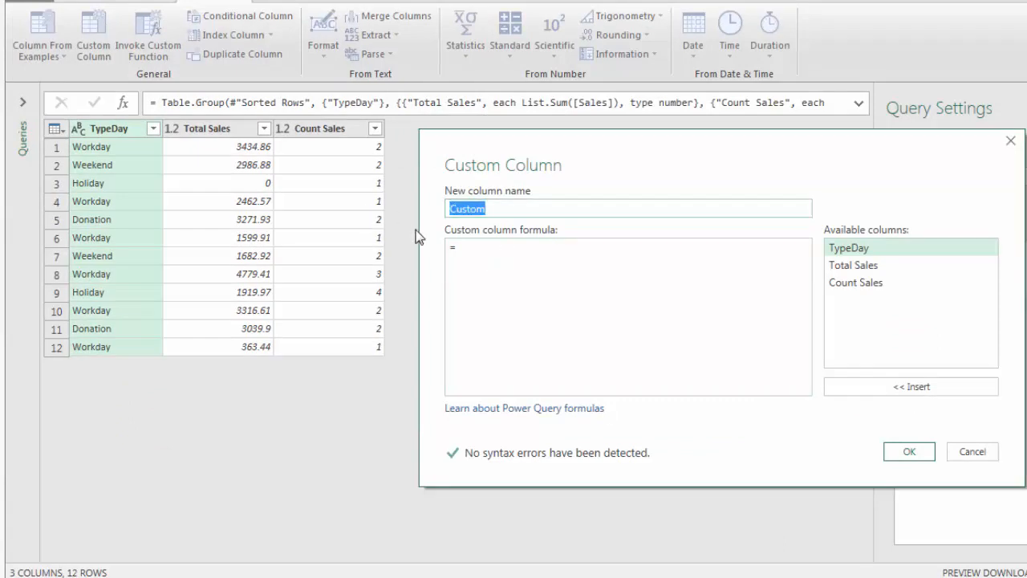
type("Record")
key("Tab")
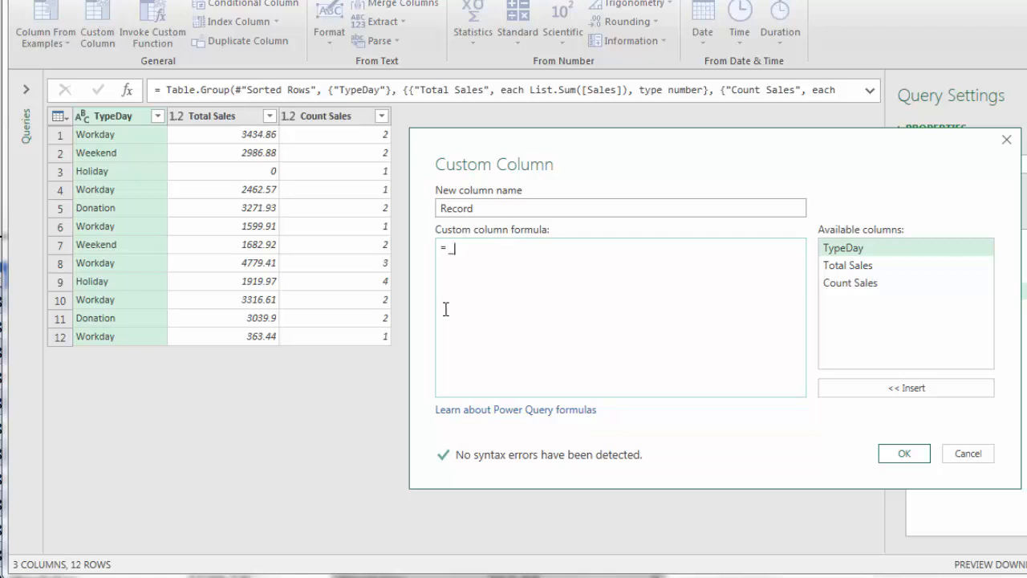
left_click(904, 453)
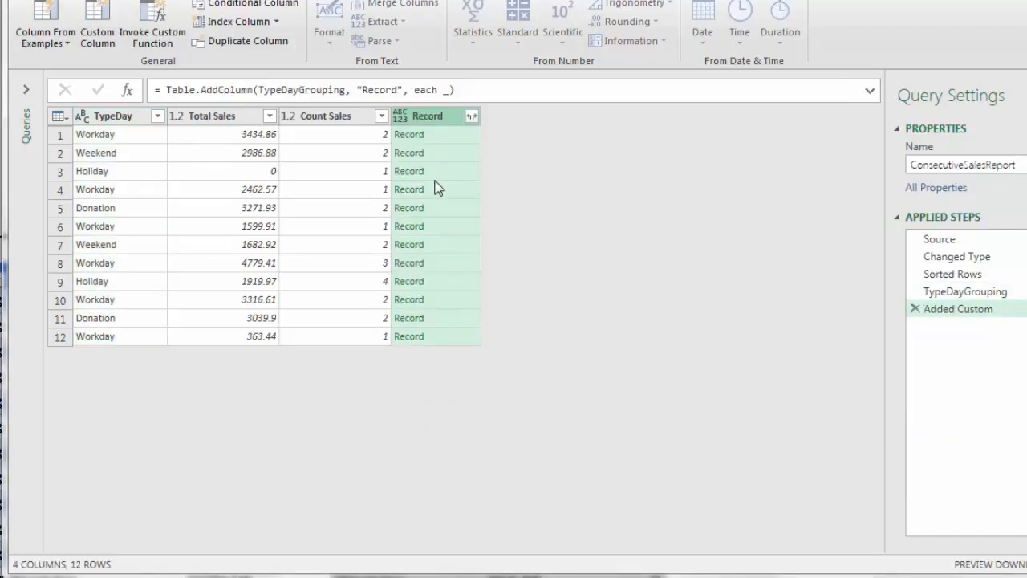
Preview the records in the first two rows of the Record column, and delete the Added Custom step.
left_click(447, 141)
left_click(447, 157)
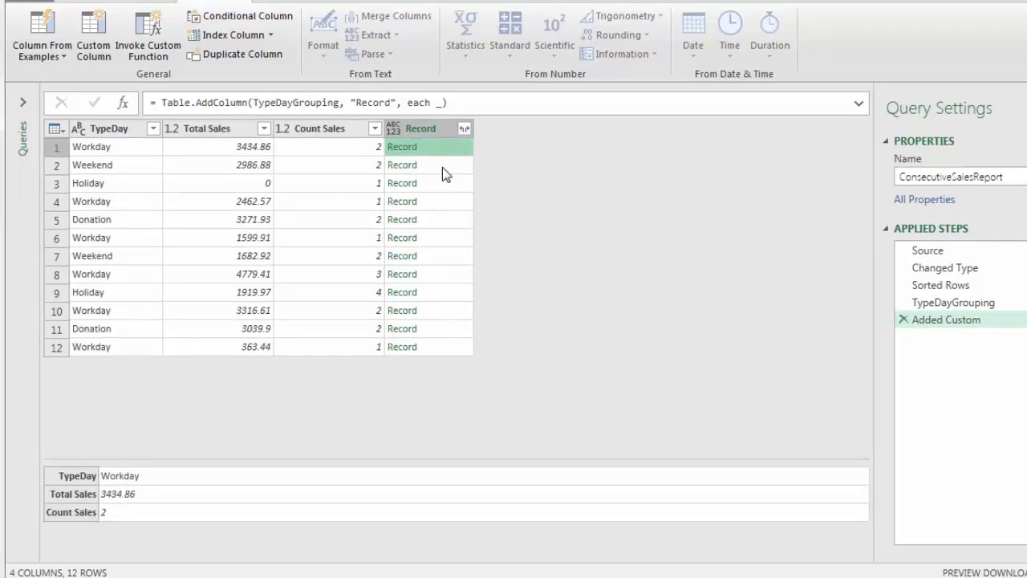
left_click(449, 154)
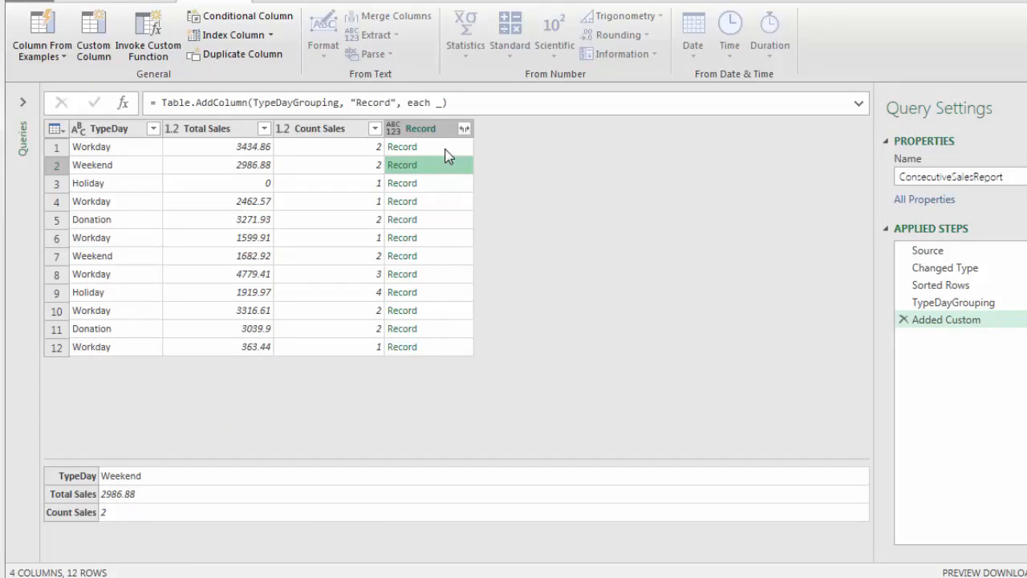
left_click(904, 319)
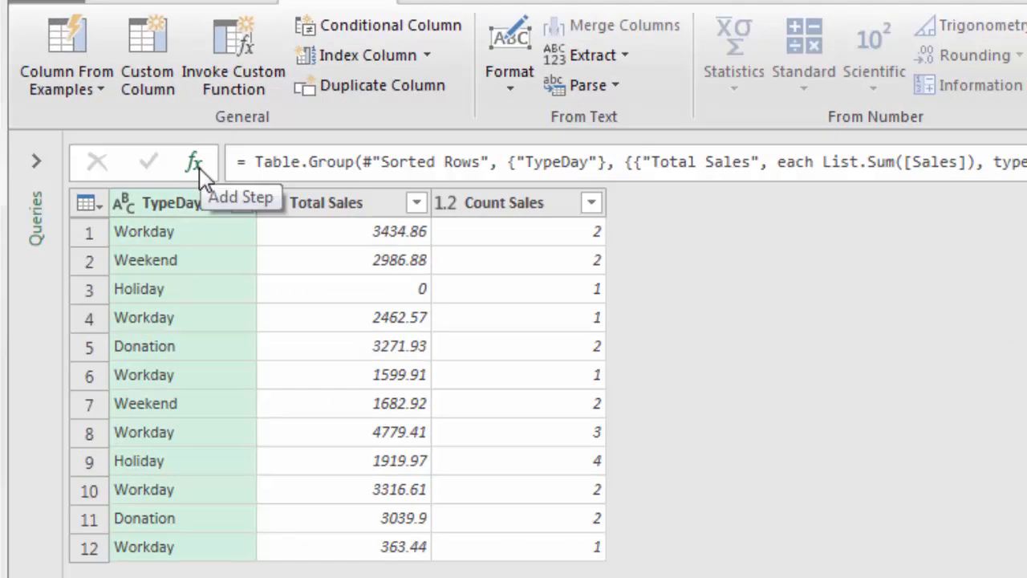
Add a custom step after TypeDayGrouping containing the record [Sales = 43, Product = "Quad"], and delete that step.
left_click(125, 106)
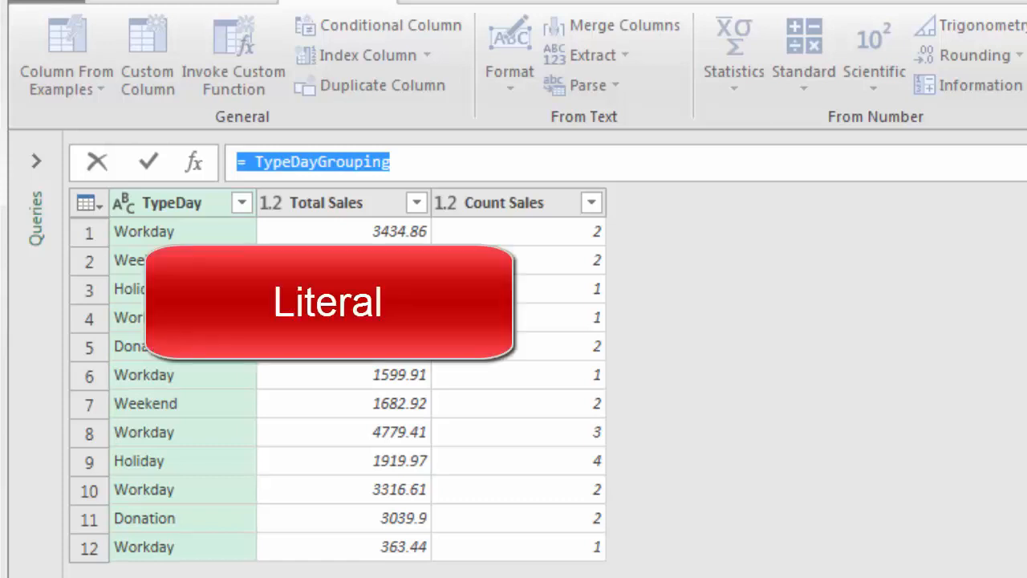
type("=")
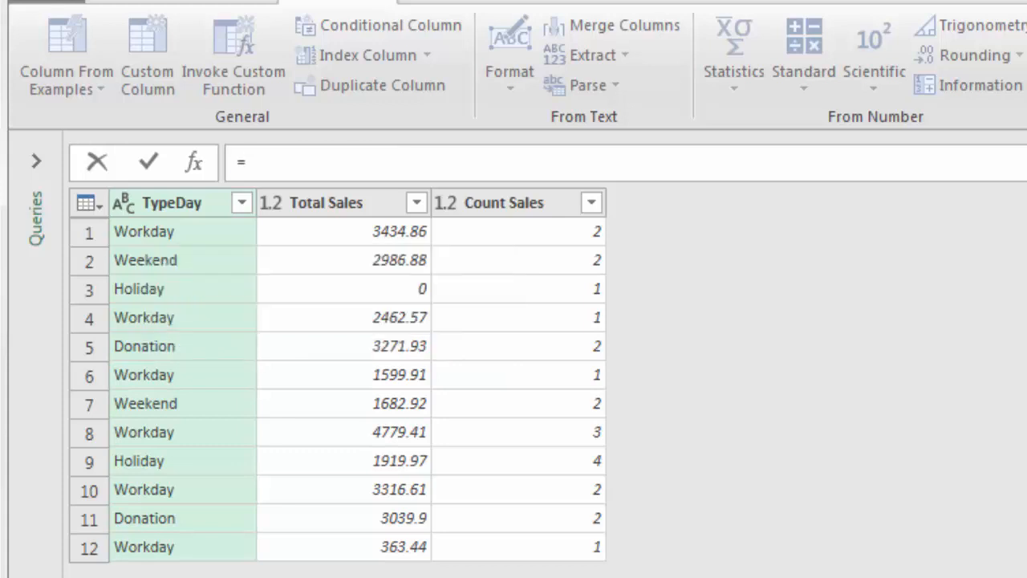
type("[")
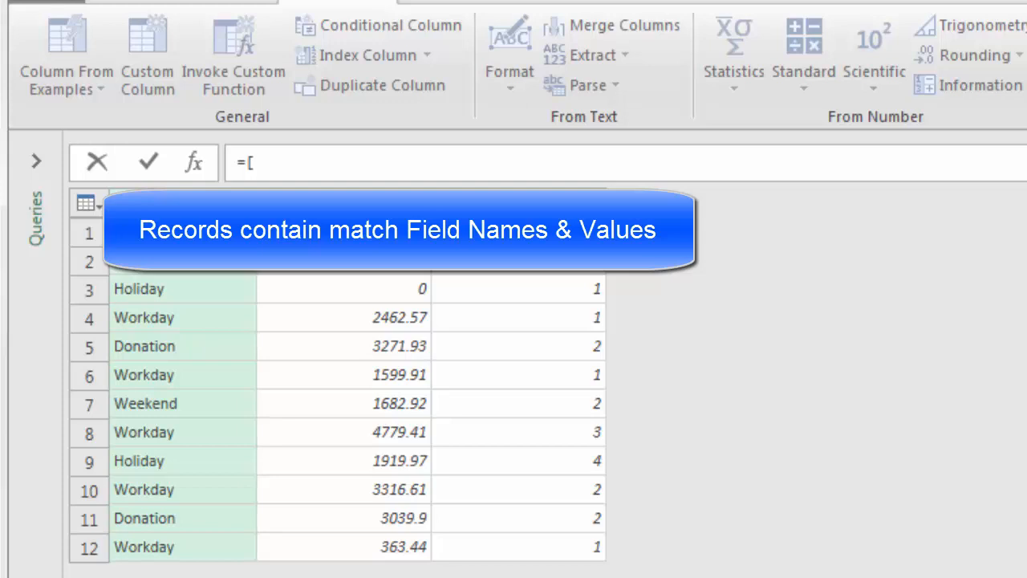
type("Sales")
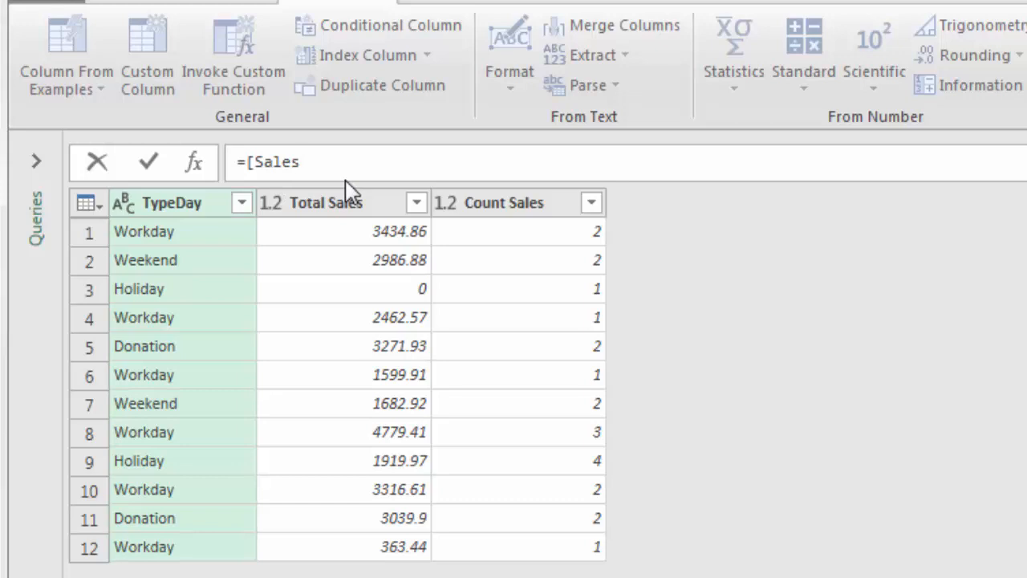
type("= 43,Product")
left_click(354, 161)
left_click(459, 168)
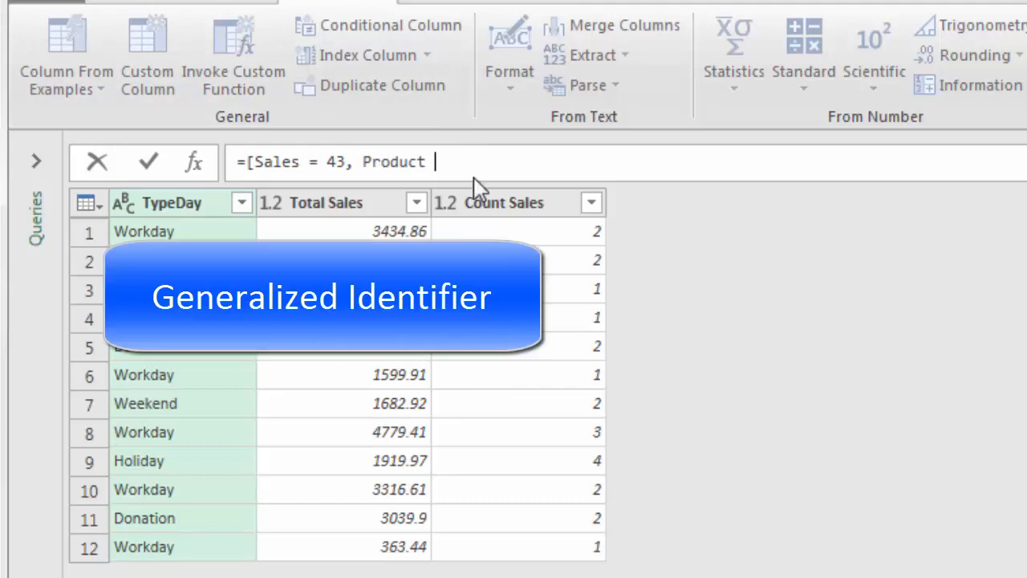
type("=")
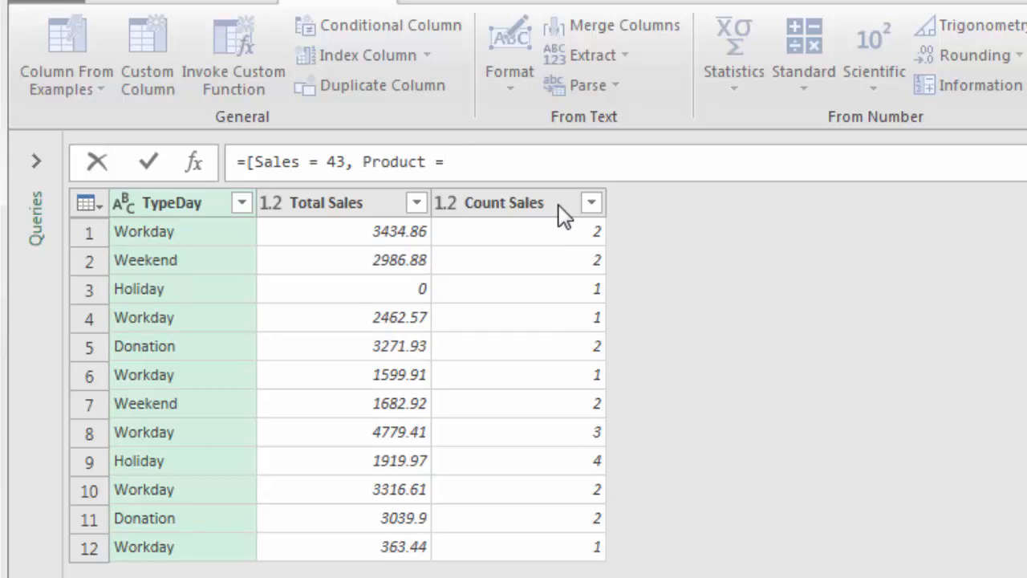
type(" \"Quad\"]")
key("Return")
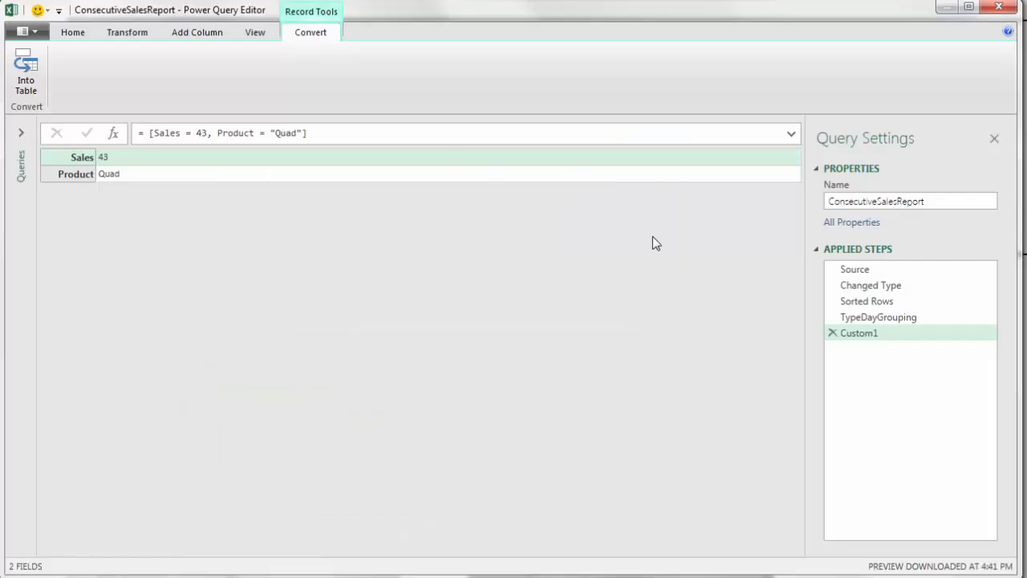
left_click(832, 333)
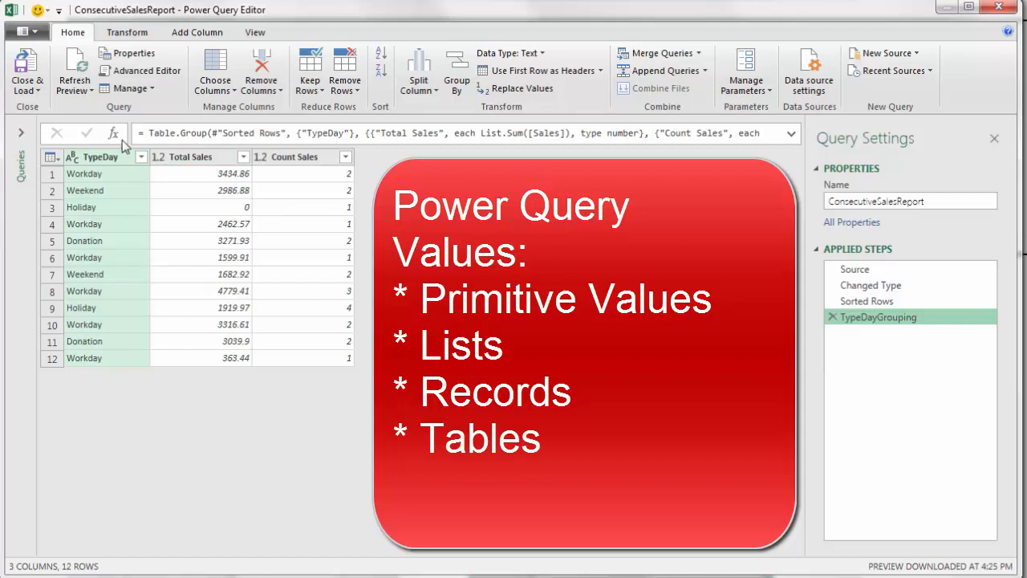
Add a custom step after TypeDayGrouping that references the Source step to show its table, and delete that custom step.
left_click(113, 132)
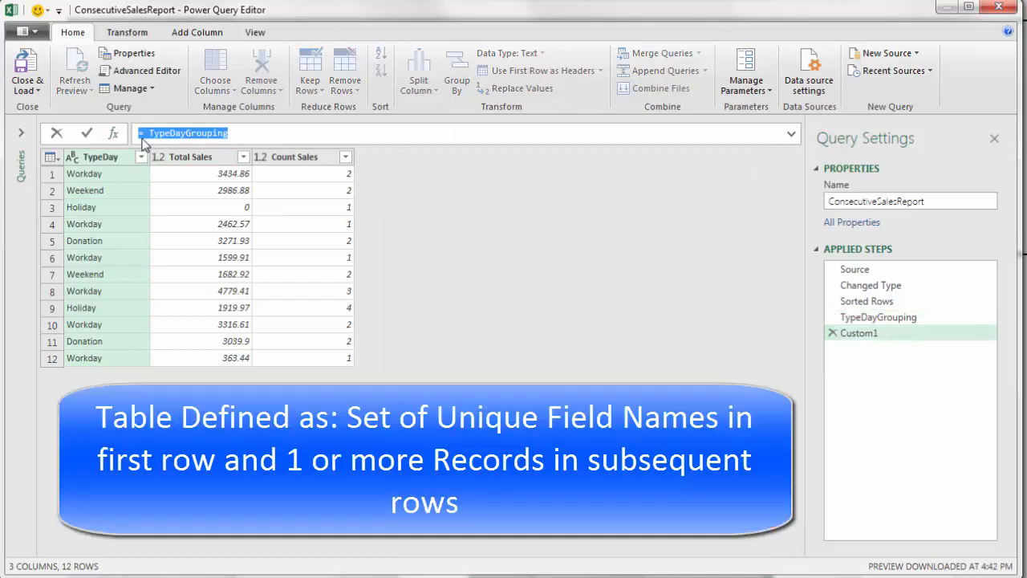
left_click(183, 137)
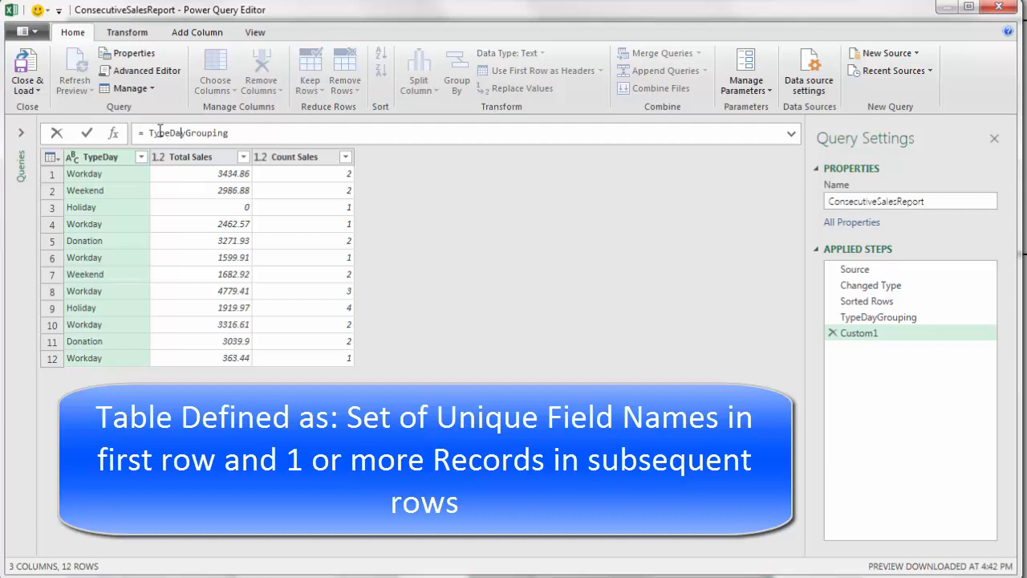
left_click_drag(150, 134, 287, 133)
type("Sourc")
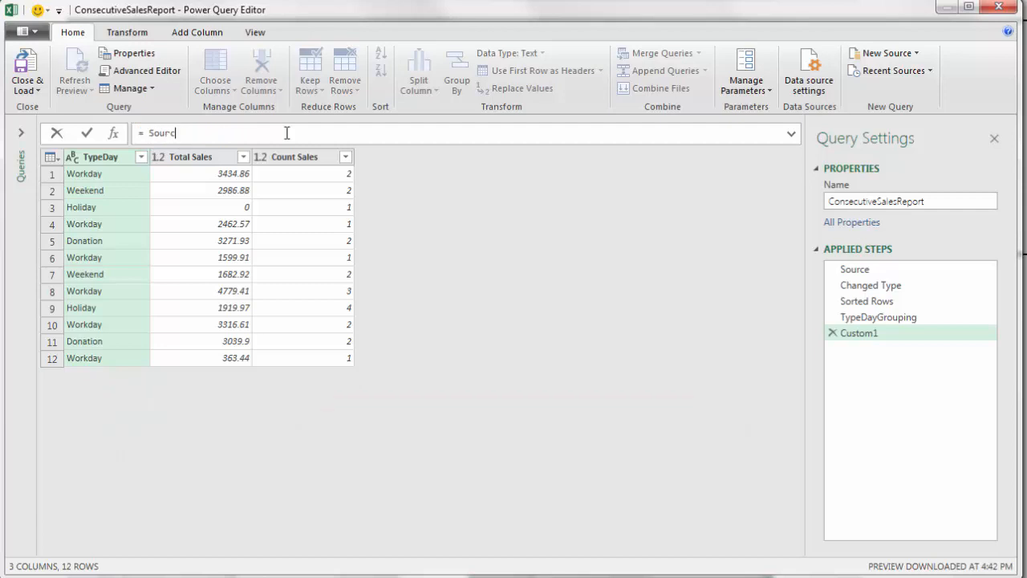
type("e")
key("Return")
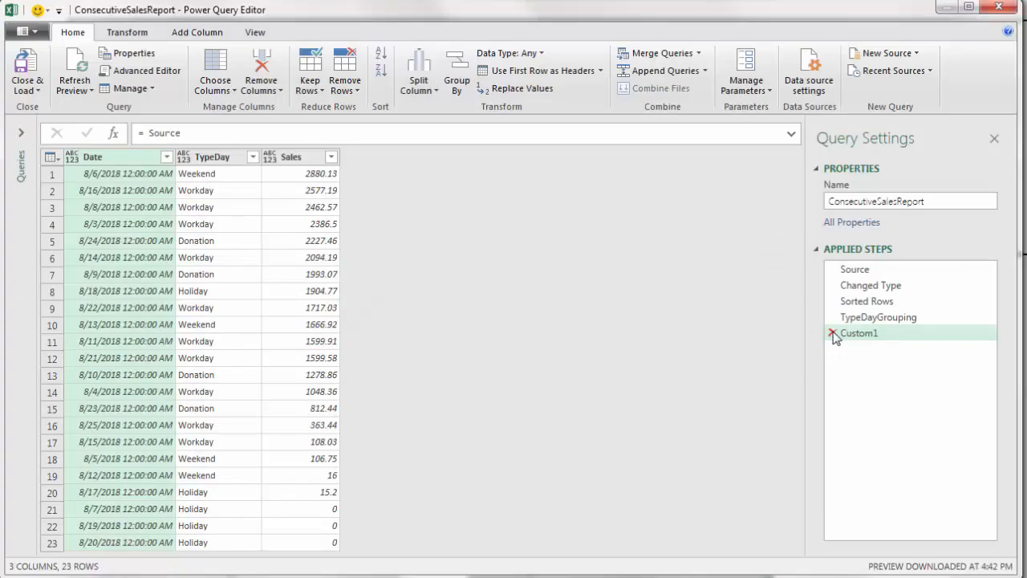
left_click(833, 333)
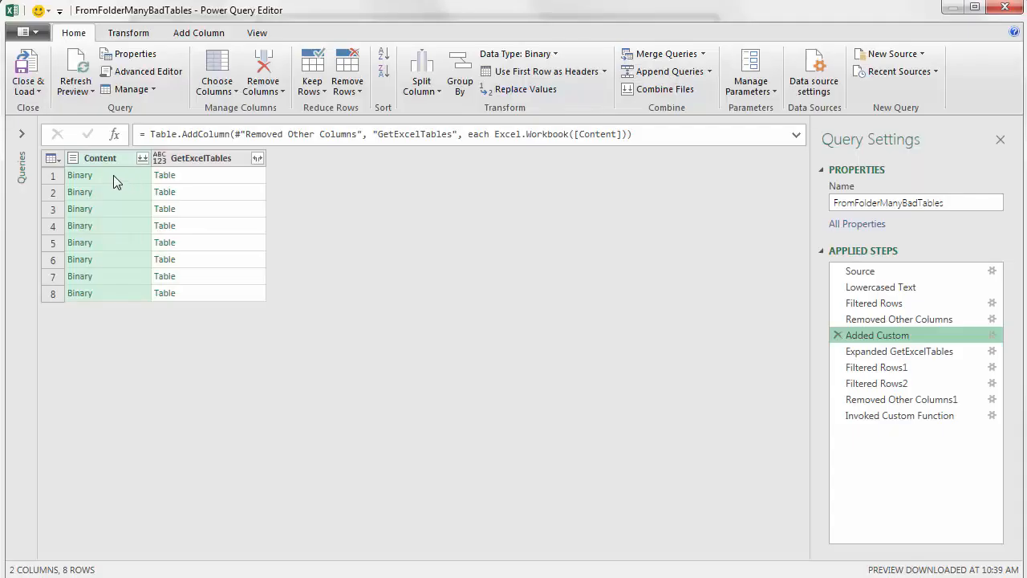
Preview the binary files in the first two rows of the Content column in the FromFolderManyBadTables query.
left_click(113, 175)
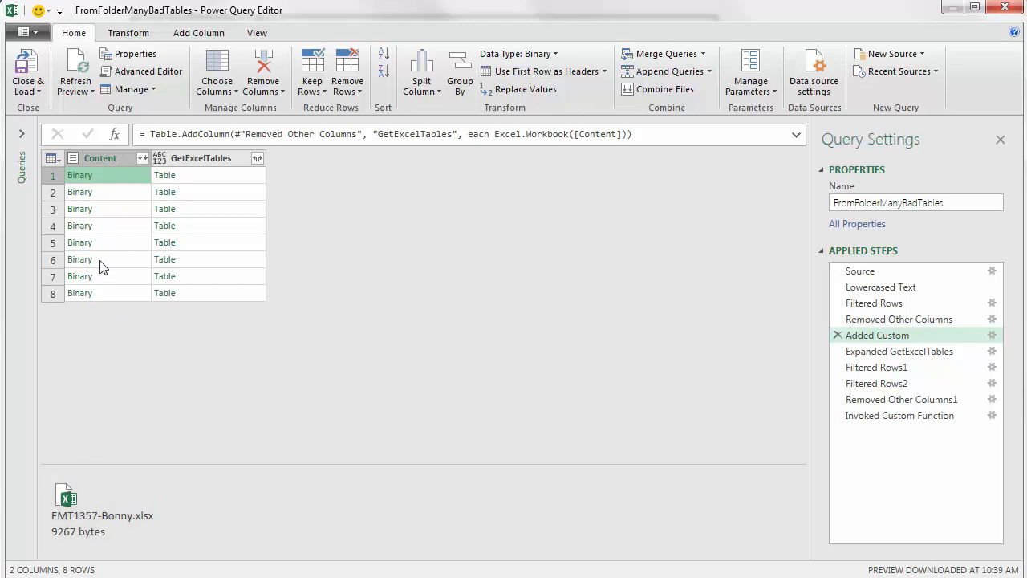
left_click(102, 195)
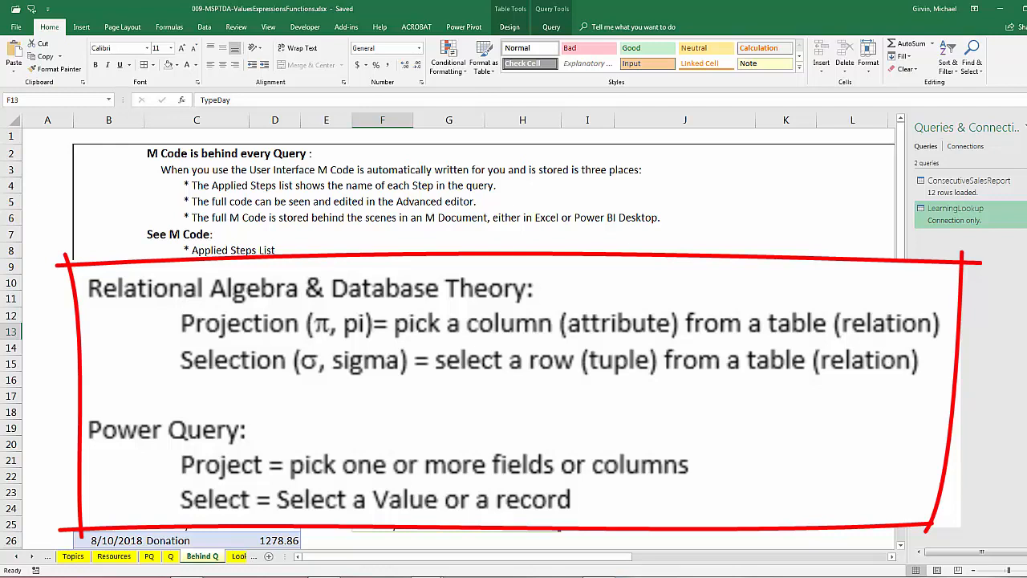
Open the lookup worksheet and highlight cell D7, the Red values D5:D19, the row D7:F7 and the full range D5:F19.
left_click(239, 556)
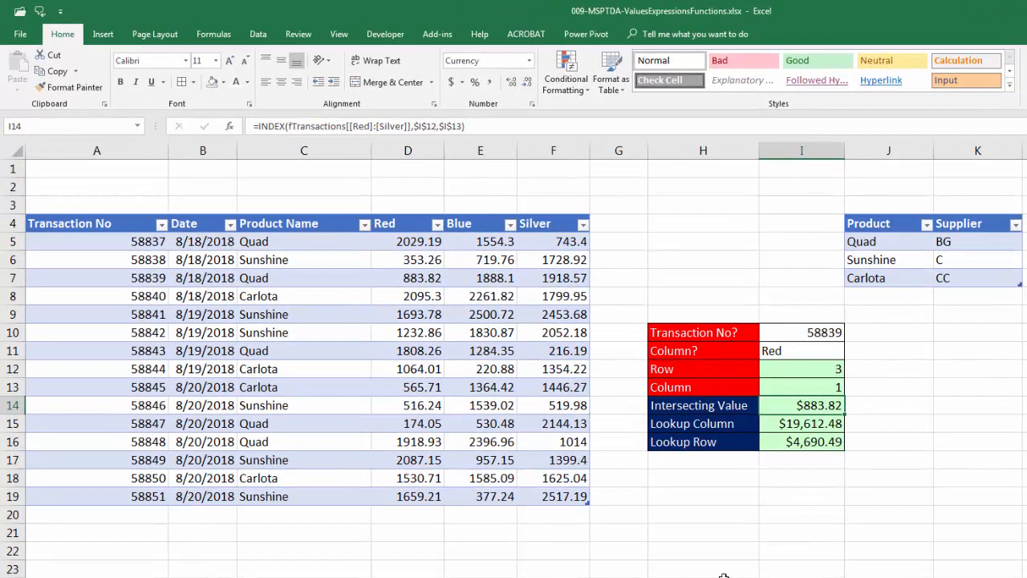
left_click(408, 277)
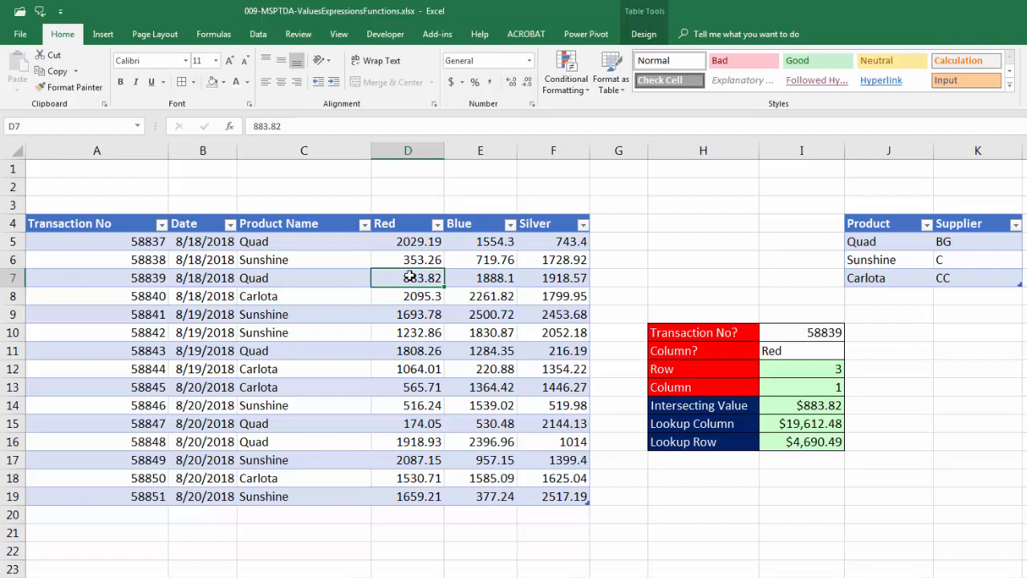
left_click_drag(415, 242, 408, 488)
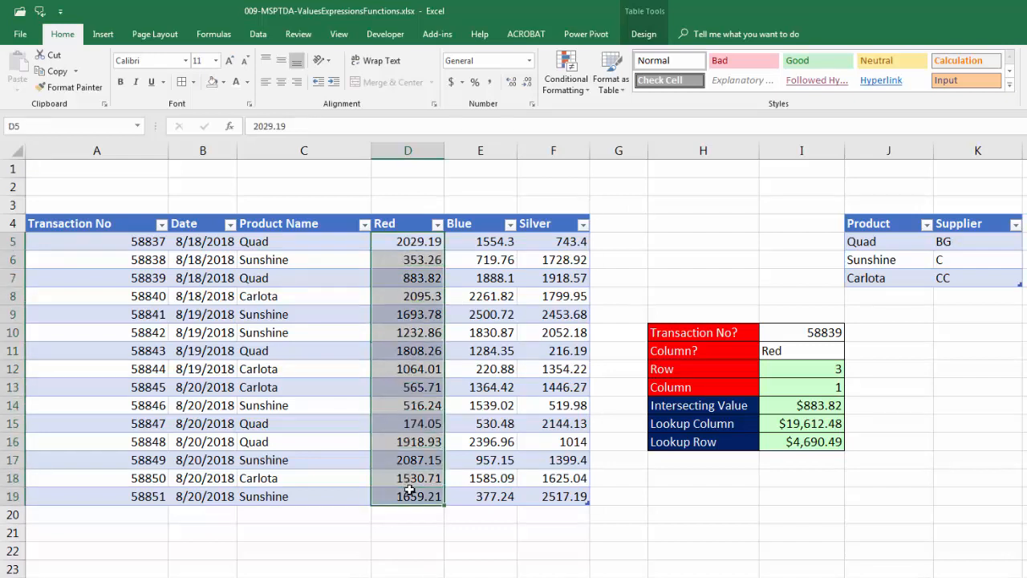
left_click_drag(400, 276, 575, 283)
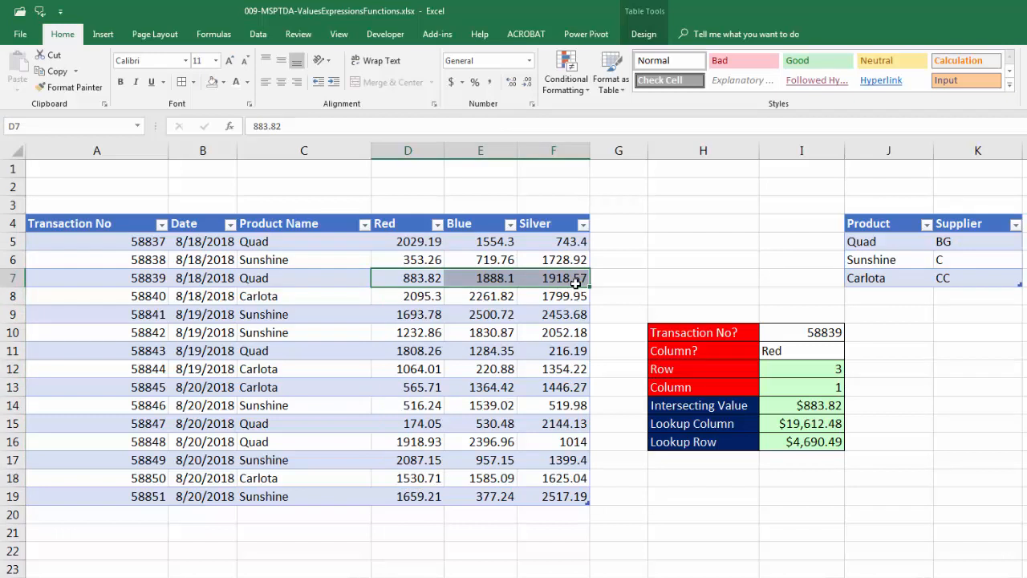
left_click_drag(399, 244, 557, 496)
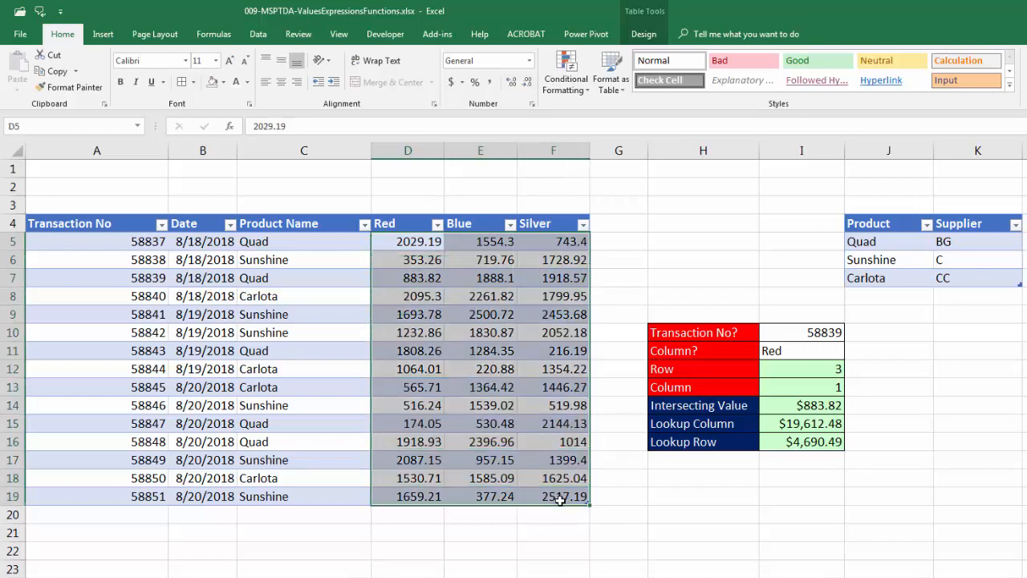
Compare the lookup types within D5:F19 by selecting the single value D7, the column D5:D19 and the row D7:F7.
left_click(408, 277)
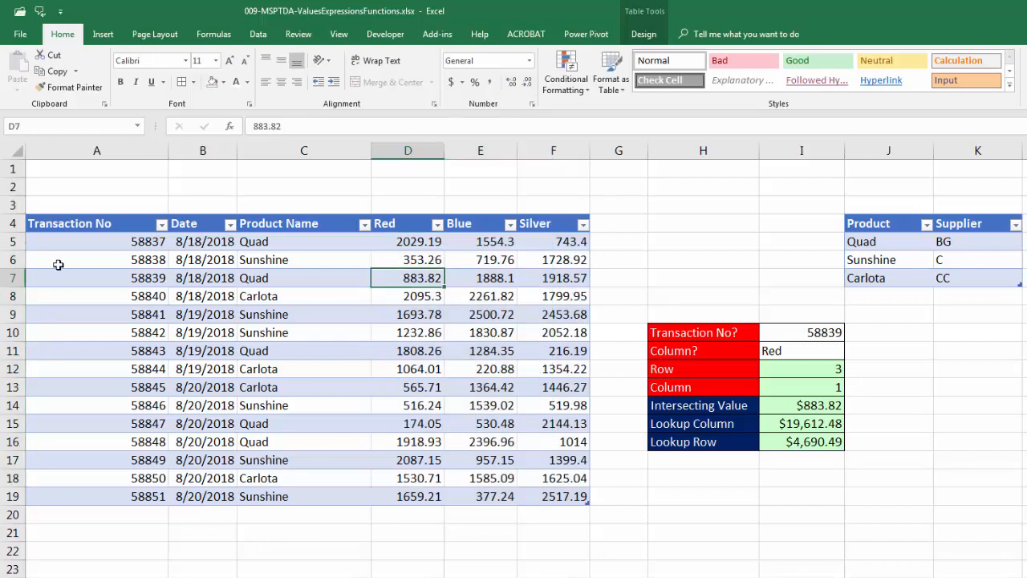
left_click_drag(401, 242, 551, 496)
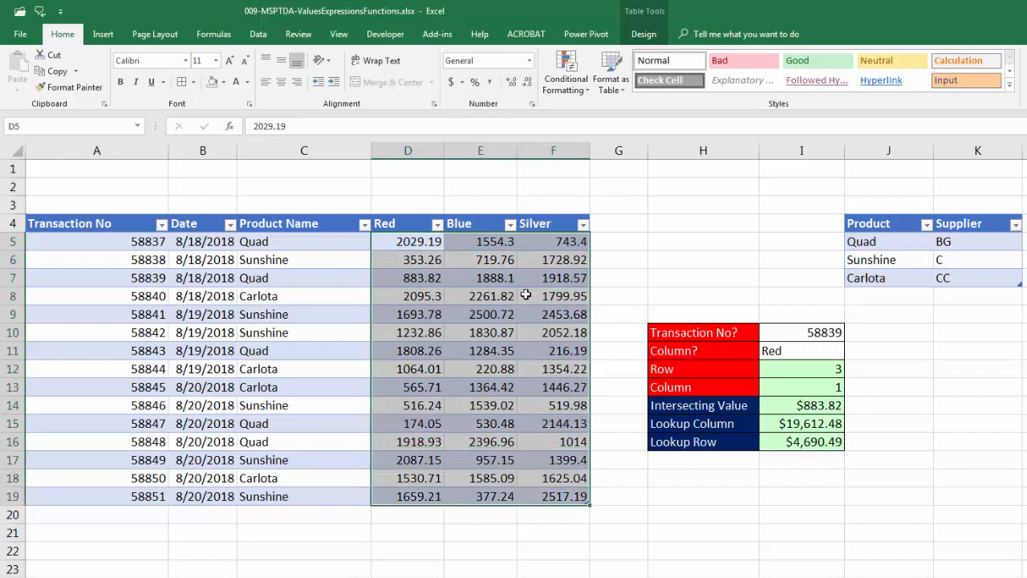
left_click(410, 279)
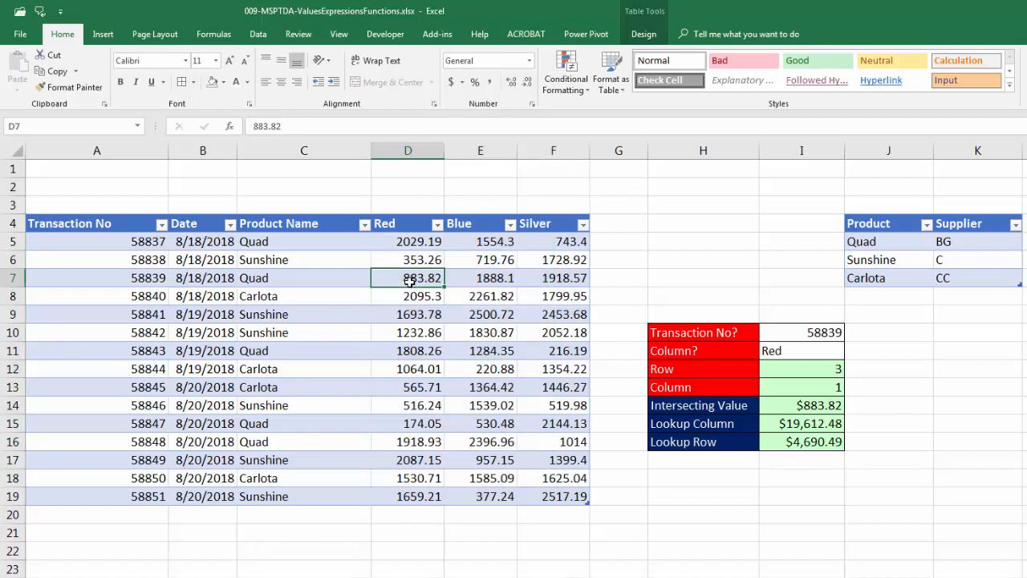
left_click_drag(411, 241, 411, 494)
left_click_drag(411, 281, 550, 278)
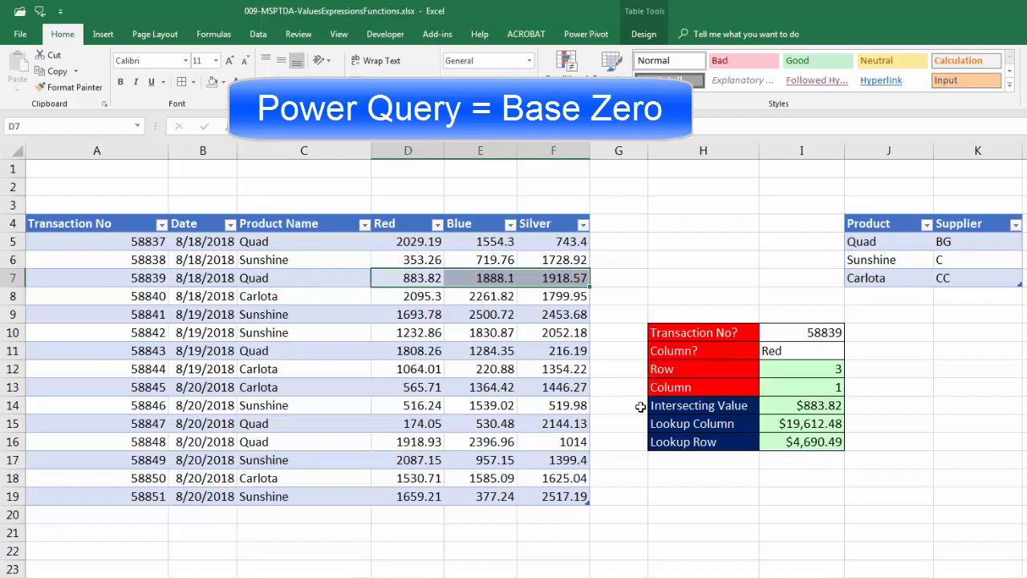
Examine the INDEX formula in I14 and the MATCH formulas for Row in I12 and Column in I13, leaving them unedited.
double_click(805, 407)
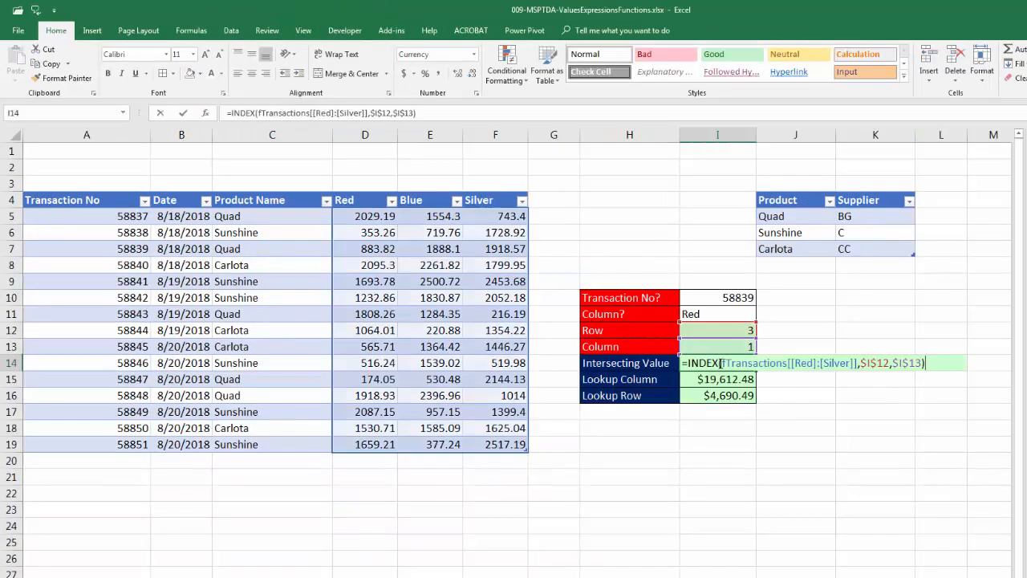
key("Escape")
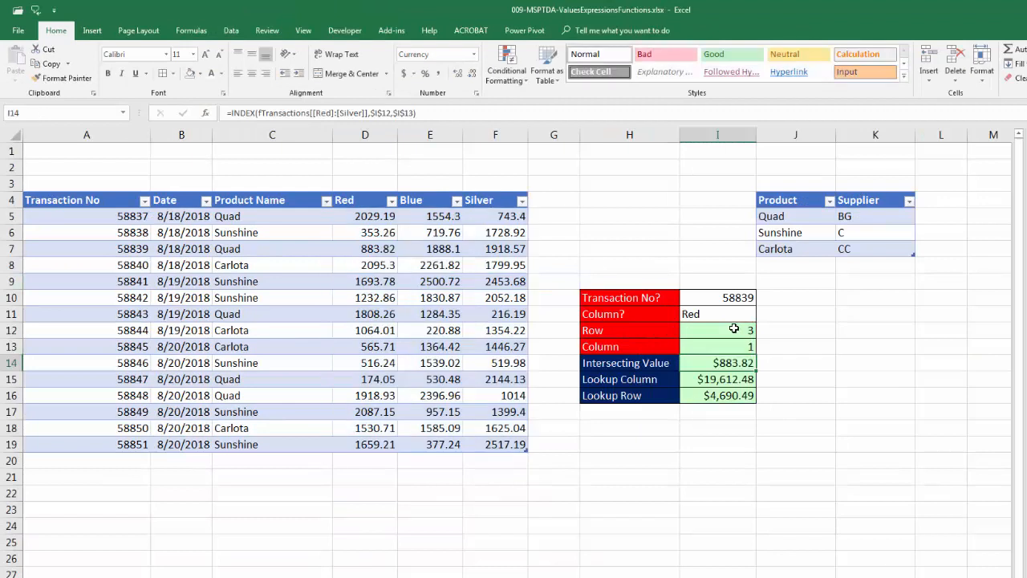
double_click(734, 328)
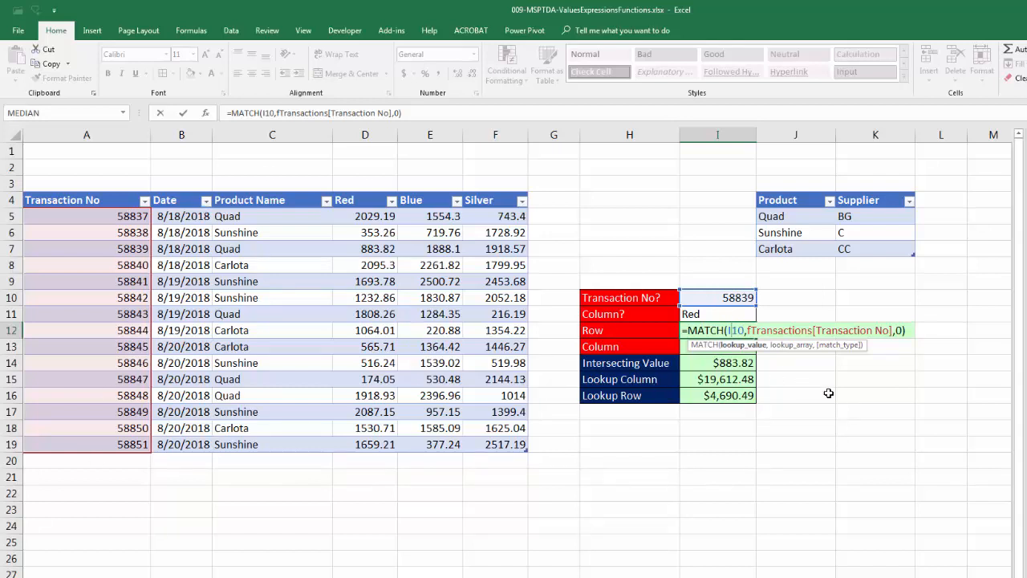
key("Return")
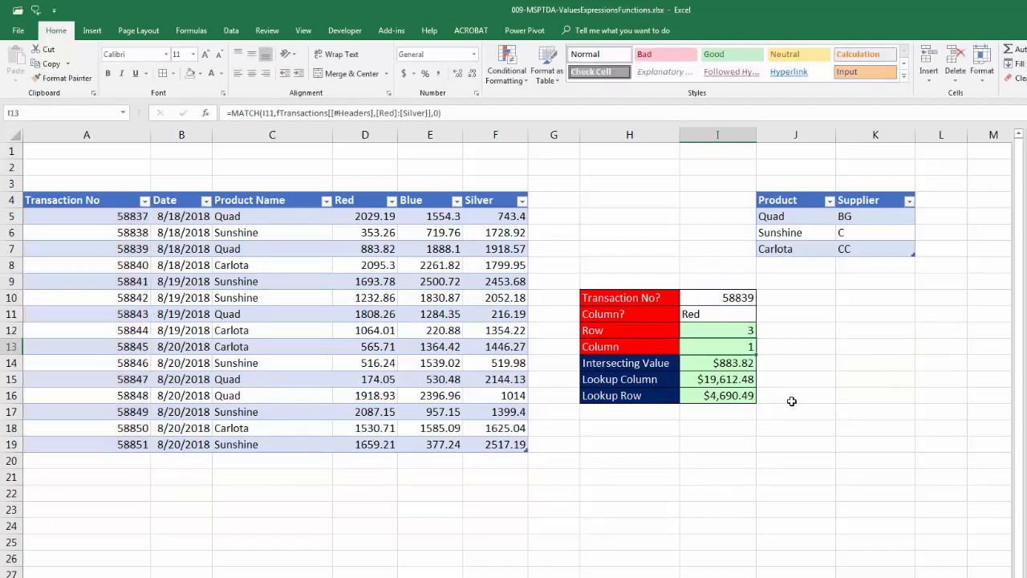
left_click(738, 333)
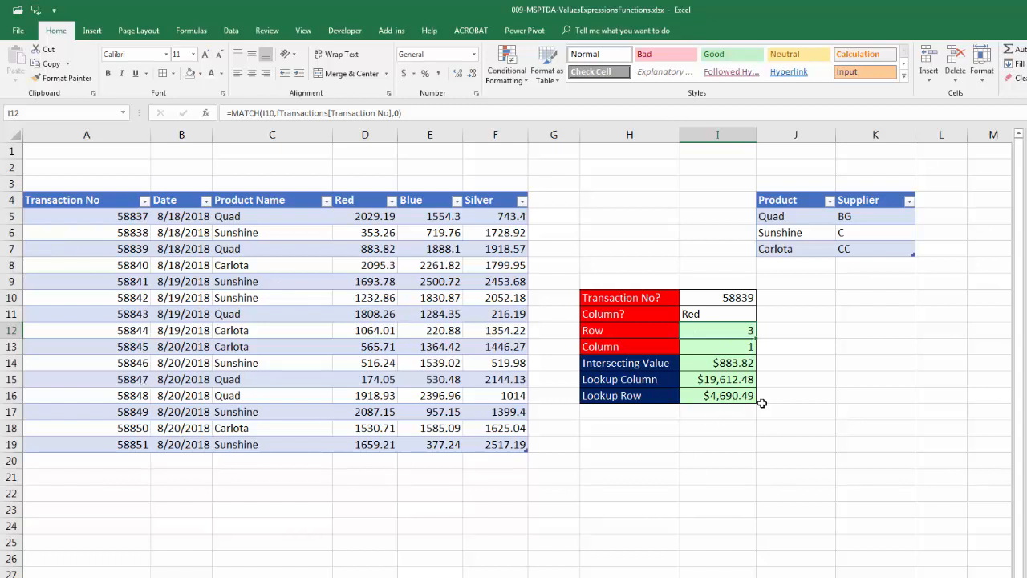
left_click(727, 348)
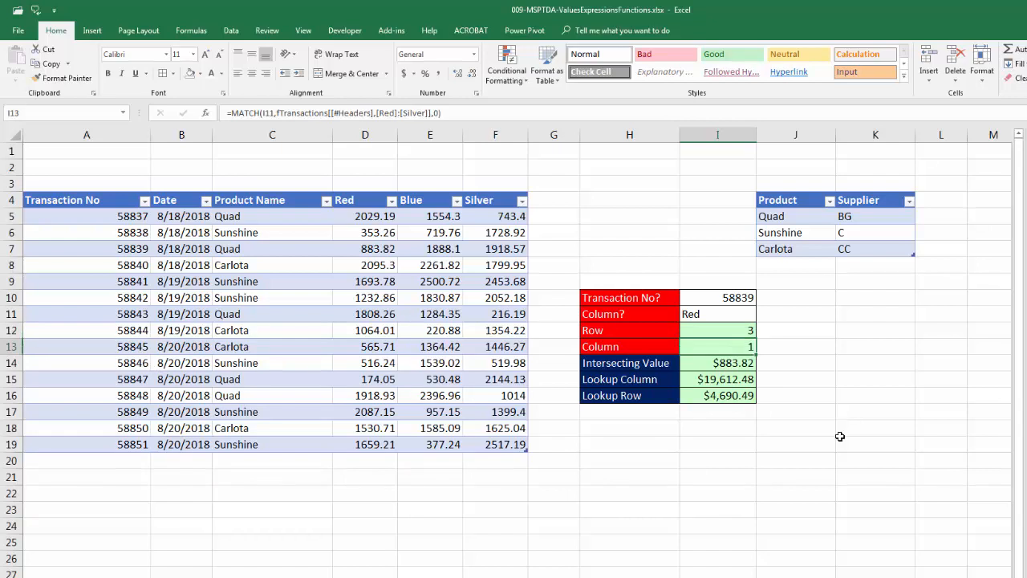
key("F2")
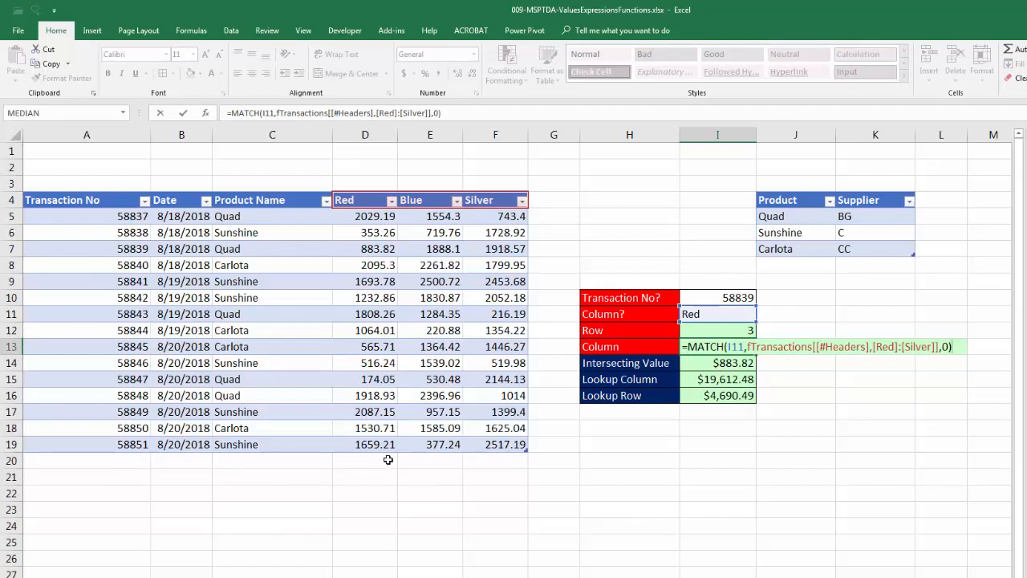
key("Return")
Examine the array, row_num and column_num arguments of the INDEX formula for Intersecting Value in I14.
key("F2")
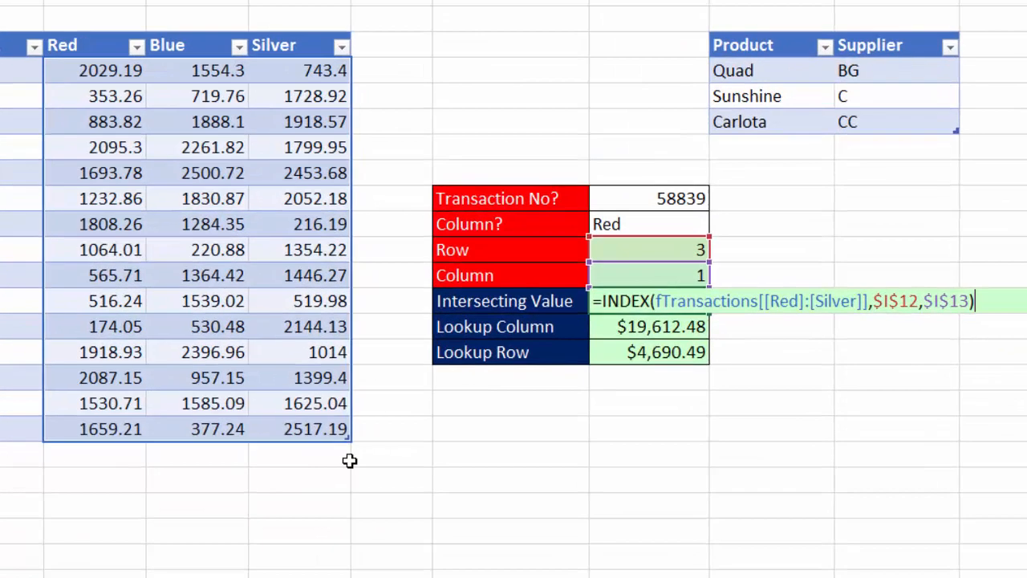
left_click(681, 306)
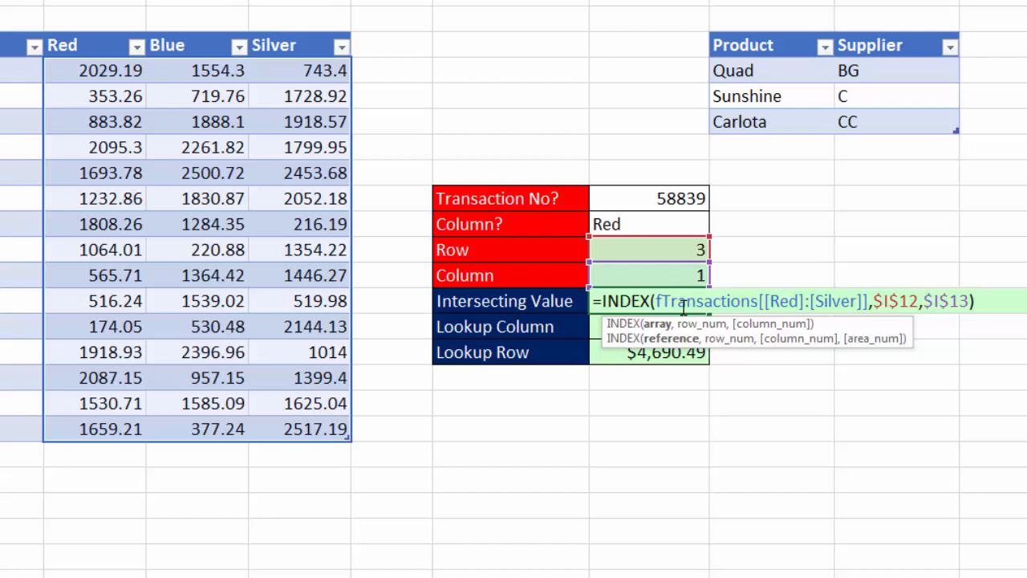
left_click(656, 325)
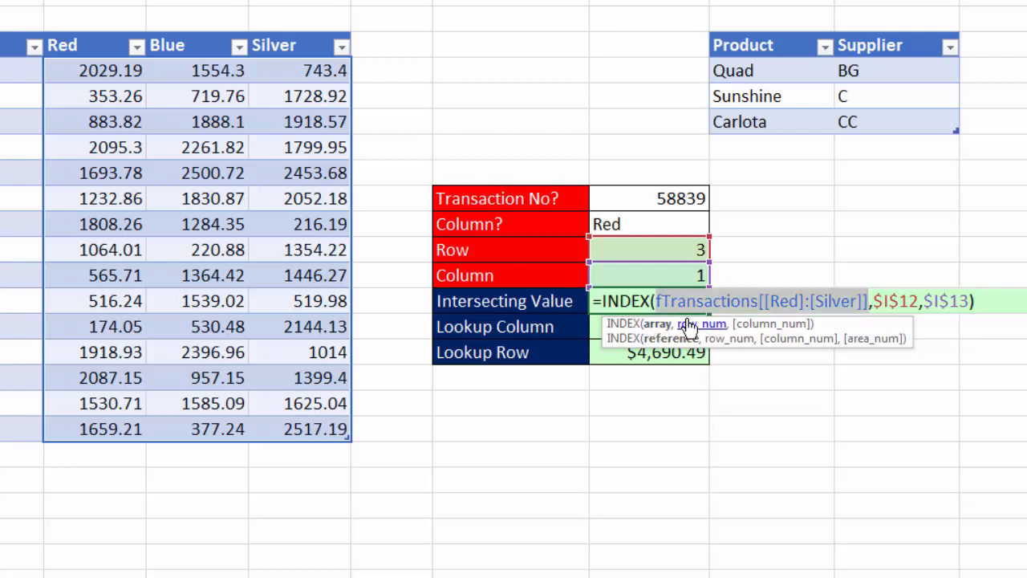
left_click(695, 325)
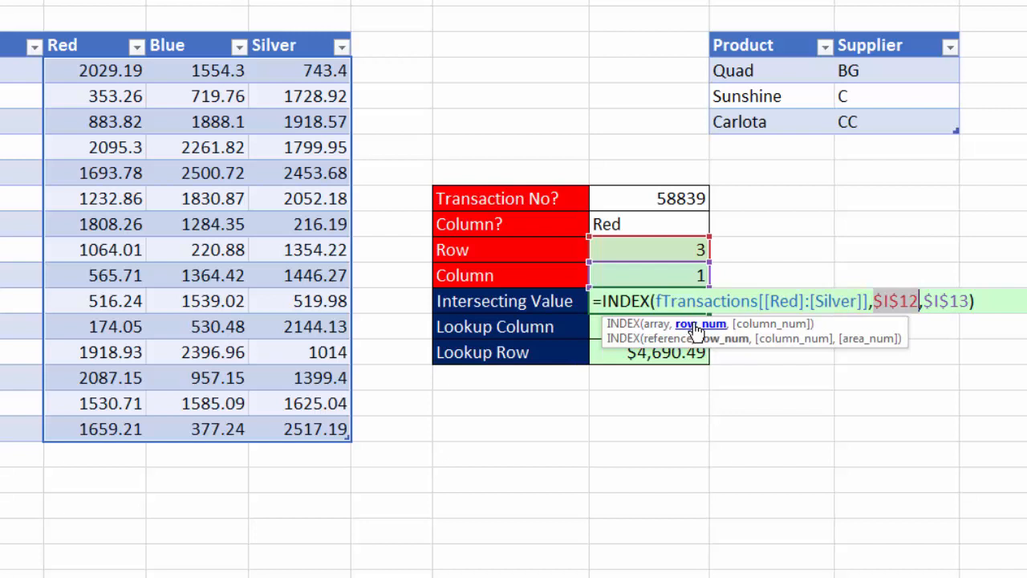
left_click(744, 325)
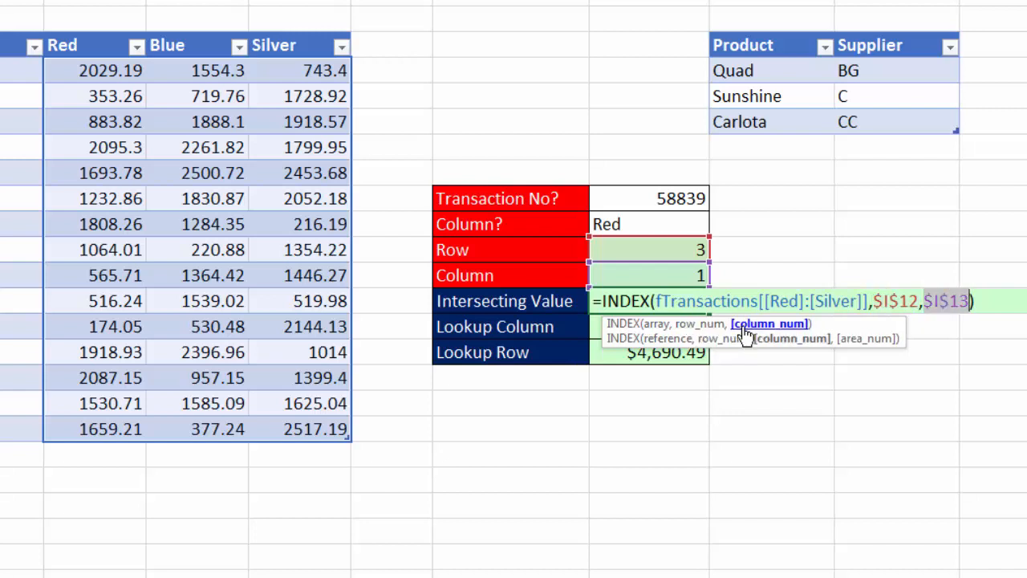
left_click(657, 324)
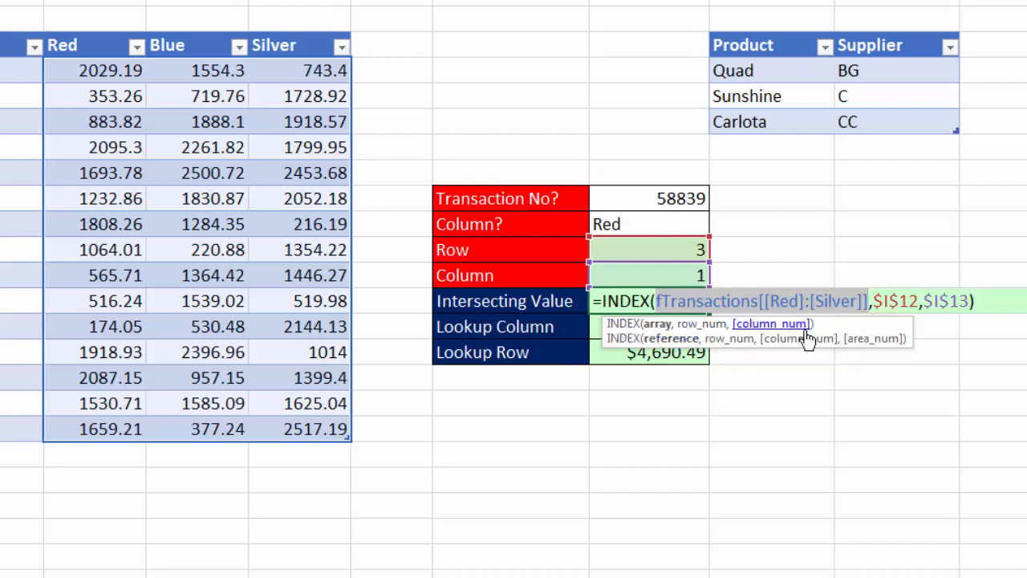
left_click(700, 324)
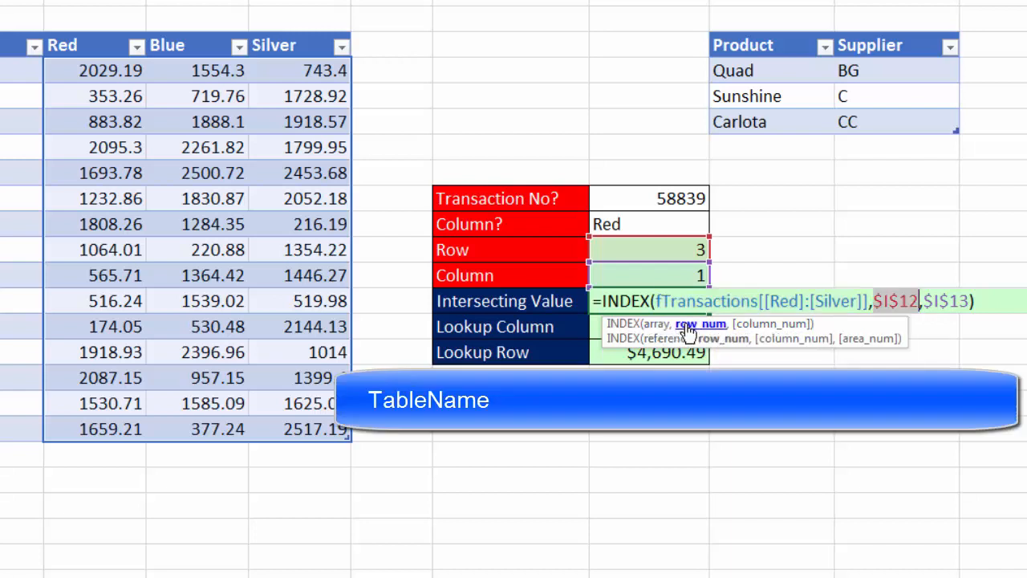
left_click(756, 325)
key("Return")
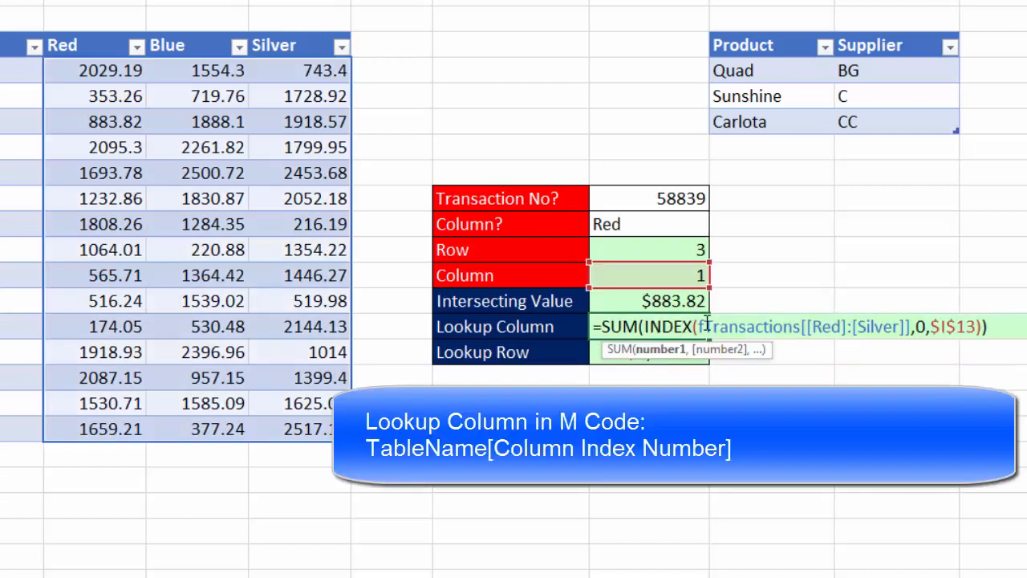
Examine the Lookup Column formula in I15, highlighting the row_num argument 0 and the column_num argument $I$13.
left_click(710, 324)
left_click(923, 329)
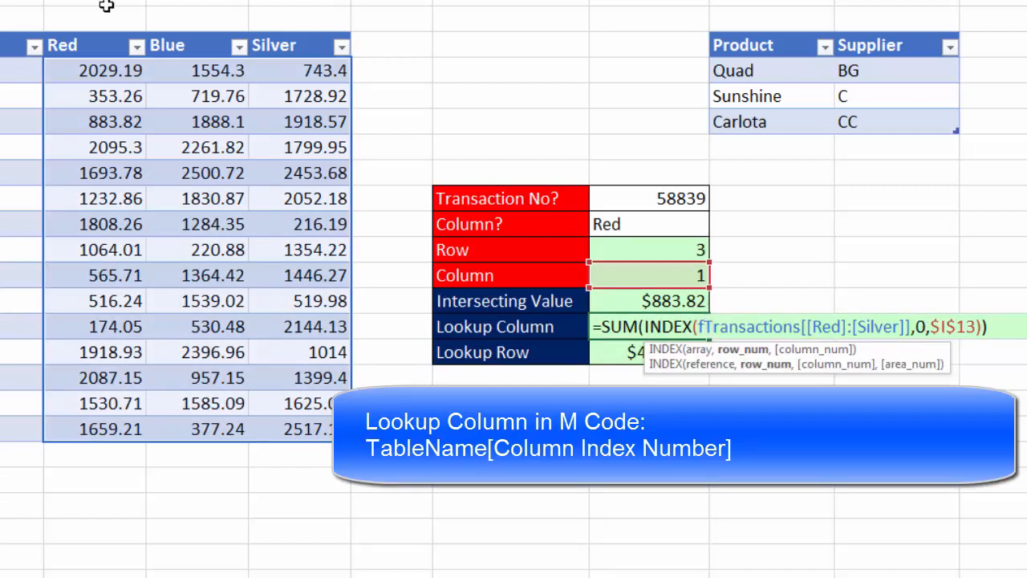
left_click(764, 355)
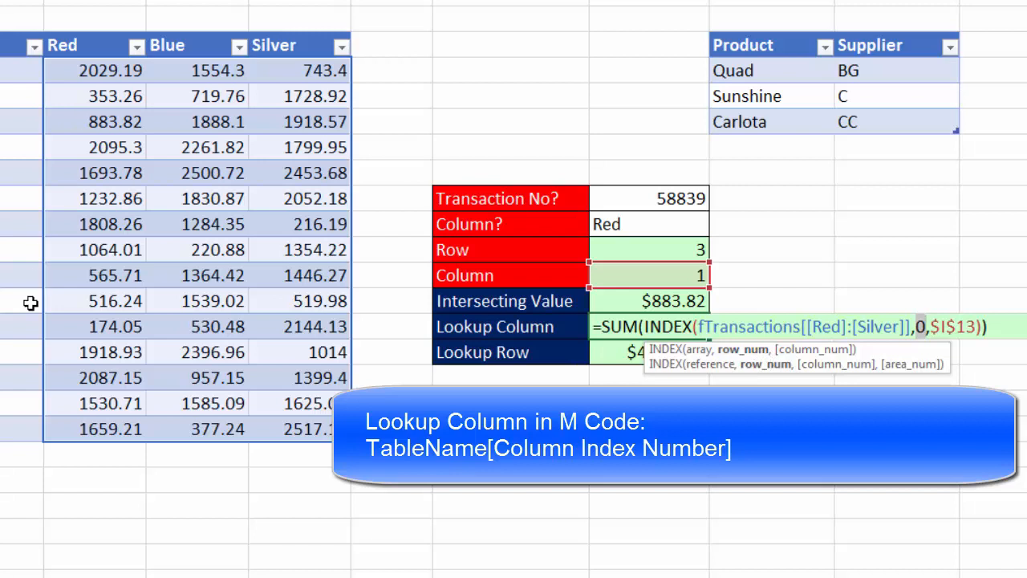
left_click(956, 327)
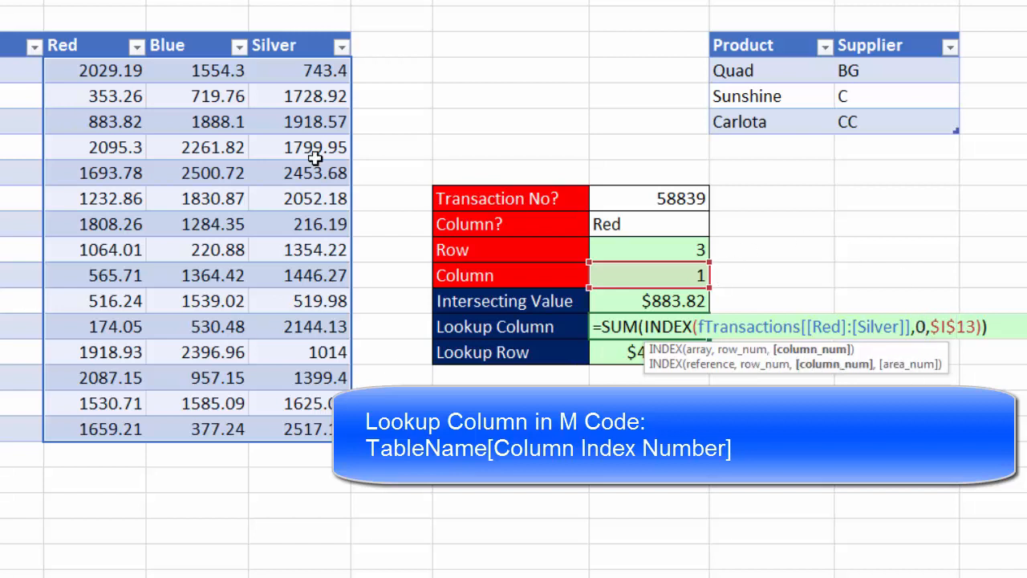
key("Return")
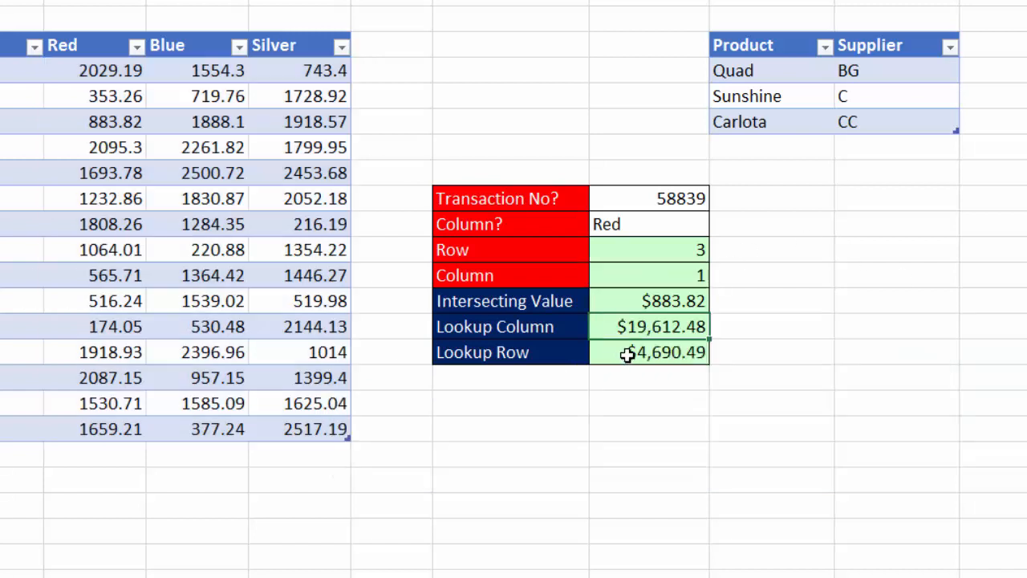
Examine the Lookup Row formula in I16 and its column_num argument 0, and select the three lookup result cells I14, I15 and I16 in turn.
double_click(622, 353)
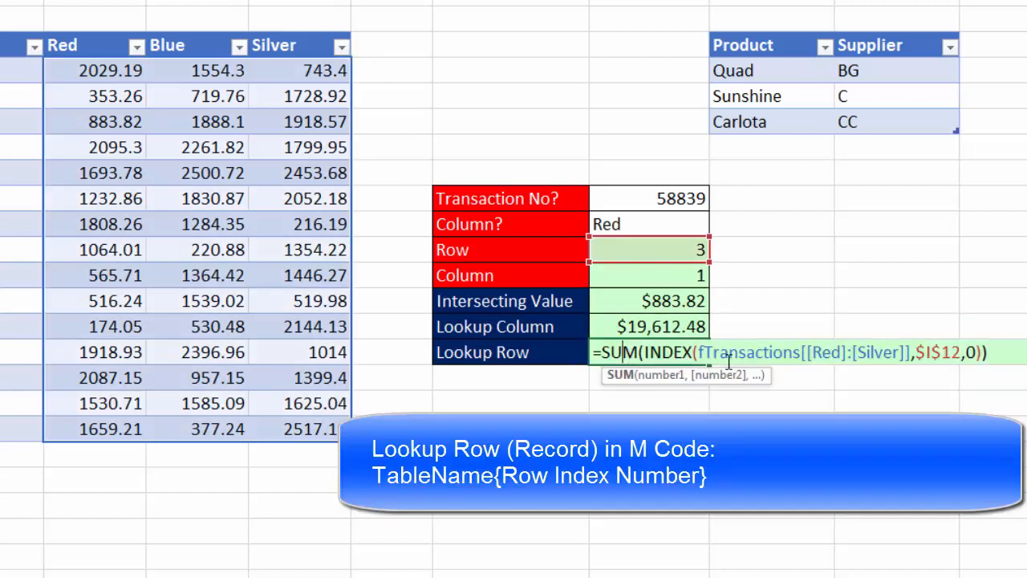
left_click(966, 354)
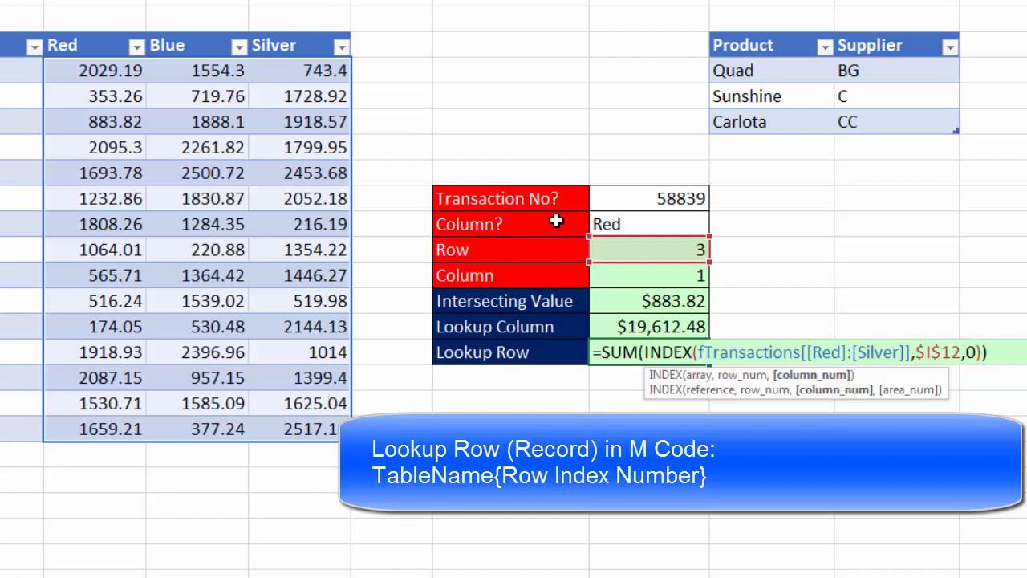
key("ctrl+Return")
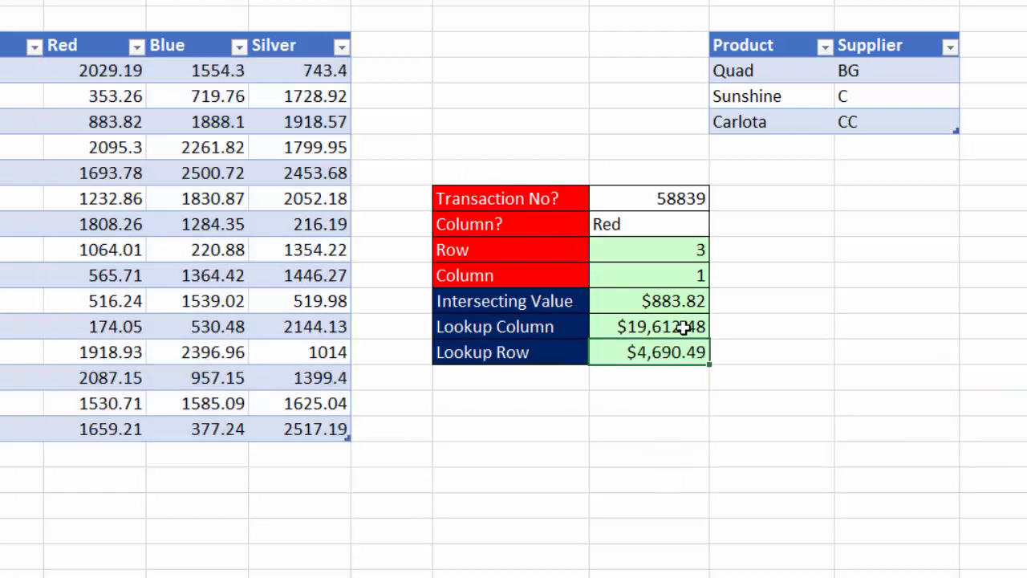
left_click(651, 301)
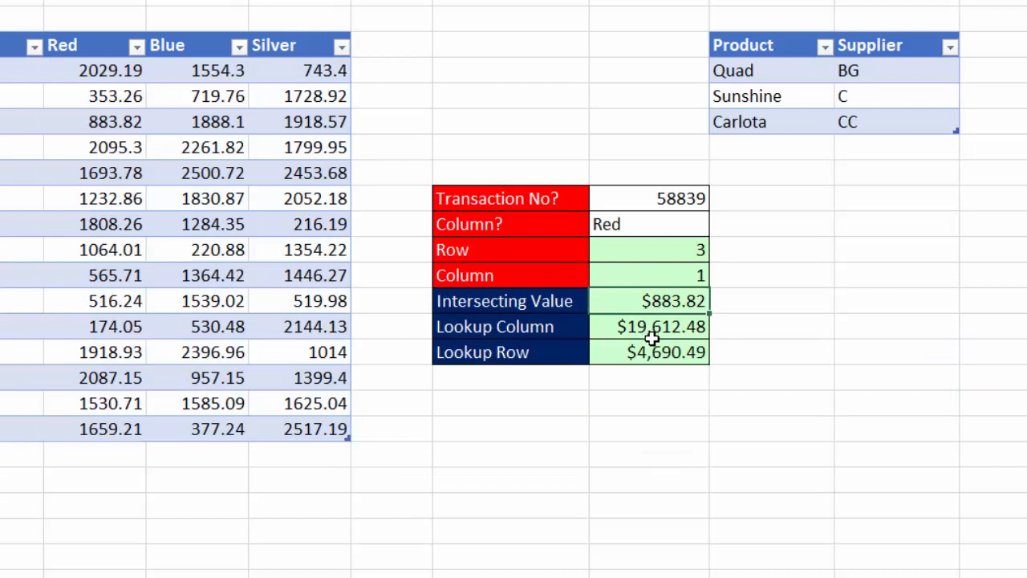
left_click(655, 329)
left_click(656, 354)
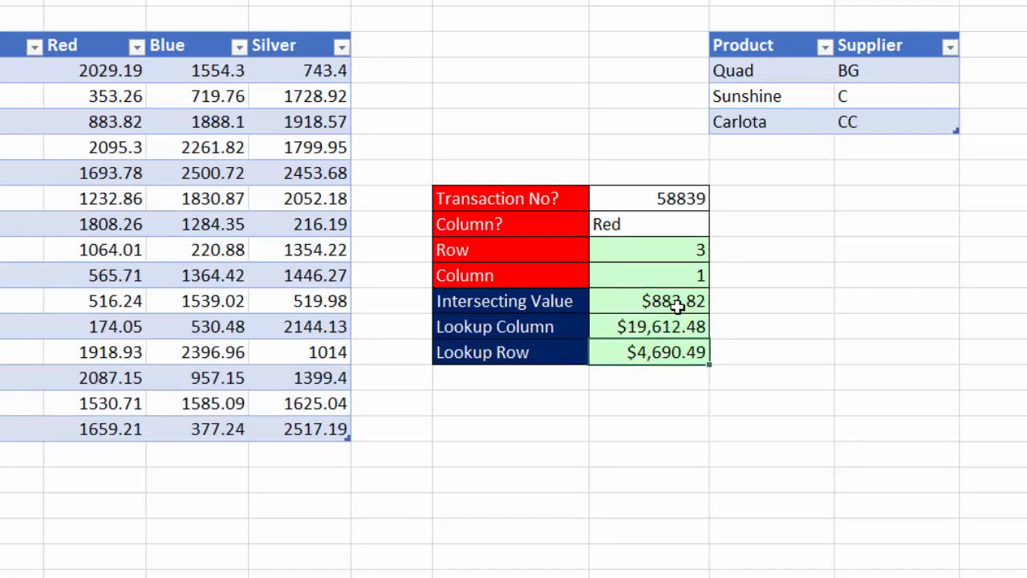
Review the arguments of the I14 INDEX formula twice more in order: table array, row number and column number, leaving the formula unedited.
double_click(678, 308)
left_click(657, 324)
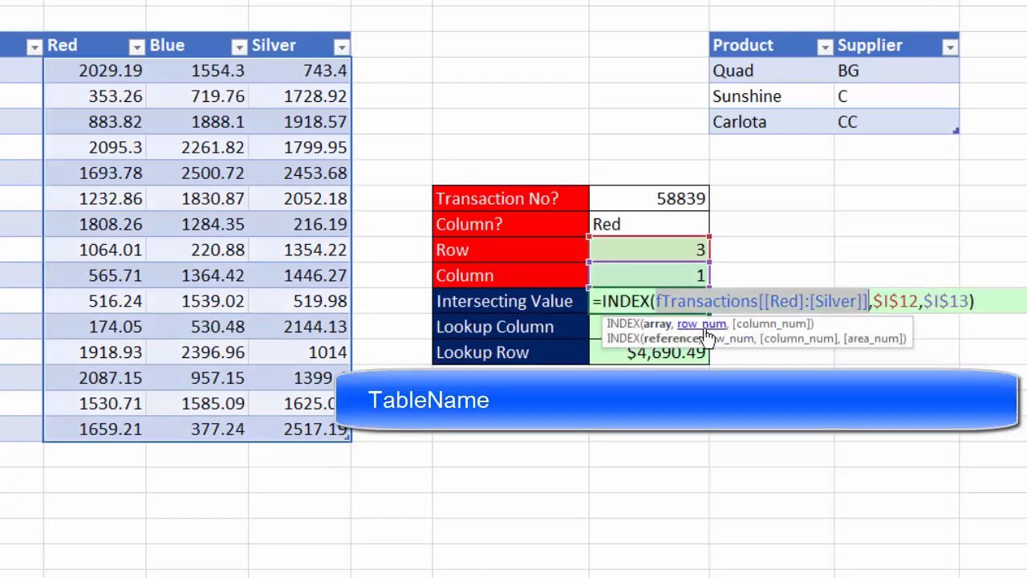
left_click(706, 326)
left_click(749, 326)
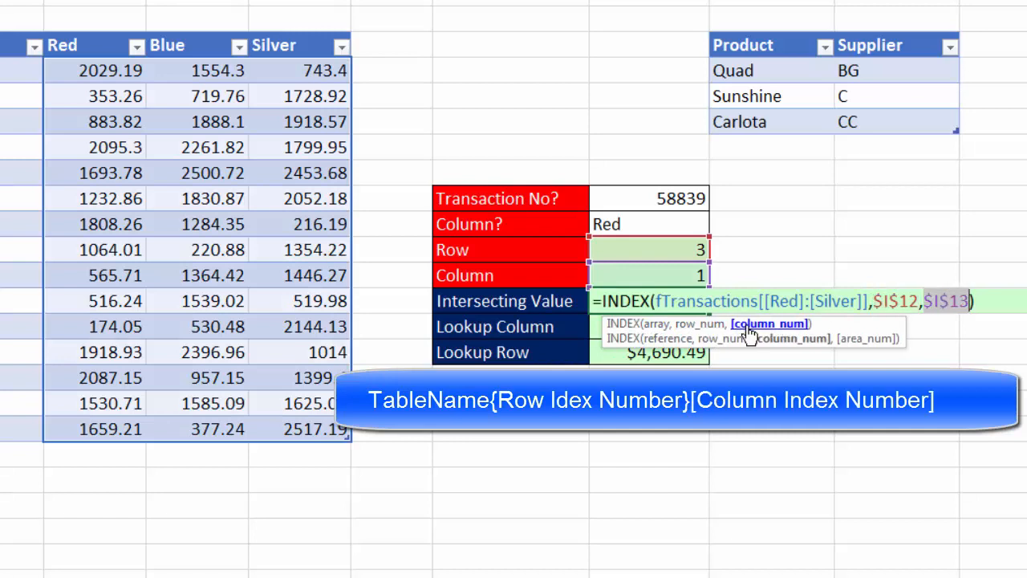
key("Escape")
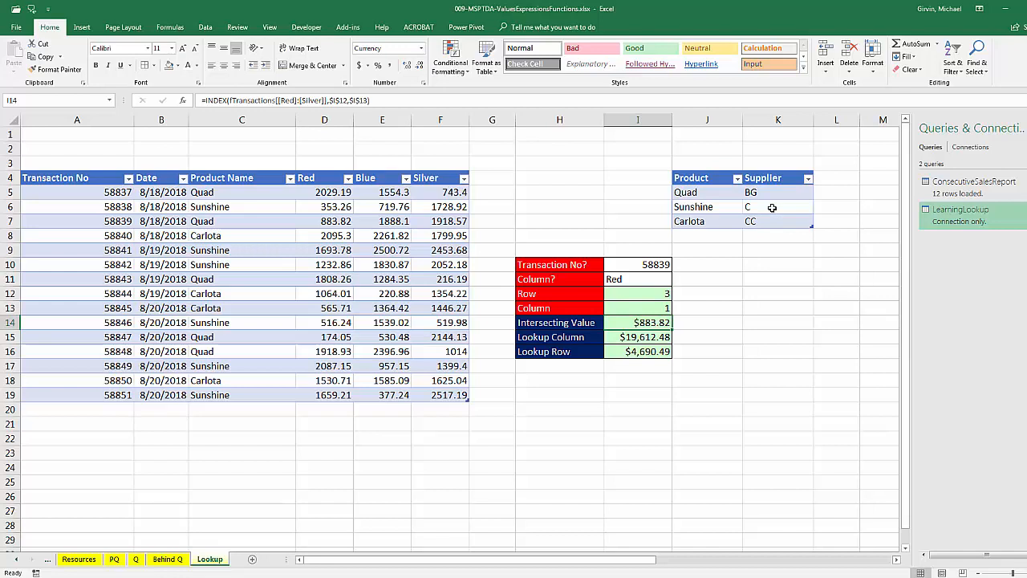
left_click(343, 264)
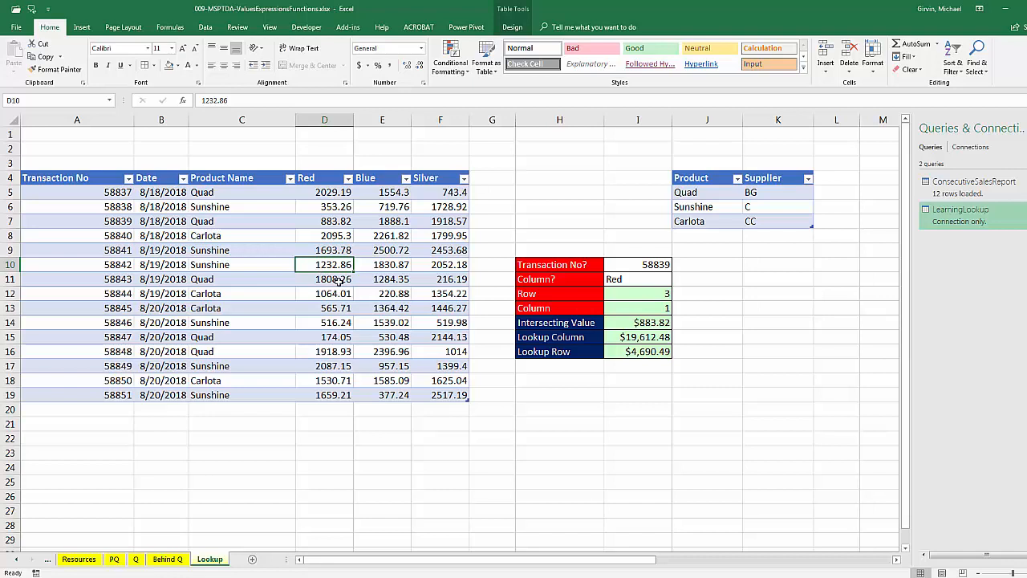
double_click(642, 323)
left_click(645, 335)
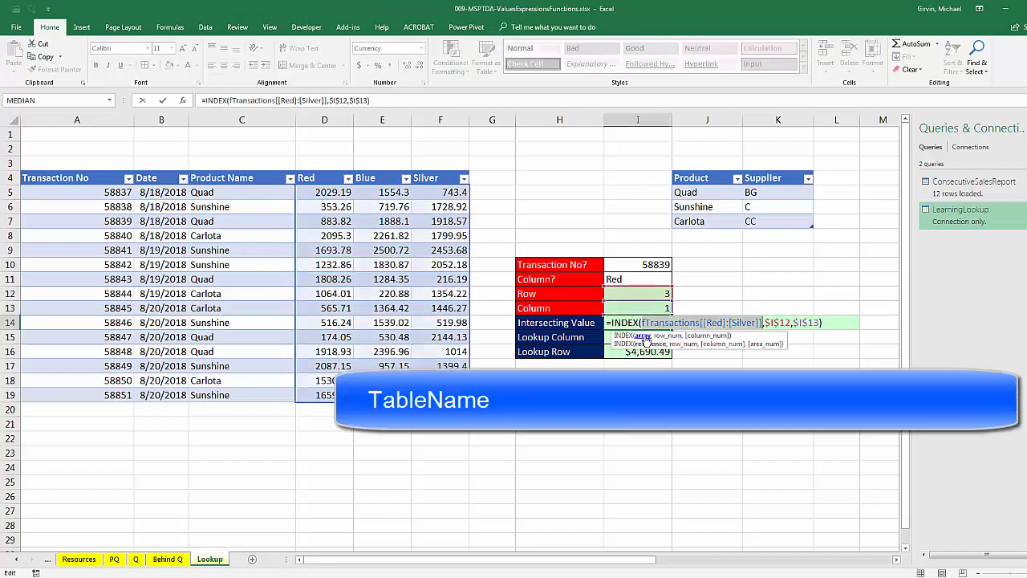
left_click(672, 336)
left_click(710, 336)
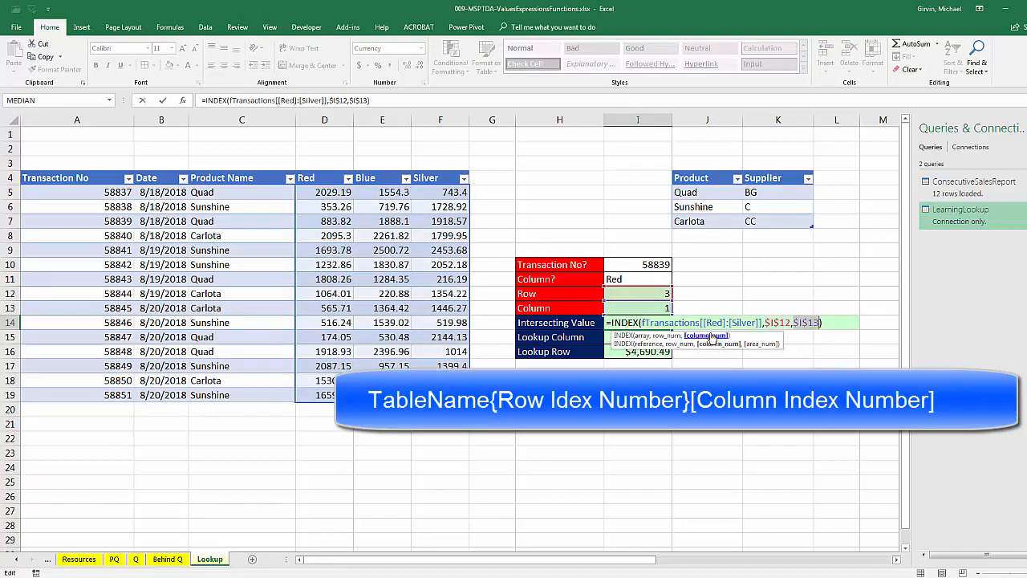
key("Return")
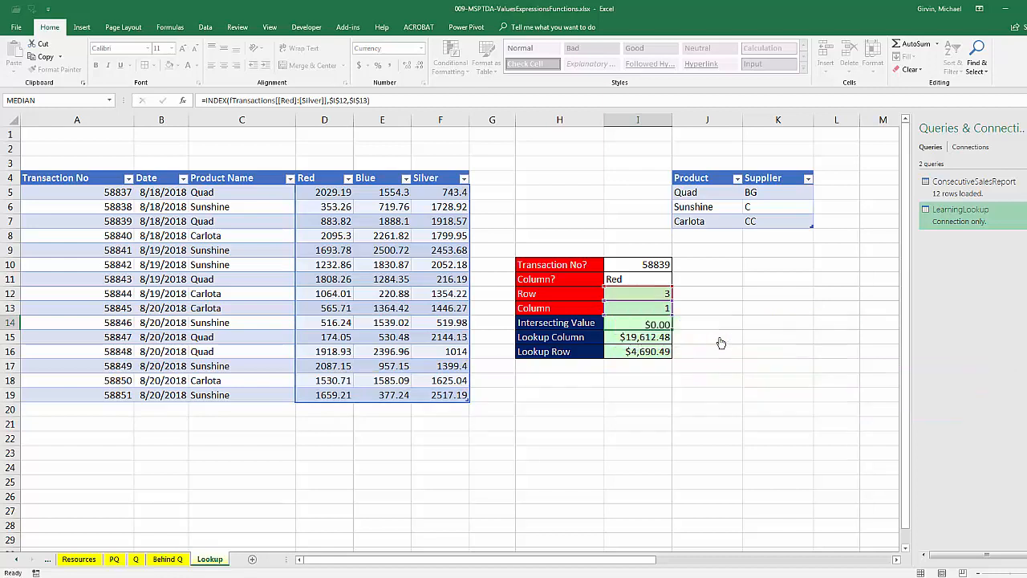
Open the LearningLookup query in the Power Query Editor and drill down into the Red value in row 5.
mouse_move(959, 219)
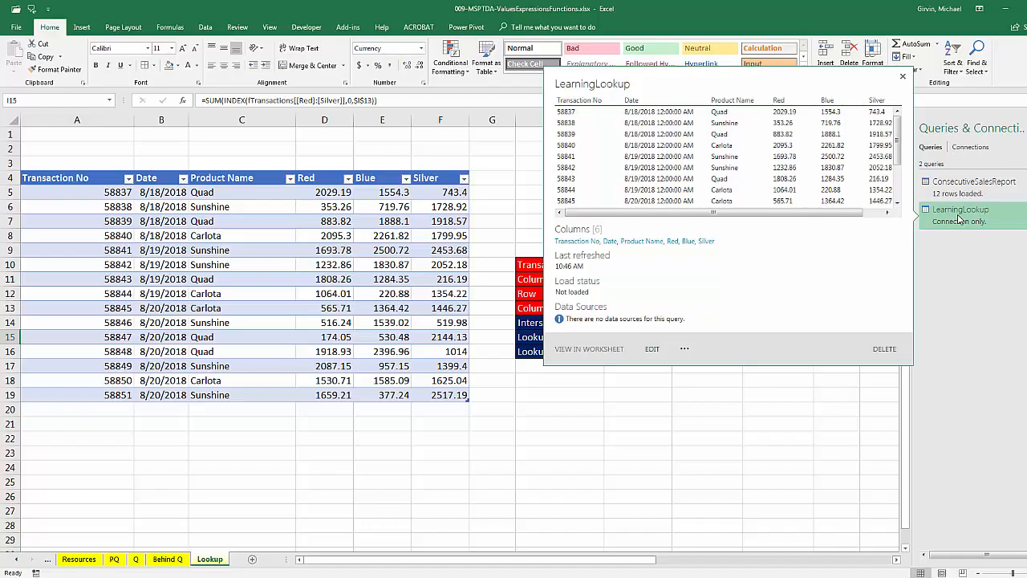
double_click(959, 219)
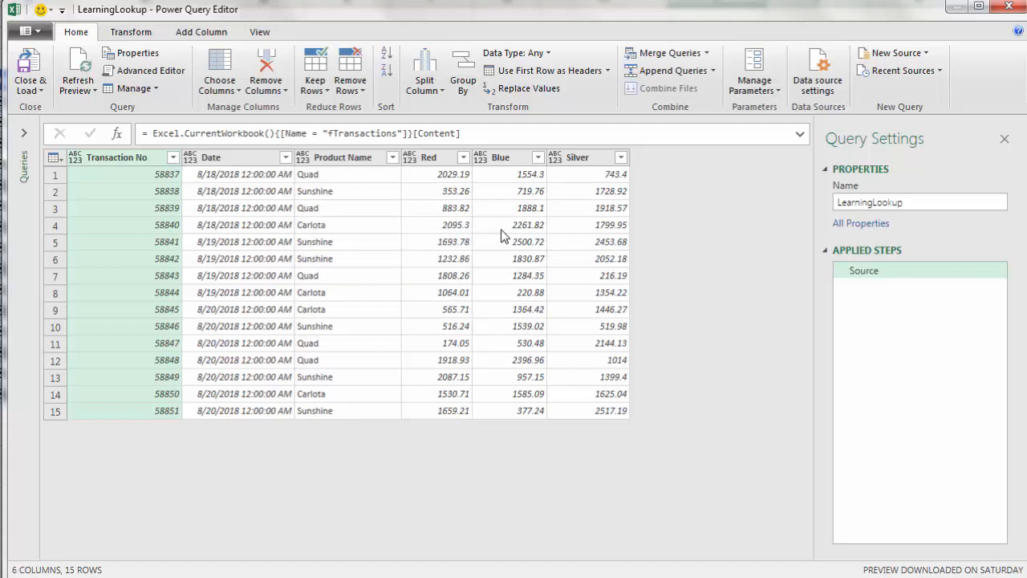
left_click(434, 243)
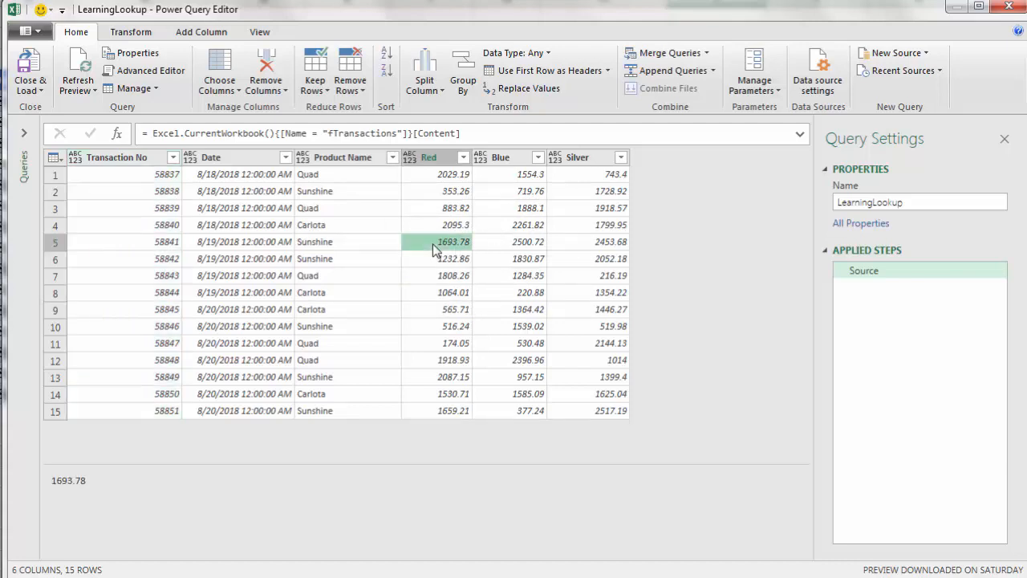
right_click(433, 243)
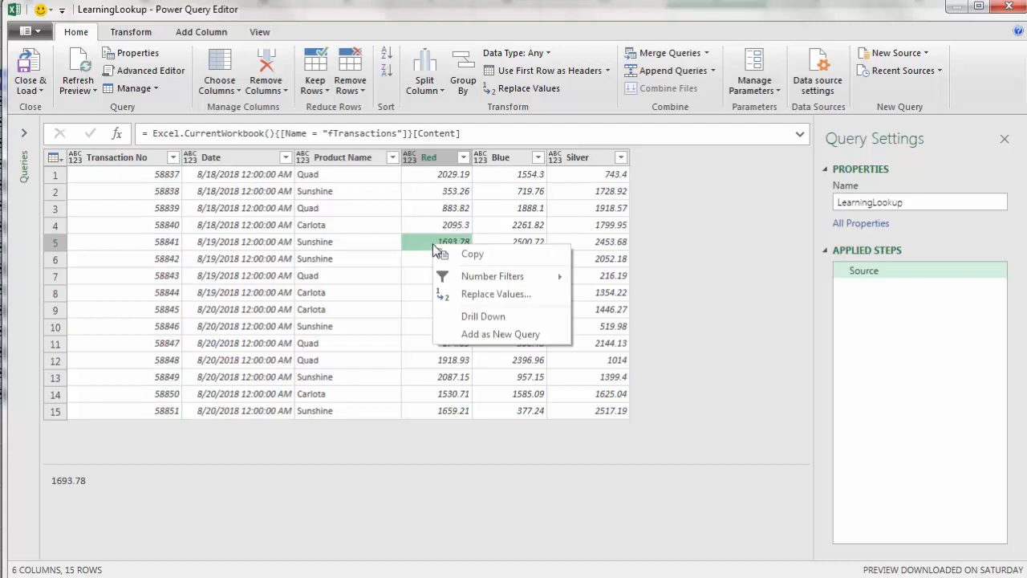
left_click(480, 317)
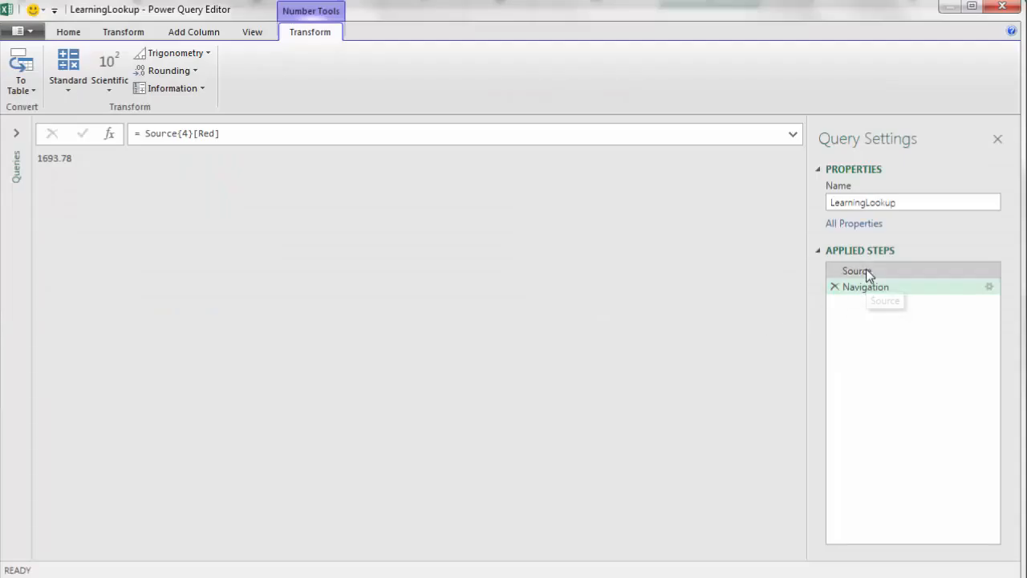
In the Source step, cut {[Name = "fTransactions"]}[Content] from the formula so it reads = Excel.CurrentWorkbook().
left_click(866, 273)
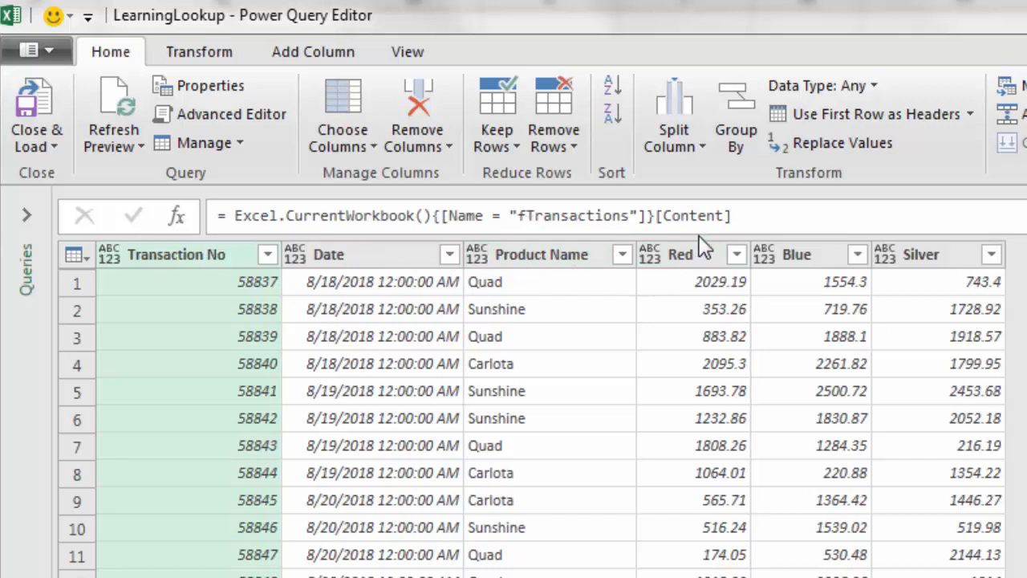
left_click(432, 215)
key("shift+Right")
key("shift+Right")
key("shift+Right")
key("shift+Right")
key("shift+Right")
key("shift+Right")
key("shift+Right")
key("shift+Right")
key("shift+Right")
key("shift+Right")
key("shift+Right")
key("shift+Right")
key("shift+Right")
key("shift+Right")
key("shift+Right")
key("shift+Right")
key("shift+Right")
key("shift+Right")
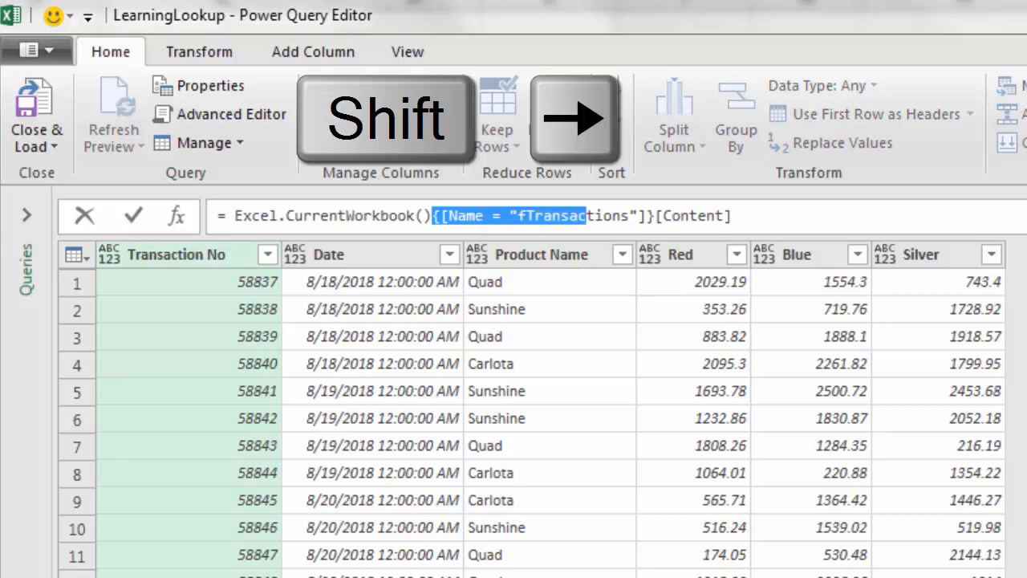
key("shift+Right")
key("shift+Right")
key("shift+Right")
key("shift+Right")
key("shift+Right")
key("shift+Right")
key("shift+Right")
key("shift+Right")
key("shift+Right")
key("shift+Right")
key("shift+Right")
key("shift+Right")
key("shift+Right")
key("shift+Right")
key("shift+Right")
key("shift+Right")
key("shift+Right")
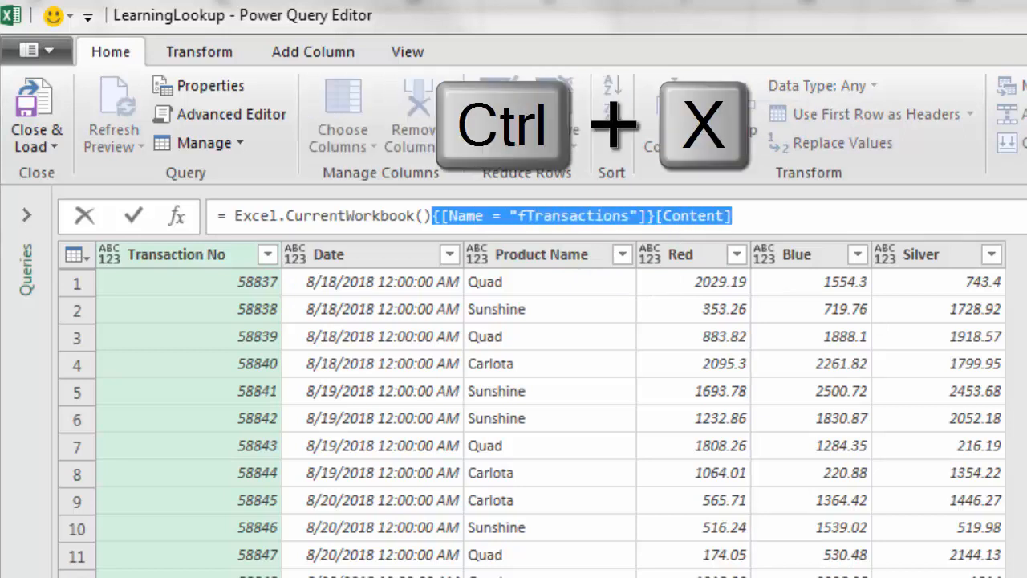
key("ctrl+x")
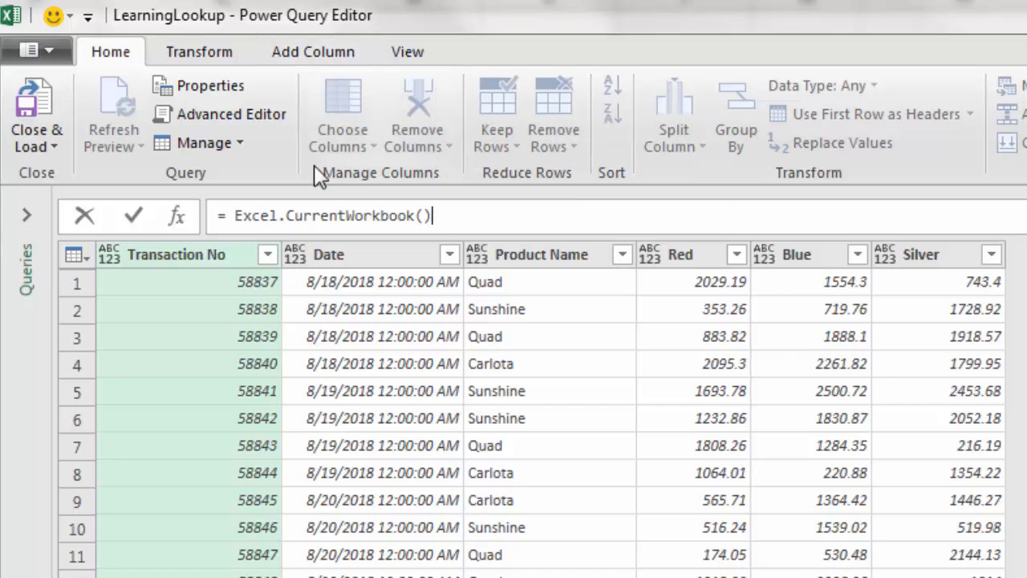
key("Return")
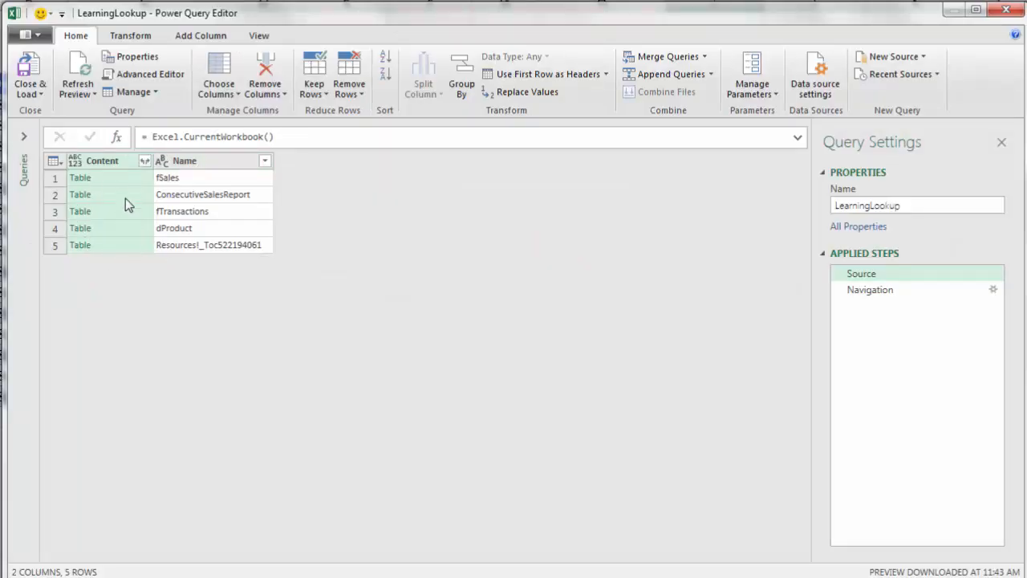
Preview the tables in the Content column for fSales, ConsecutiveSalesReport and fTransactions in turn.
left_click(133, 182)
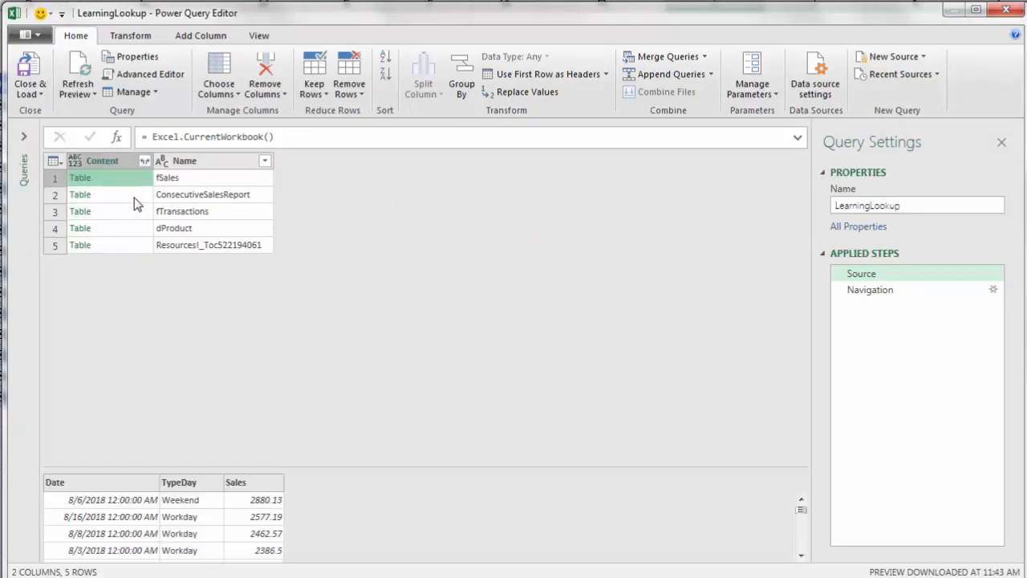
left_click(134, 197)
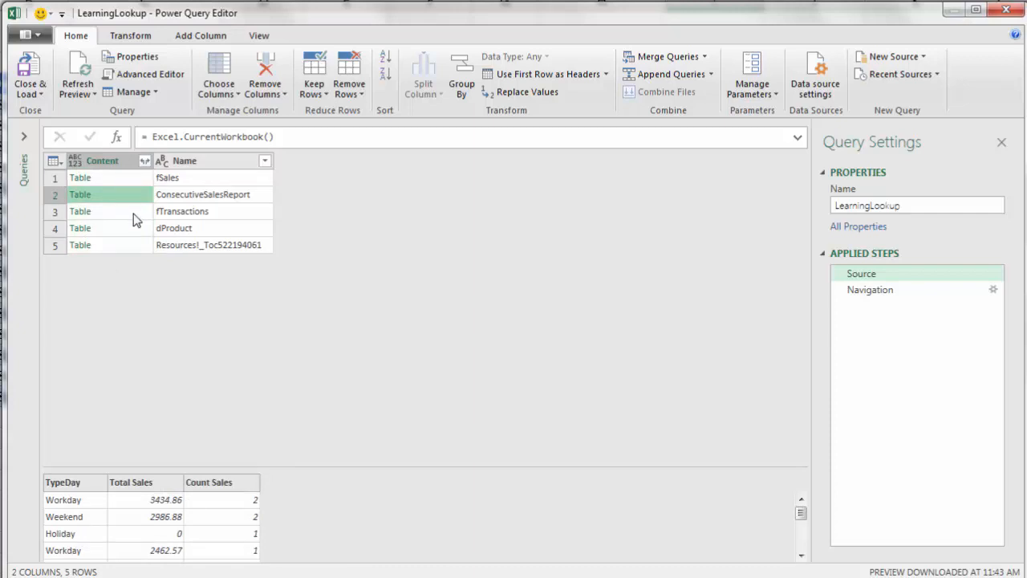
left_click(135, 219)
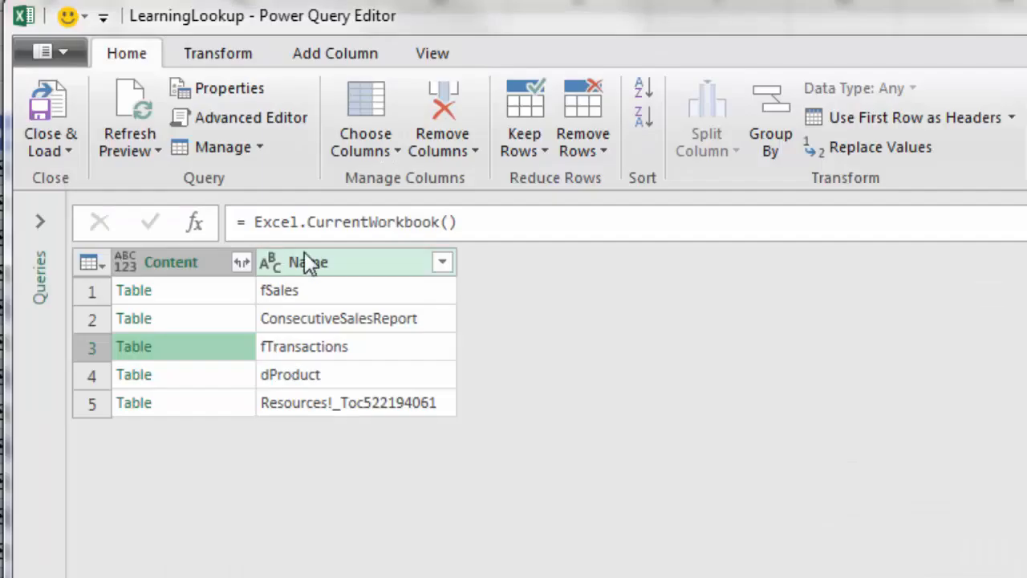
Append the row index lookup {2} and the column lookup [Content] to the Source formula, giving = Excel.CurrentWorkbook(){2}[Content].
left_click(475, 223)
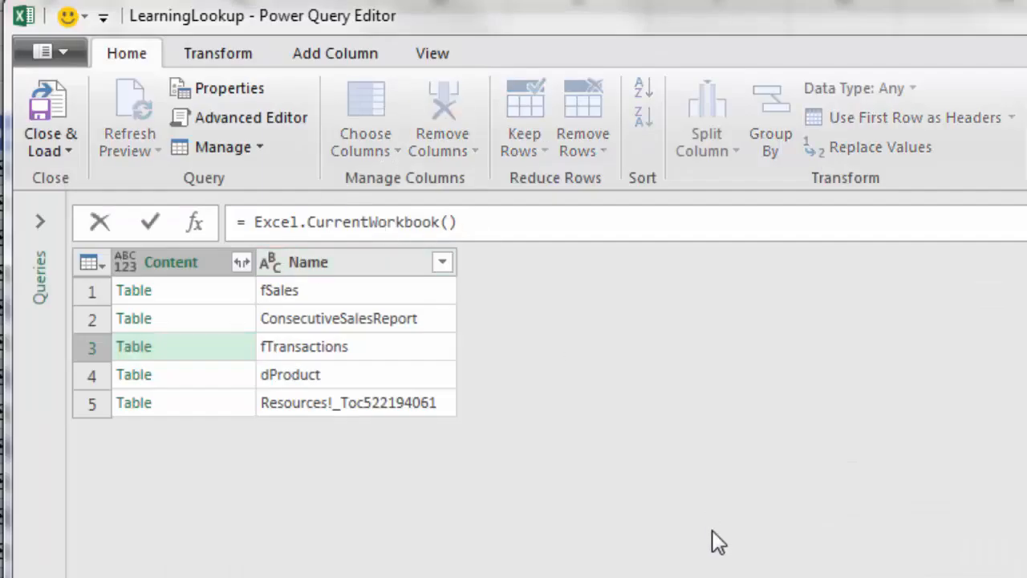
type("{")
type("2}")
type("[Content]")
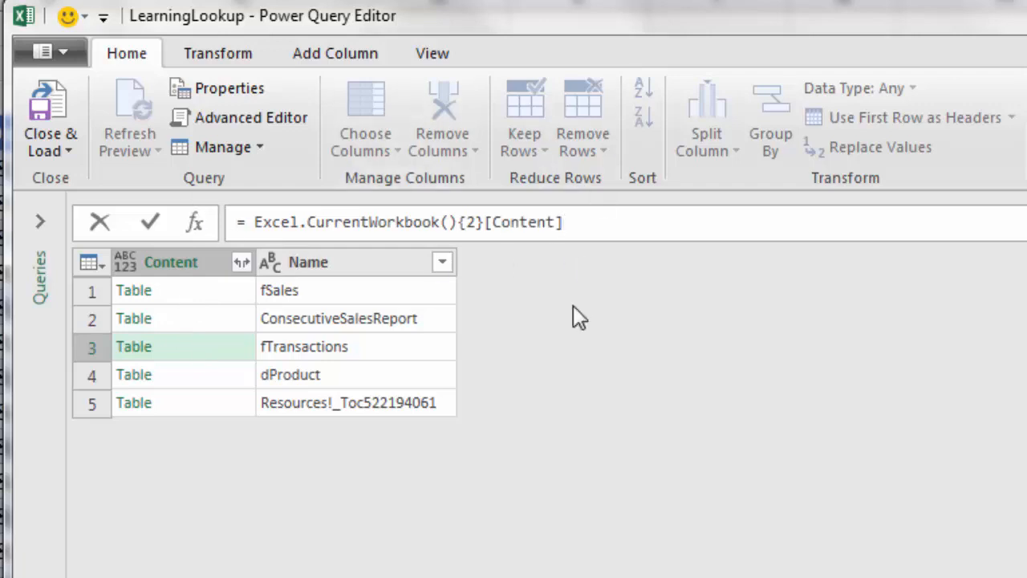
key("Return")
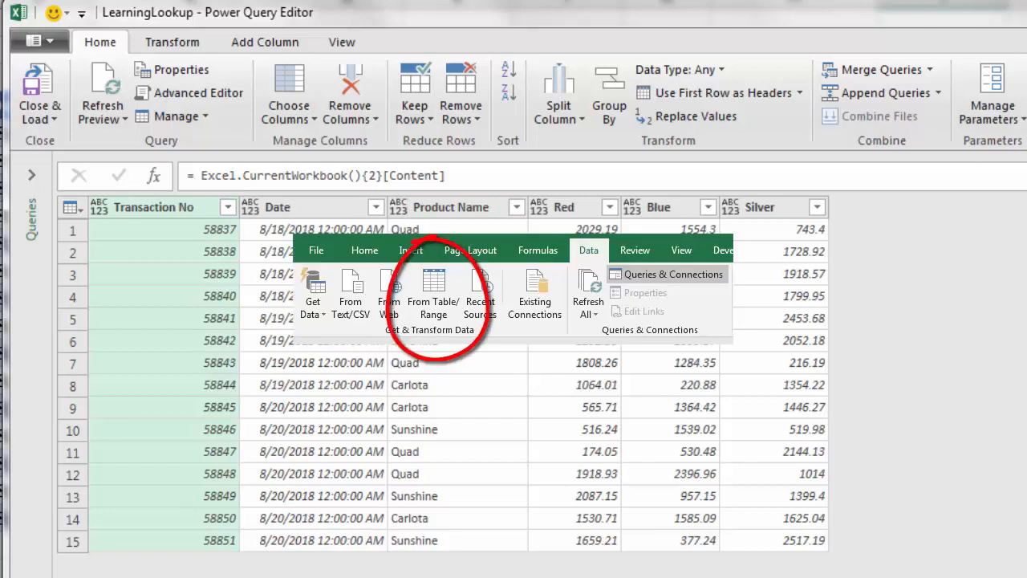
Remove {2}[Content] from the Source formula so it reads = Excel.CurrentWorkbook().
key("shift+Right")
key("shift+Right")
key("shift+Right")
key("shift+Right")
key("shift+Right")
key("shift+Right")
key("shift+Right")
key("shift+Right")
key("shift+Right")
key("shift+Right")
key("shift+Right")
key("shift+Right")
key("Delete")
key("Return")
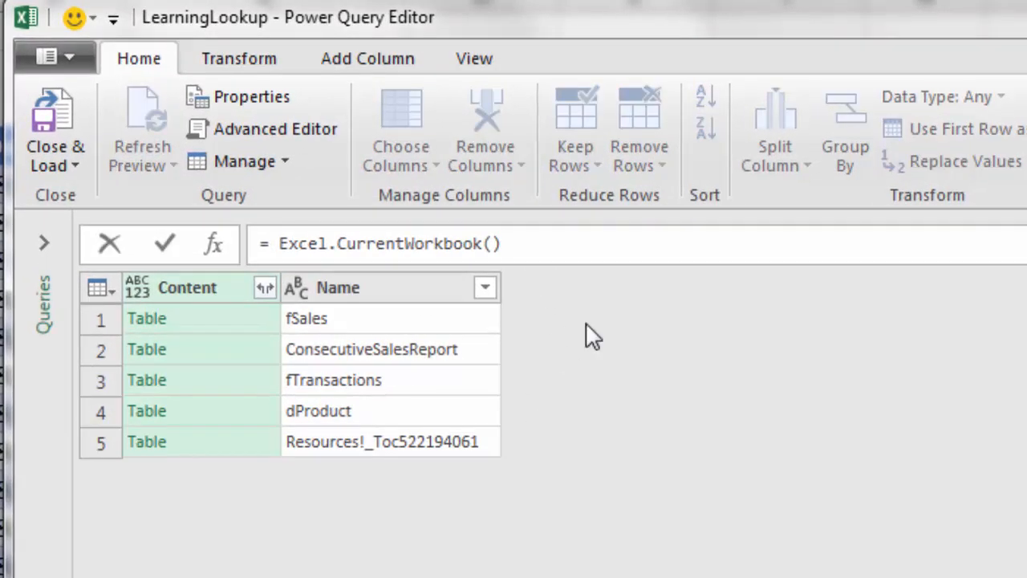
Extend the Source formula with a key match lookup so it reads = Excel.CurrentWorkbook(){[Name = "Ftransactions"]}[Content].
type("{2")
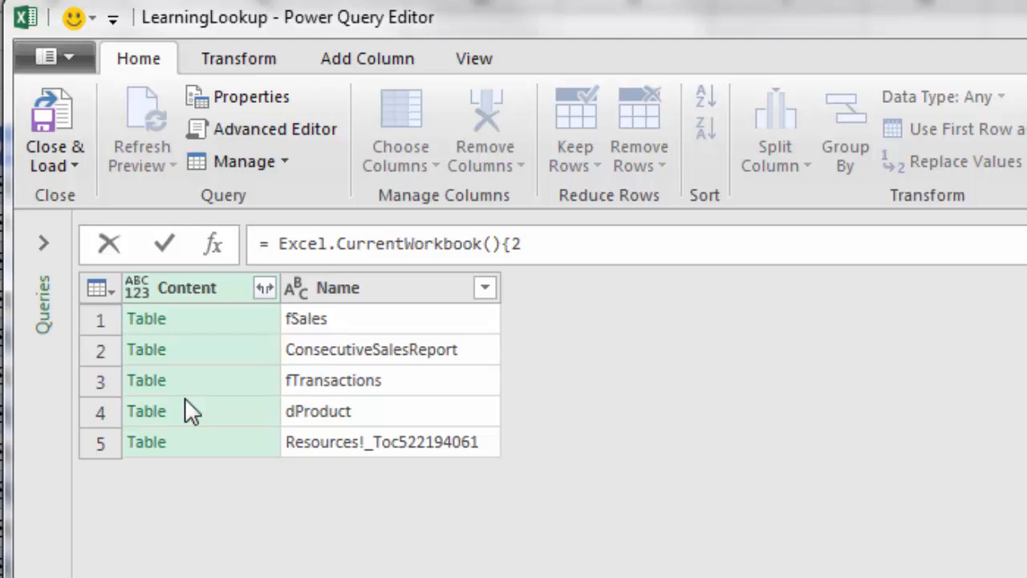
key("BackSpace")
type("[")
type("Name ")
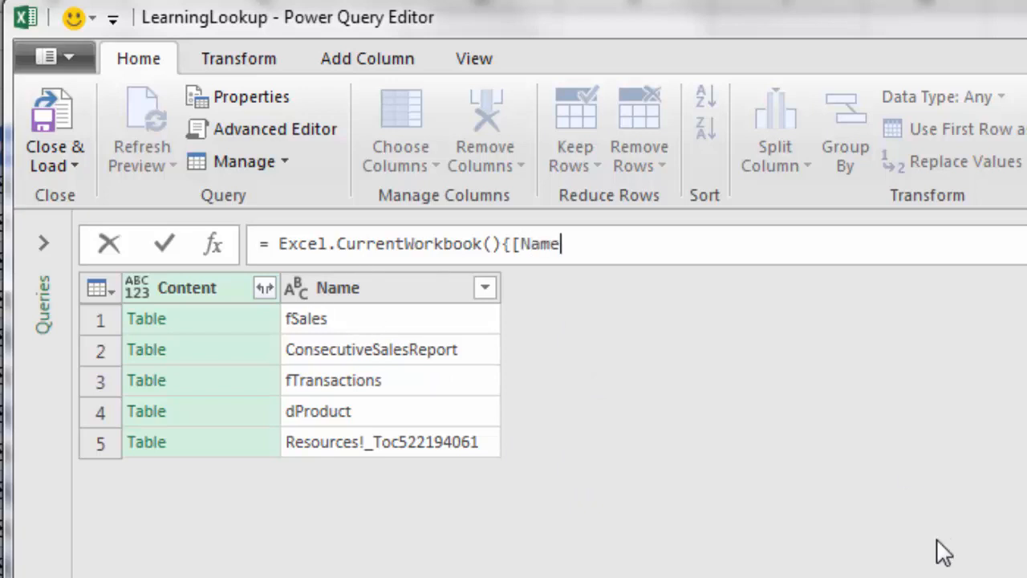
type("= \"Ftransactions\"")
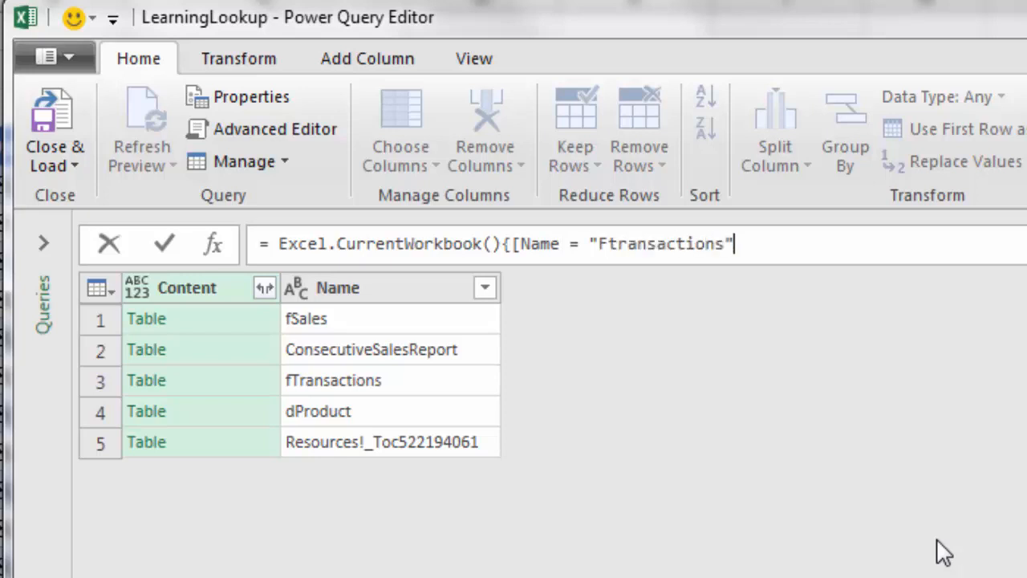
type("]}")
type("[Cont")
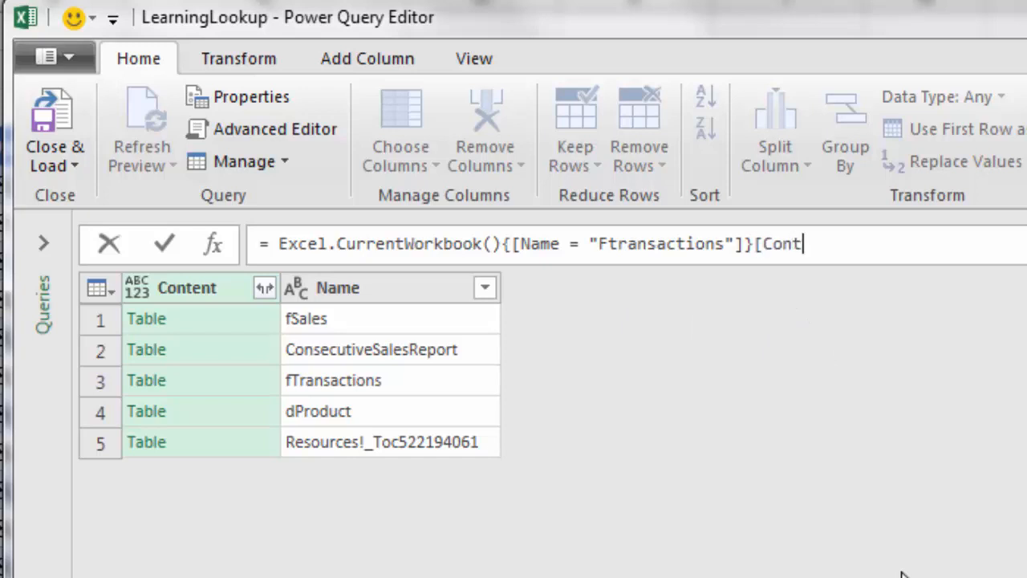
type("ent]")
key("Return")
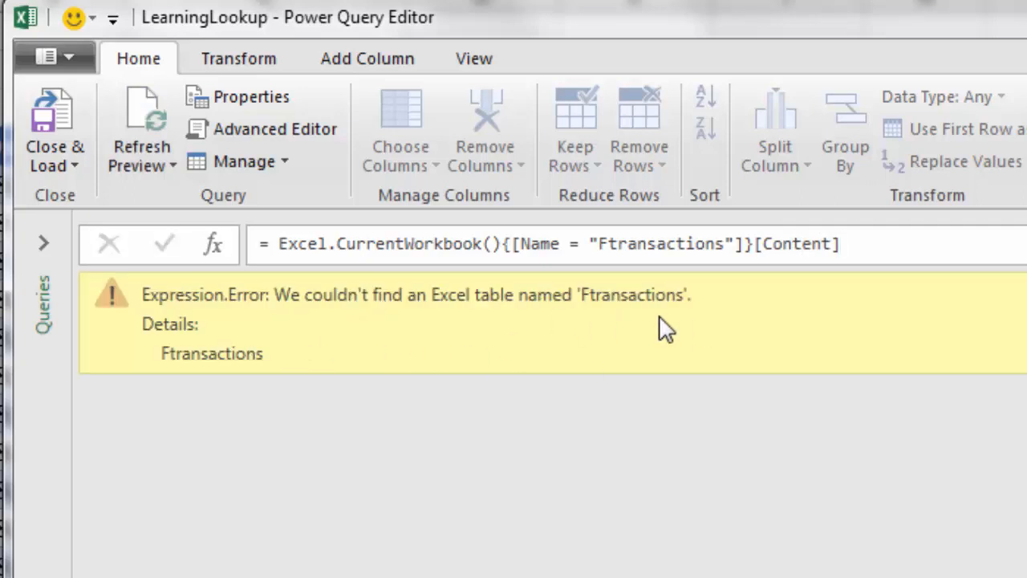
Correct the capitalisation of the table name in the Source formula's key match lookup to "fTransactions".
left_click(609, 244)
key("BackSpace")
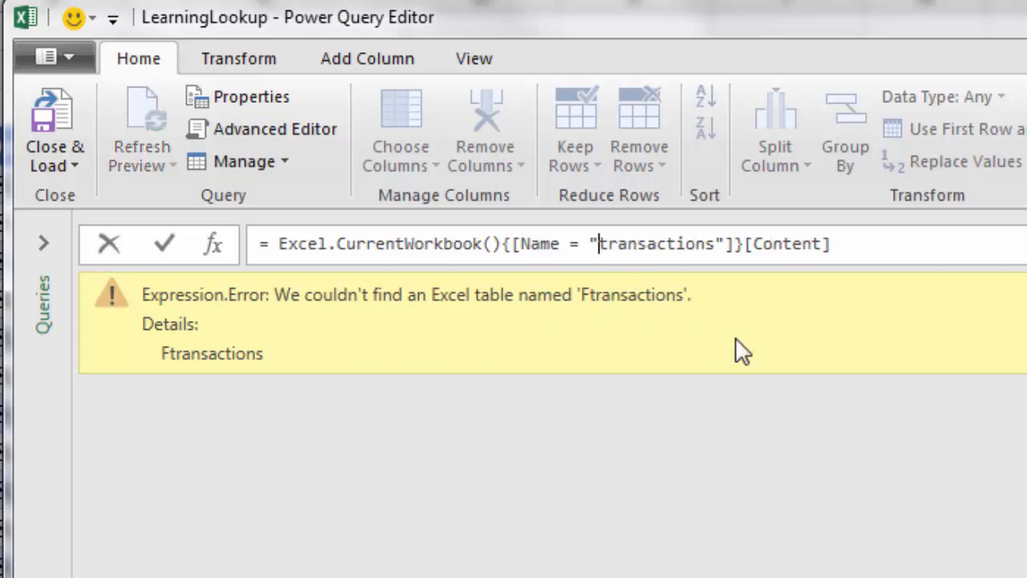
type("f")
key("Delete")
type("T")
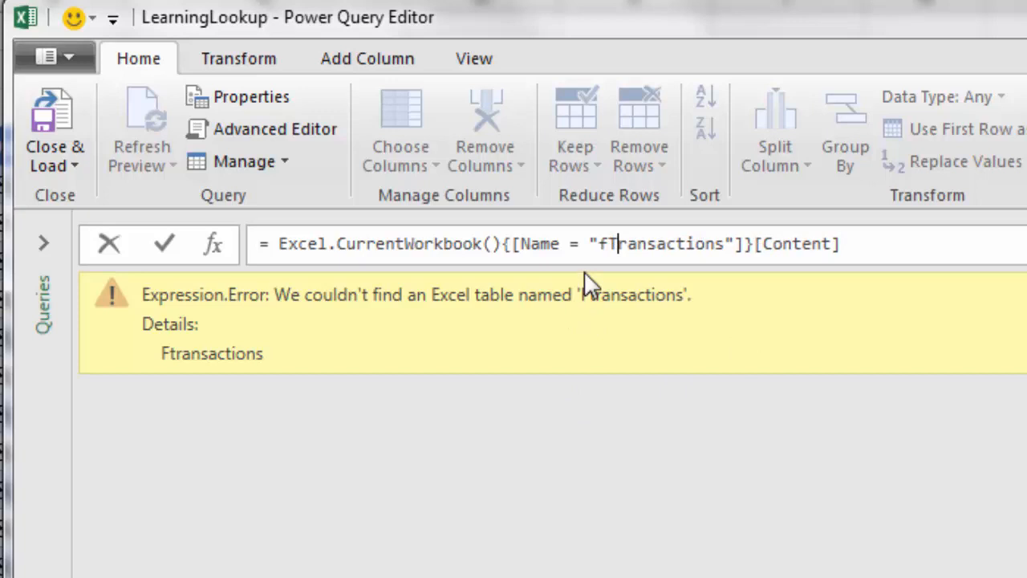
key("Return")
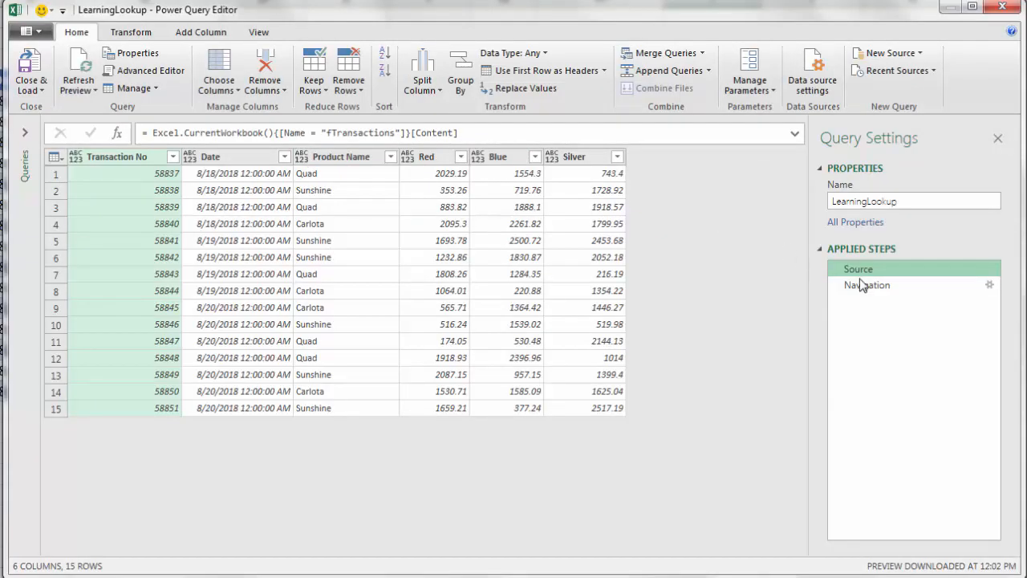
Compare the lookup formulas of the Navigation and Source steps by switching between the two steps.
left_click(866, 286)
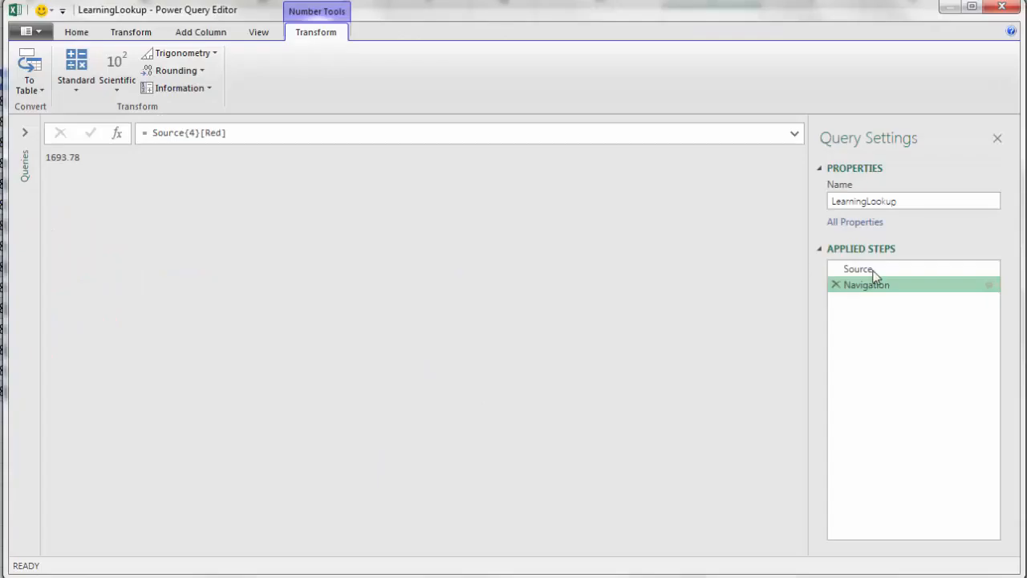
left_click(867, 270)
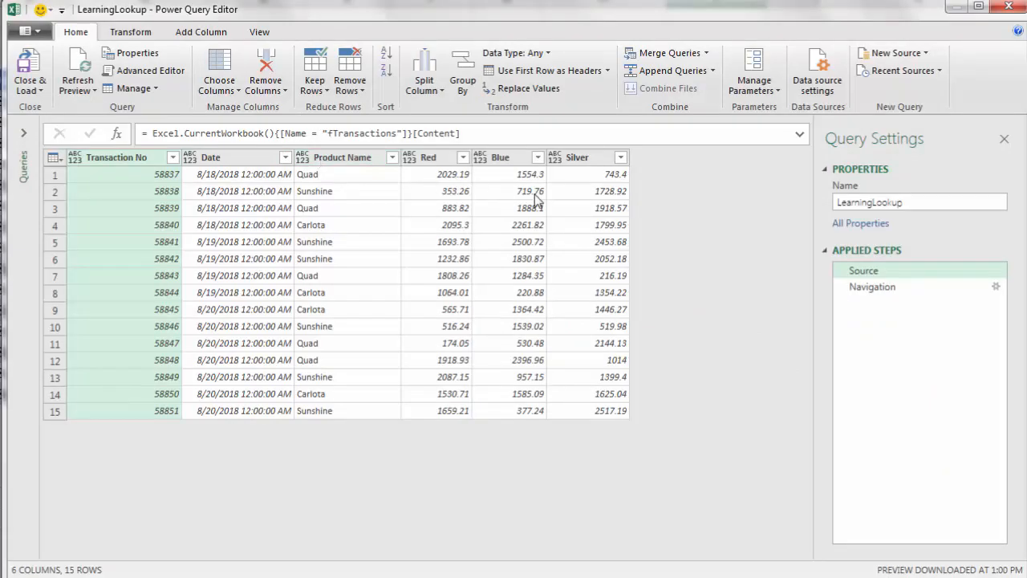
left_click(858, 291)
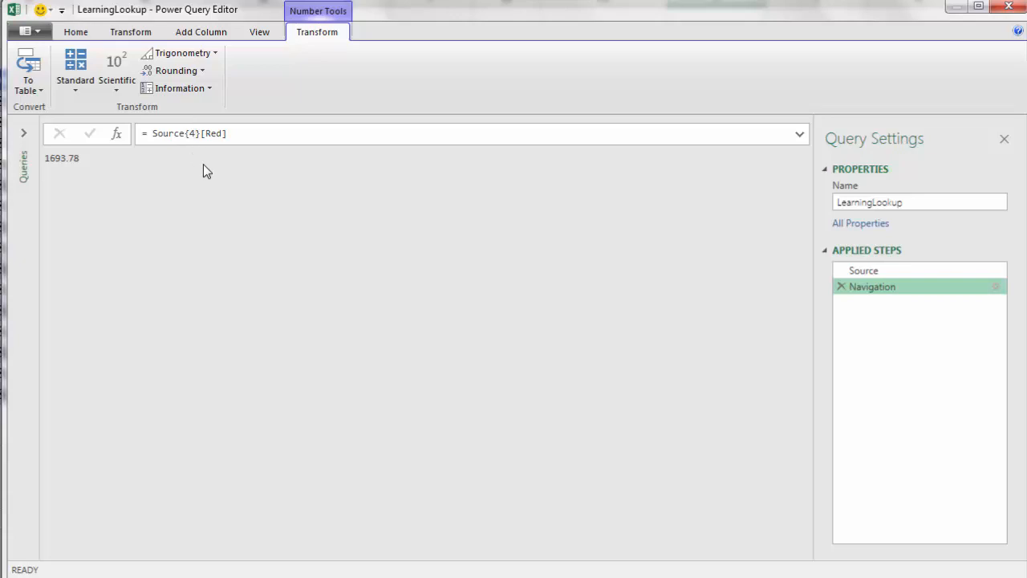
left_click(885, 271)
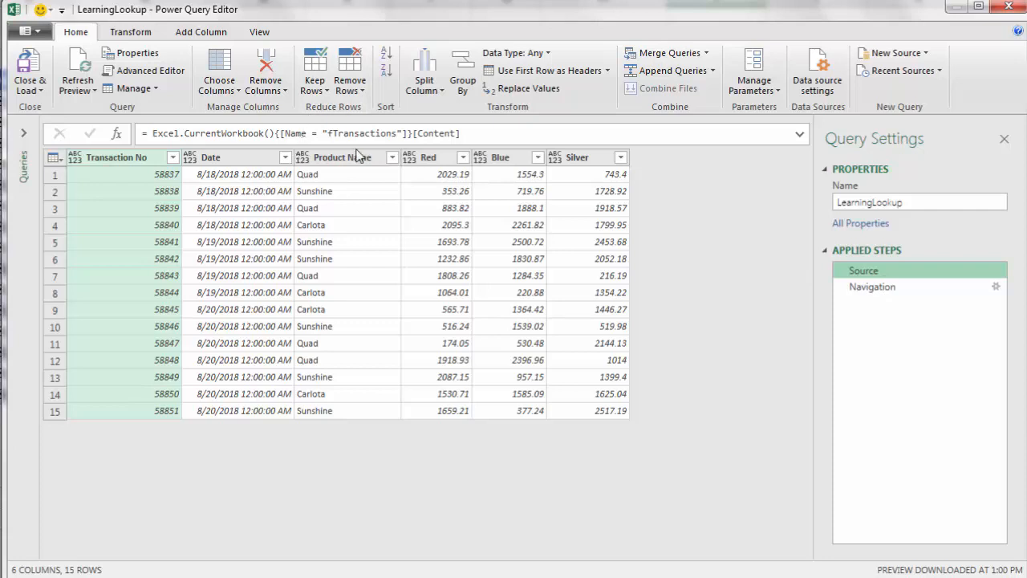
Compare the transactions table in the Source step with the value looked up in the Navigation step.
left_click(855, 289)
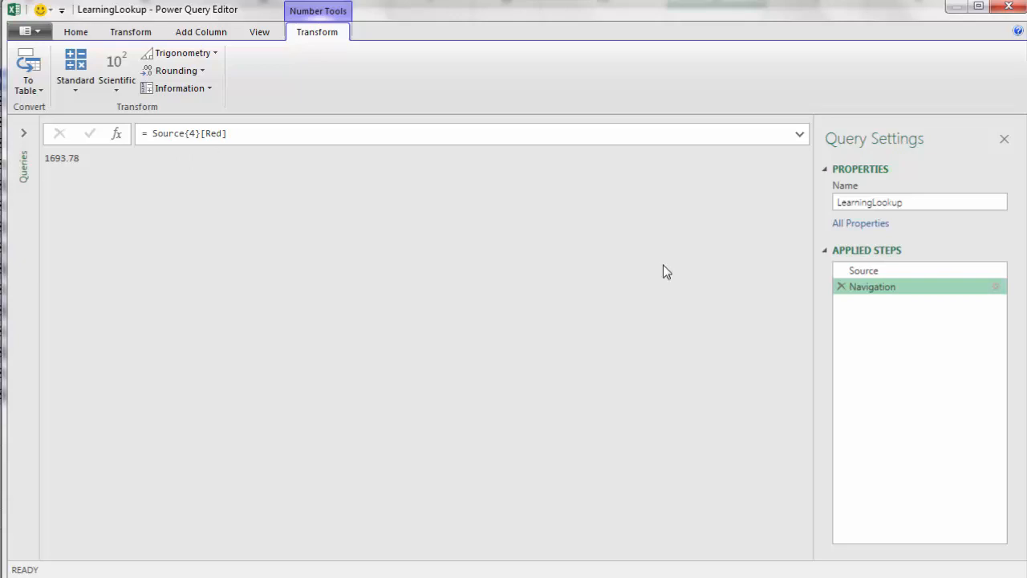
left_click(866, 270)
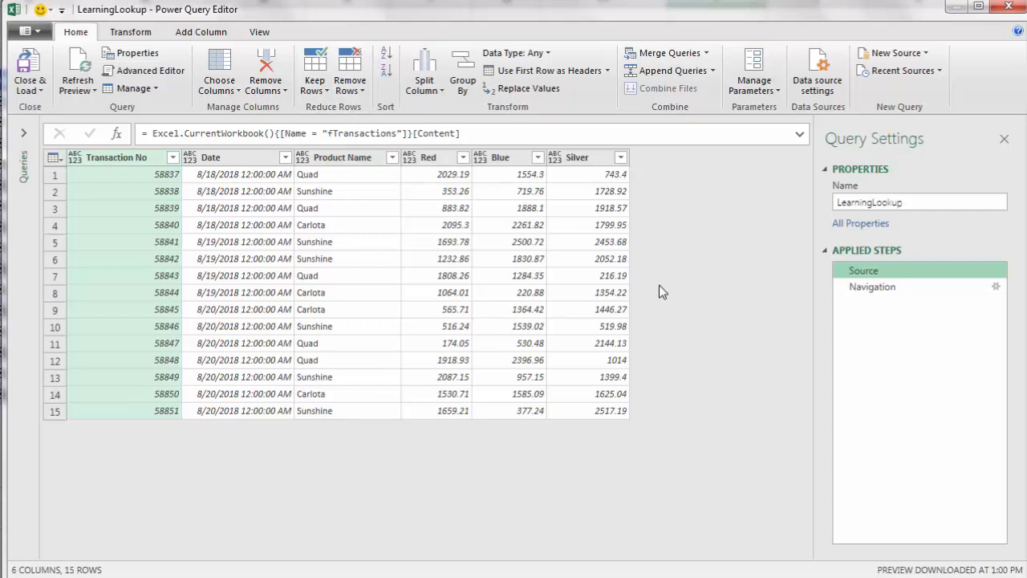
left_click(861, 295)
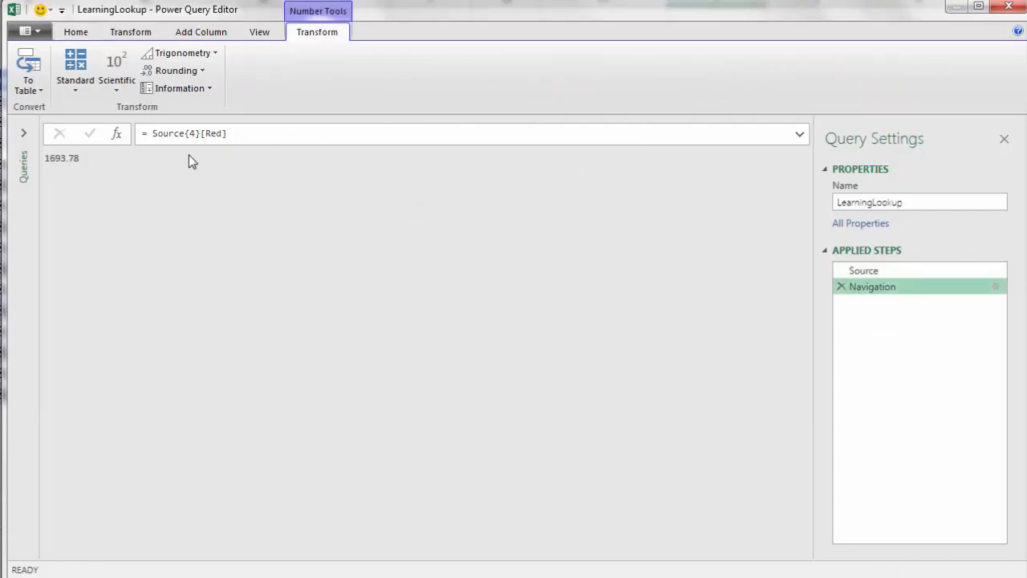
Insert a step after Source that sorts the Red column ascending, and view the Red lookup step.
left_click(861, 271)
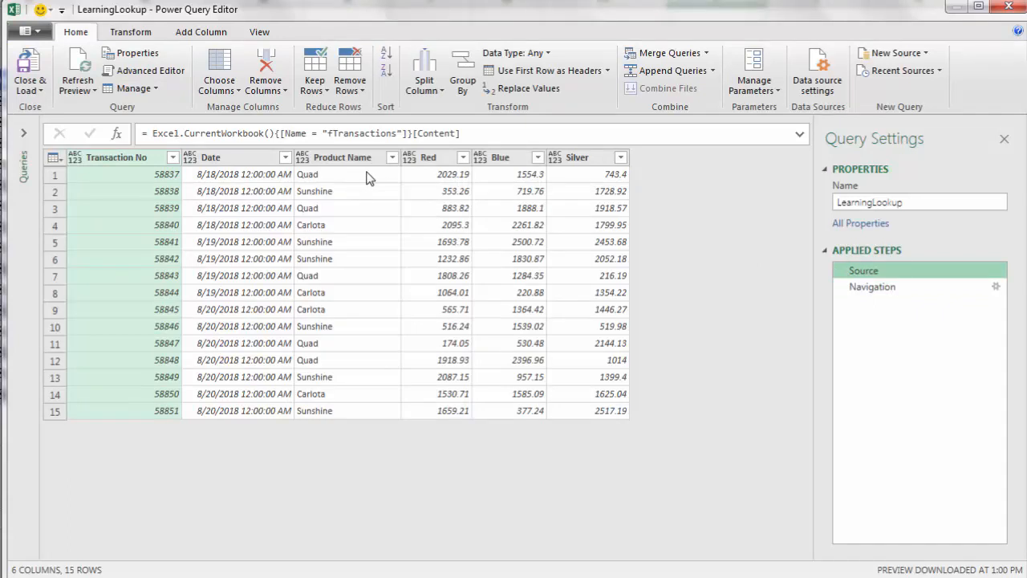
left_click(463, 157)
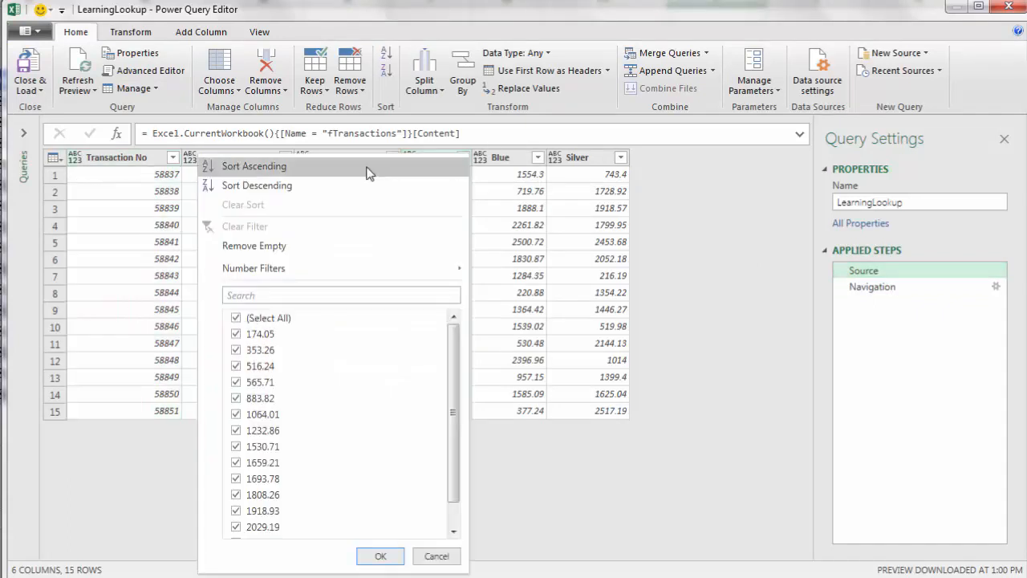
left_click(306, 169)
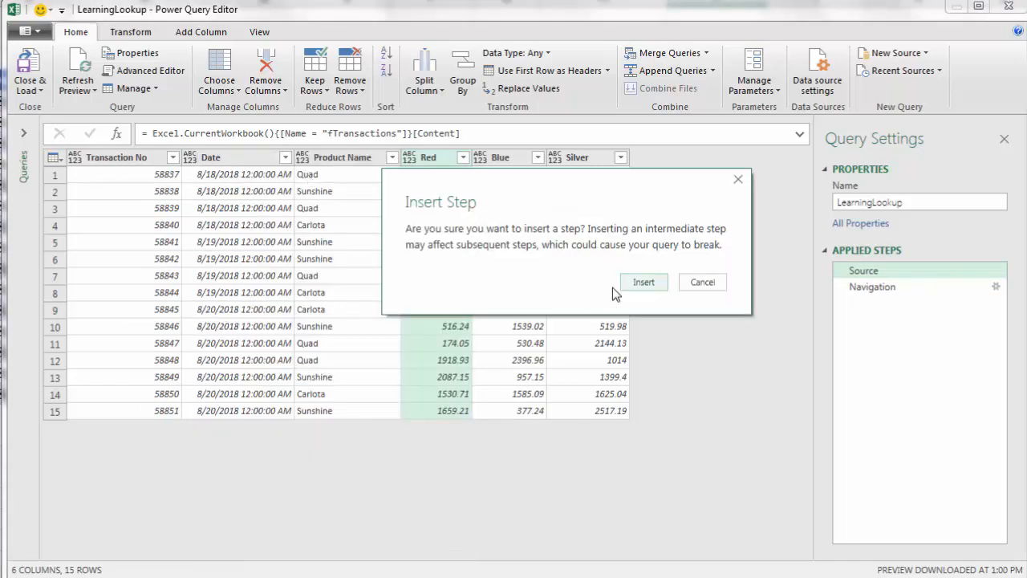
left_click(646, 282)
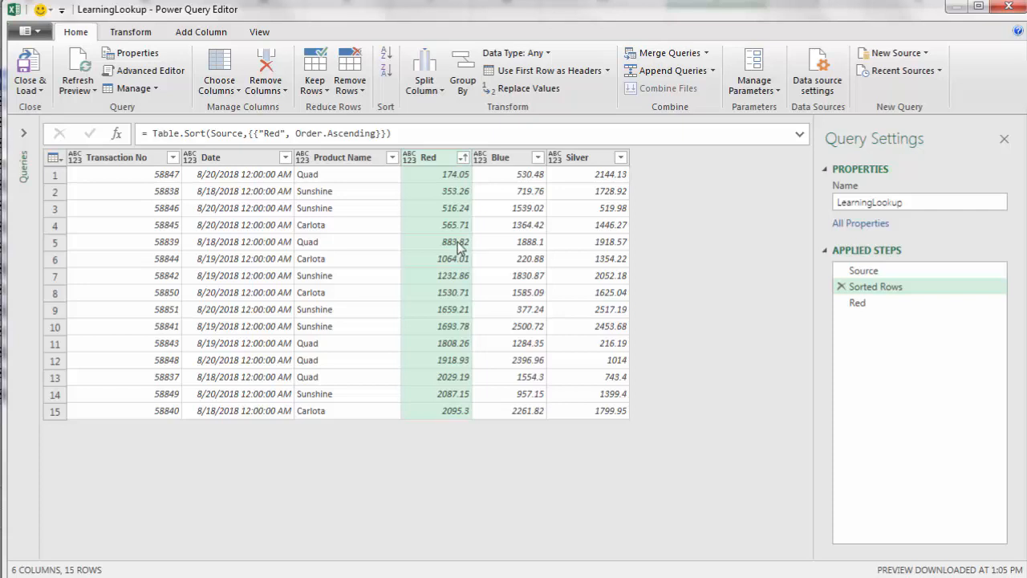
left_click(856, 304)
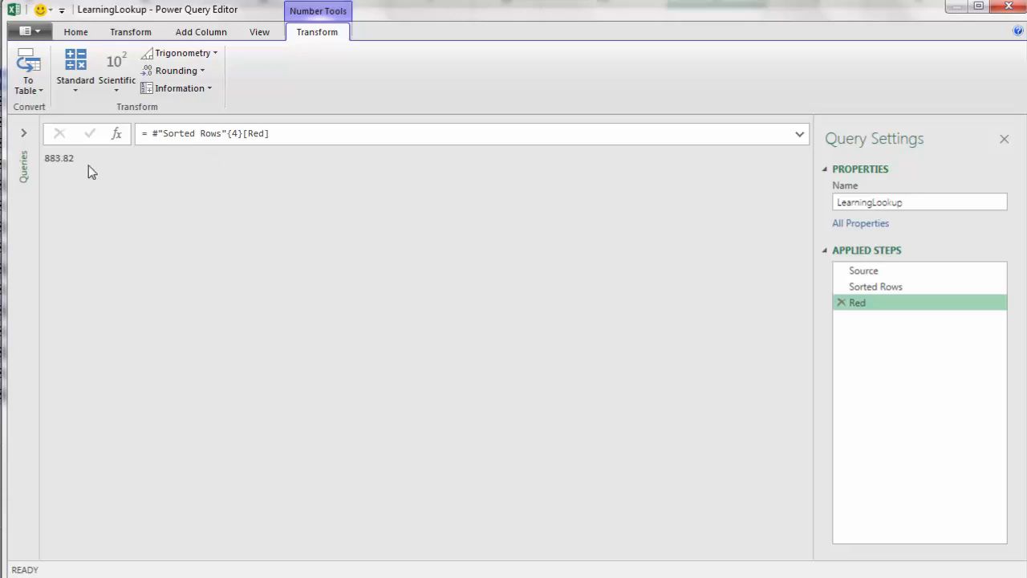
Delete the inserted Sorted Rows step from the query.
left_click(867, 288)
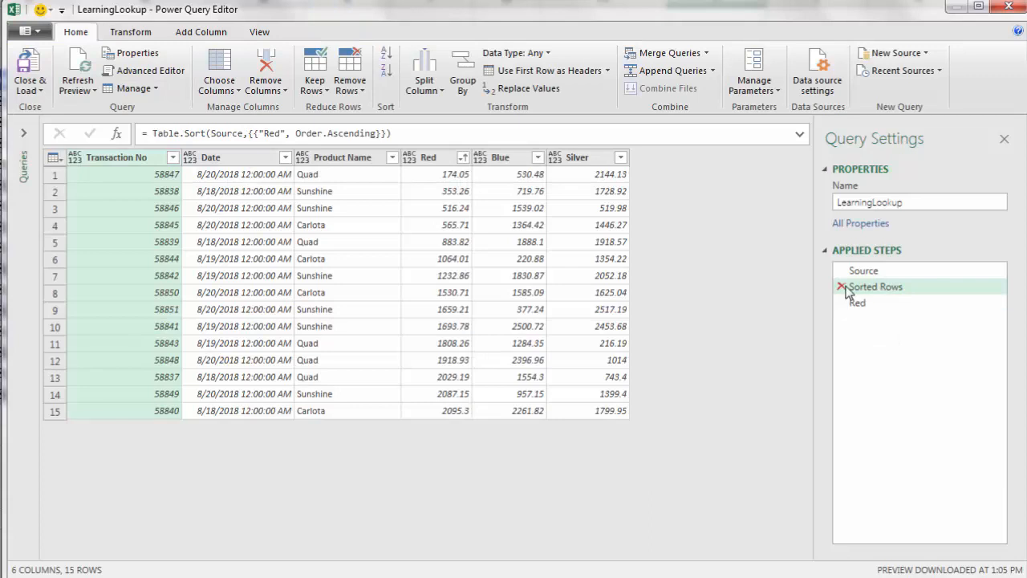
left_click(843, 288)
left_click(644, 280)
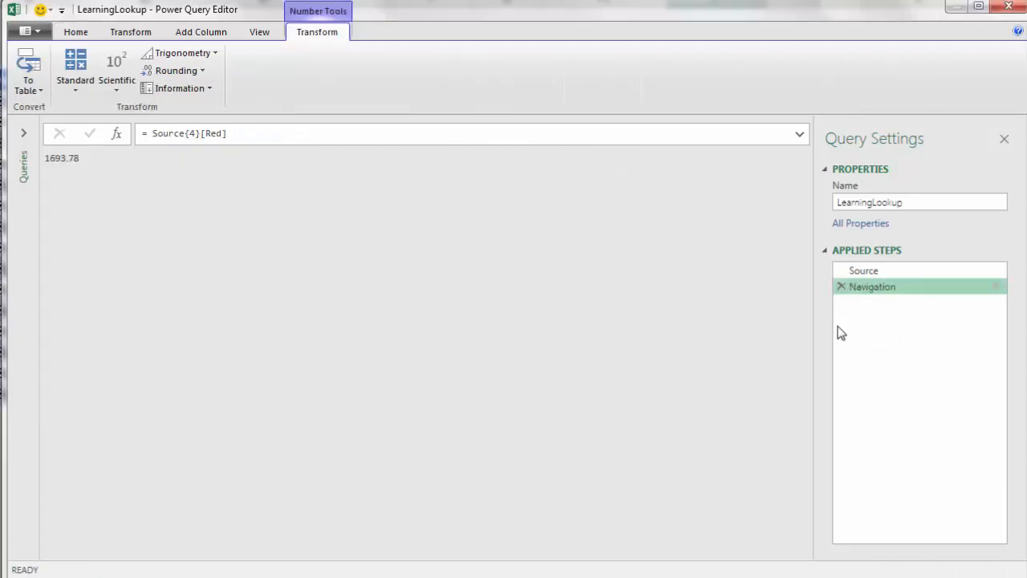
Cut {[Name = "fTransactions"]}[Content] from the Source step's formula, leaving only Excel.CurrentWorkbook().
left_click(879, 271)
left_click(275, 134)
key("shift+Right")
key("shift+Right")
key("shift+Right")
key("shift+Right")
key("shift+Right")
key("shift+Right")
key("shift+Right")
key("shift+Right")
key("shift+Right")
key("shift+Right")
key("shift+Right")
key("shift+Right")
key("shift+Right")
key("shift+Right")
key("shift+Right")
key("shift+Right")
key("shift+Right")
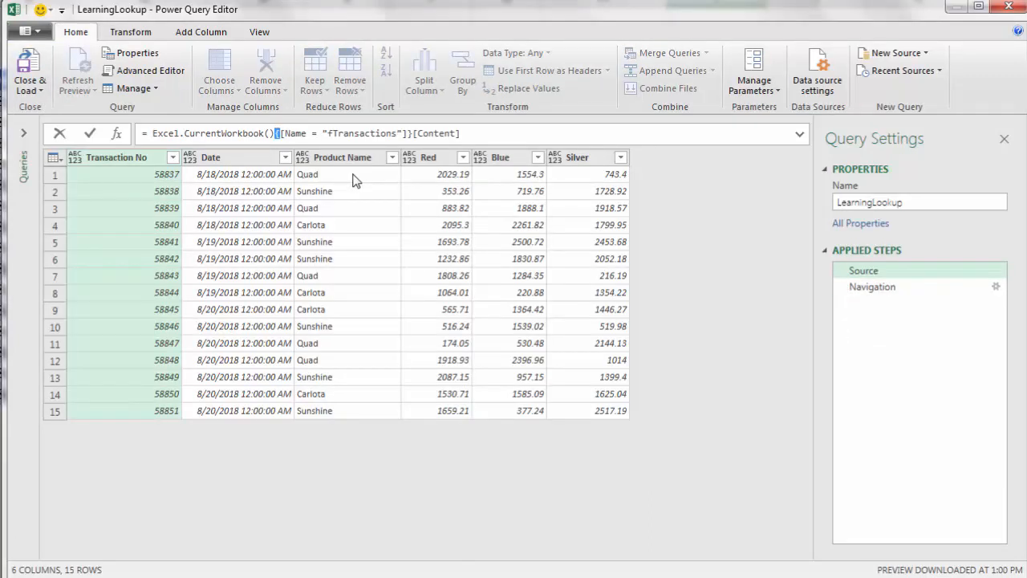
key("shift+Right")
key("shift+Right")
key("shift+Right")
key("shift+Right")
key("shift+Right")
key("shift+Right")
key("shift+Right")
key("shift+Right")
key("shift+Right")
key("shift+Right")
key("shift+Right")
key("shift+Right")
key("shift+Right")
key("shift+Right")
key("shift+Right")
key("shift+Right")
key("shift+Right")
key("shift+Right")
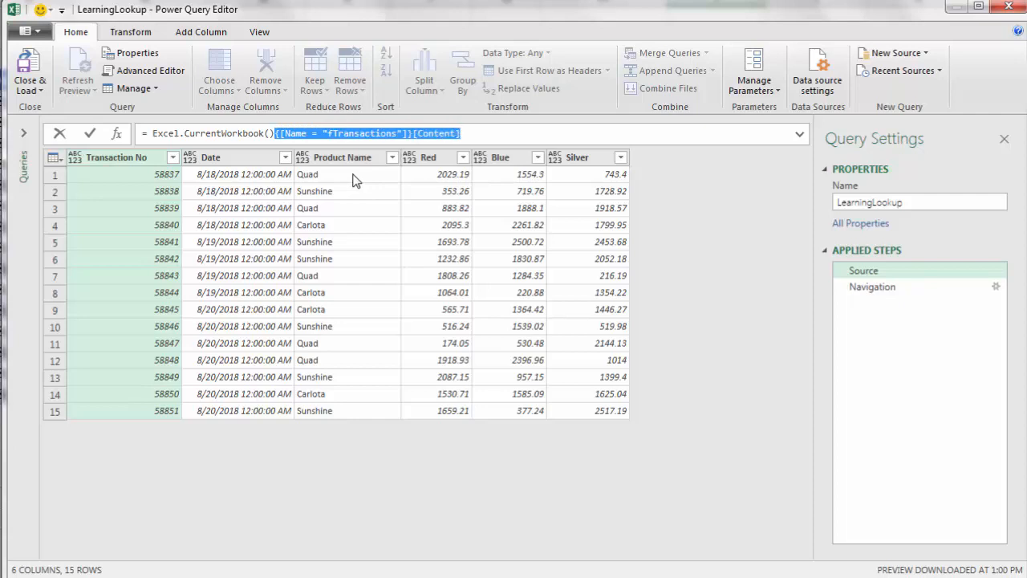
key("ctrl+x")
key("Return")
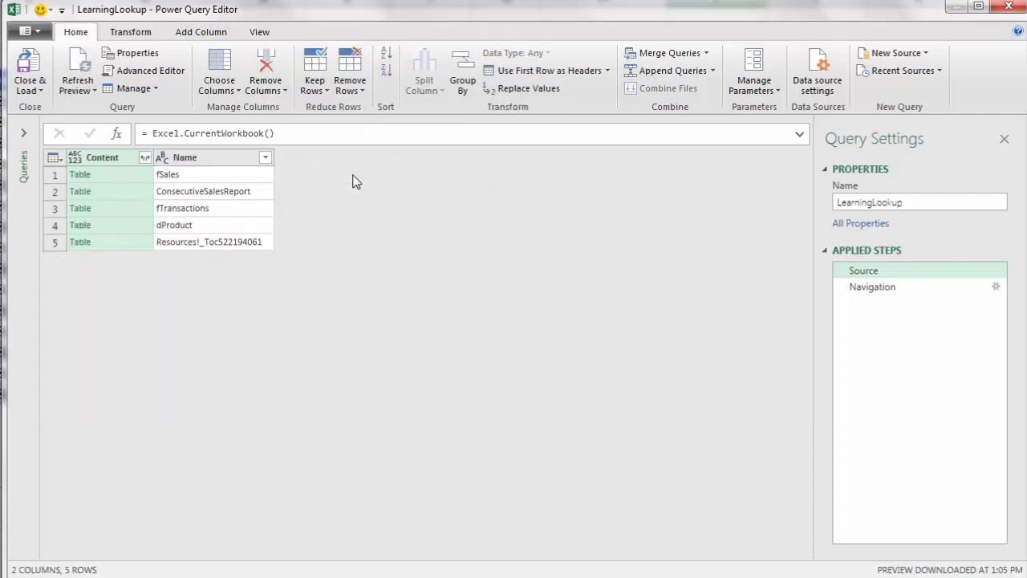
Insert a step that sorts the list of workbook tables by the Name column ascending.
left_click(265, 158)
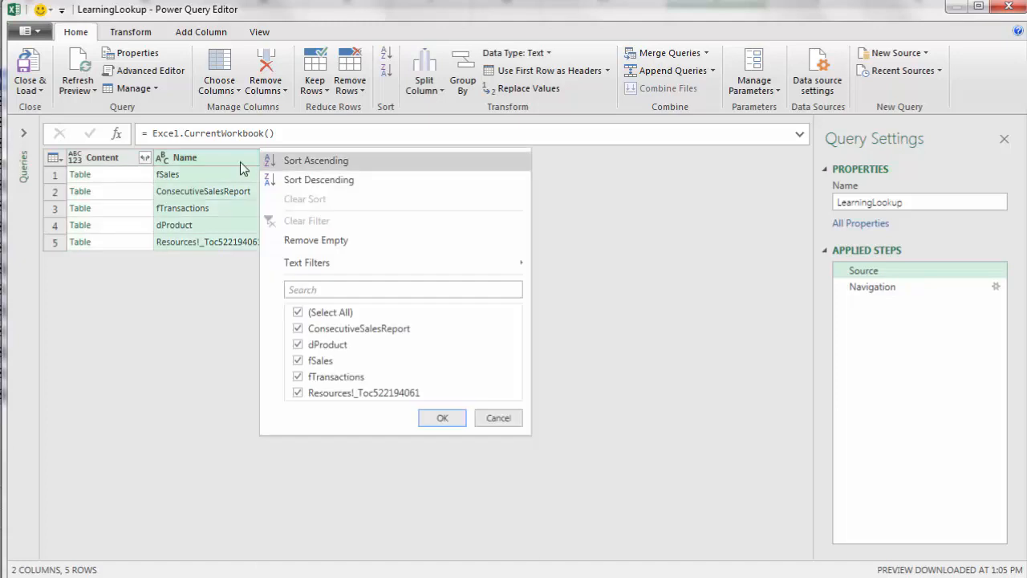
left_click(307, 164)
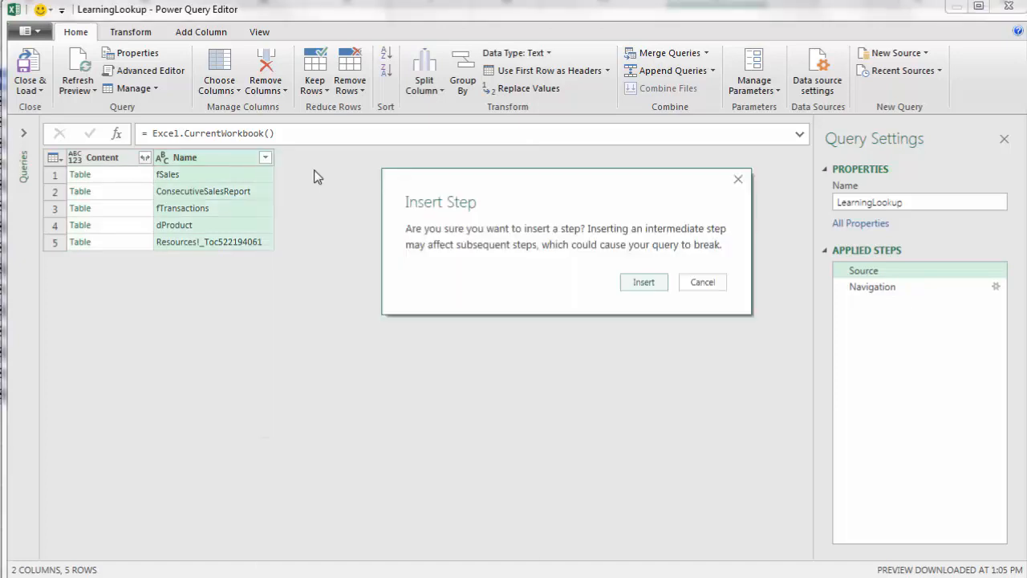
left_click(644, 282)
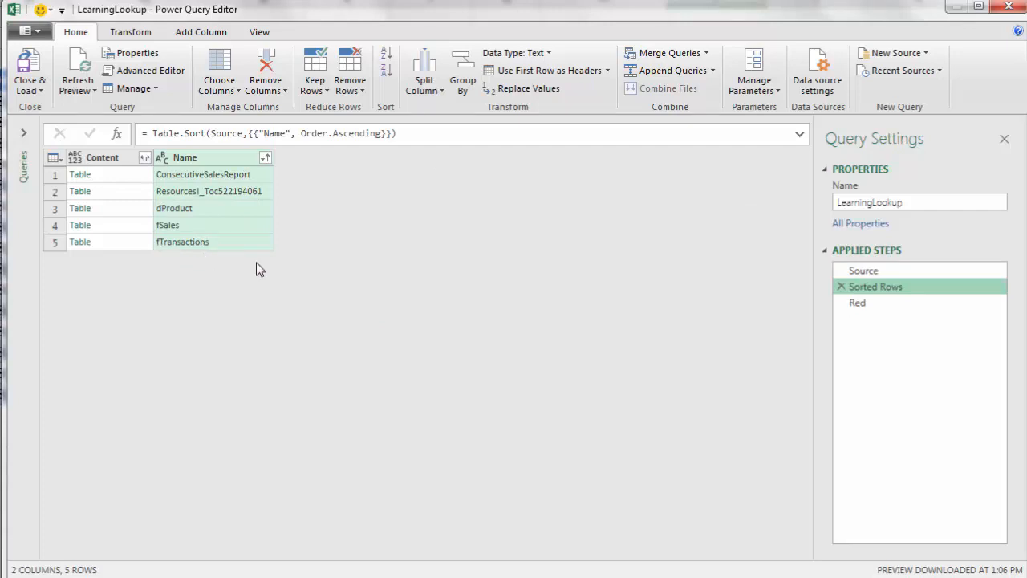
Insert a custom step after Sorted Rows with the formula = #"Sorted Rows"{[Name = "fTransactions"]}[Content].
left_click(116, 135)
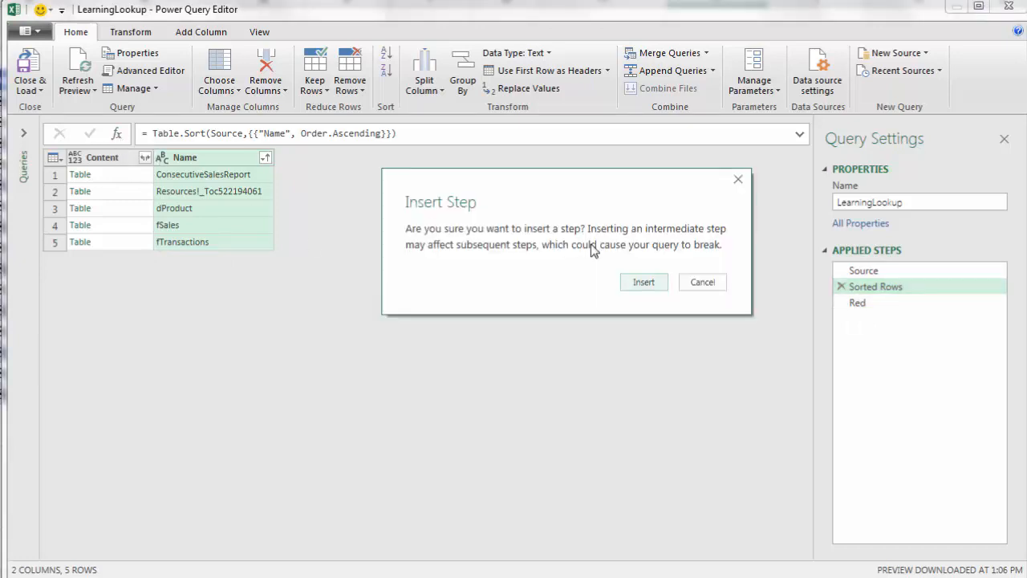
left_click(665, 291)
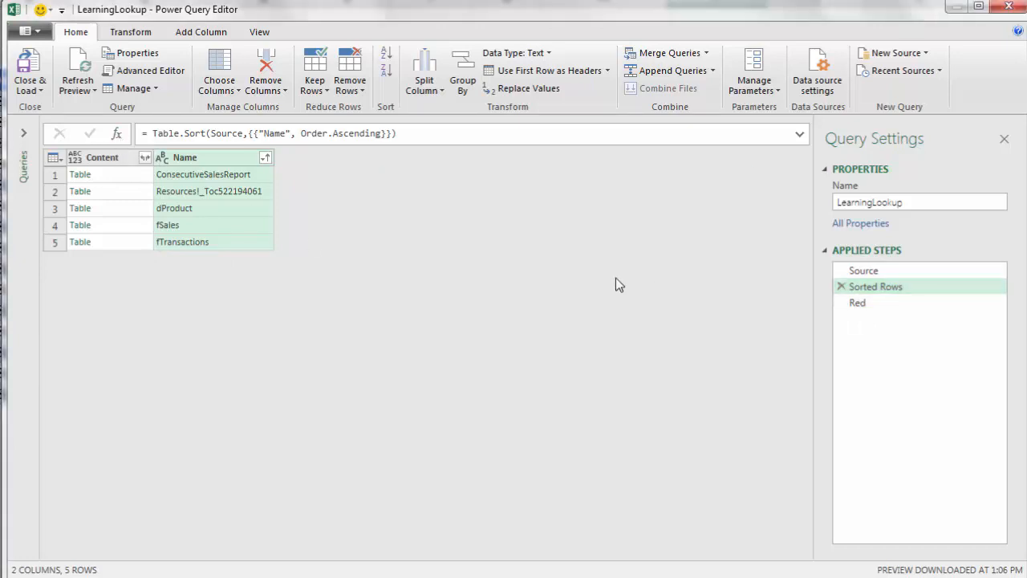
left_click(248, 130)
key("ctrl+v")
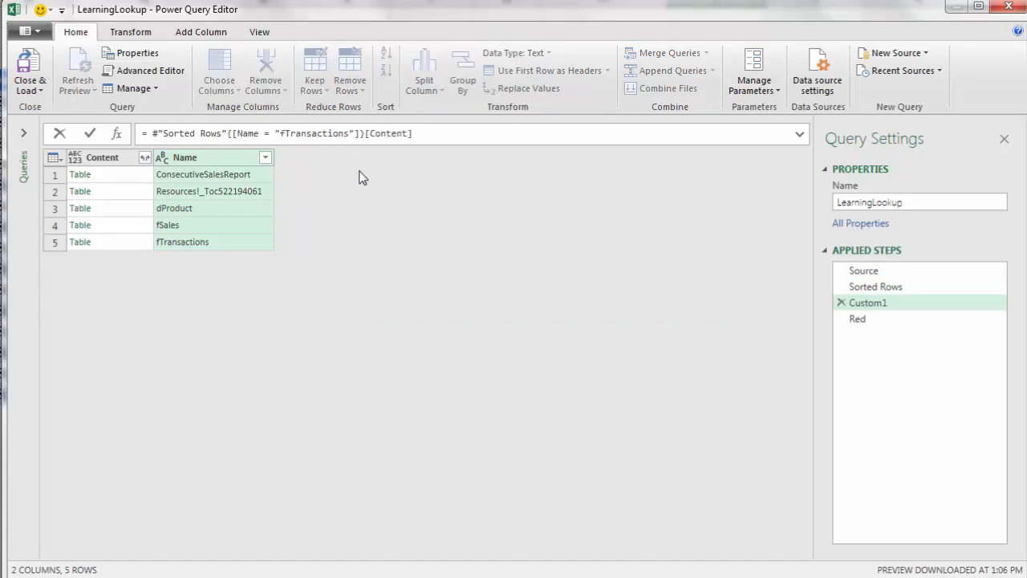
key("Return")
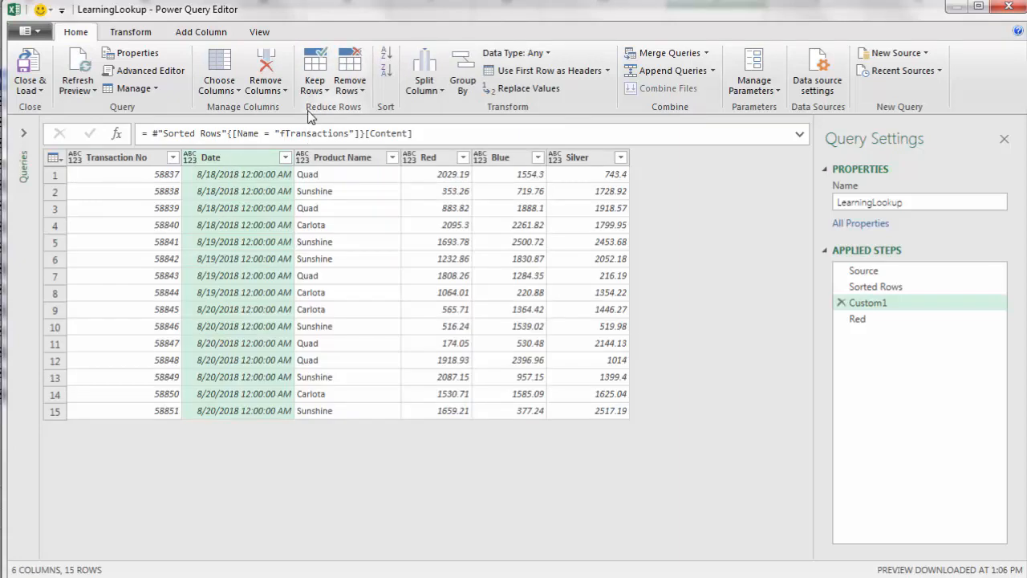
Delete the Custom1 and Sorted Rows steps from the query.
left_click(841, 303)
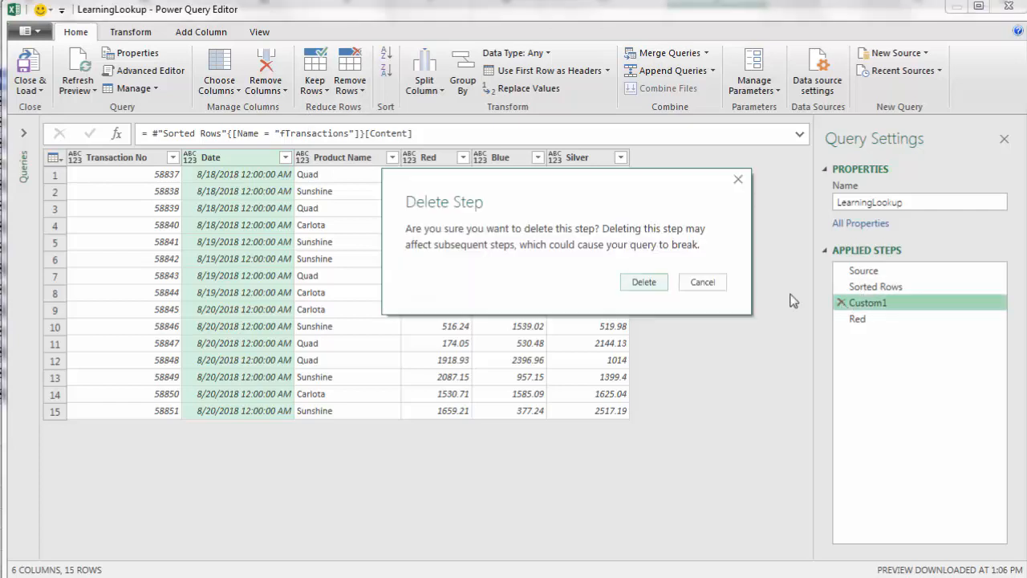
left_click(628, 285)
left_click(841, 287)
left_click(659, 279)
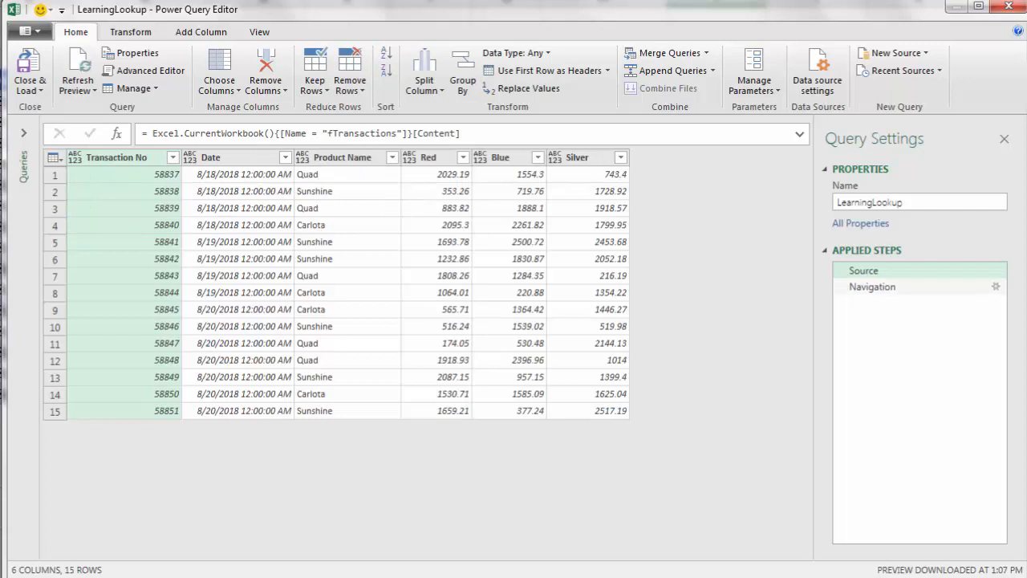
Drill down from the Source step into the Transaction No cell in row 7, replacing the existing Navigation step.
left_click(903, 290)
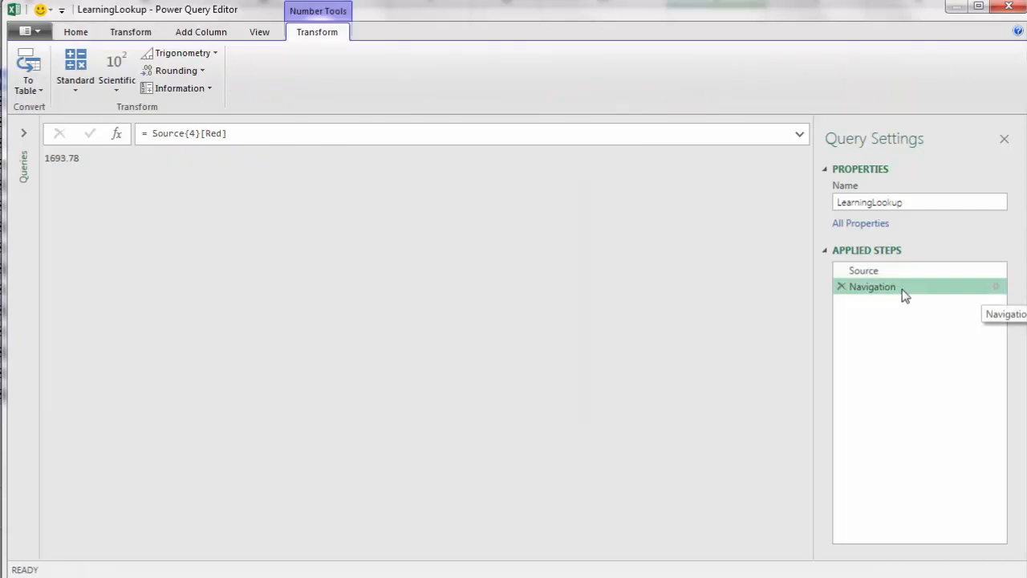
left_click(879, 276)
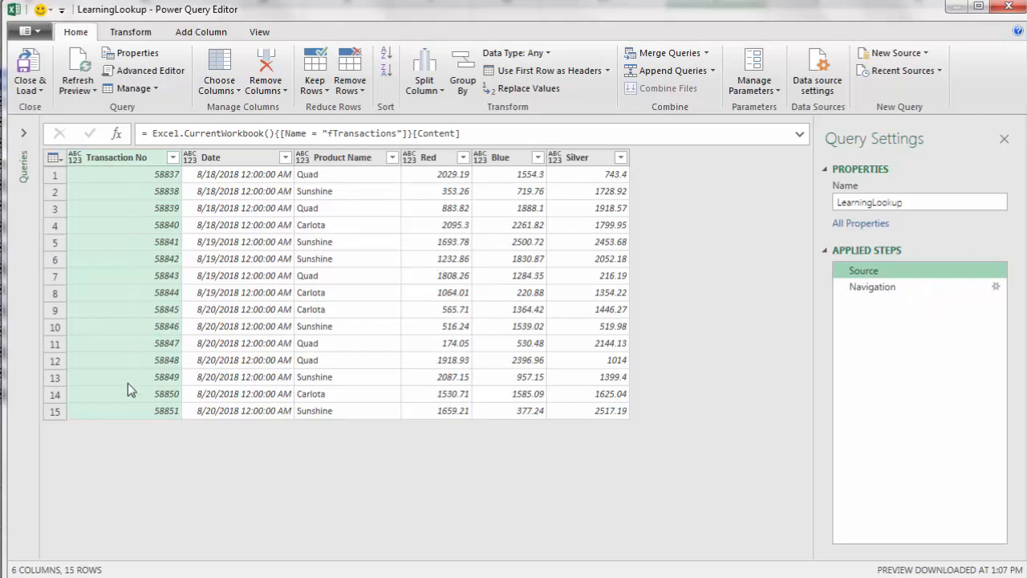
right_click(135, 273)
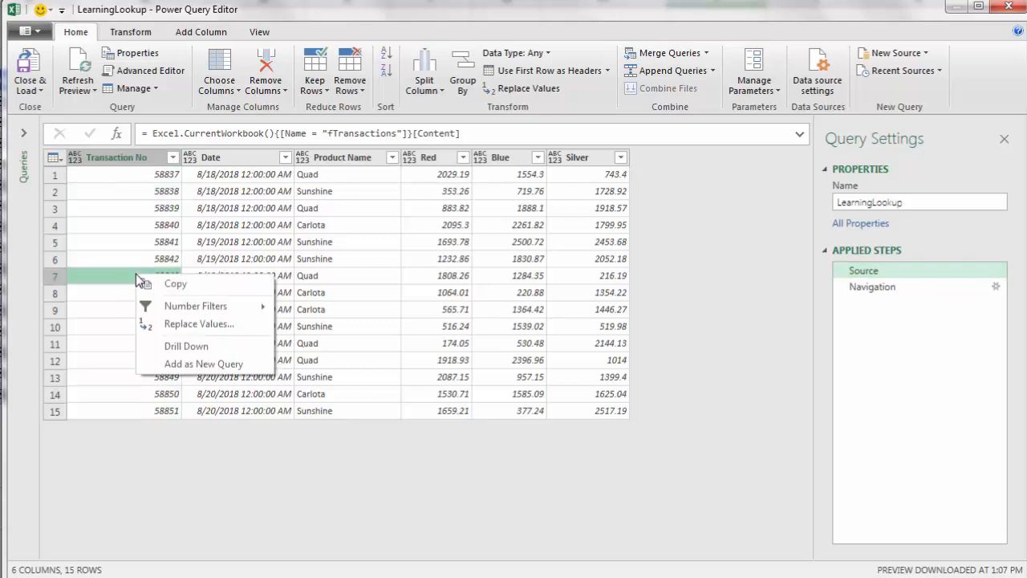
left_click(184, 345)
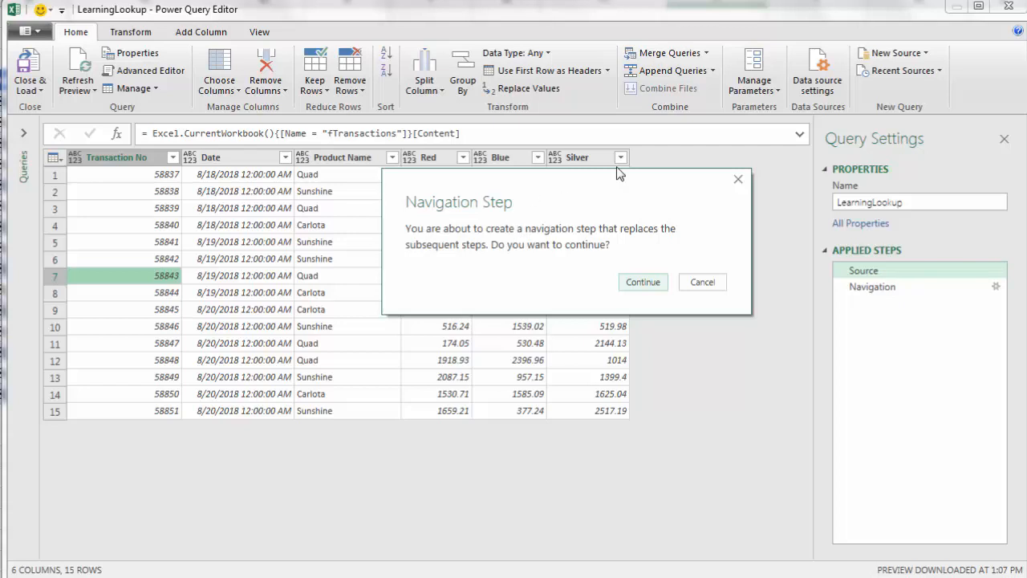
left_click(643, 285)
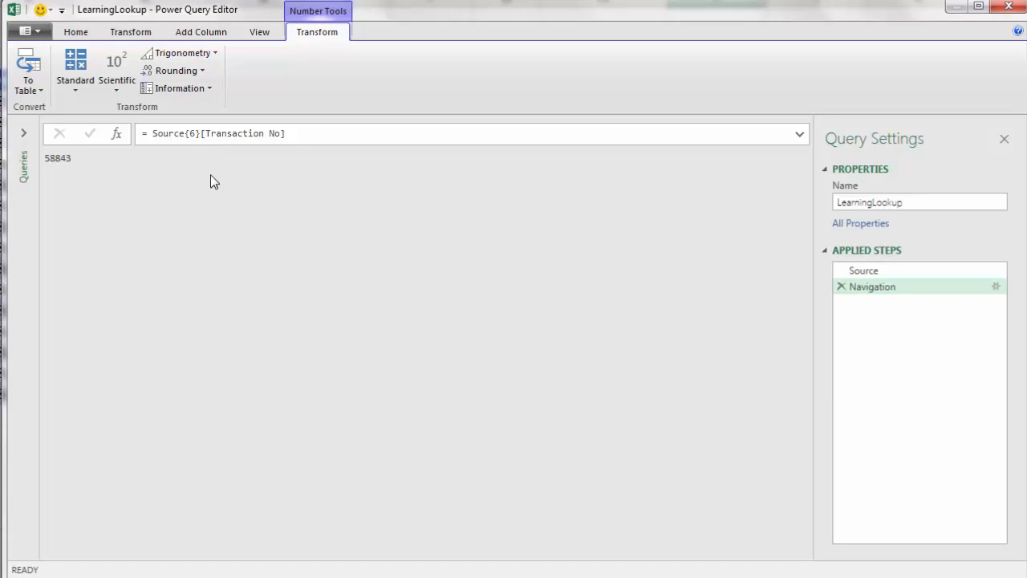
Return to the Source step's table and look through the available transformation, column and view commands.
left_click(886, 272)
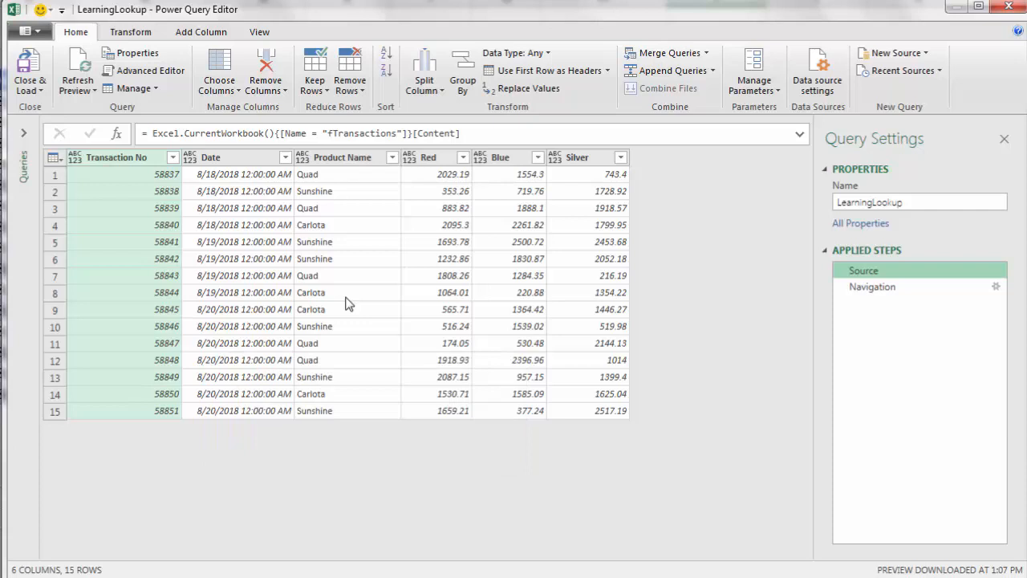
left_click(130, 31)
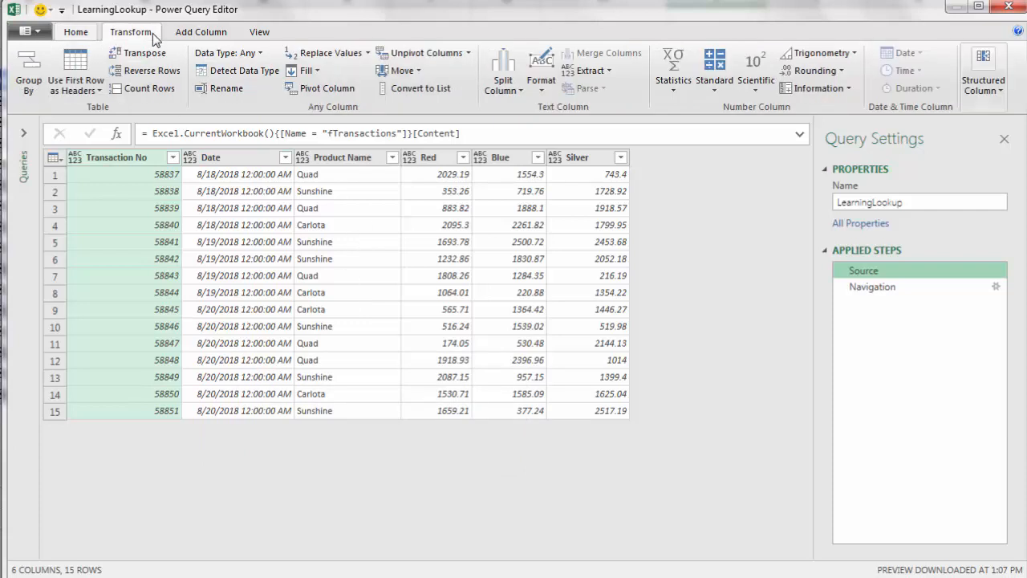
left_click(234, 32)
left_click(259, 33)
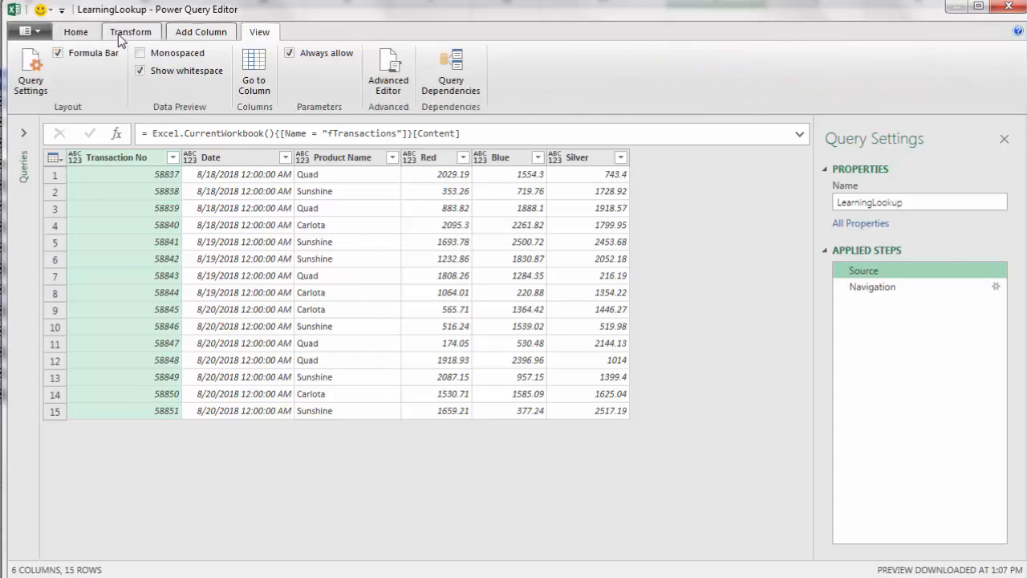
left_click(71, 33)
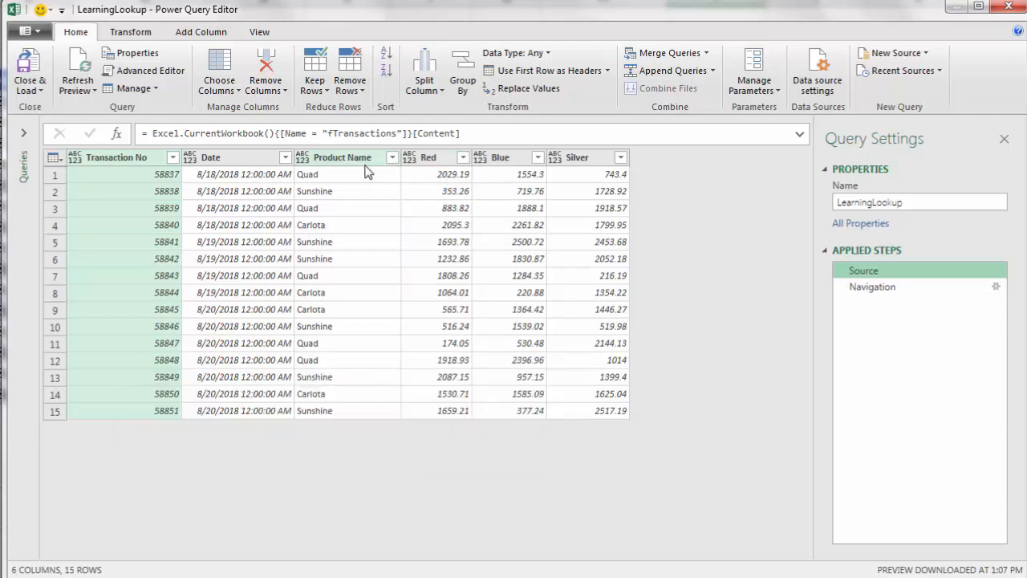
Shorten the Source step's formula to = Excel.CurrentWorkbook() by removing the fTransactions row lookup and the Content reference.
left_click(293, 137)
left_click(487, 135)
key("BackSpace")
key("BackSpace")
key("BackSpace")
key("BackSpace")
key("BackSpace")
key("BackSpace")
key("BackSpace")
key("BackSpace")
key("BackSpace")
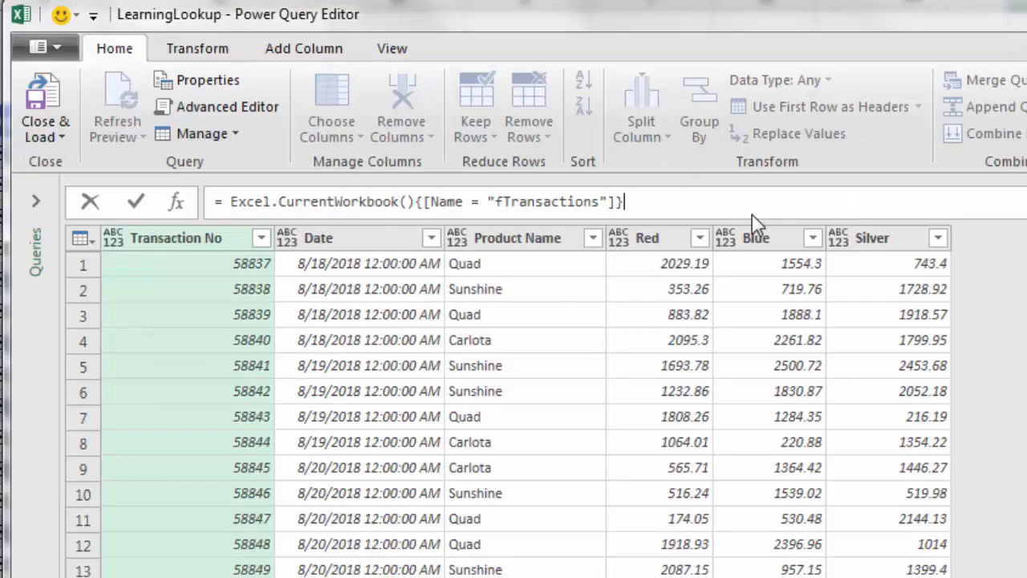
key("BackSpace")
key("BackSpace")
key("BackSpace")
key("BackSpace")
key("BackSpace")
key("BackSpace")
key("BackSpace")
key("BackSpace")
key("BackSpace")
key("BackSpace")
key("BackSpace")
key("BackSpace")
key("BackSpace")
key("BackSpace")
key("BackSpace")
key("BackSpace")
key("BackSpace")
key("BackSpace")
key("BackSpace")
key("BackSpace")
key("Return")
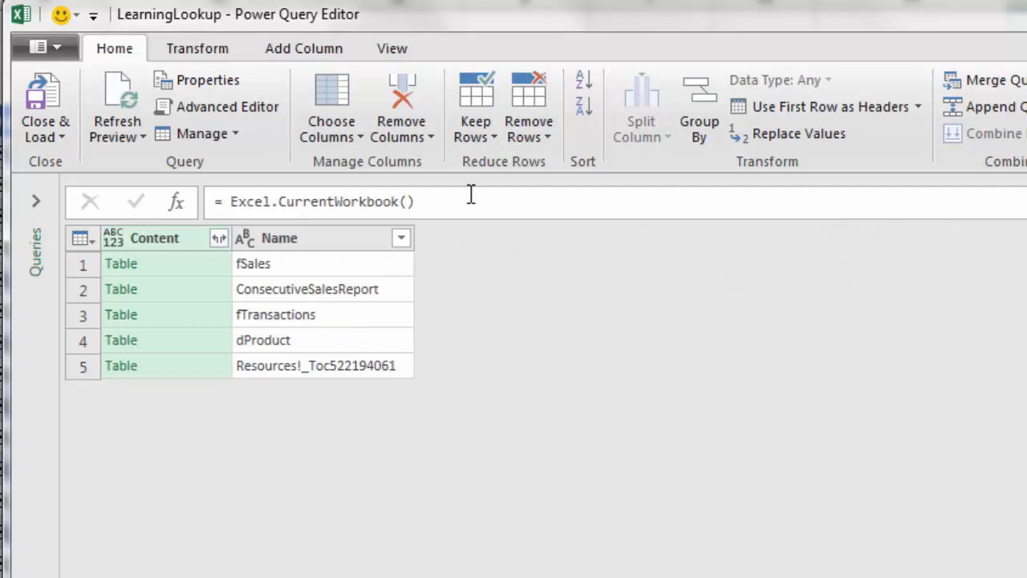
Insert a custom step after the Source step with the formula = Table.Keys(Source).
left_click(176, 202)
left_click(974, 428)
type("Table.Ke")
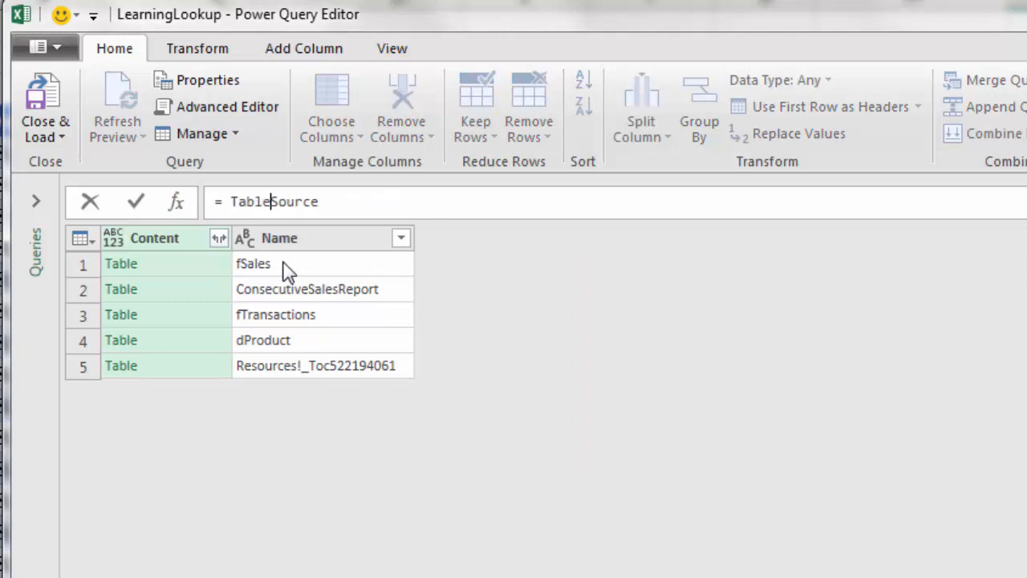
type("ys(")
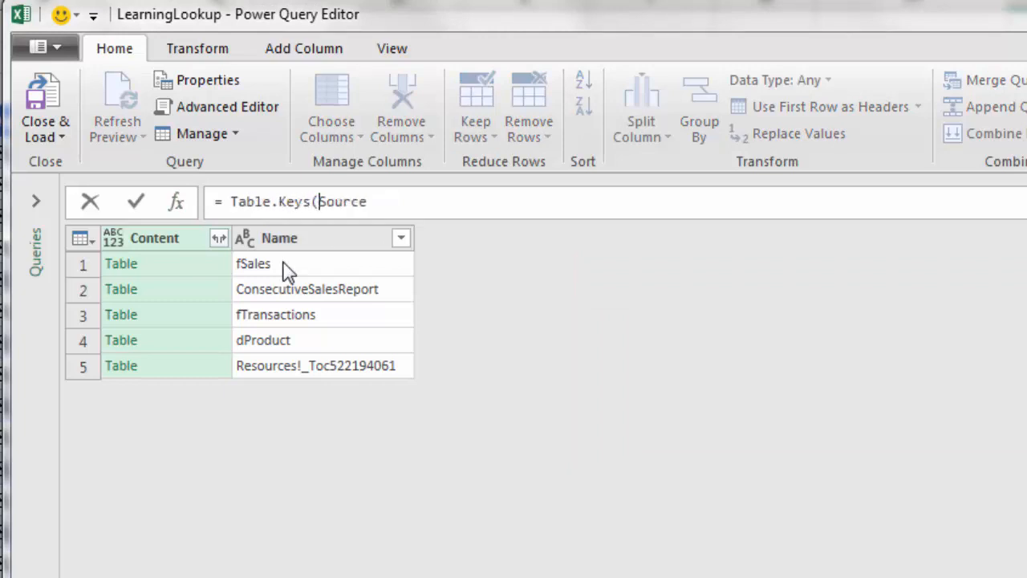
left_click(440, 207)
type(")")
key("Return")
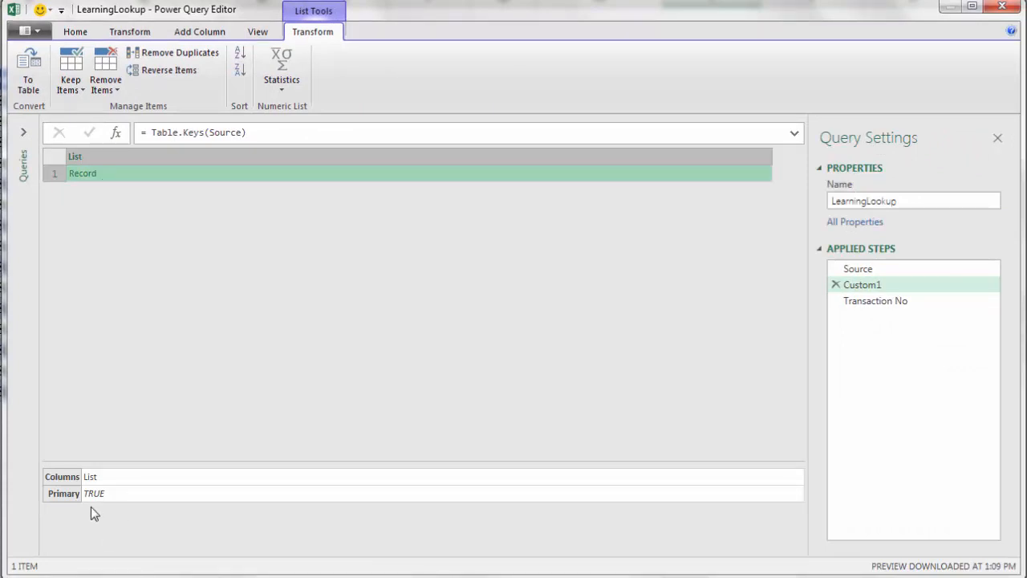
Delete the Custom1 step and set the Source step's formula to = Excel.CurrentWorkbook(){[Name = "fTransactions"]}[Content].
left_click(836, 285)
left_click(858, 269)
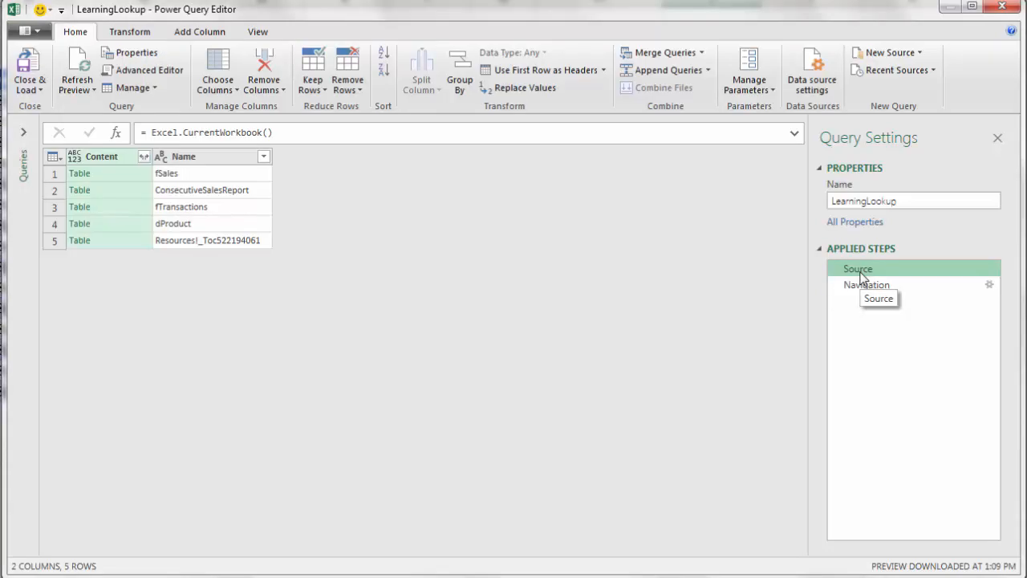
left_click(348, 136)
type("{[Name = \"fTransactions\"]}[Content]")
key("Return")
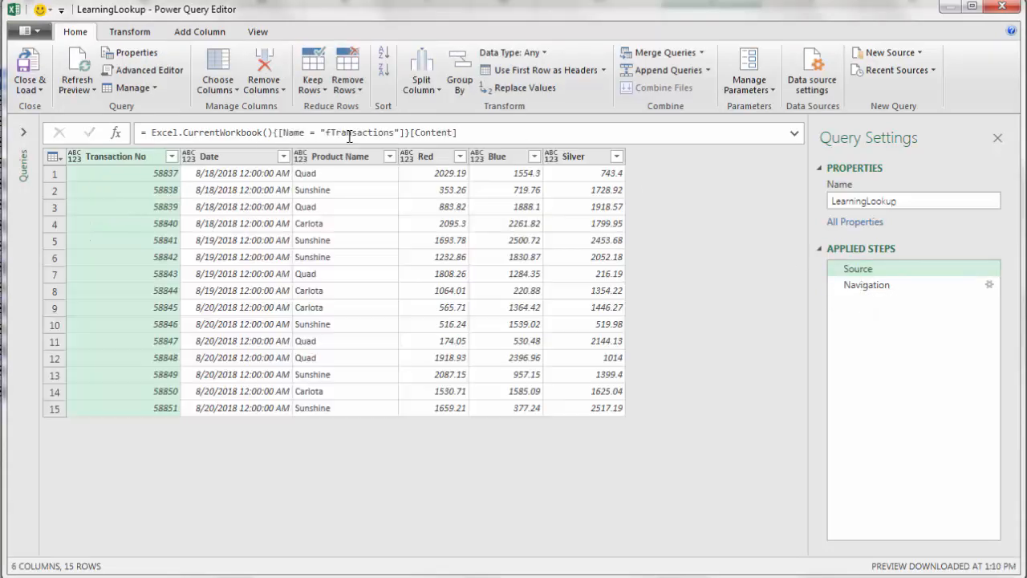
Look at the available cell commands for Product Name in row 9 and Red in row 5 of the Source table.
right_click(351, 311)
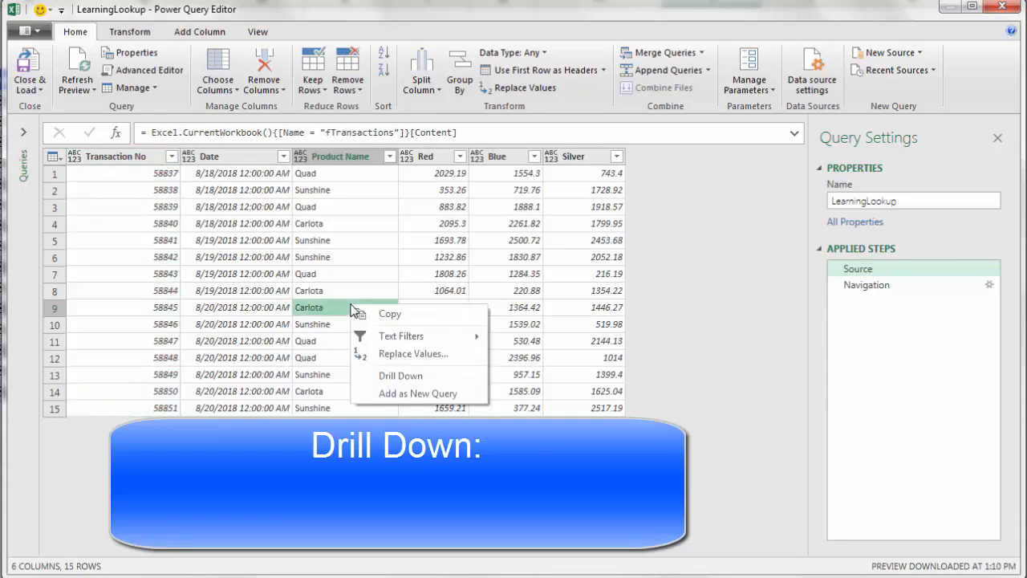
right_click(452, 246)
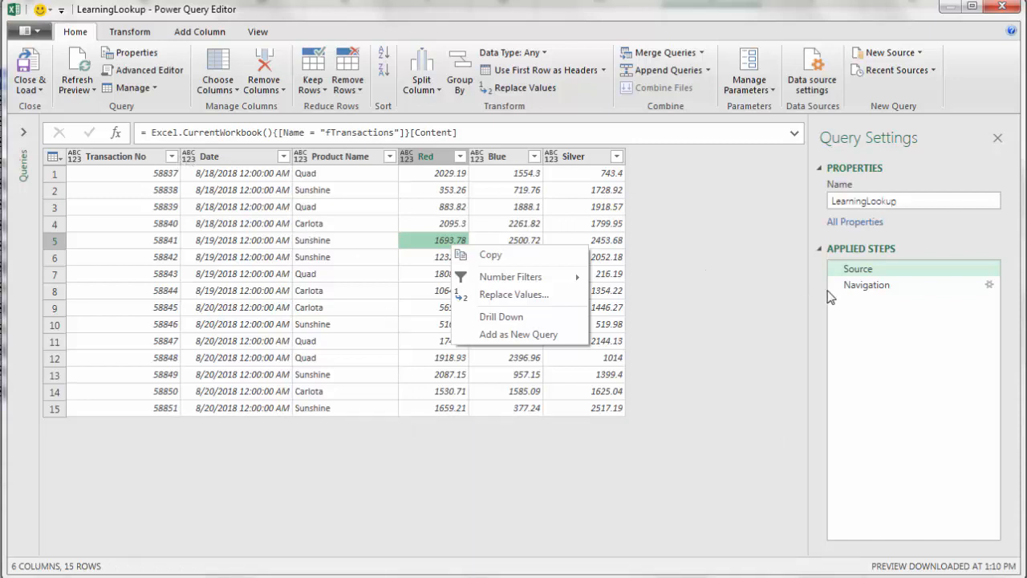
left_click(851, 271)
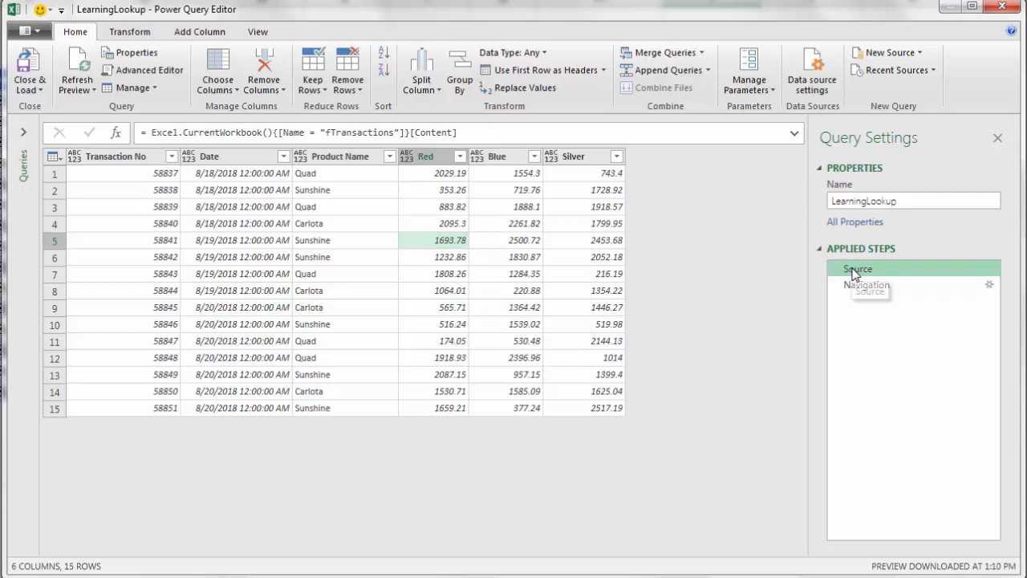
Insert a custom step after Source with the formula = Table.AddKey(Source,{"Transaction No"},true).
left_click(115, 133)
left_click(753, 329)
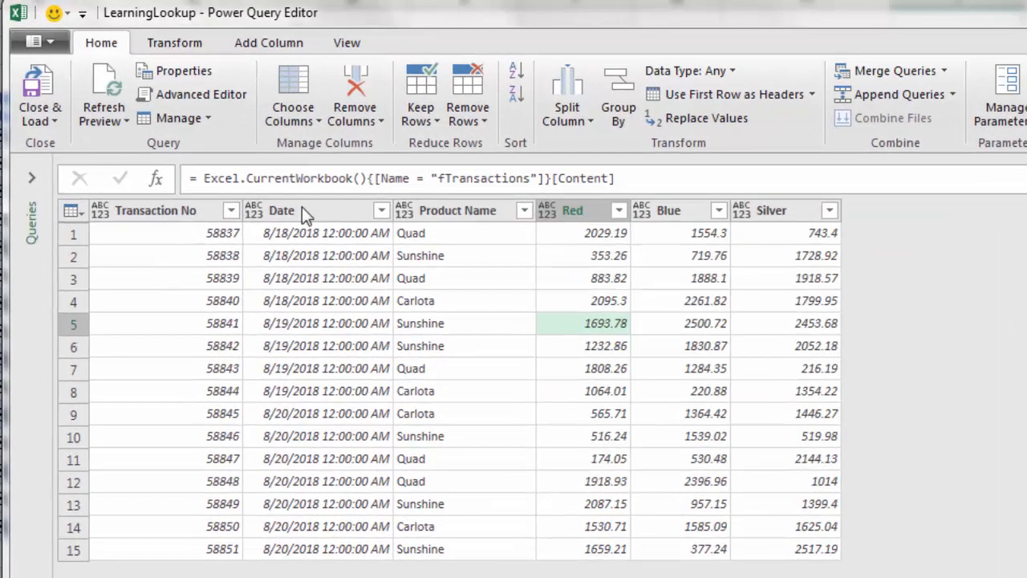
left_click(178, 154)
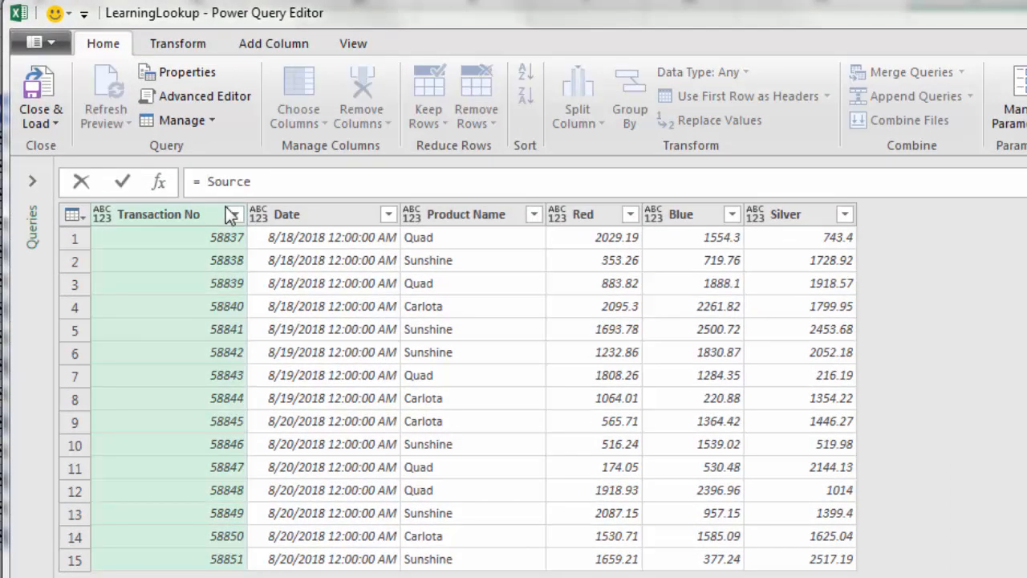
type("Table.AddKey")
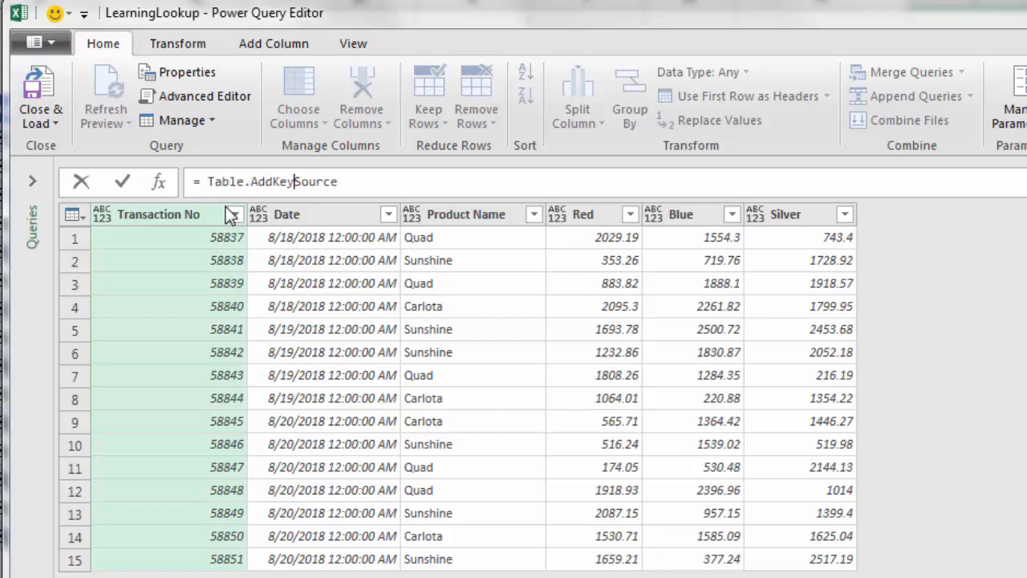
type("(")
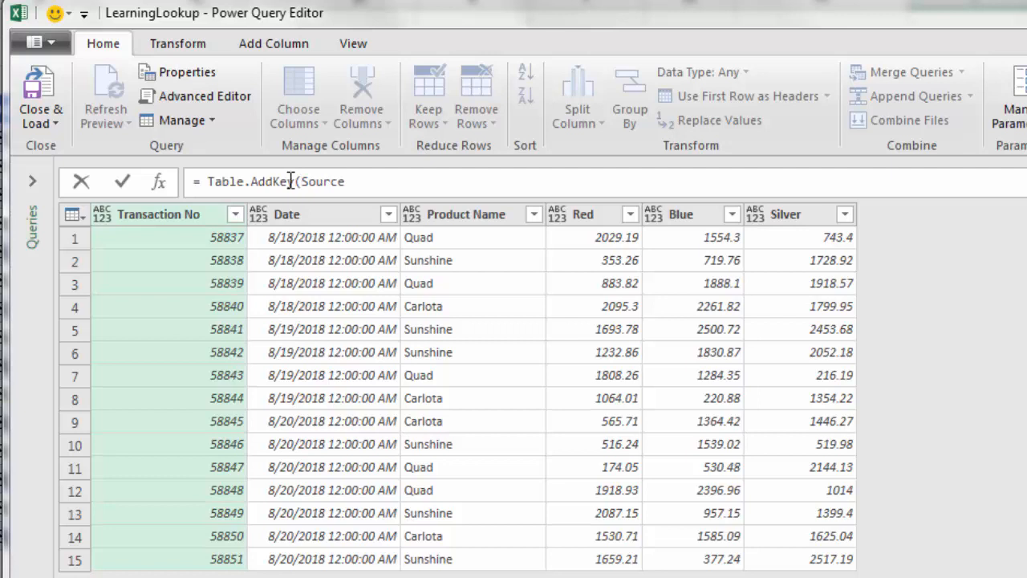
left_click(363, 182)
type("{\"Transaction No\"}")
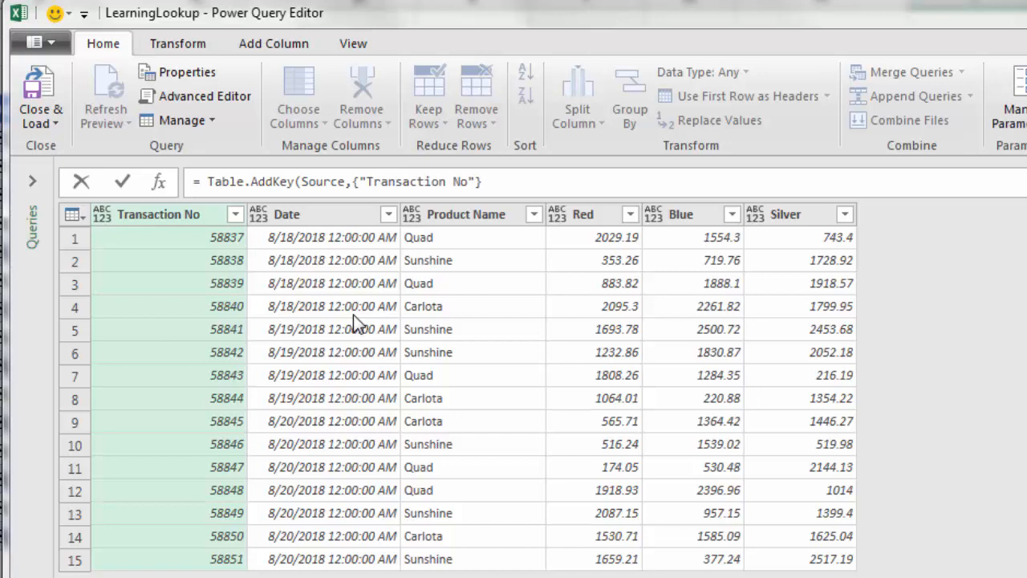
type(",true)")
key("Return")
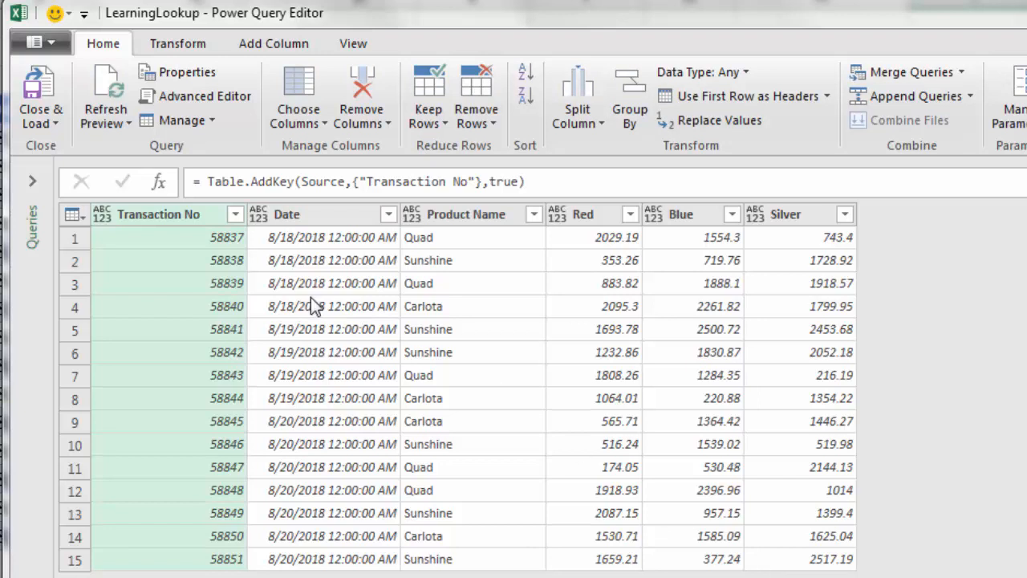
Drill down from the Custom1 step into the Transaction No cell in row 4, replacing the subsequent step.
right_click(234, 310)
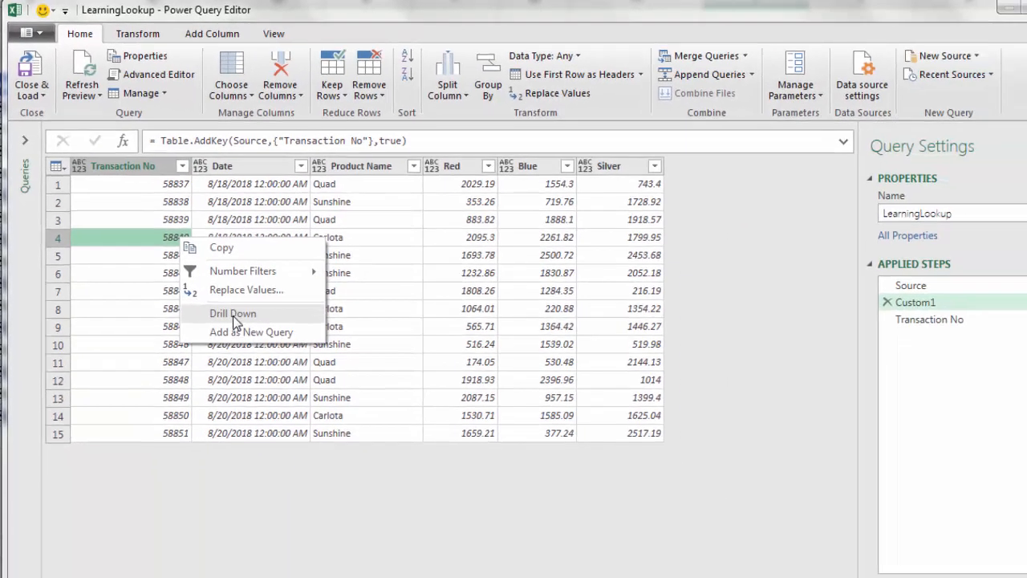
left_click(300, 406)
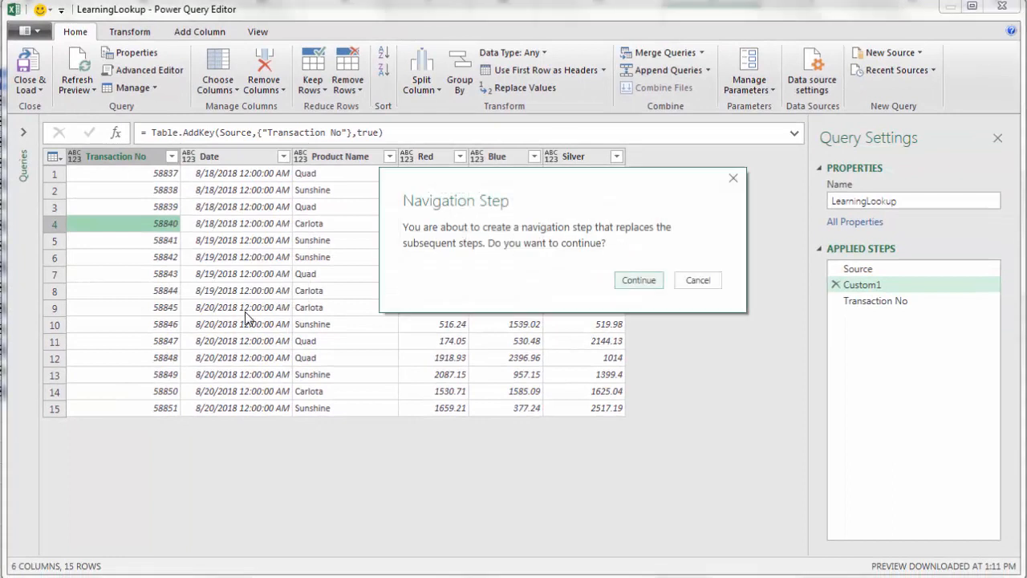
left_click(622, 273)
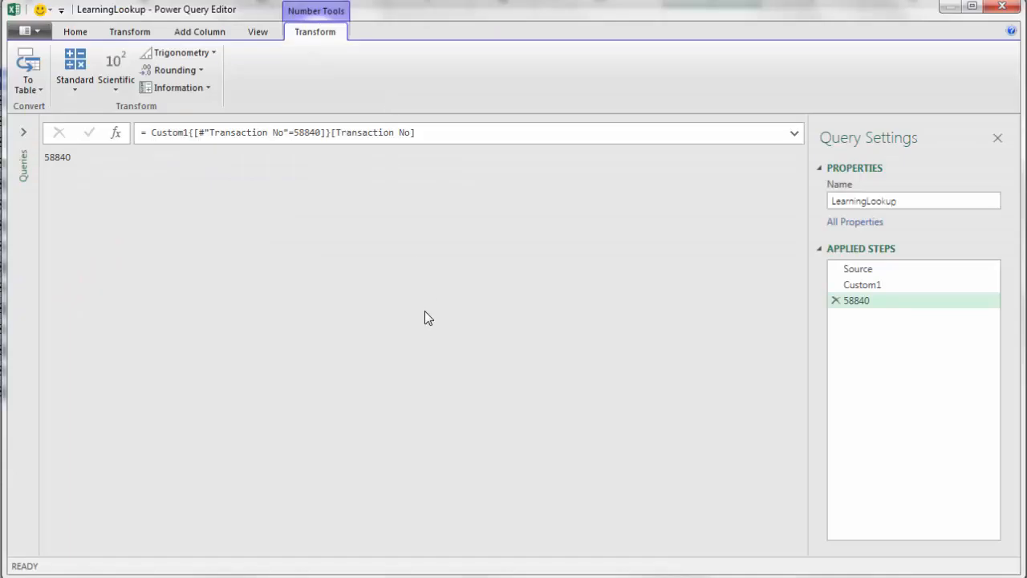
Delete the Custom1 step that adds the table key.
left_click(845, 289)
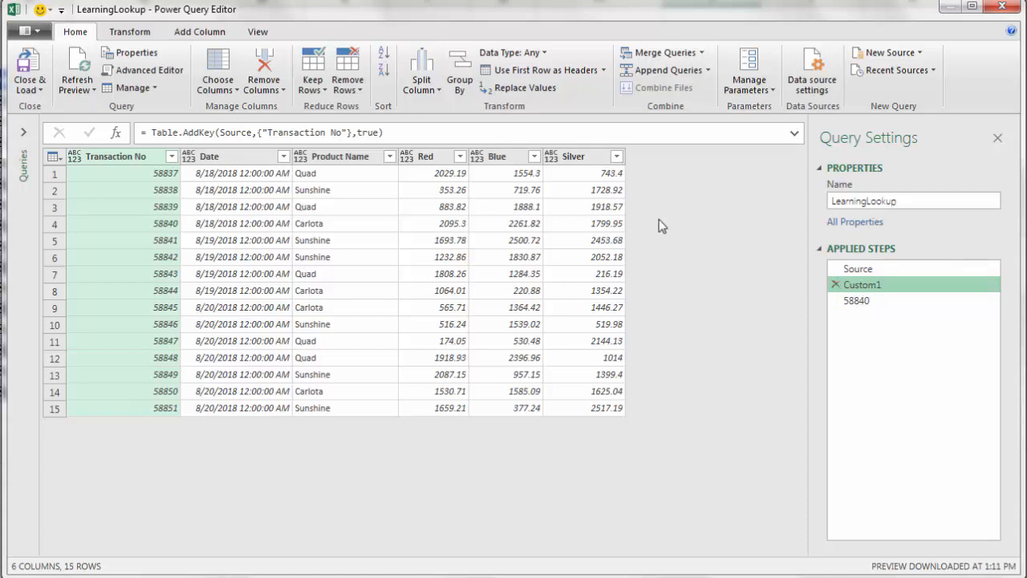
left_click(835, 285)
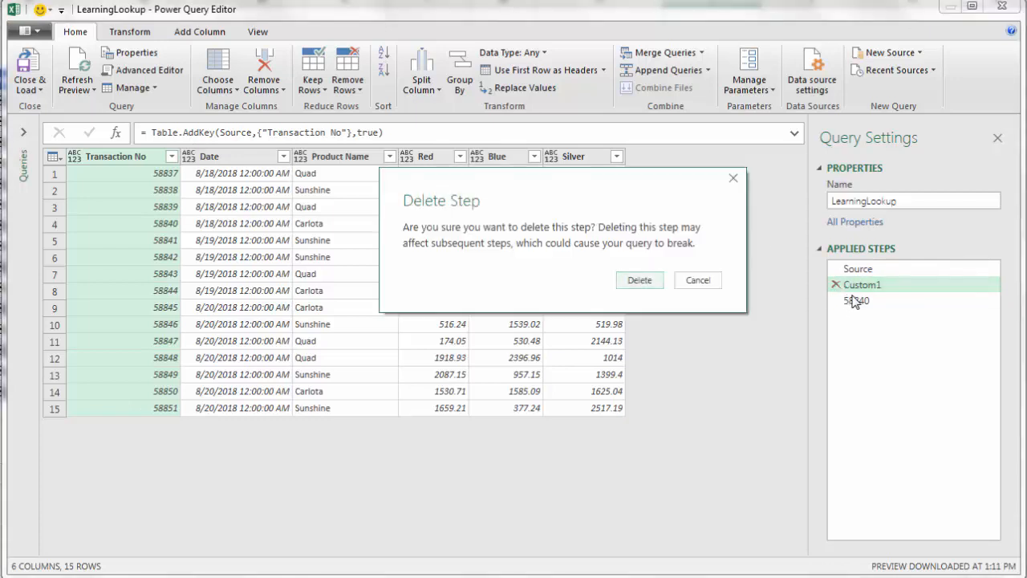
left_click(639, 281)
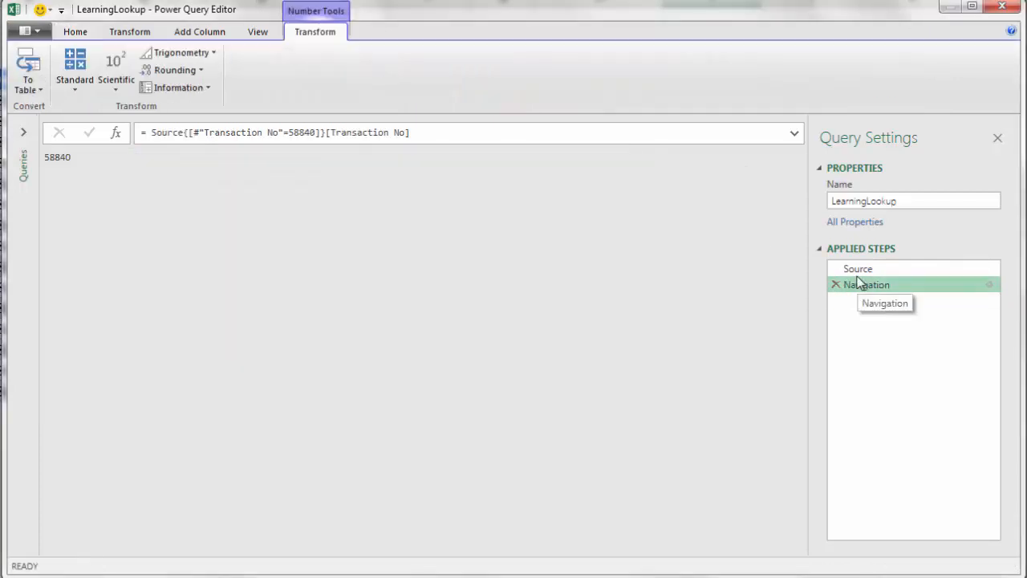
Remove duplicates from the Transaction No column of the Source table, inserting the operation as an intermediate step.
left_click(854, 272)
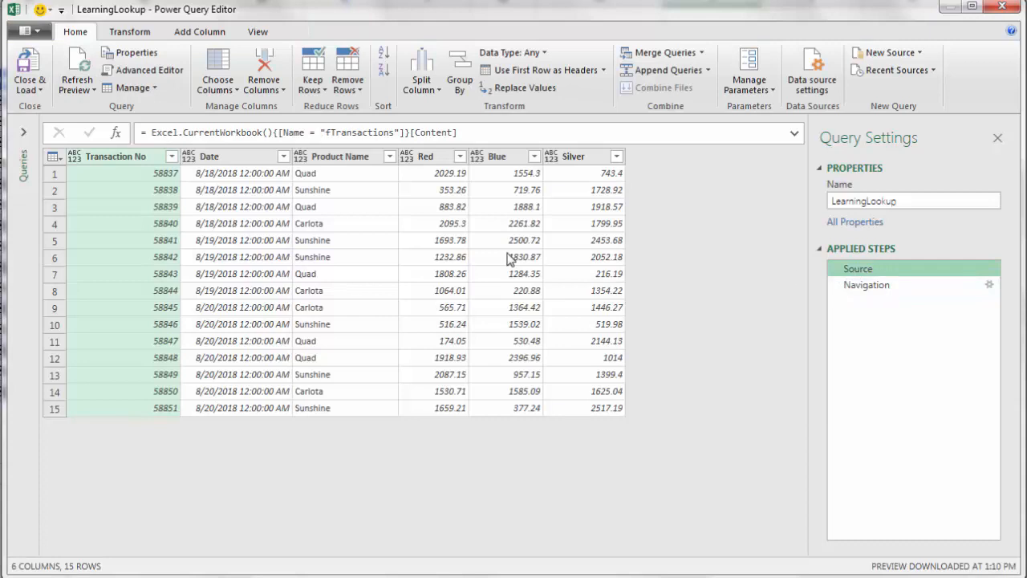
left_click(141, 158)
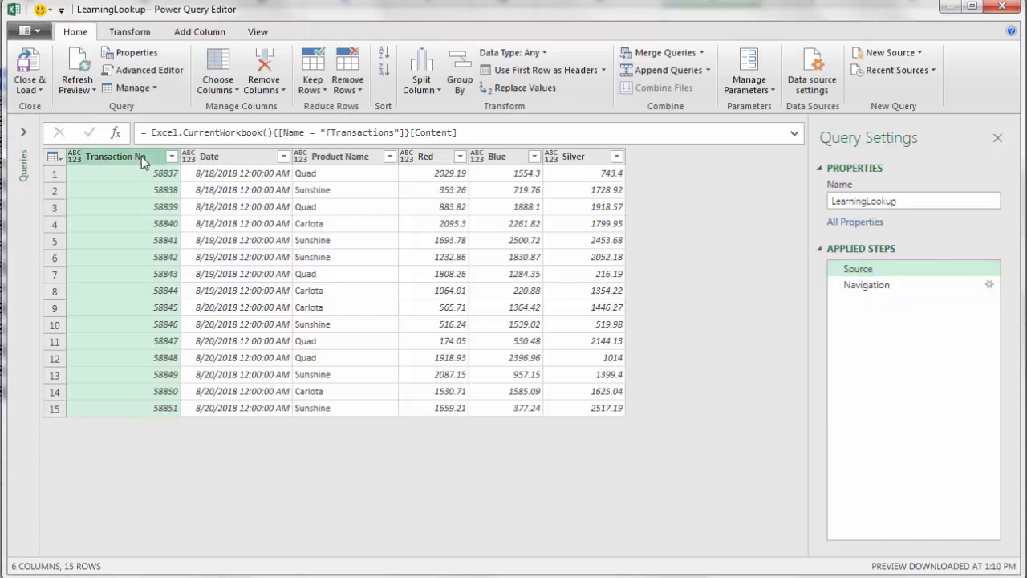
right_click(141, 157)
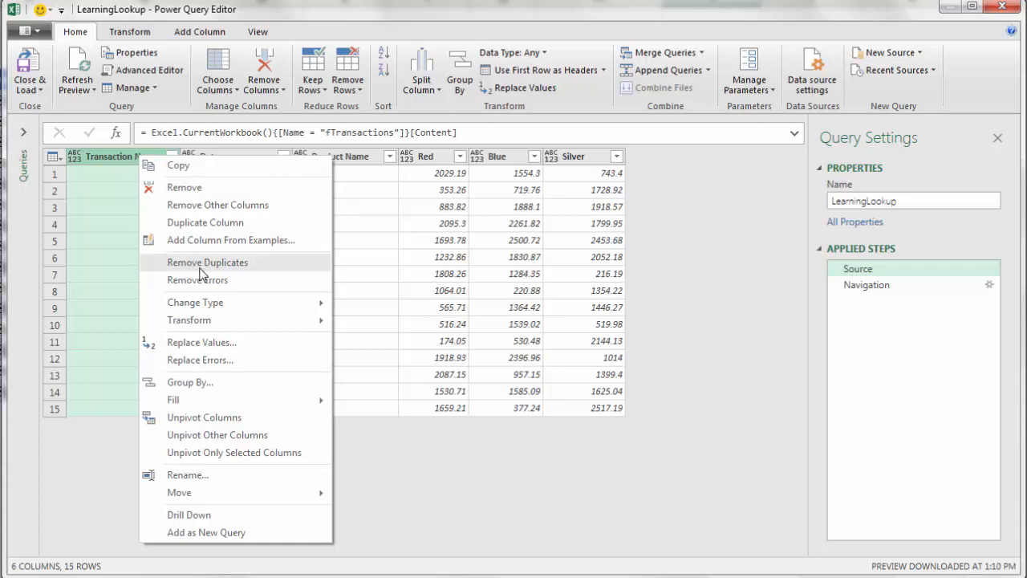
left_click(241, 269)
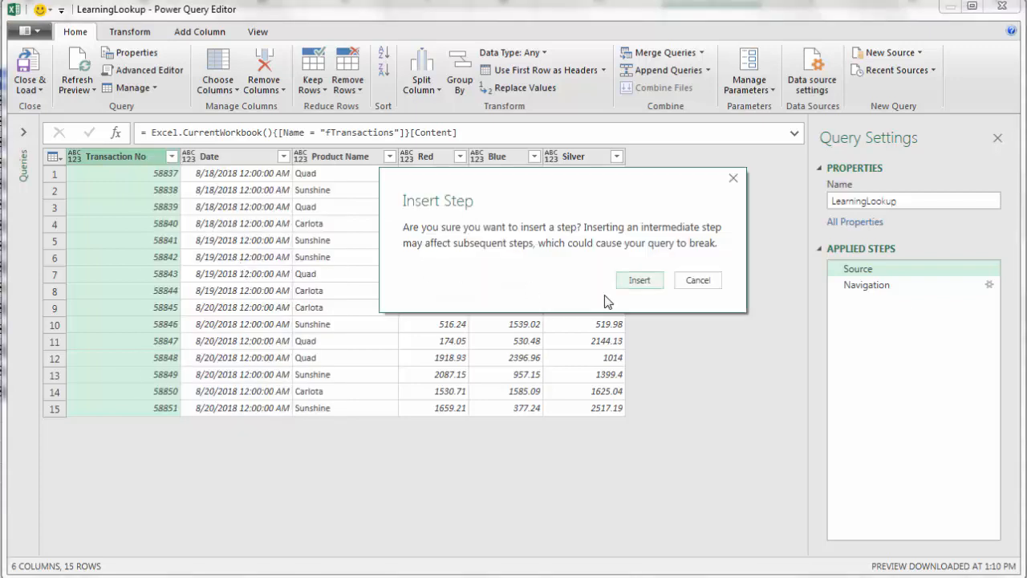
left_click(637, 281)
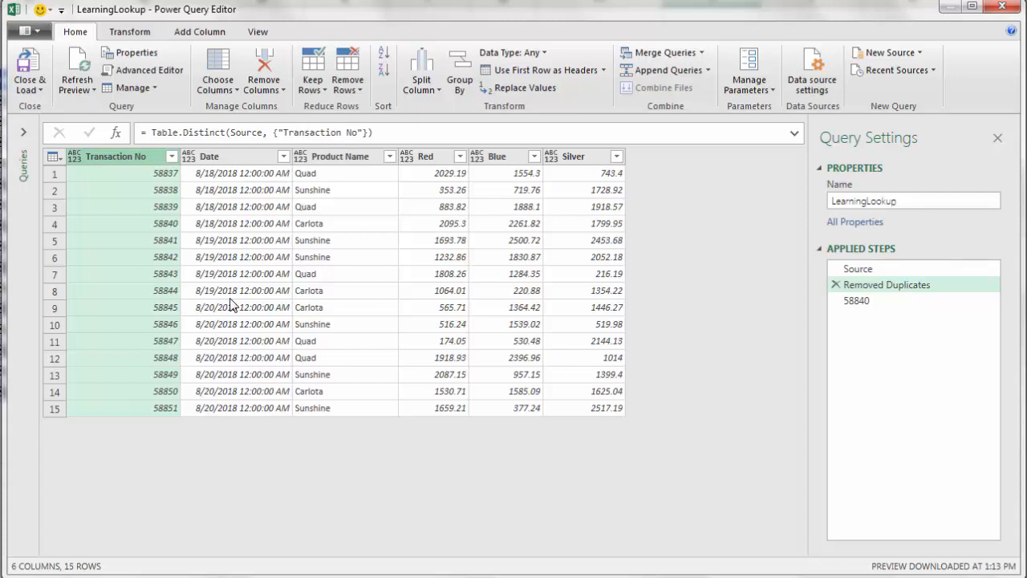
Check the keys with an inserted step = Table.Keys(#"Removed Duplicates"), and delete that Custom1 step again.
left_click(117, 133)
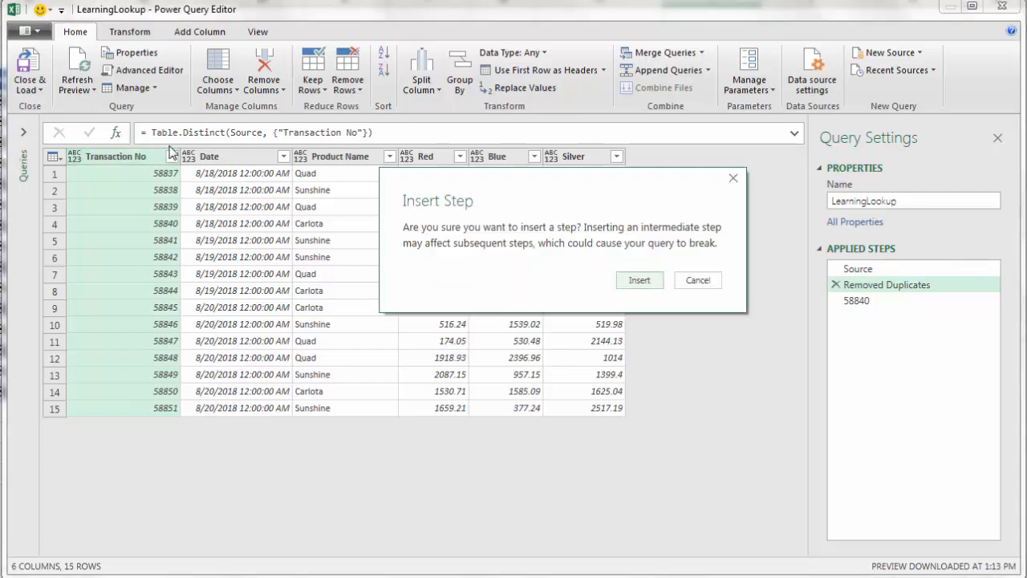
left_click(640, 280)
type("Table.Keys(#\"Removed Duplicates")
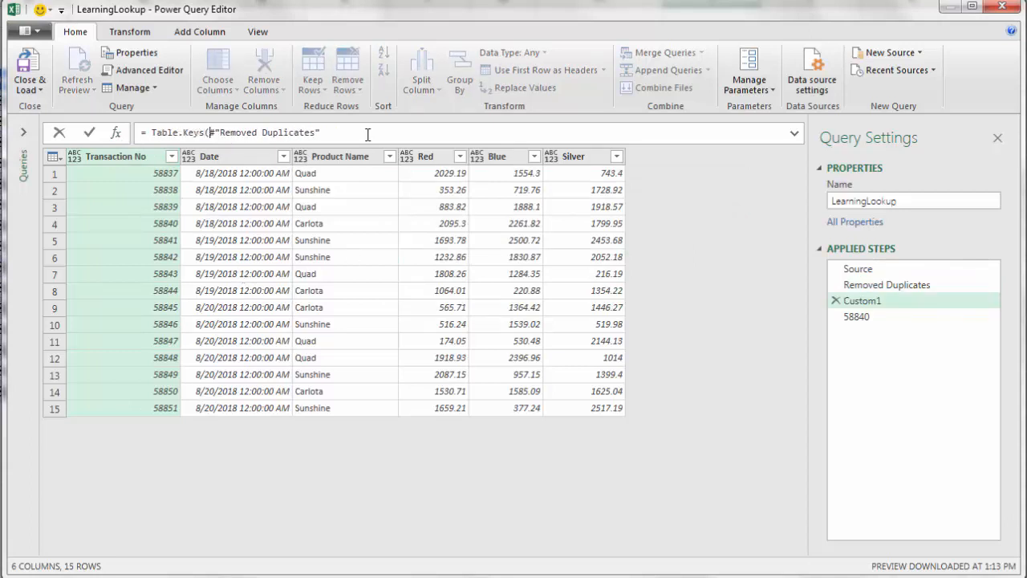
type(")")
key("Return")
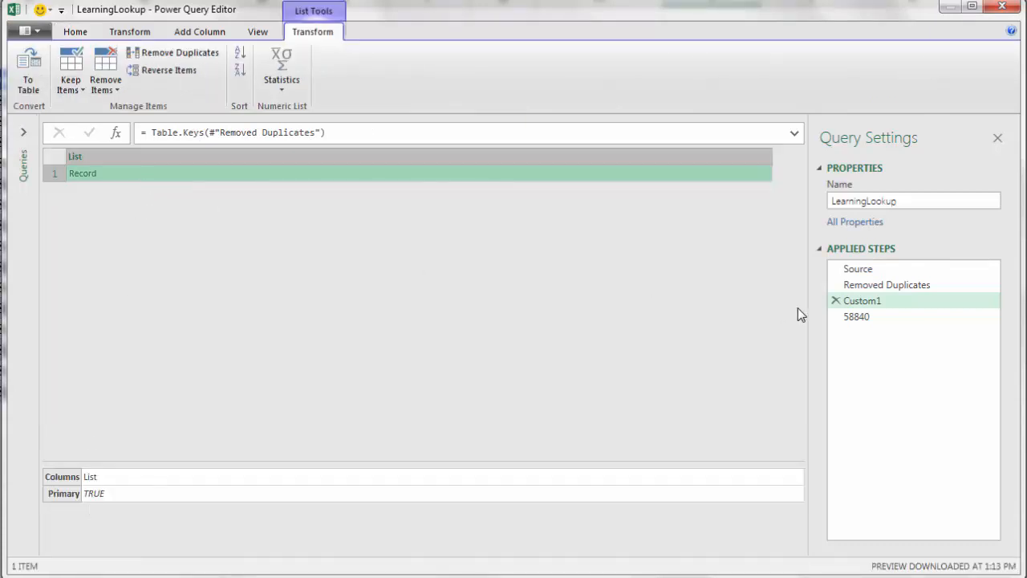
left_click(835, 301)
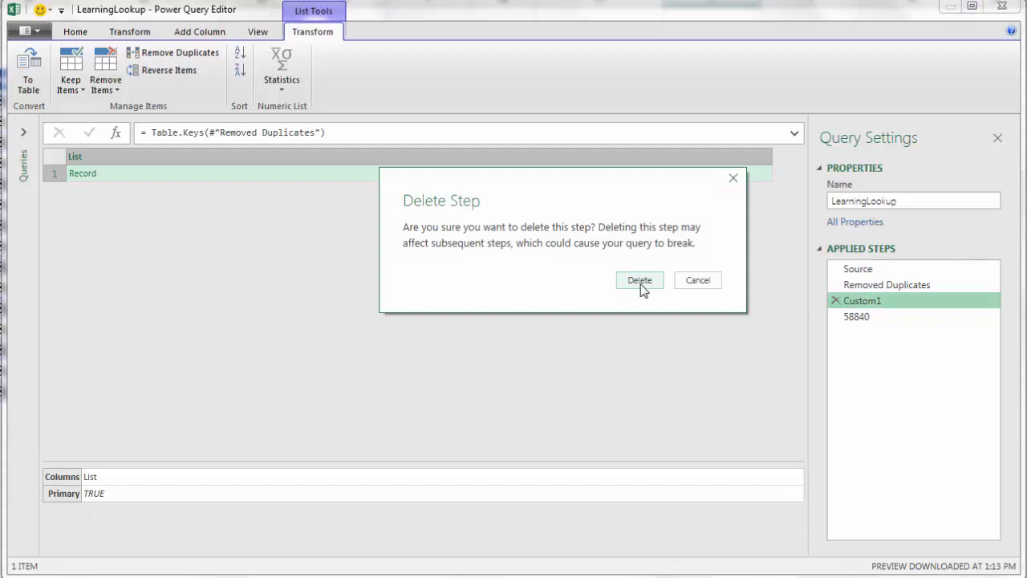
left_click(640, 281)
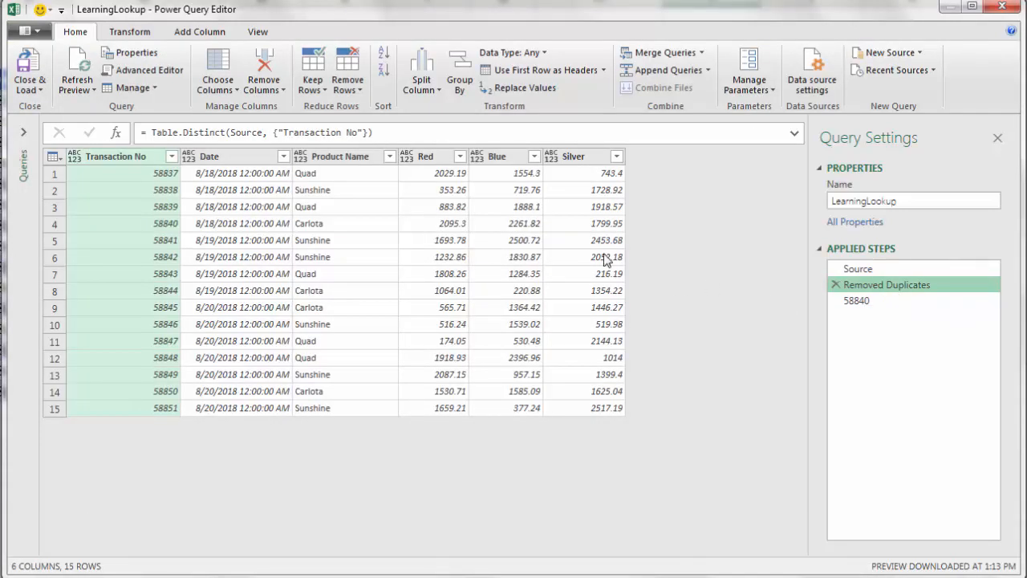
Drill down from the Removed Duplicates step into the Transaction No cell in row 6, replacing the subsequent step.
right_click(170, 256)
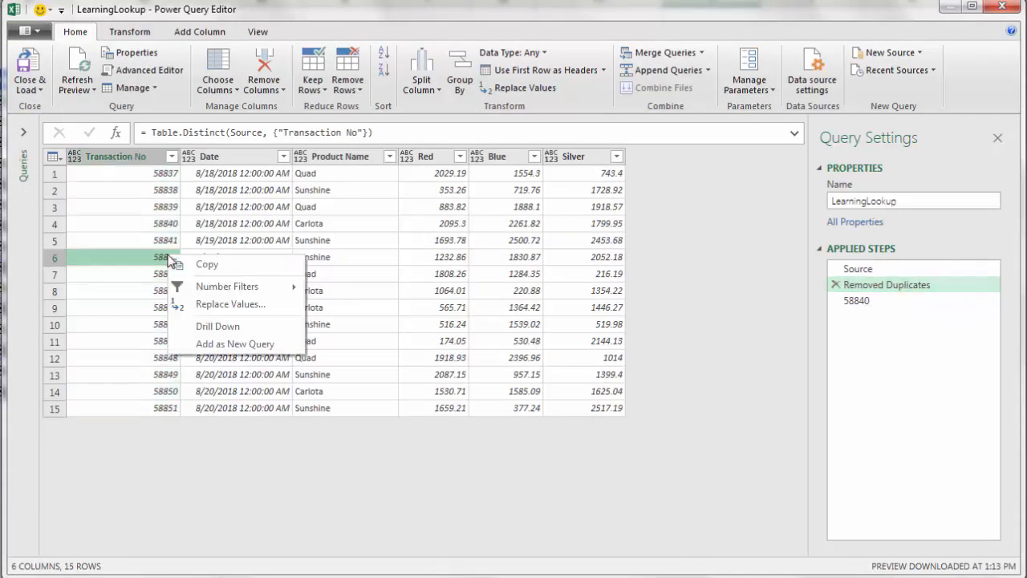
left_click(200, 329)
left_click(636, 279)
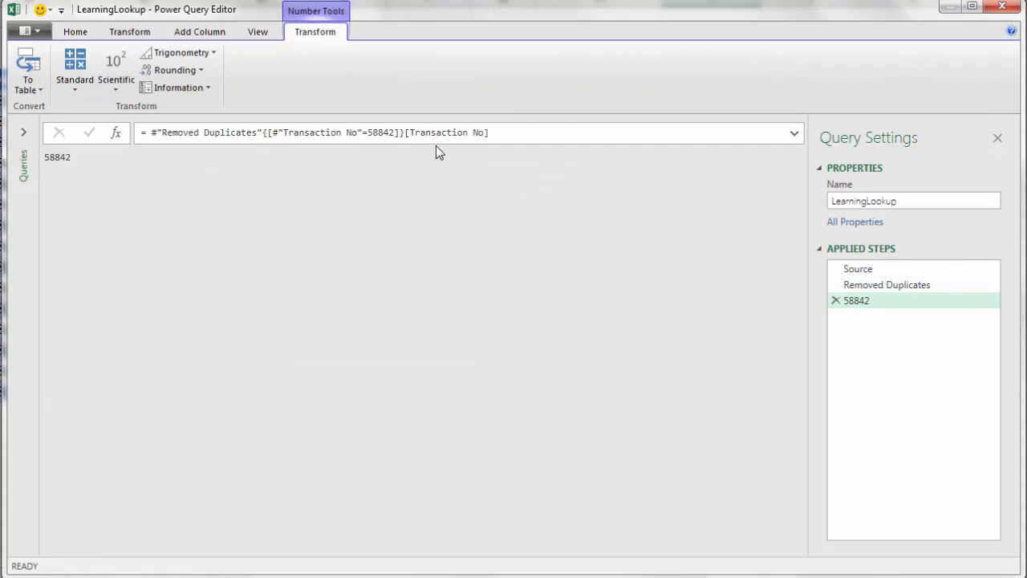
Delete the Removed Duplicates step from the query.
left_click(851, 288)
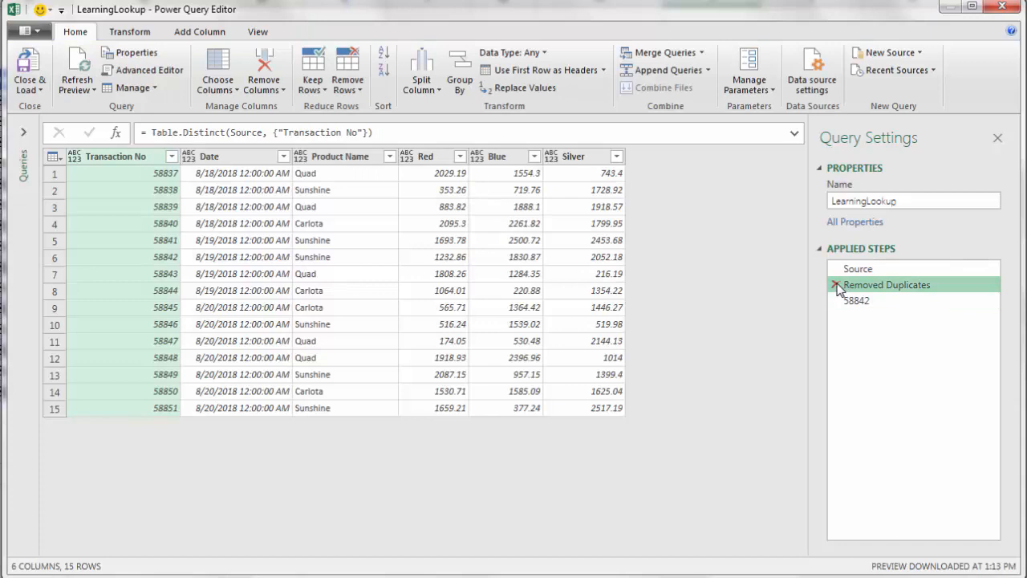
left_click(837, 287)
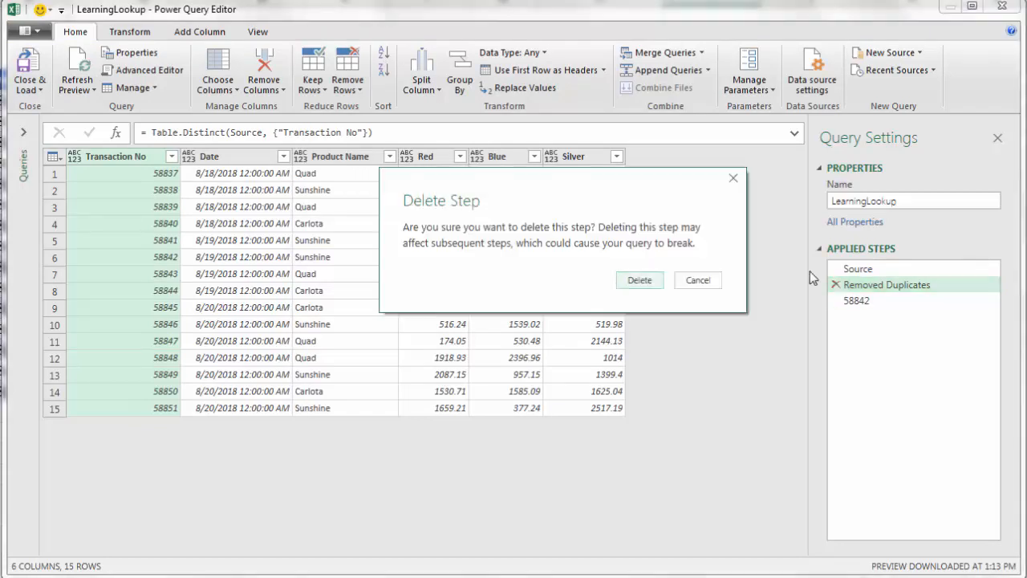
left_click(647, 283)
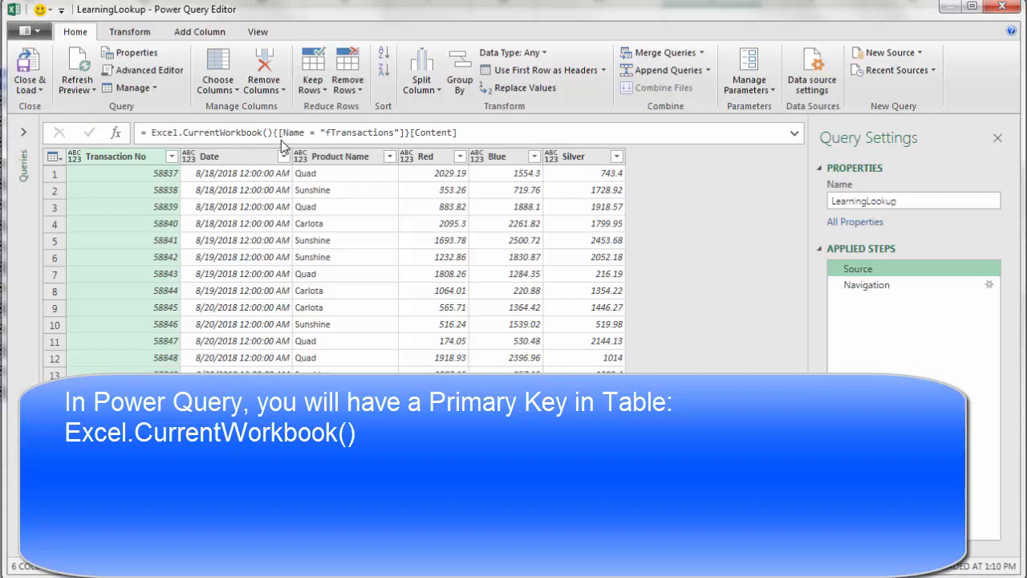
left_click(347, 85)
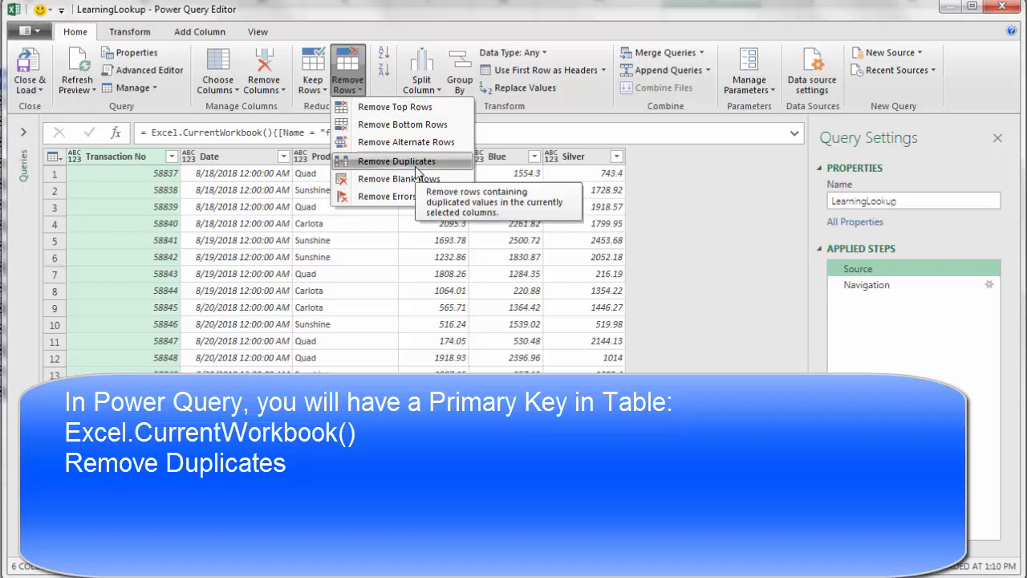
left_click(136, 164)
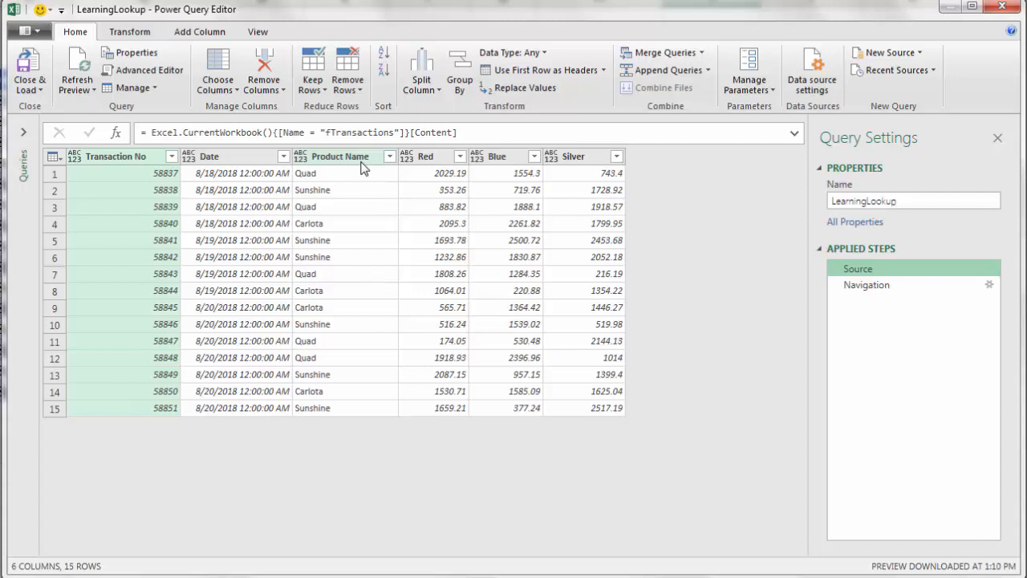
left_click(427, 158)
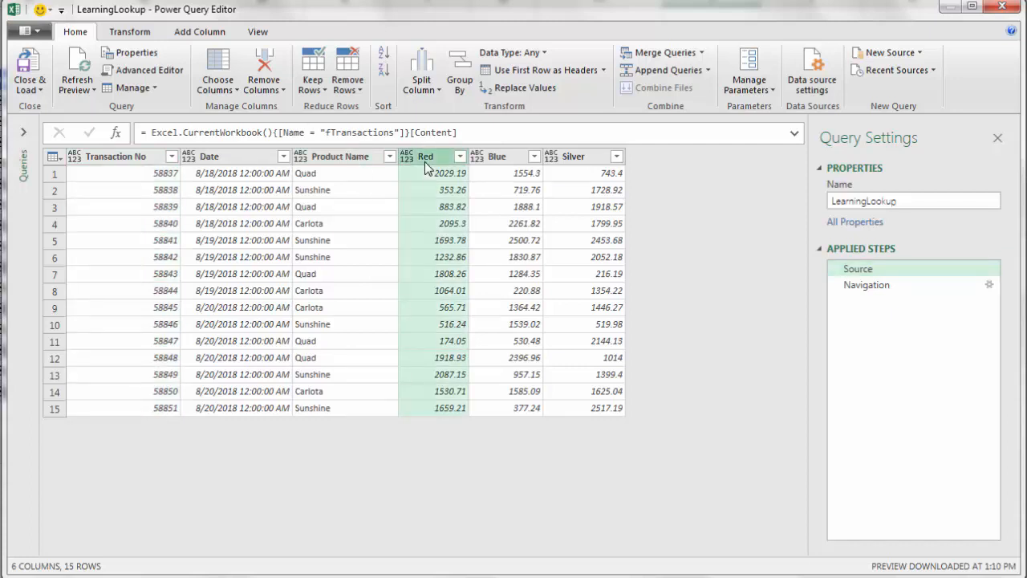
left_click(117, 156)
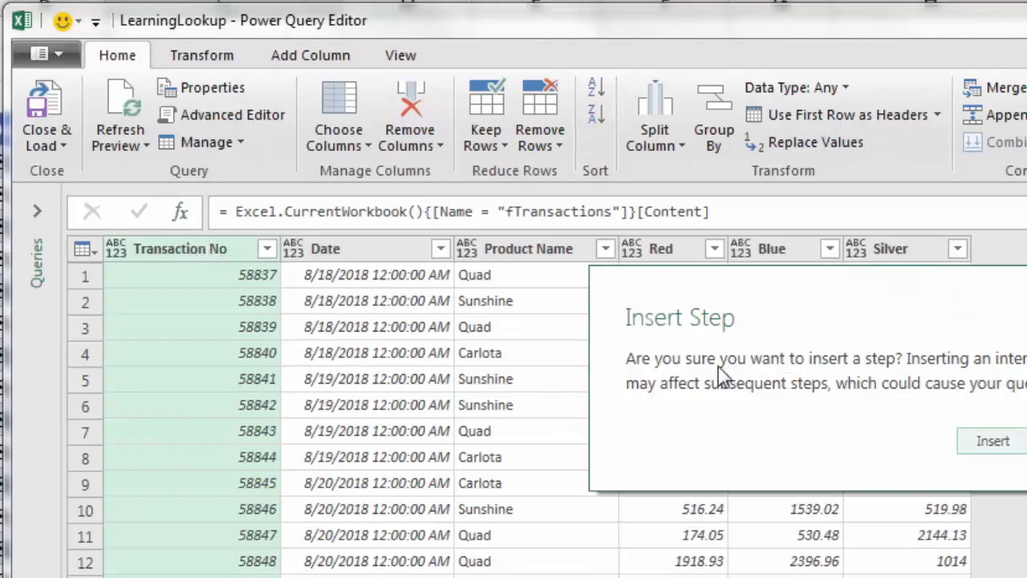
Insert a custom step after Source with the key-match lookup = Source{[Product Name = "Quad"]}[Date].
left_click(995, 440)
left_click(286, 211)
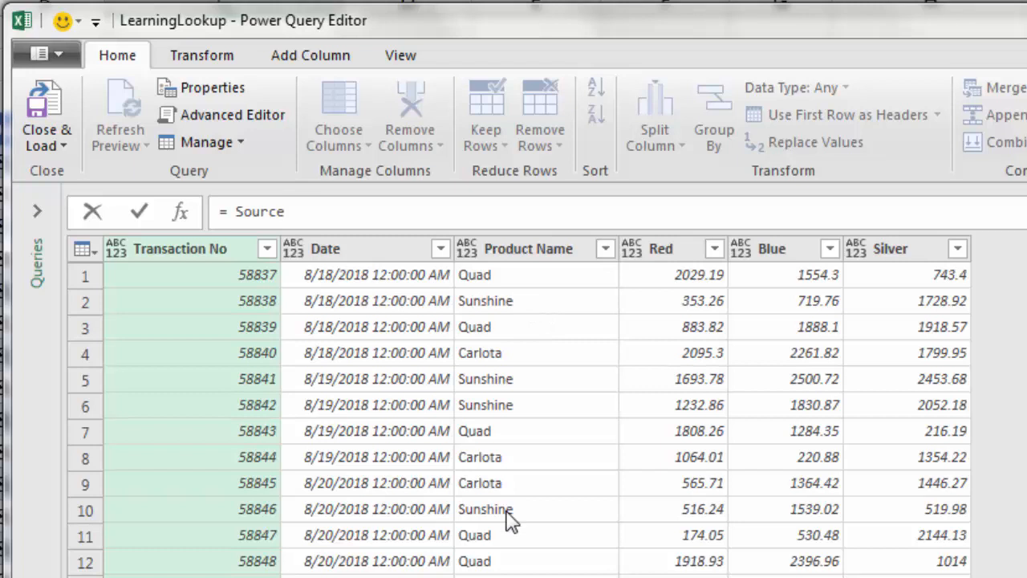
type("{[Product Name = \"")
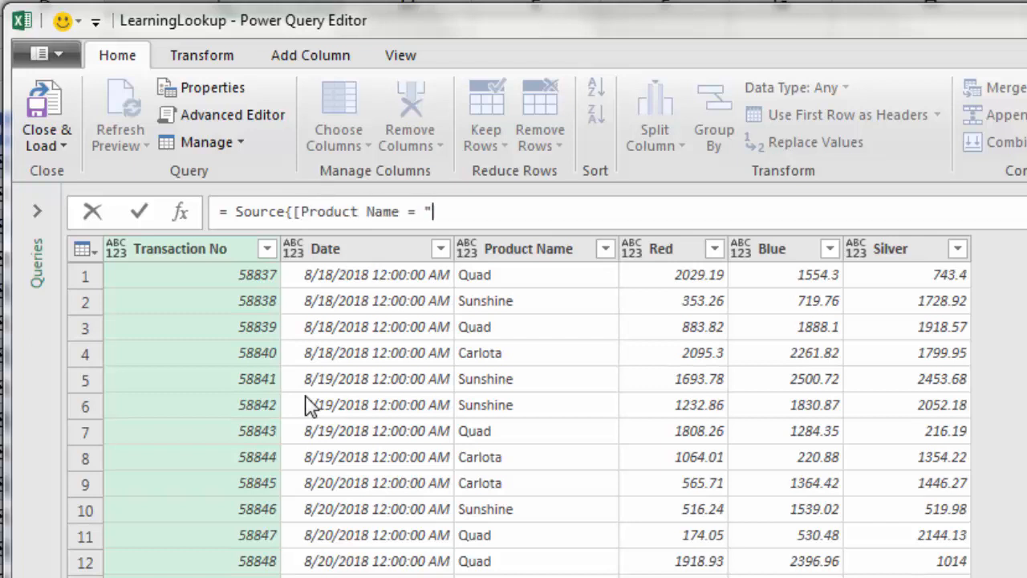
type("Quad\"]}[Date]")
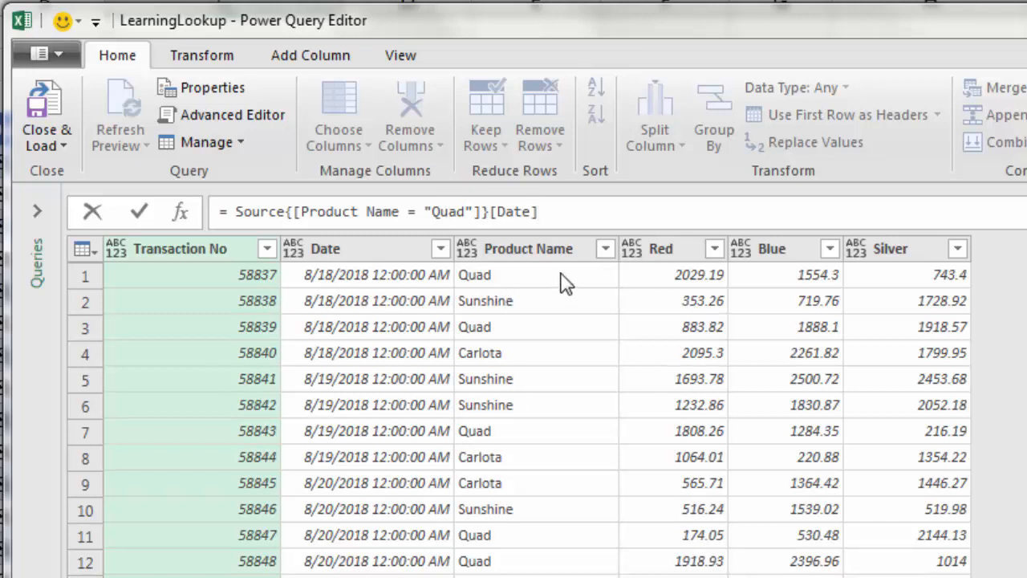
key("Return")
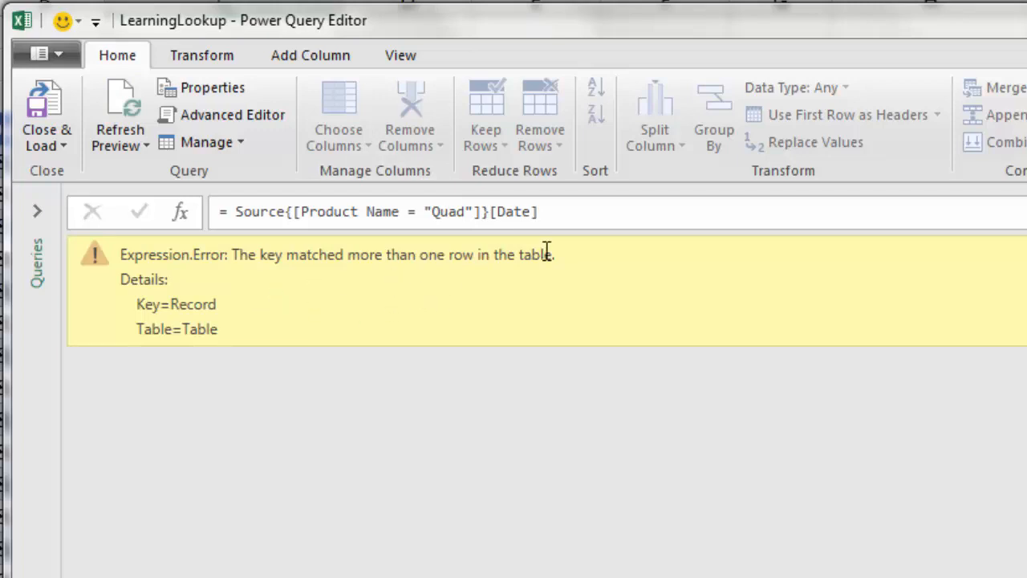
Change the product name in the lookup formula to "TT" to test a value missing from the table.
double_click(447, 212)
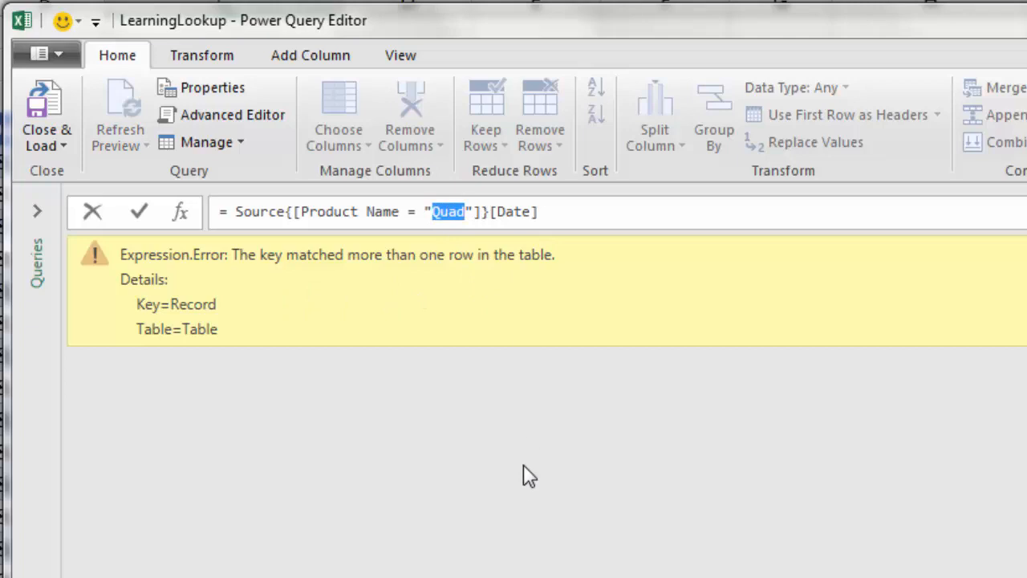
type("TT")
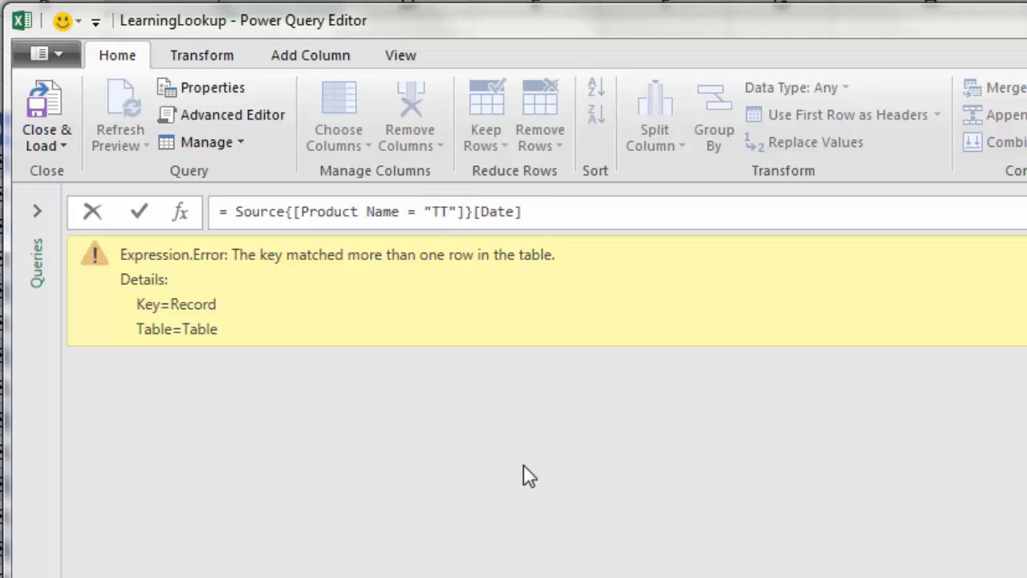
key("Return")
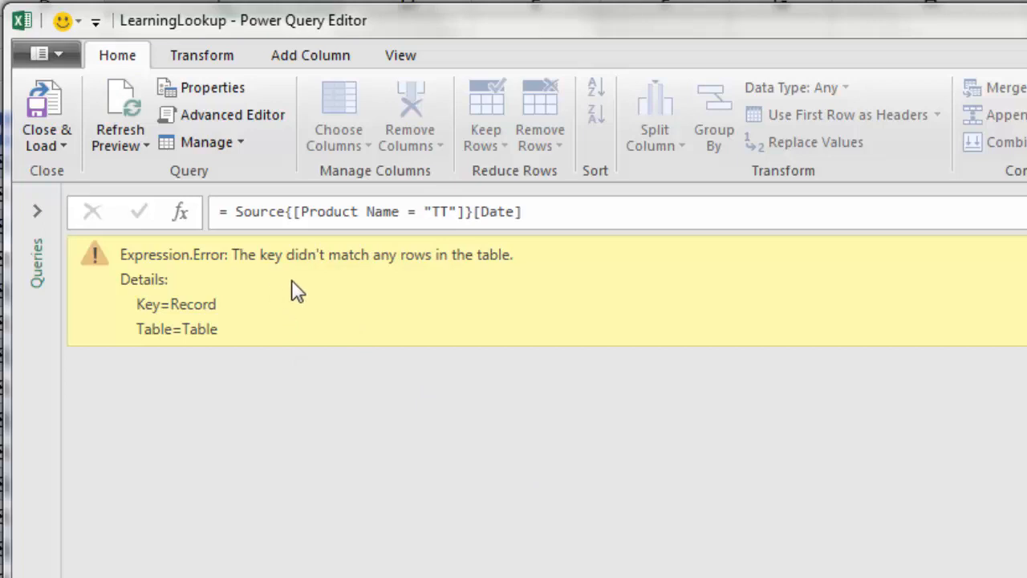
Change the looked-up product name to "Aspen" so the formula reads = Source{[Product Name = "Aspen"]}[Date].
left_click(452, 211)
key("BackSpace")
key("BackSpace")
type("Aspen")
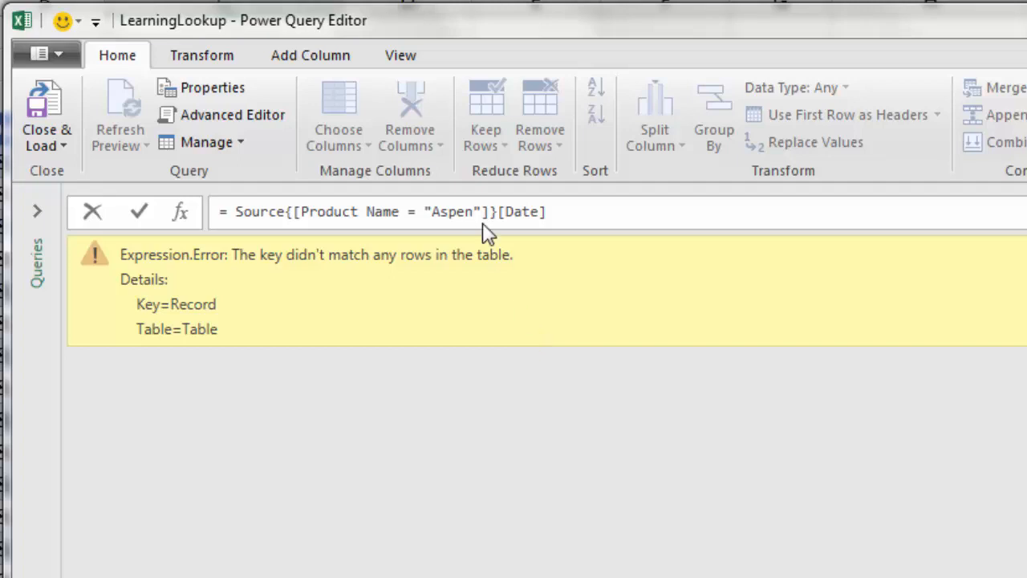
key("Return")
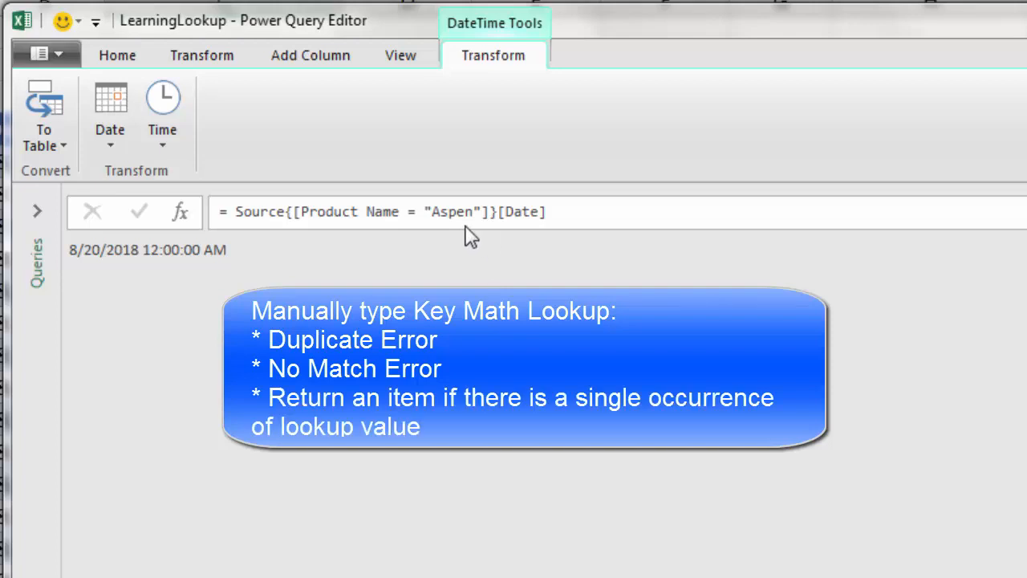
Strip the product lookup and Date field from the inserted step's formula, reducing it to = Source.
left_click(646, 215)
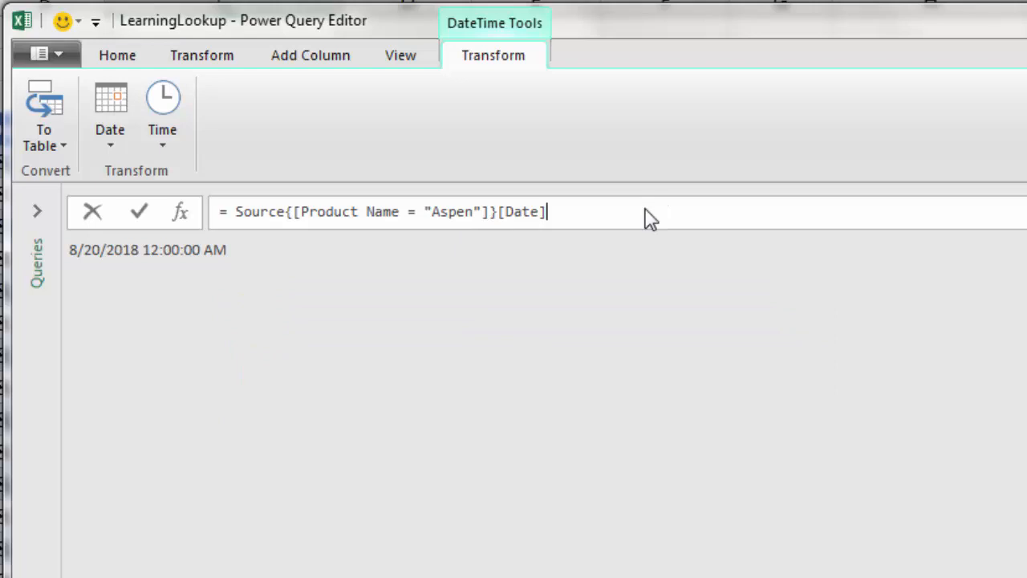
key("BackSpace")
key("BackSpace")
key("BackSpace")
key("BackSpace")
key("BackSpace")
key("BackSpace")
key("BackSpace")
key("BackSpace")
key("BackSpace")
key("BackSpace")
key("BackSpace")
key("BackSpace")
key("BackSpace")
key("BackSpace")
key("BackSpace")
key("BackSpace")
key("BackSpace")
key("BackSpace")
key("BackSpace")
key("BackSpace")
key("BackSpace")
key("BackSpace")
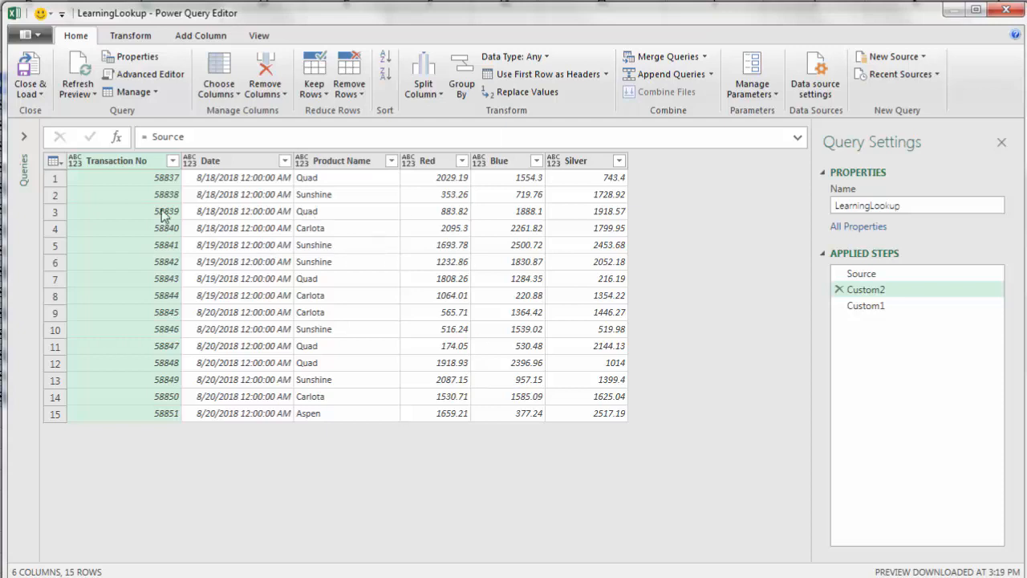
Retrieve the fourth row as a record with the row-index lookup = Source{3}.
left_click(234, 134)
type("{3}")
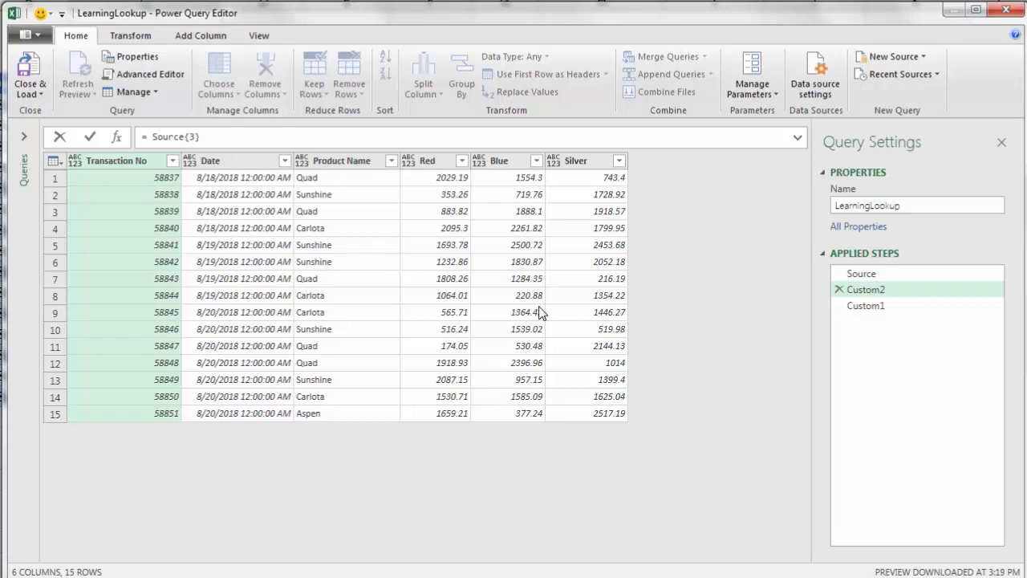
key("Return")
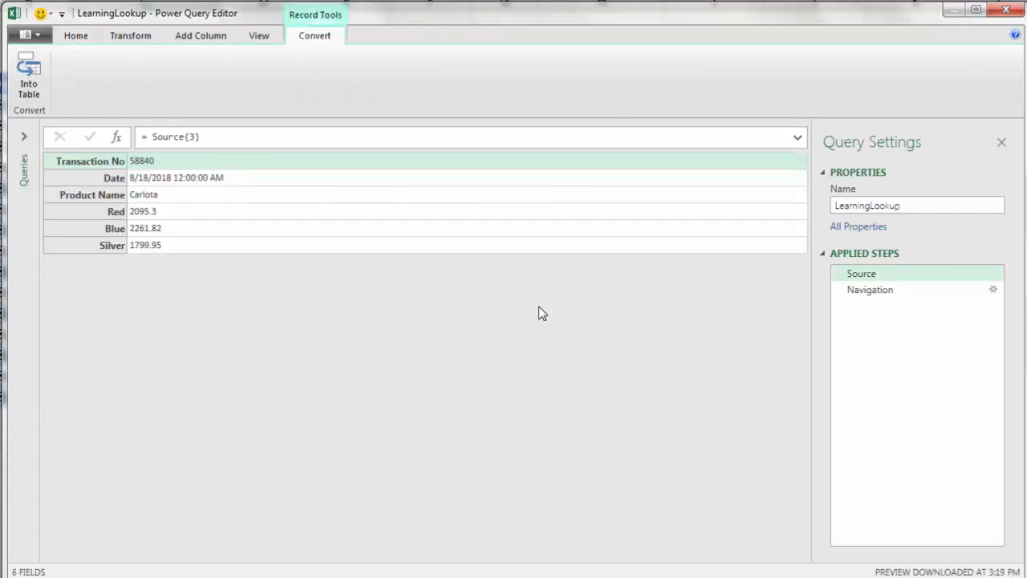
Remove the row index and extract the Date column as a list with = Source[Date].
left_click(314, 138)
key("BackSpace")
key("BackSpace")
key("BackSpace")
key("Return")
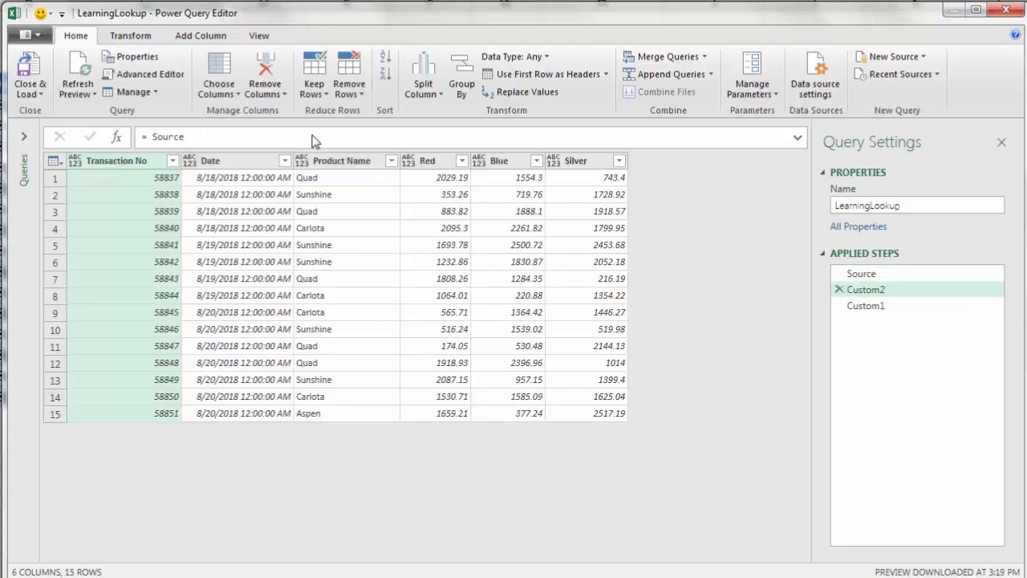
left_click(249, 138)
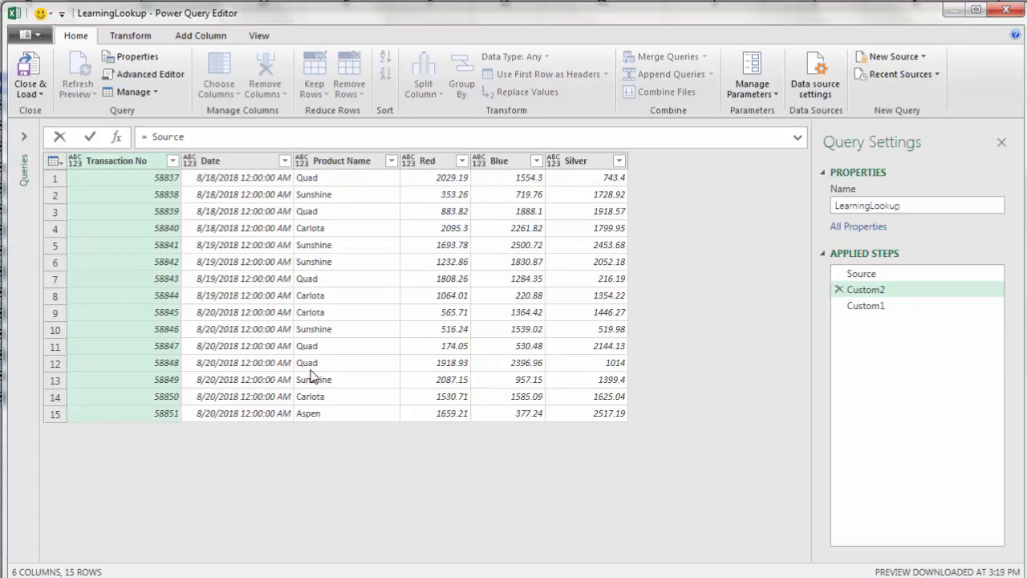
type("[Date")
key("Return")
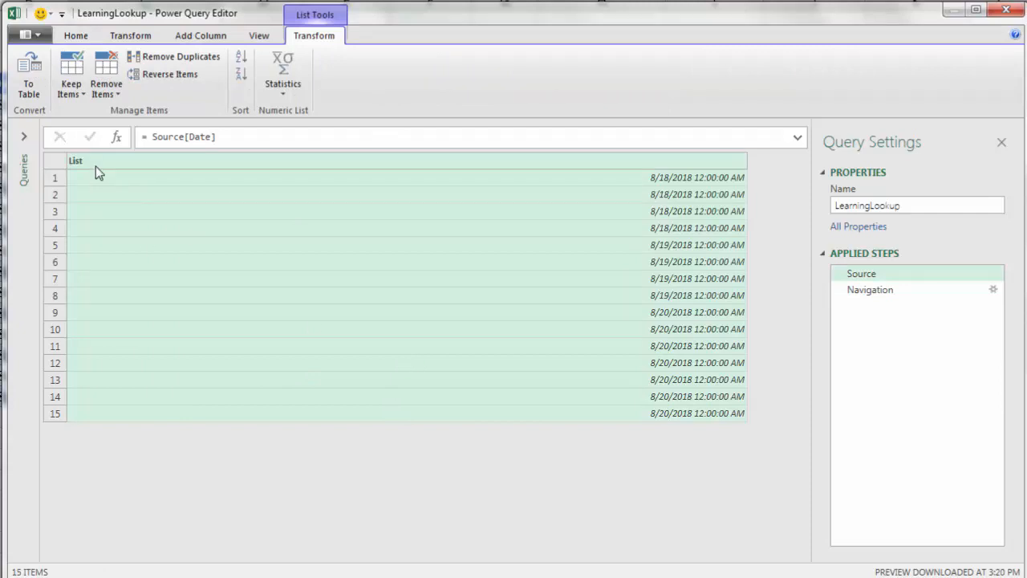
Wrap the Date reference in a second pair of square brackets to return a one-column table, = Source[[Date]].
left_click(239, 177)
type("[")
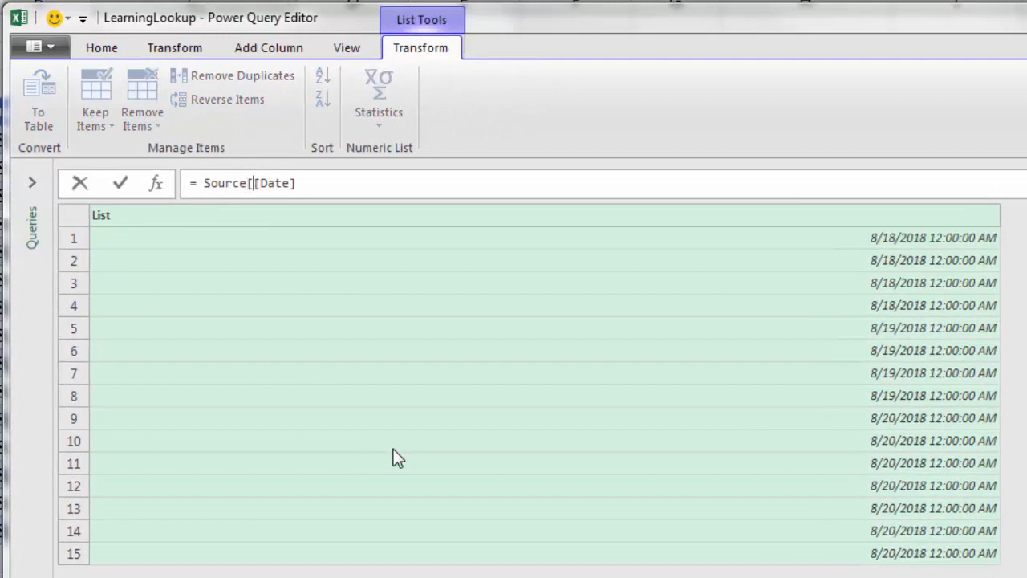
left_click(328, 188)
type("]")
key("Return")
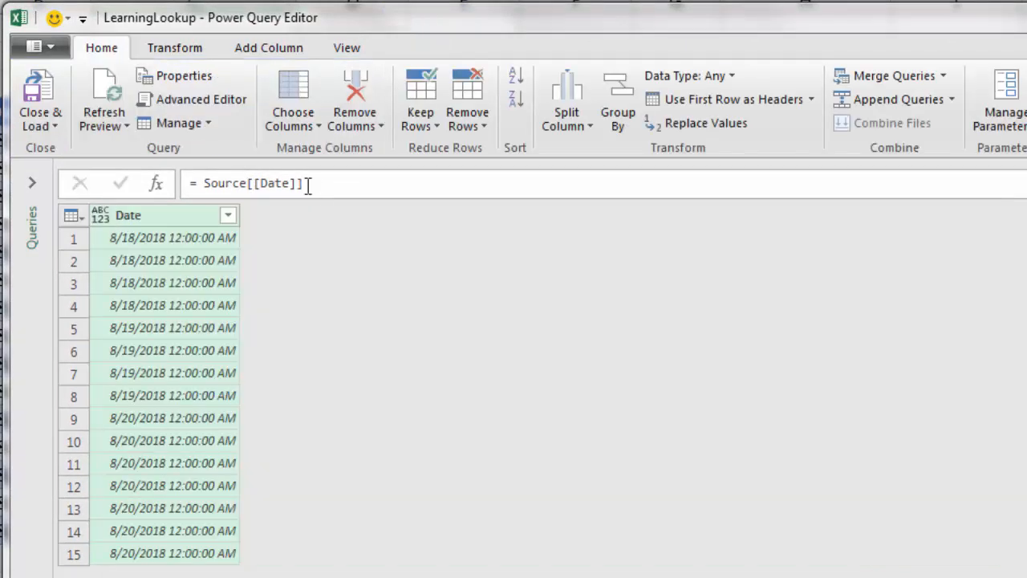
Add the Product Name column to the projection so the formula reads = Source[[Date],[Product Name]].
left_click(306, 184)
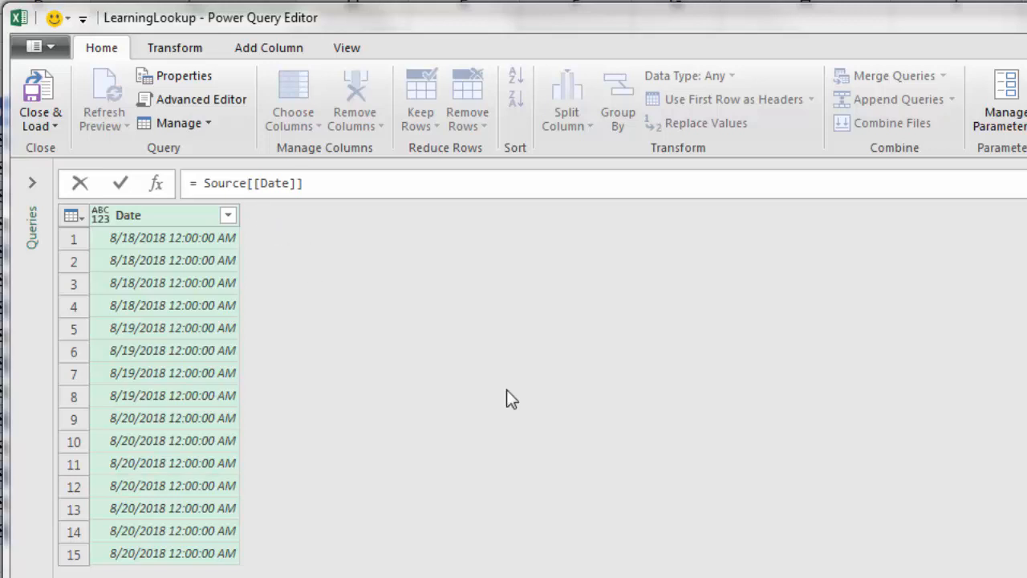
type(",[Product Name]")
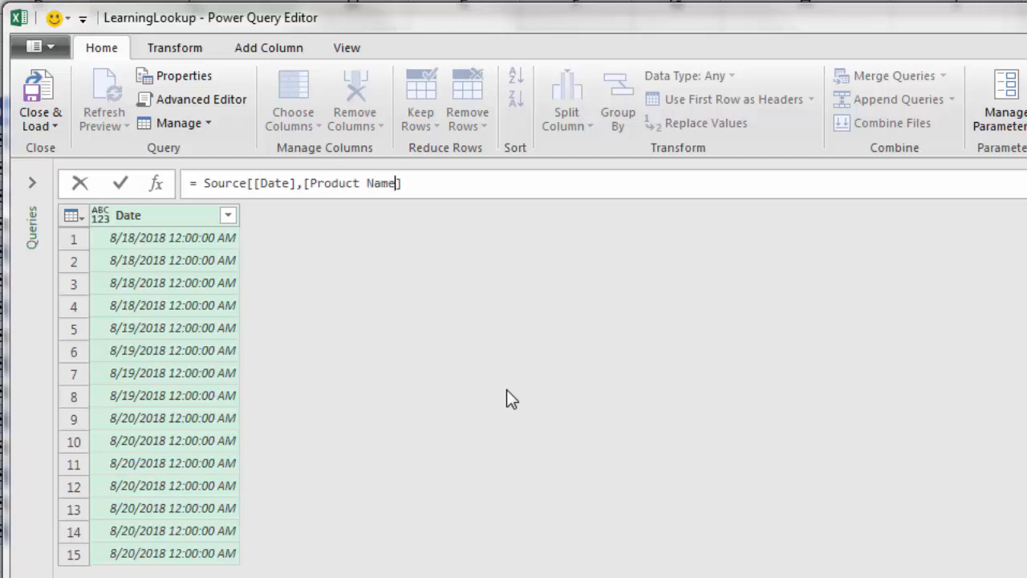
key("Return")
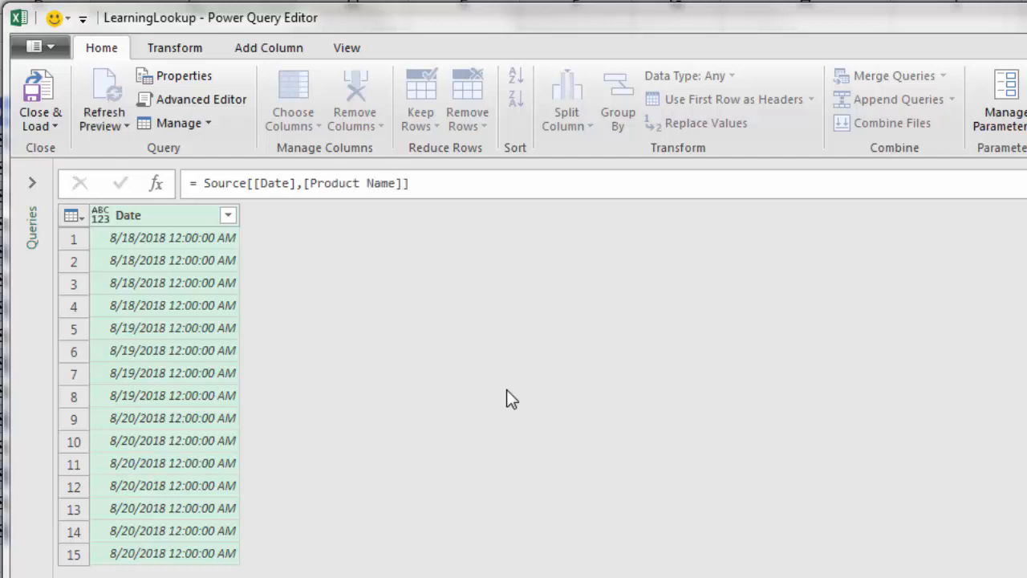
Remove the column projection from the formula, restoring it to = Source.
left_click(431, 187)
key("BackSpace")
key("BackSpace")
key("BackSpace")
key("BackSpace")
key("BackSpace")
key("BackSpace")
key("BackSpace")
key("BackSpace")
key("BackSpace")
key("BackSpace")
key("BackSpace")
key("BackSpace")
key("BackSpace")
key("BackSpace")
key("BackSpace")
key("BackSpace")
key("BackSpace")
key("BackSpace")
key("BackSpace")
key("BackSpace")
key("BackSpace")
key("BackSpace")
key("BackSpace")
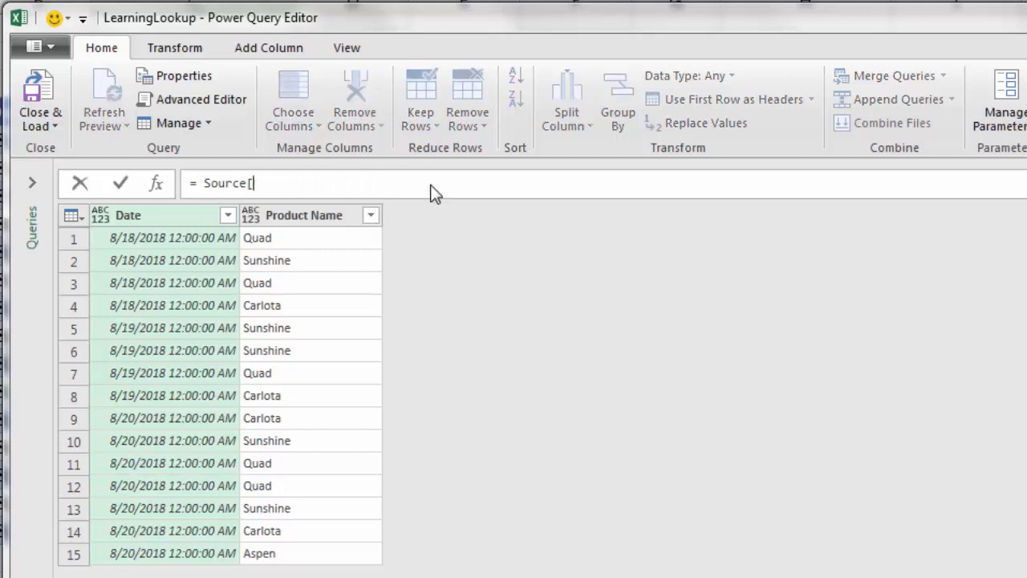
key("Return")
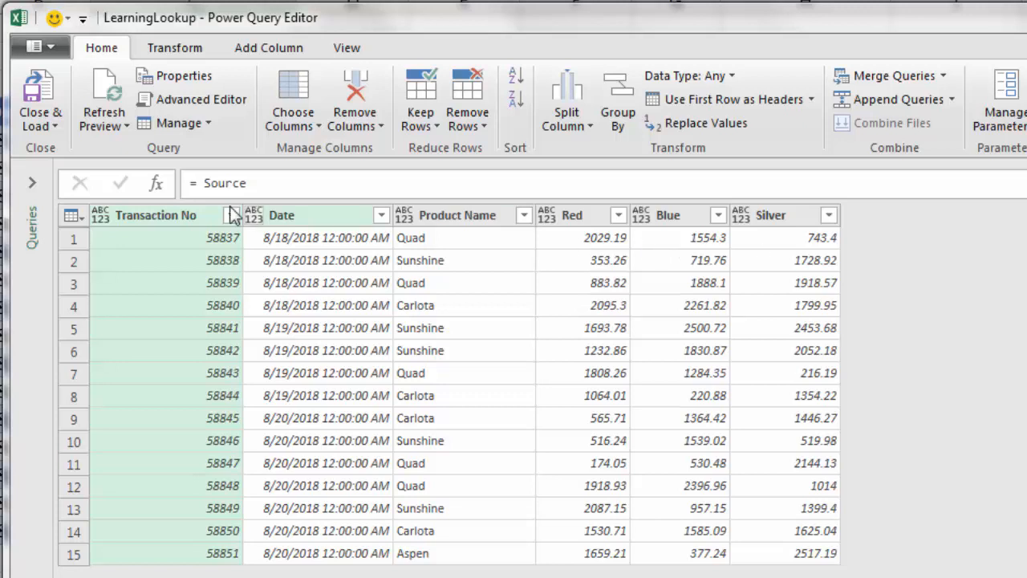
Return only the Red, Blue and Silver fields of the first row with = Source{0}[[Red],[Blue],[Silver]].
left_click(268, 188)
type("{0}[")
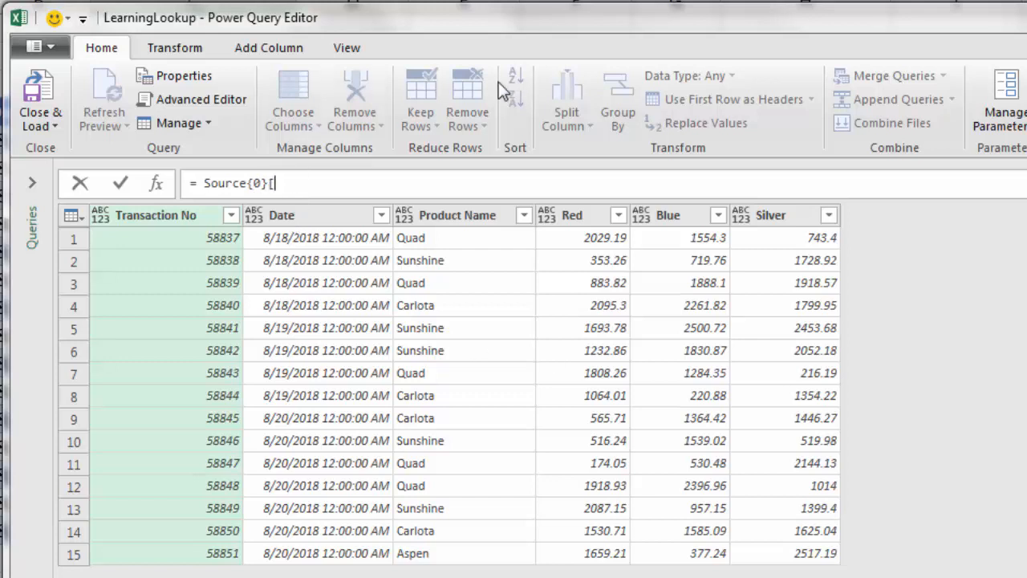
type("[Red],[Blue],[Silver")
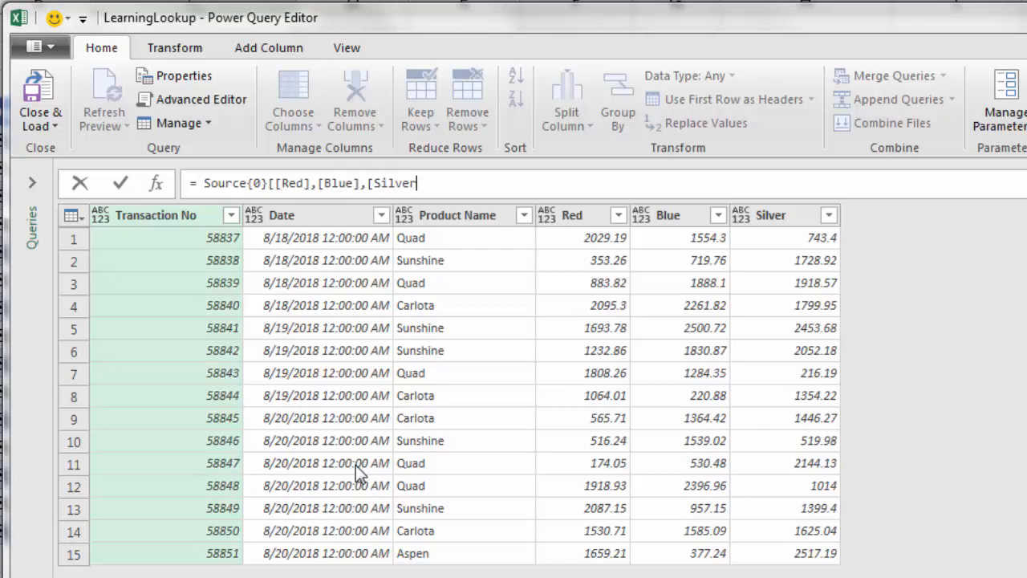
type("]]")
key("Return")
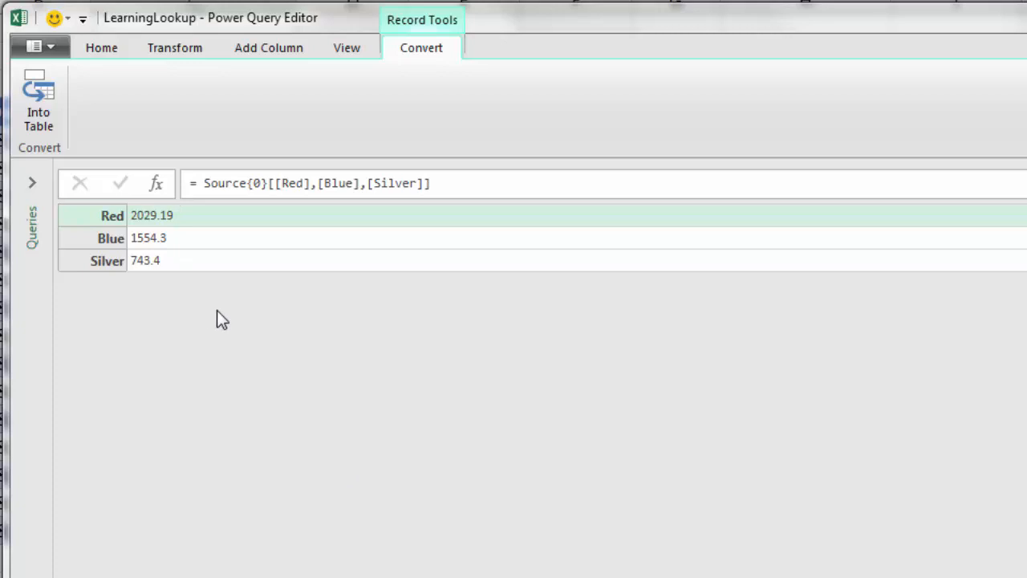
Delete the row index and the Red, Blue and Silver field projection, leaving the formula as = Source.
left_click_drag(249, 186, 565, 194)
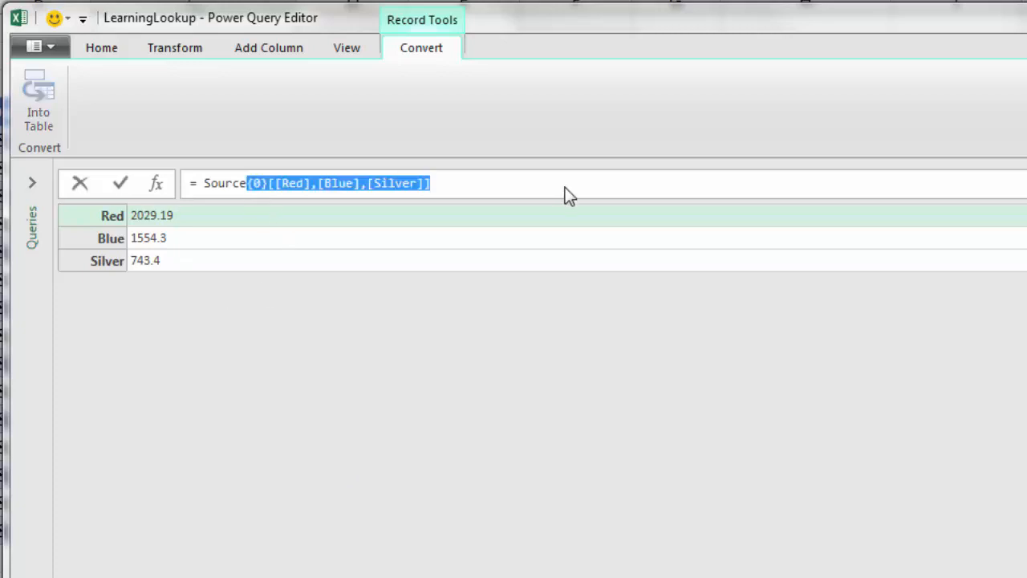
key("BackSpace")
key("Return")
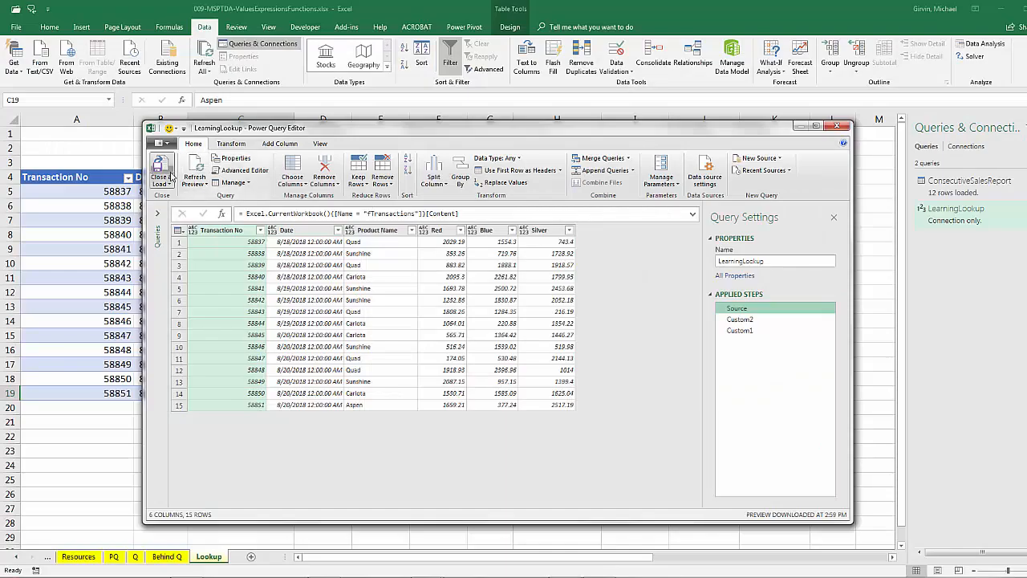
Close and load the LearningLookup query, and go to the Custom Functions worksheet in Excel.
left_click(167, 170)
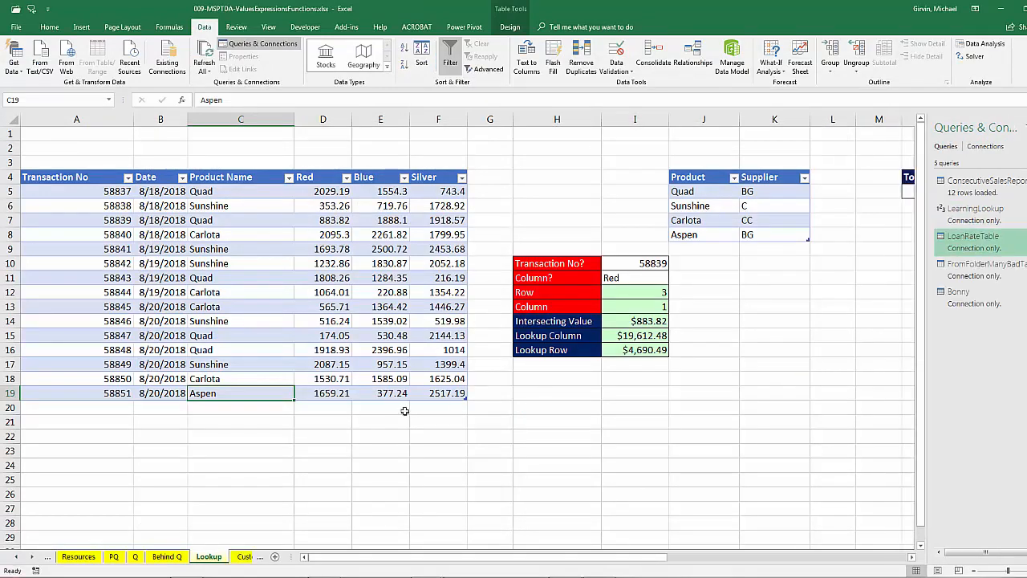
left_click(245, 557)
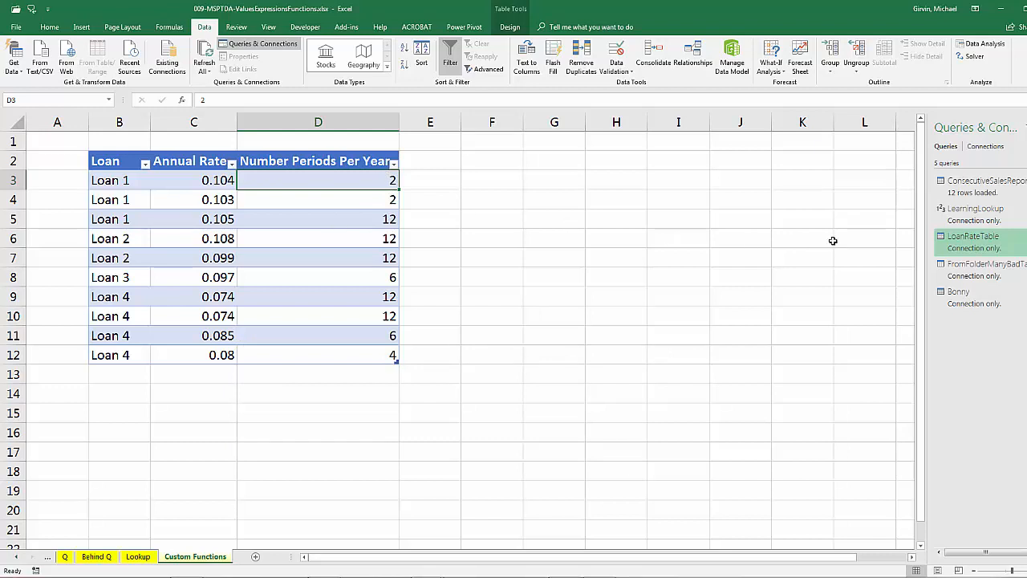
mouse_move(994, 246)
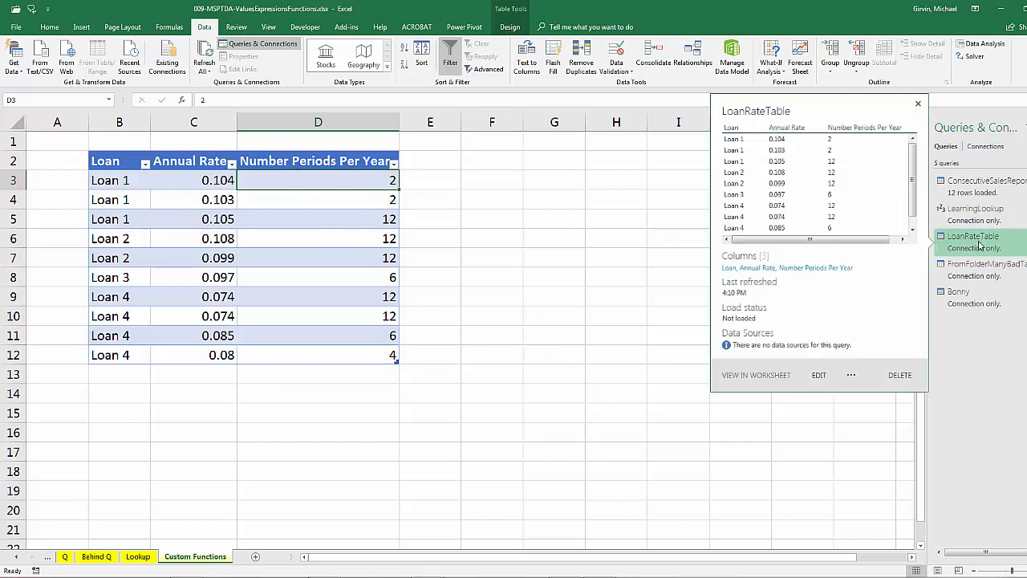
Open the LoanRateTable query for editing and create a new blank query alongside the existing queries.
double_click(979, 245)
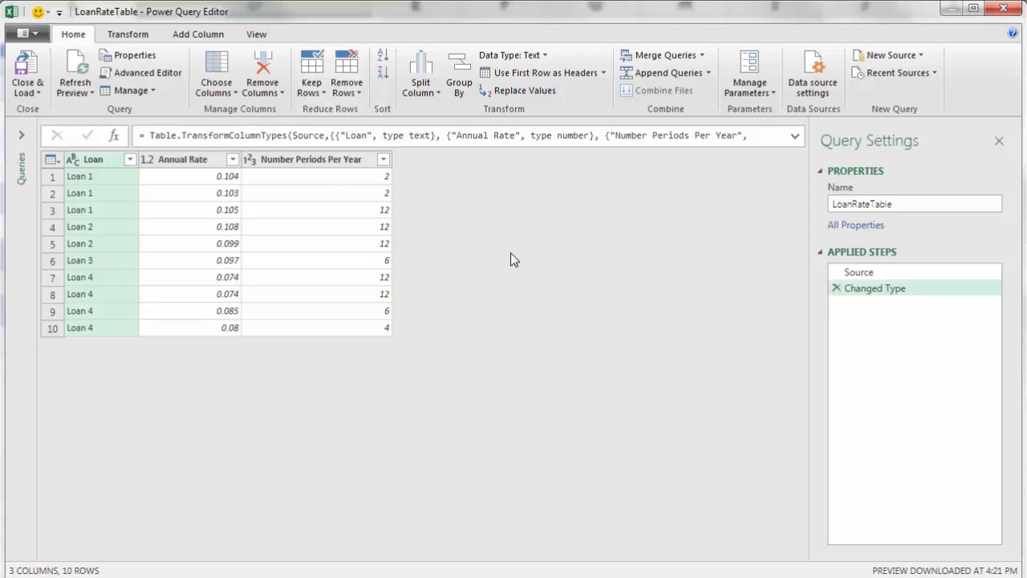
left_click(198, 35)
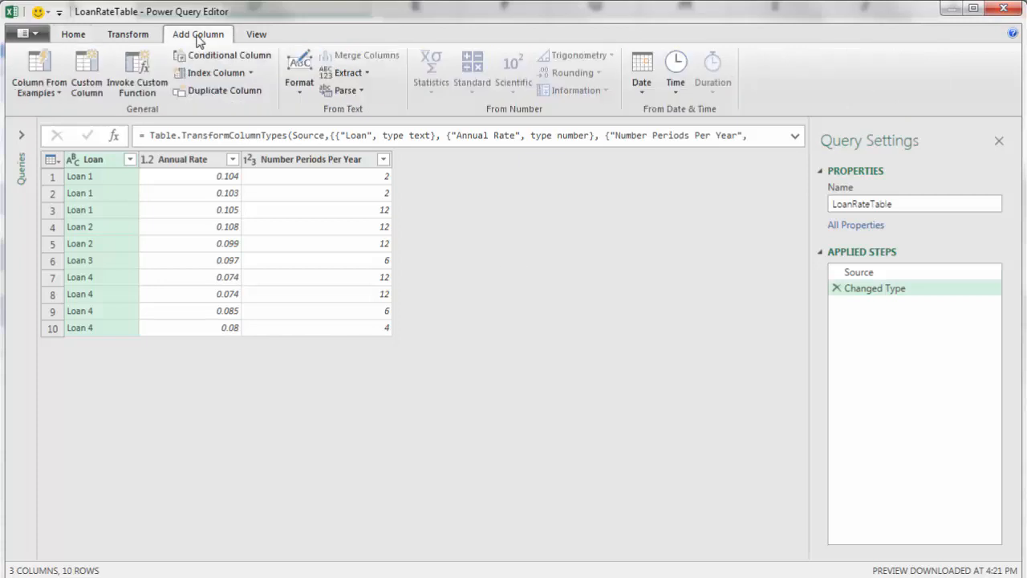
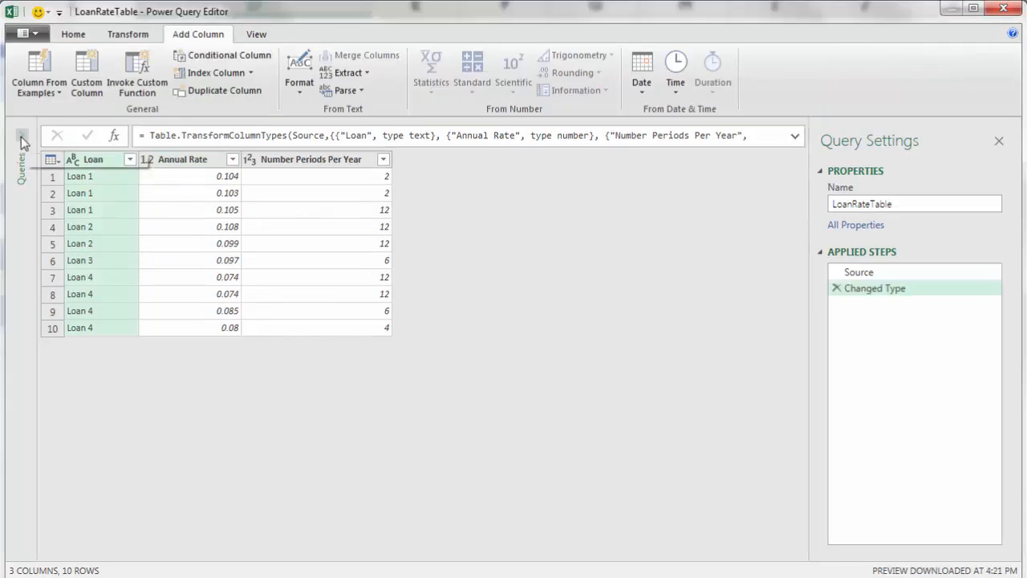
left_click(22, 142)
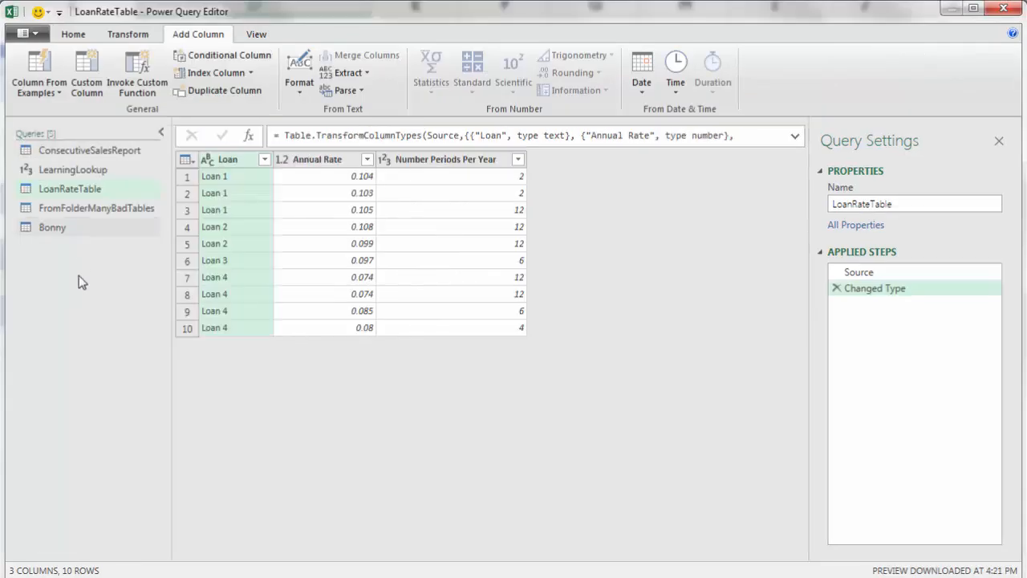
right_click(54, 279)
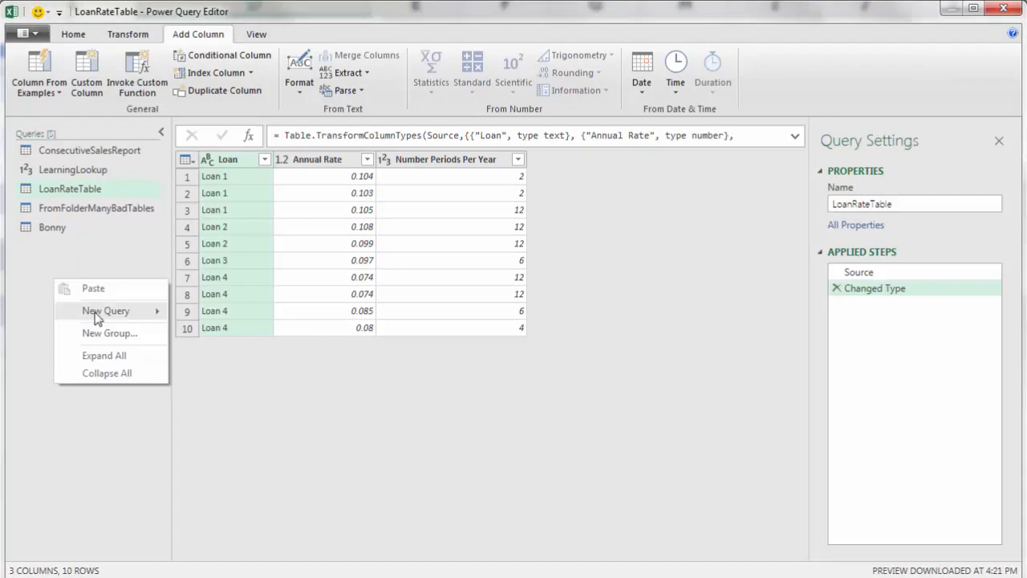
mouse_move(98, 318)
mouse_move(231, 417)
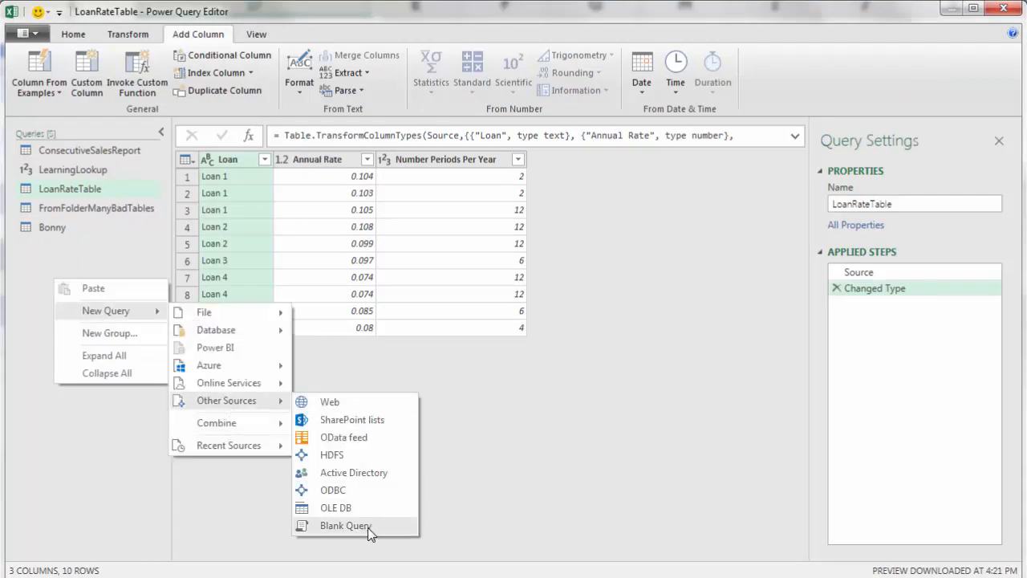
left_click(346, 525)
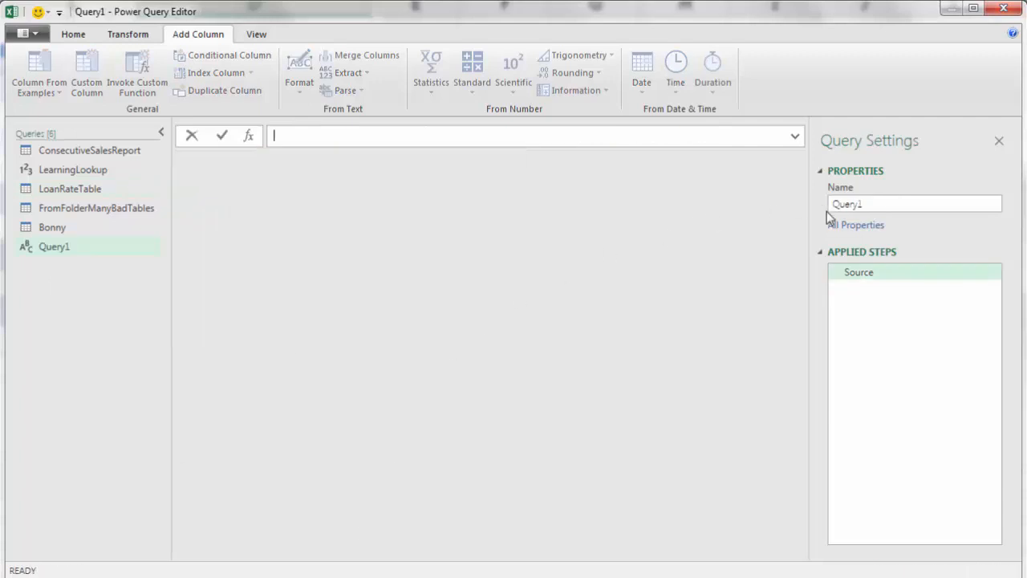
Rename the new blank query as EffectiveAnnualRate.
left_click(881, 206)
left_click_drag(891, 205, 835, 207)
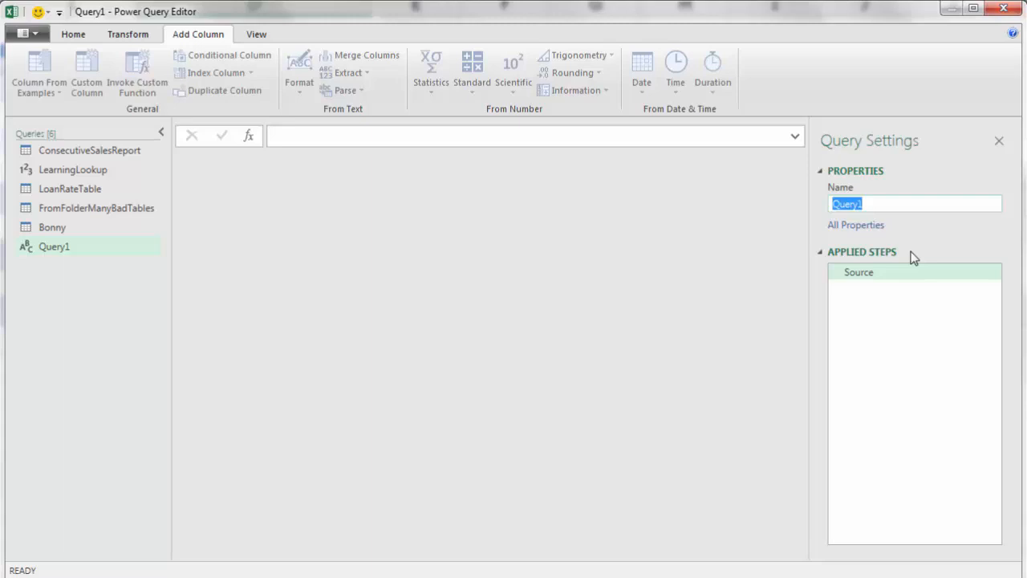
type("EffectiveAnnualRate")
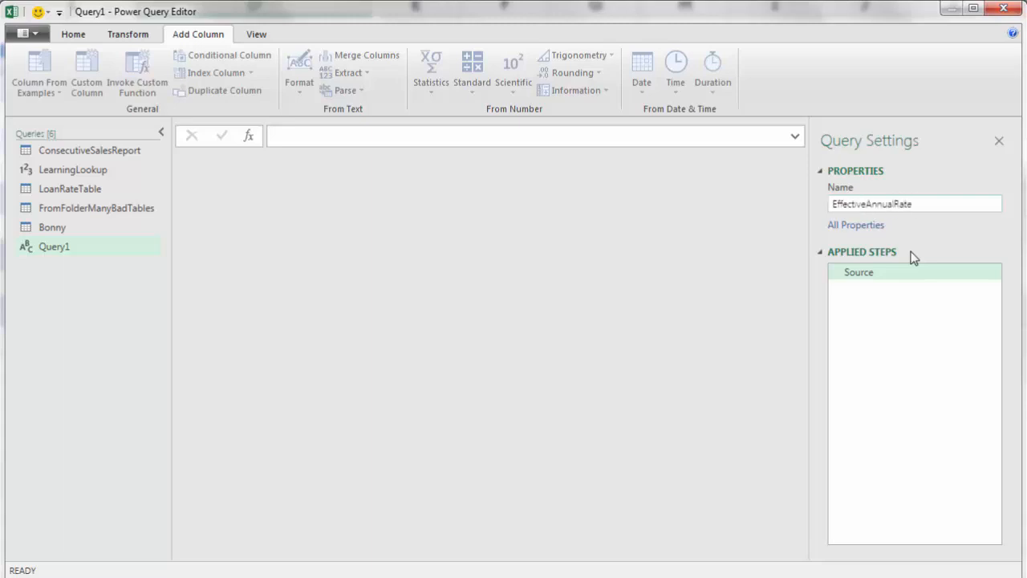
key("Return")
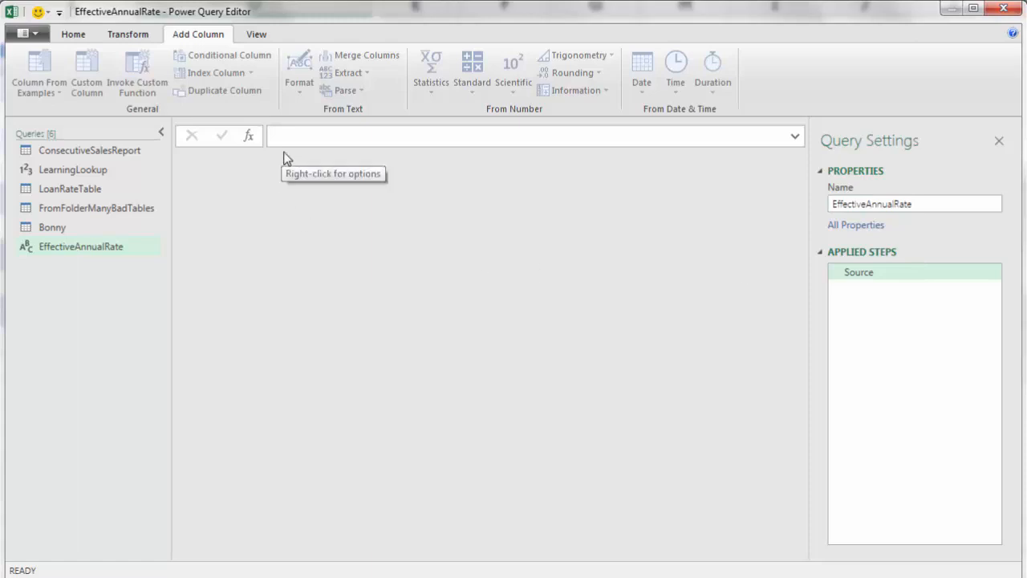
In the query's full M code, rename the Source step and its output to CalculateEffectiveRate and remove the empty text value.
left_click(73, 36)
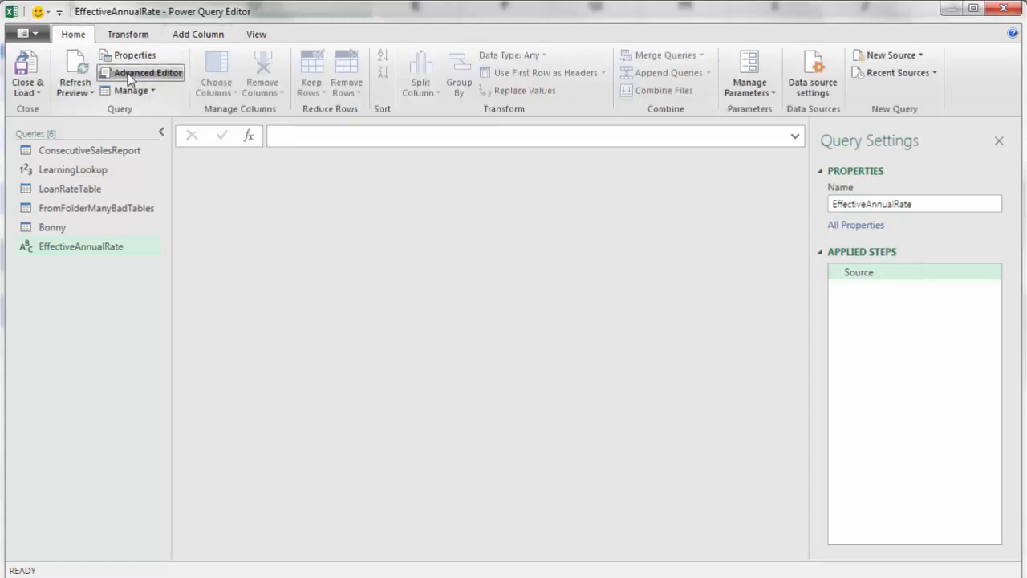
left_click(128, 72)
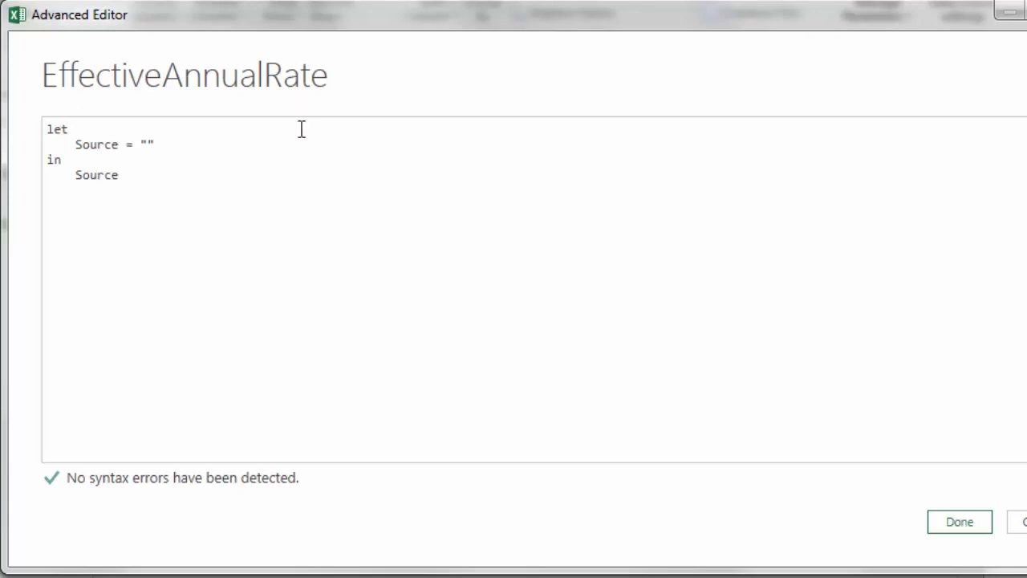
double_click(95, 149)
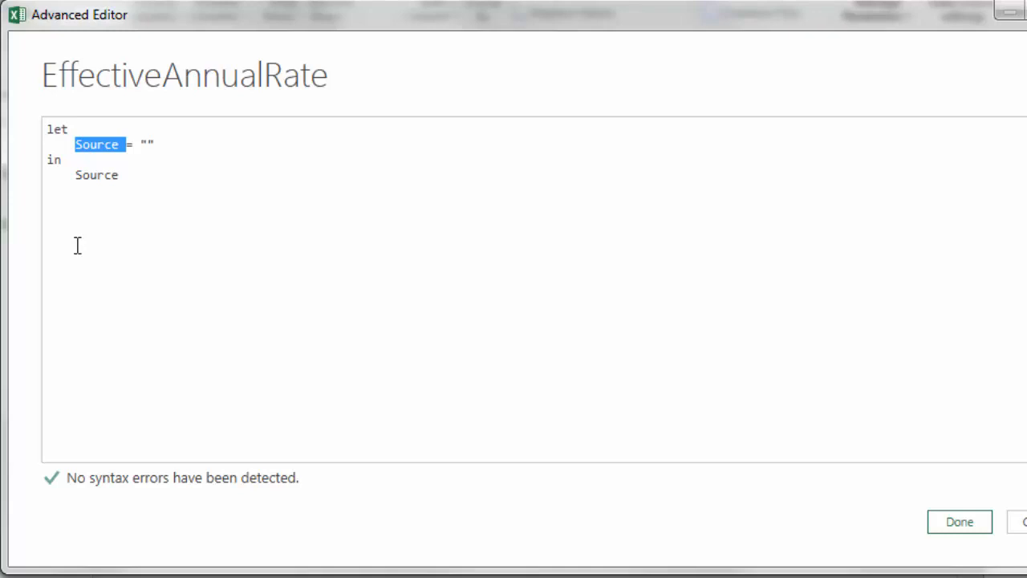
key("shift+Left")
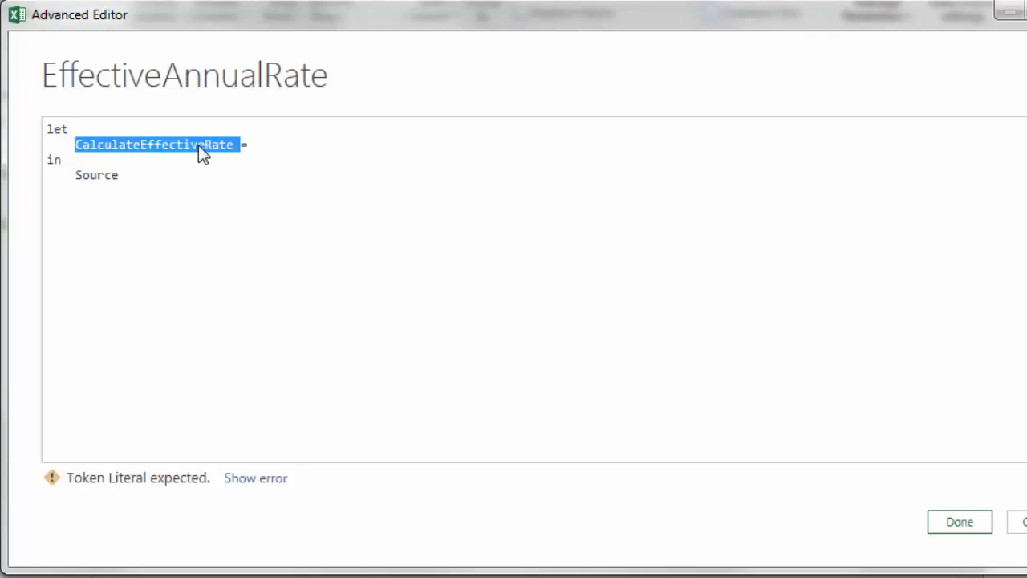
left_click(198, 144)
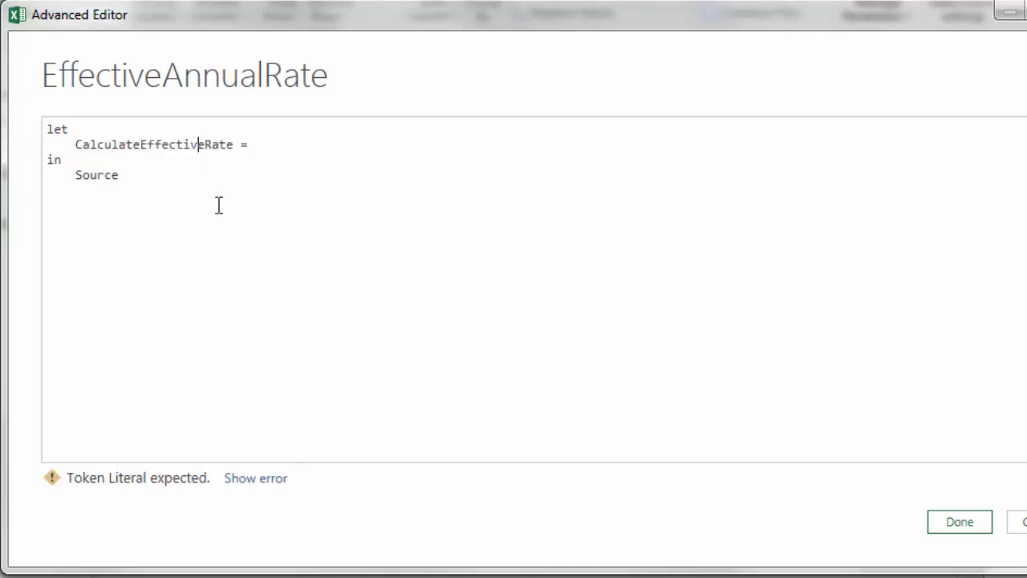
double_click(156, 145)
key("ctrl+c")
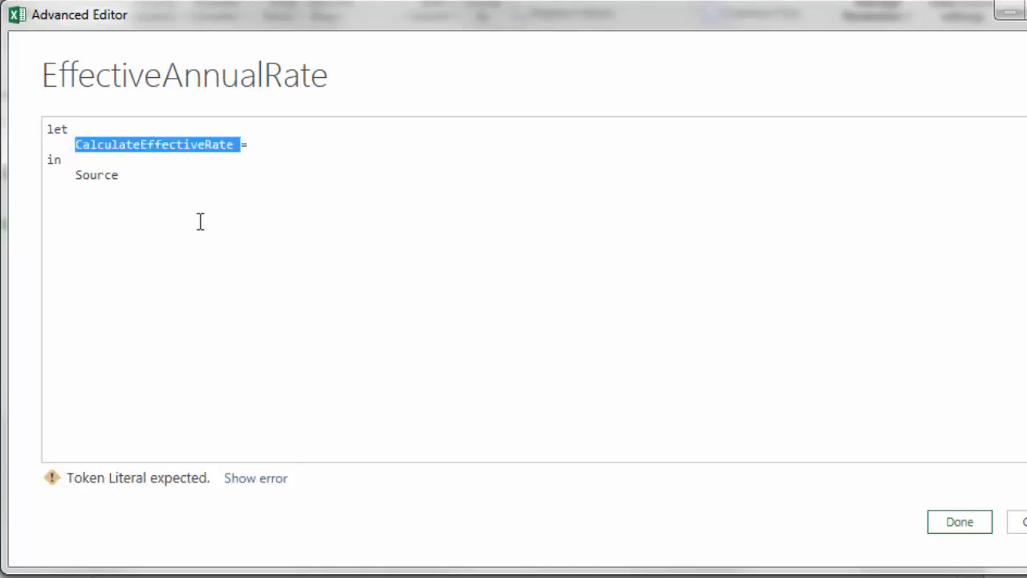
double_click(94, 183)
key("ctrl+v")
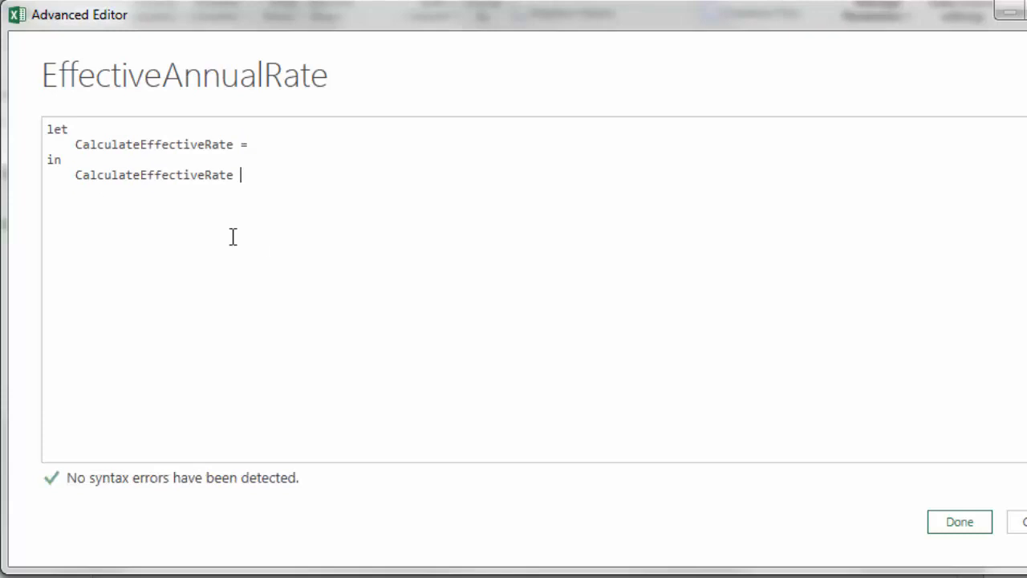
Define CalculateEffectiveRate as a function with the arguments (AnnualRate , NumberOfPeriods) followed by the => operator.
left_click(298, 144)
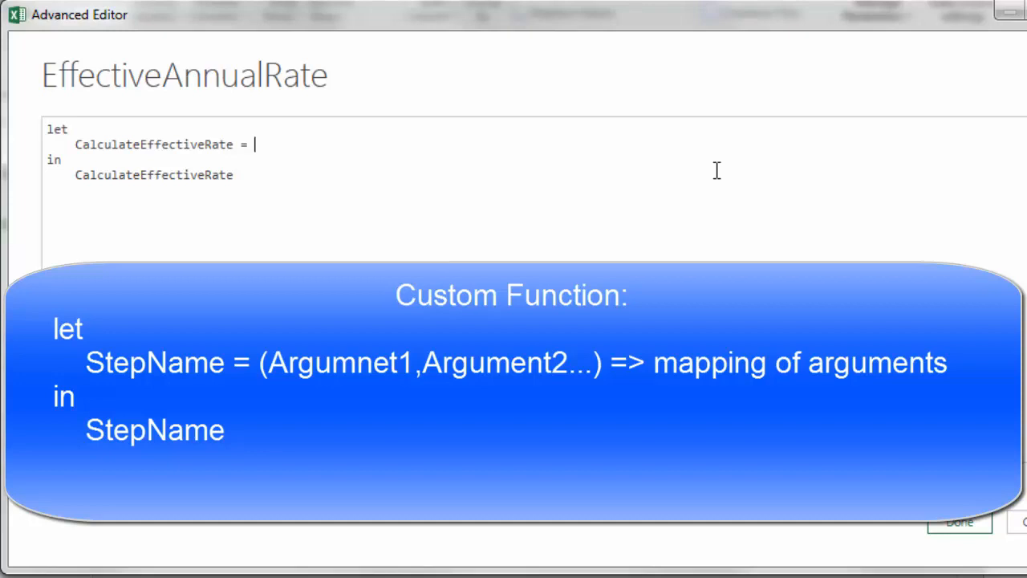
type("(")
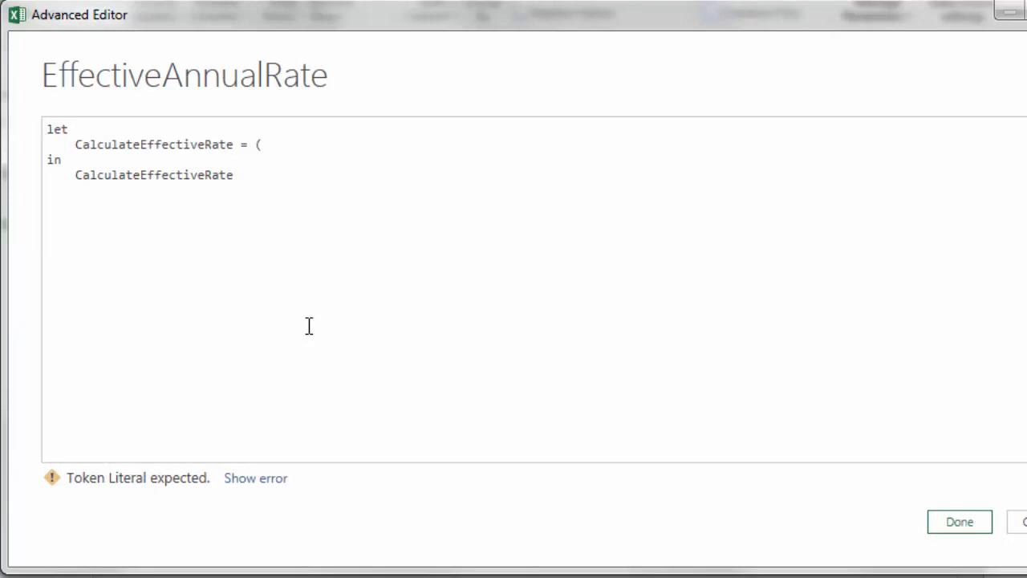
type("Annual")
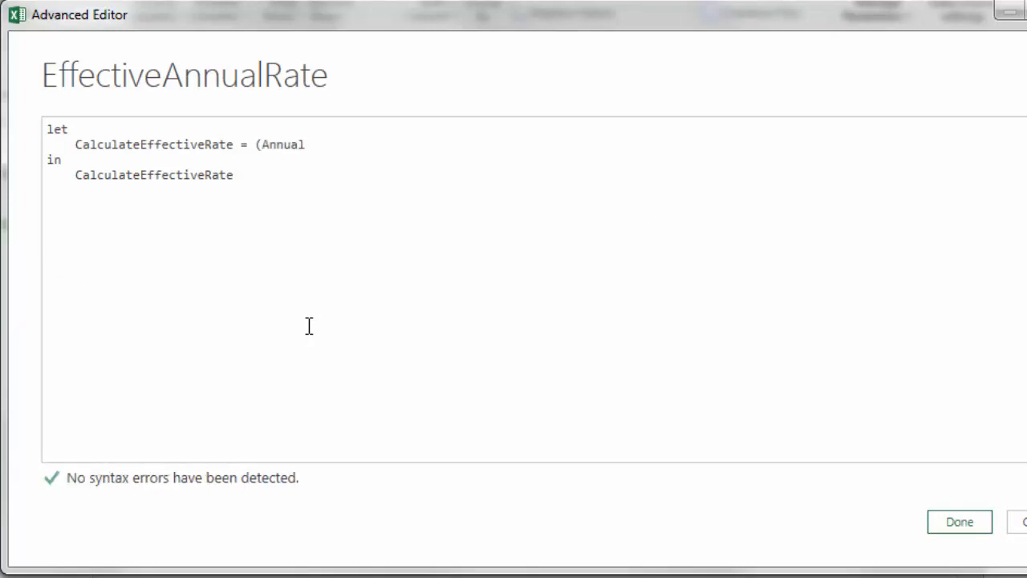
type("Rate,")
key("BackSpace")
type(", NumberOfPeriods)")
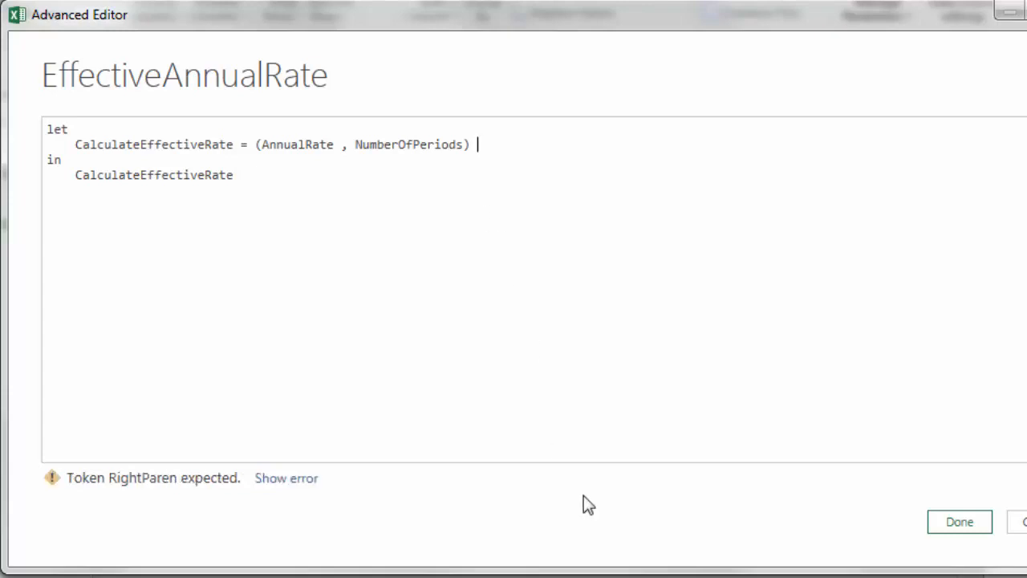
type("=>")
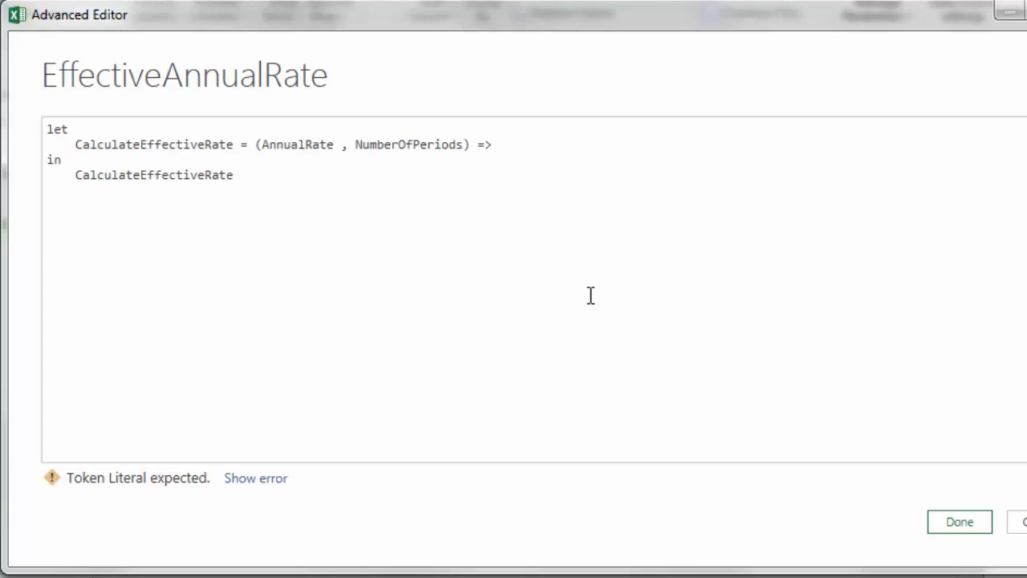
Enter (1 + AnnualRate/NumberOfPeriods) as the function body, with a plus sign and no caret.
type("(1")
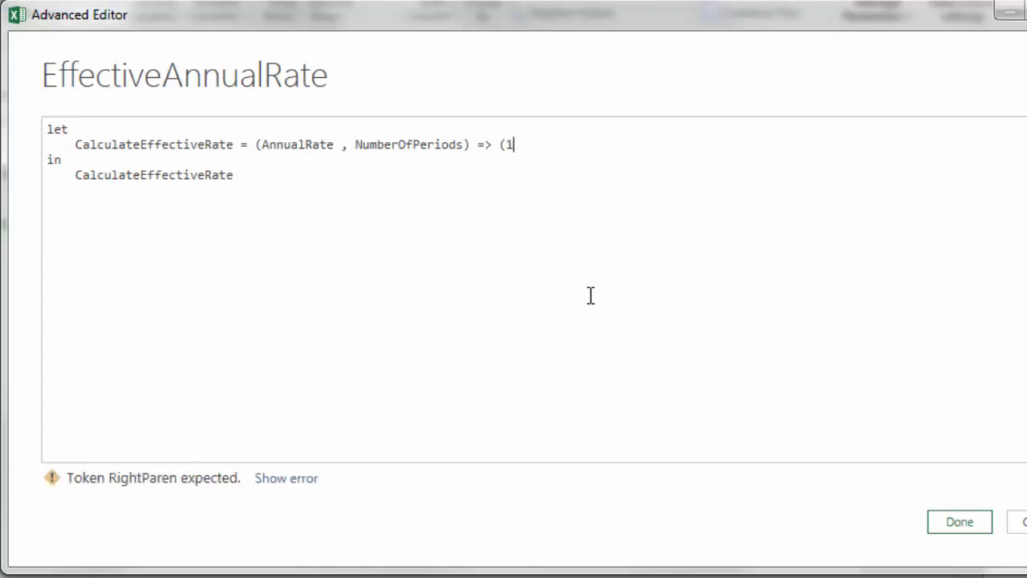
type("= AnnualRate")
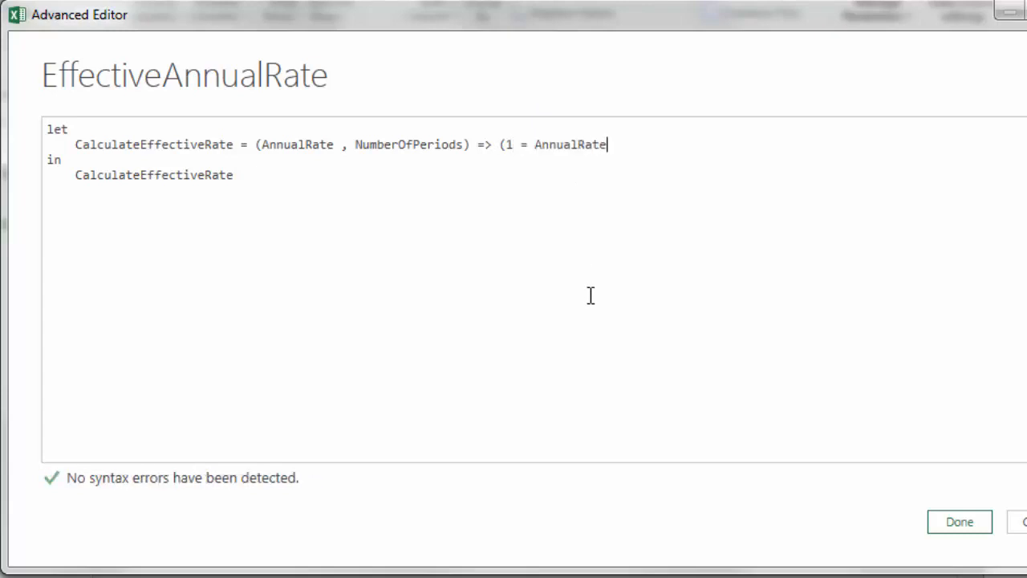
type("/NumberOfPeriods")
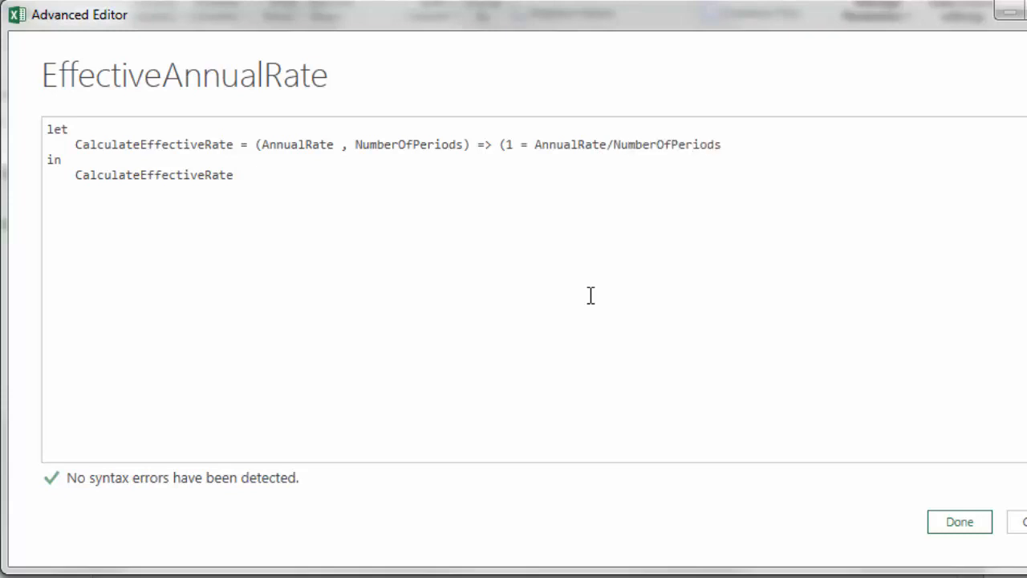
type(")^")
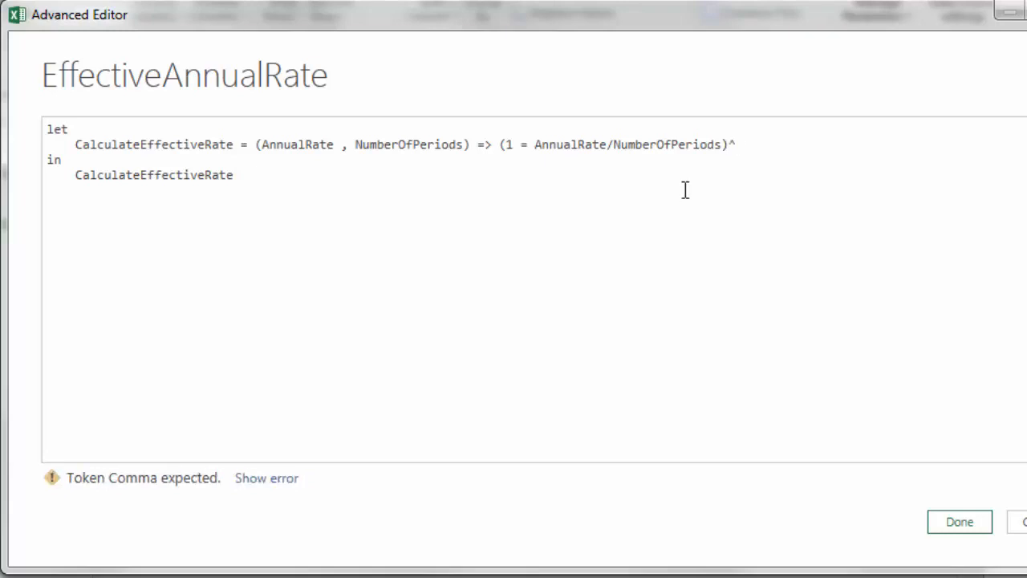
left_click(525, 146)
type("+")
key("Delete")
key("BackSpace")
Wrap the function body in Number.Power, giving Number.Power(1 + AnnualRate/NumberOfPeriods).
left_click(498, 146)
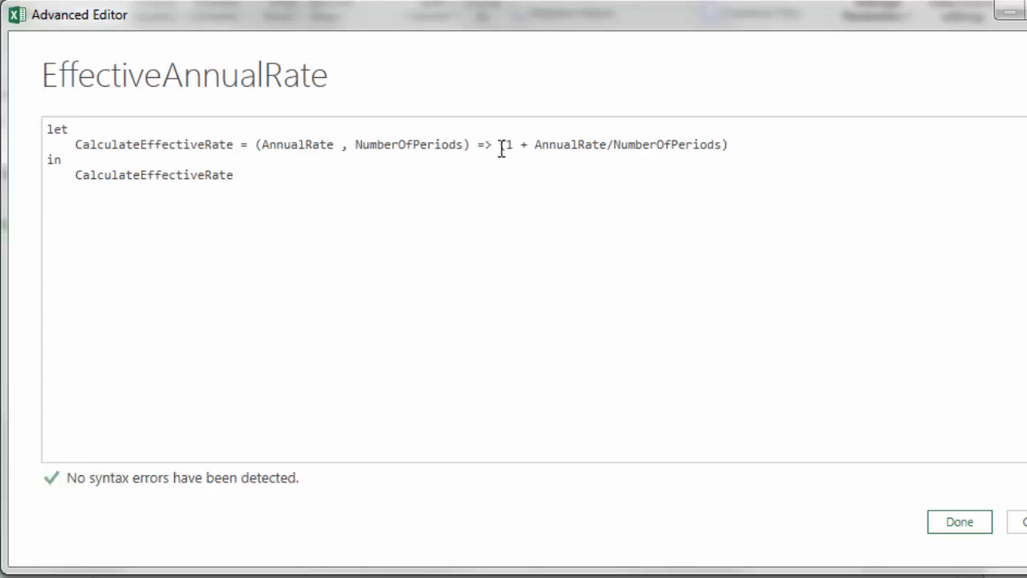
type("Number")
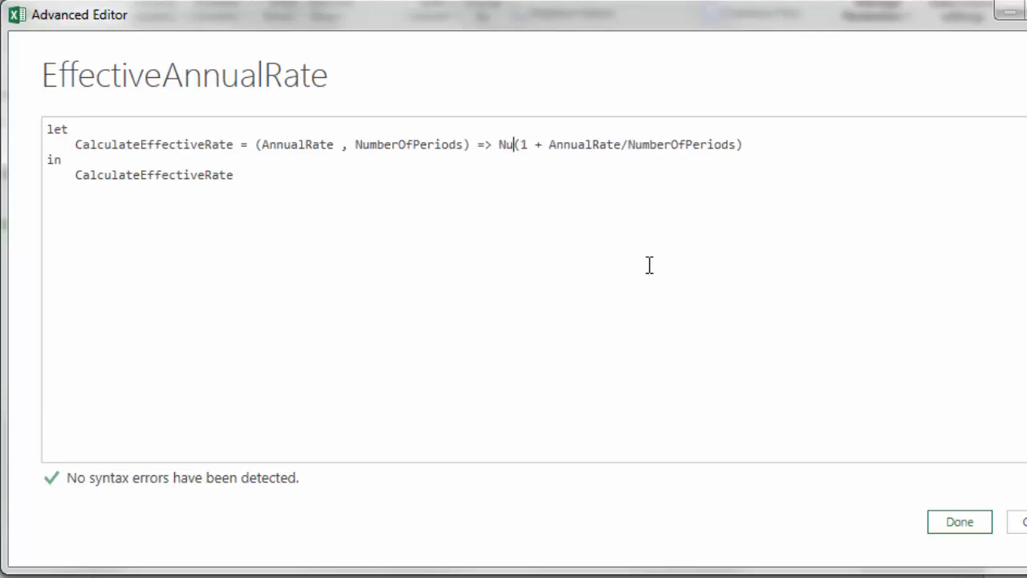
type(".Power(")
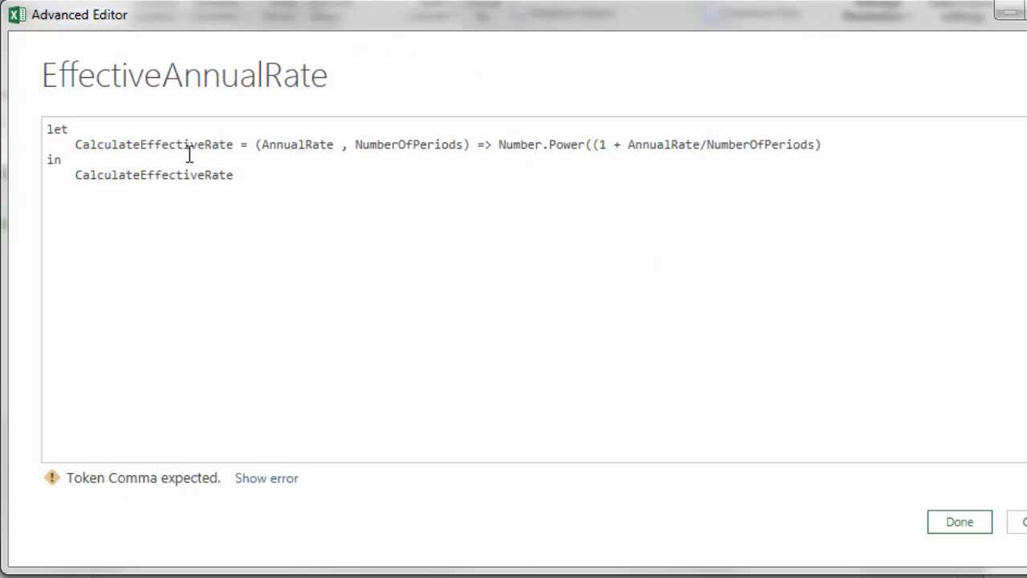
key("Delete")
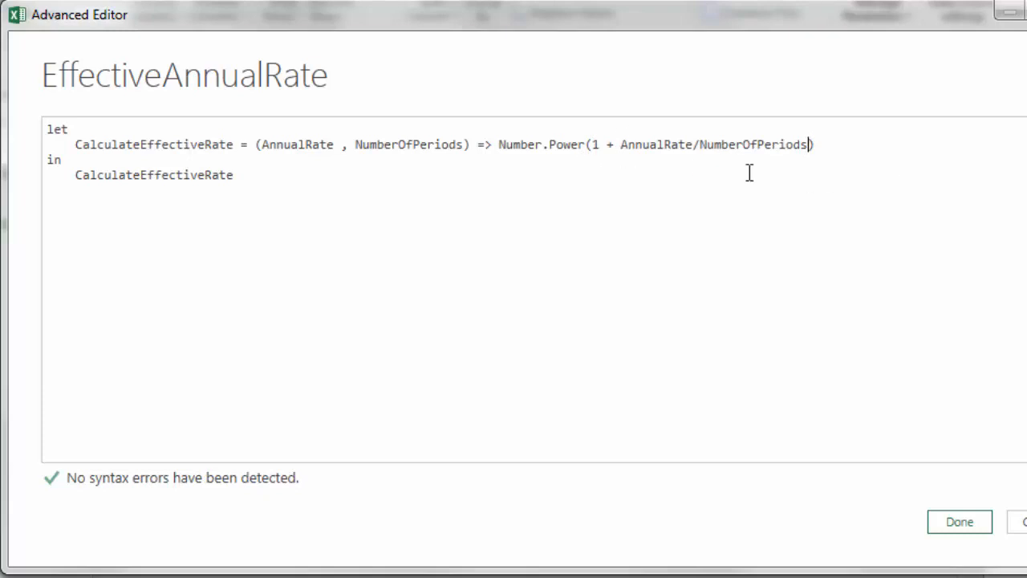
Add NumberOfPeriods as the exponent argument of Number.Power, append - 1, and apply the finished function code.
type(",")
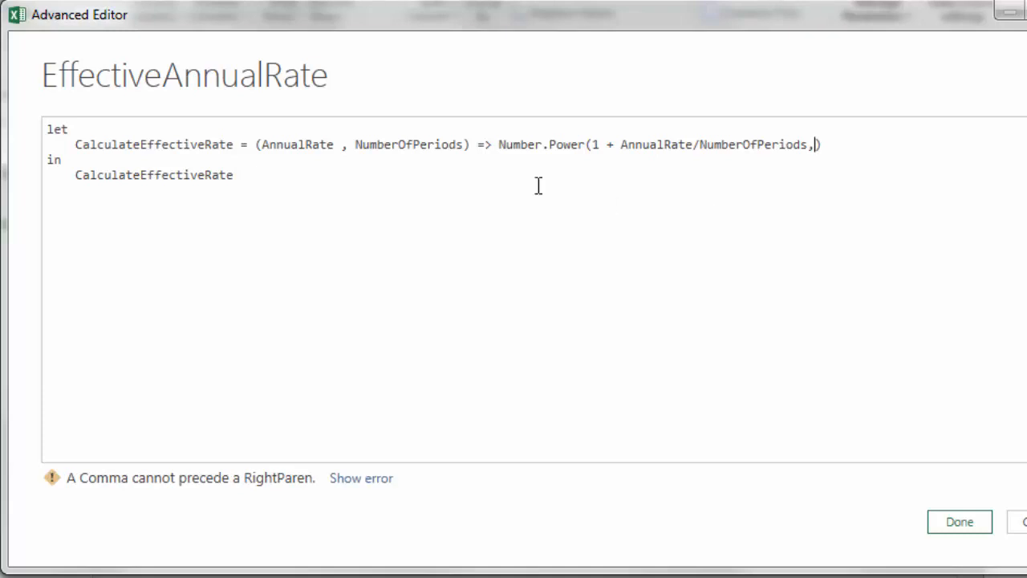
double_click(421, 147)
key("ctrl+c")
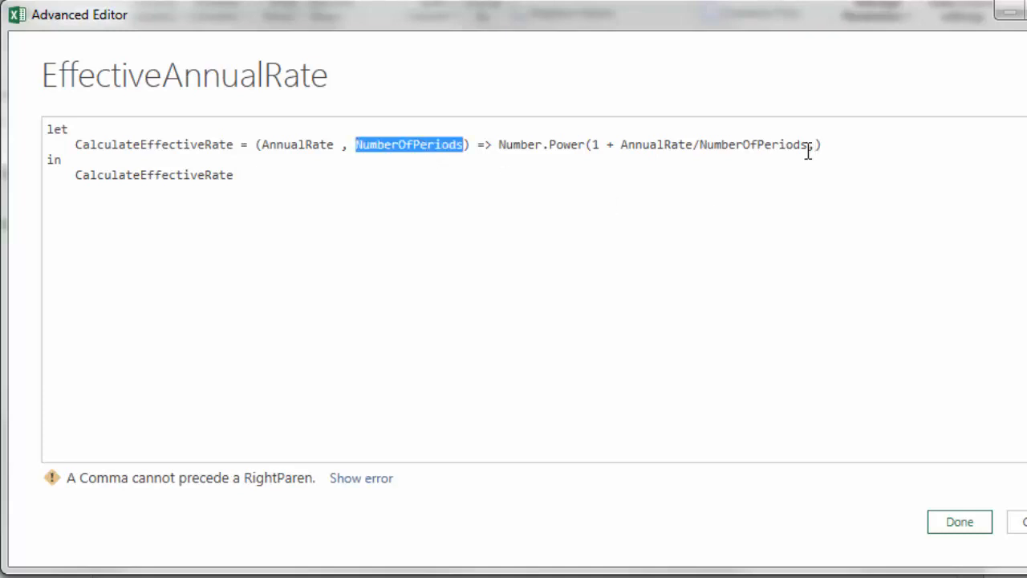
left_click(809, 147)
key("ctrl+v")
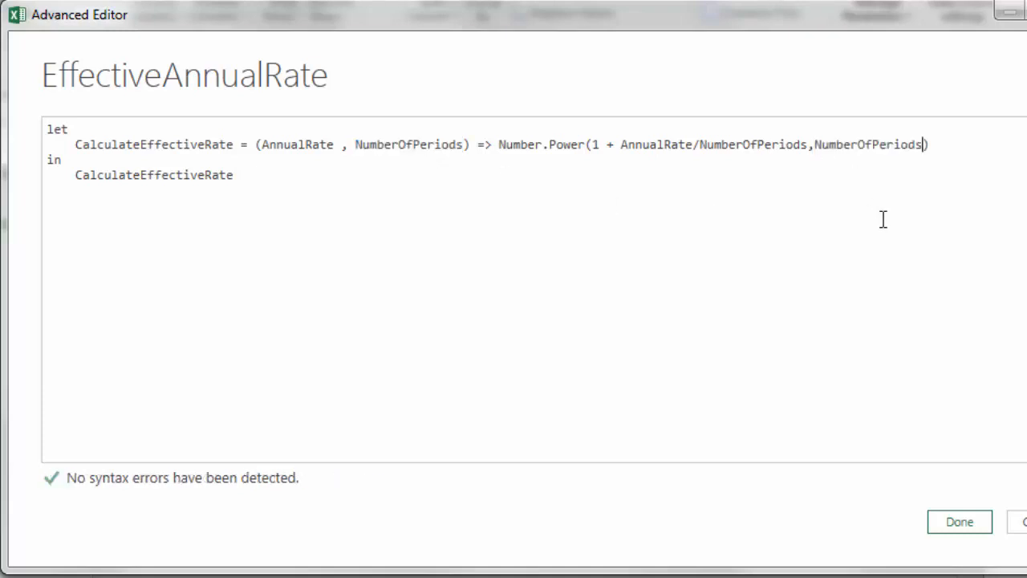
left_click(973, 144)
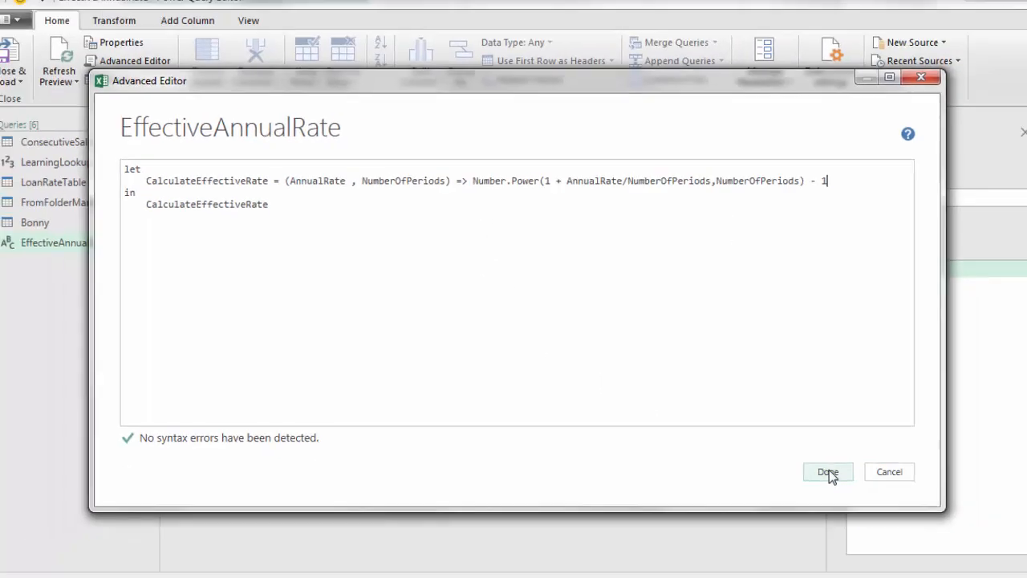
left_click(828, 473)
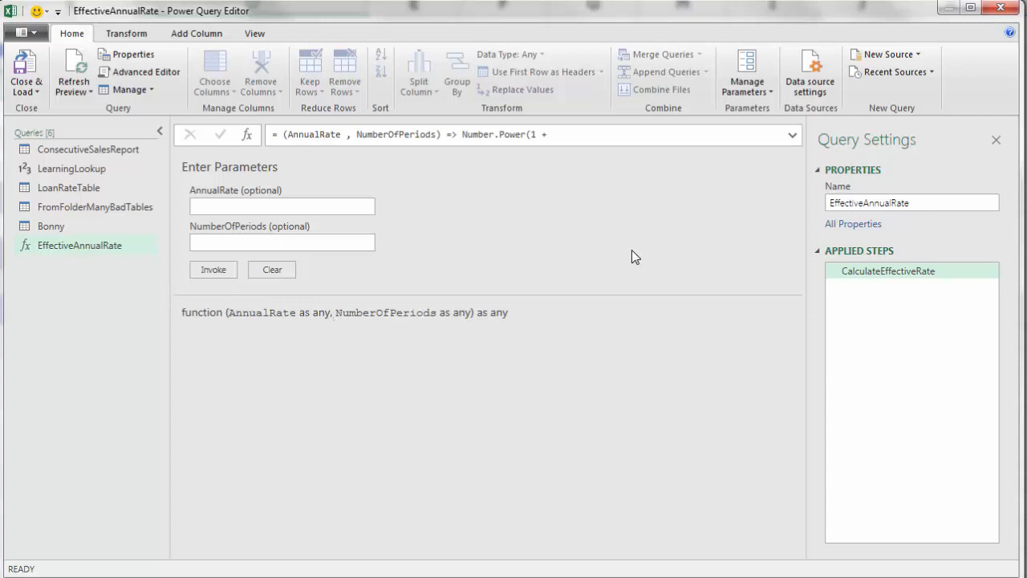
In the EffectiveAnnualRate function code, declare both arguments, AnnualRate and NumberOfPeriods, as number.
left_click(141, 73)
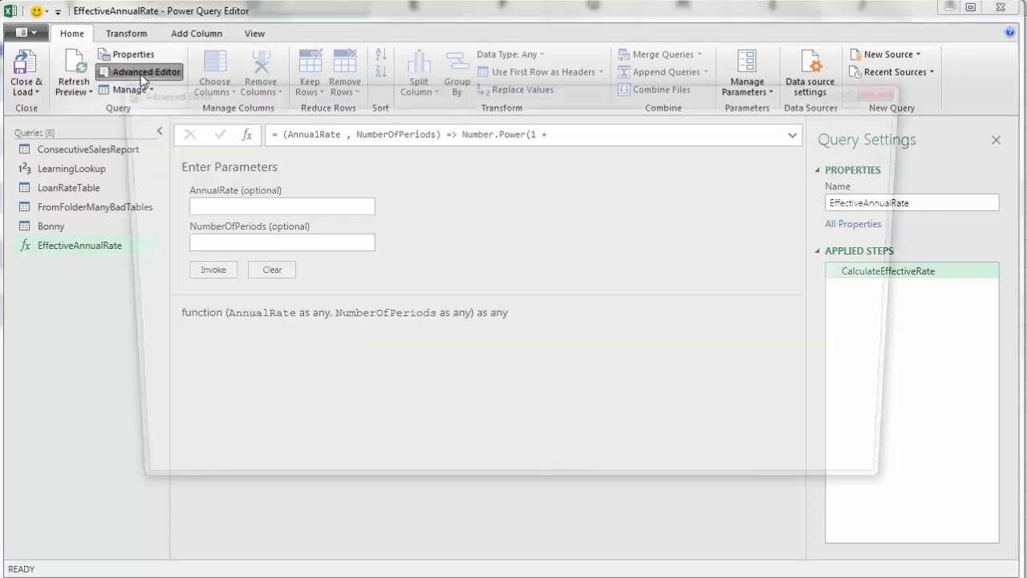
left_click(358, 186)
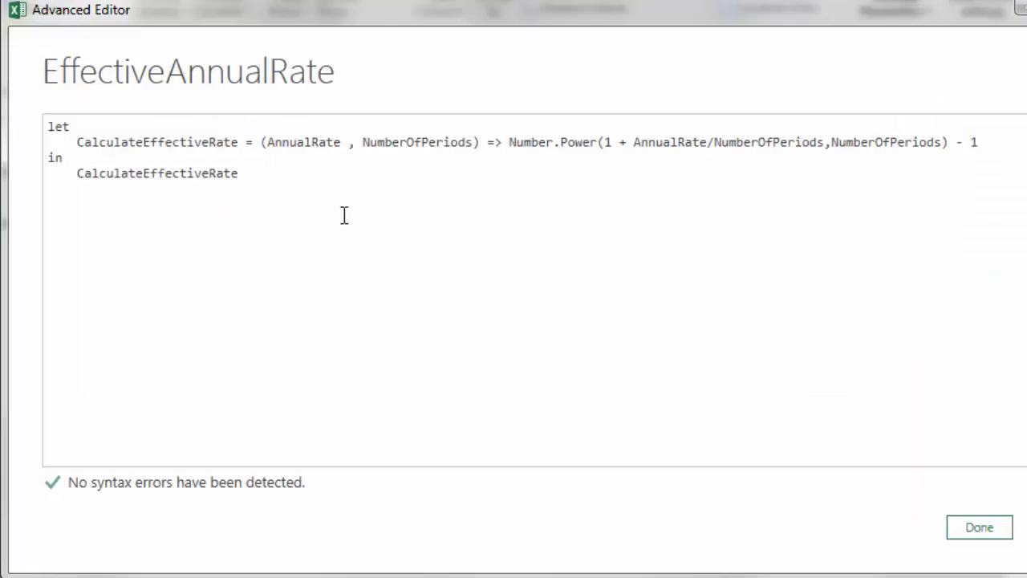
type("as ")
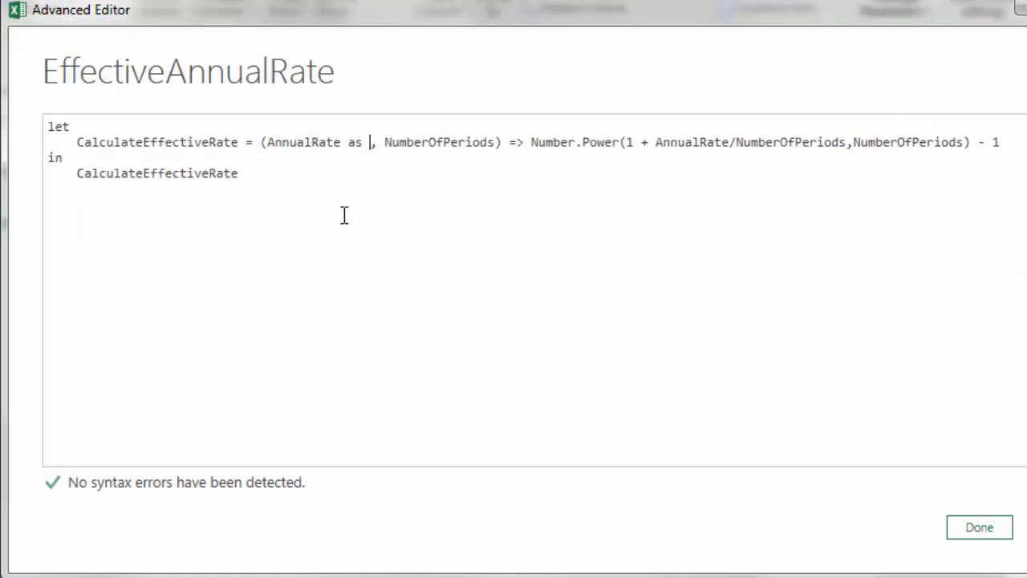
type("number")
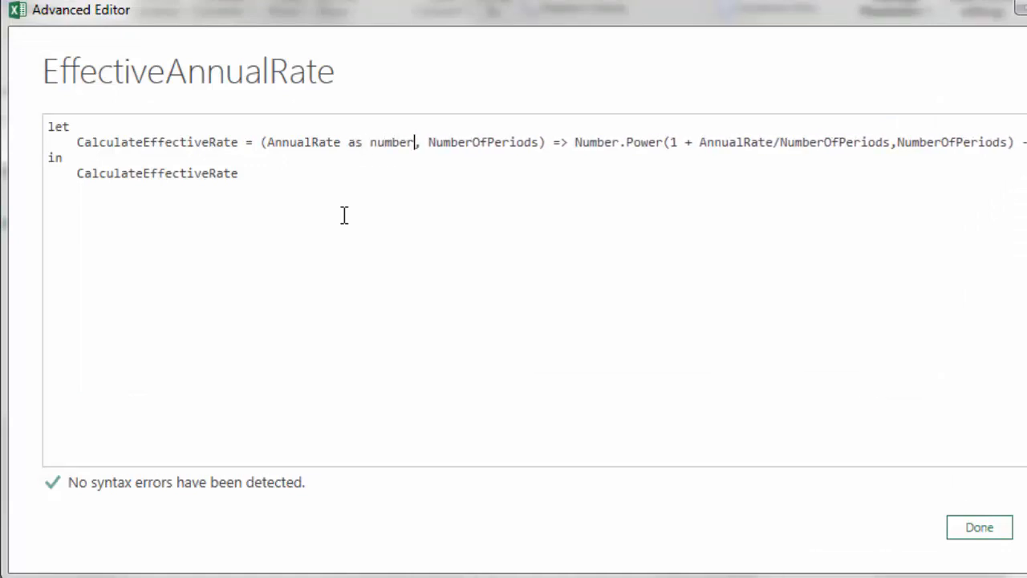
left_click(541, 141)
type("as number")
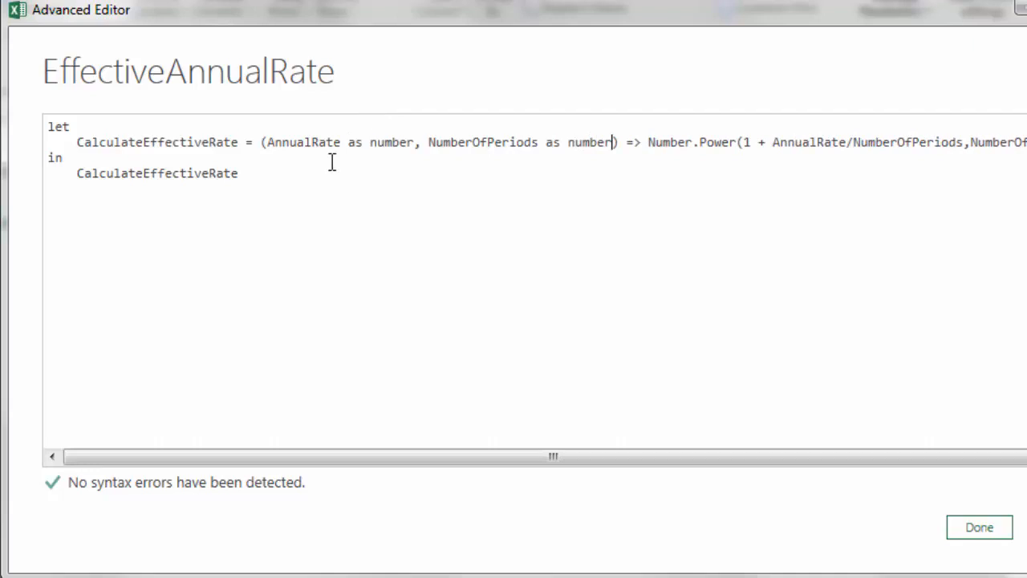
Declare the function's return type as number before the => operator and apply the edited code.
left_click(626, 150)
type("as numb")
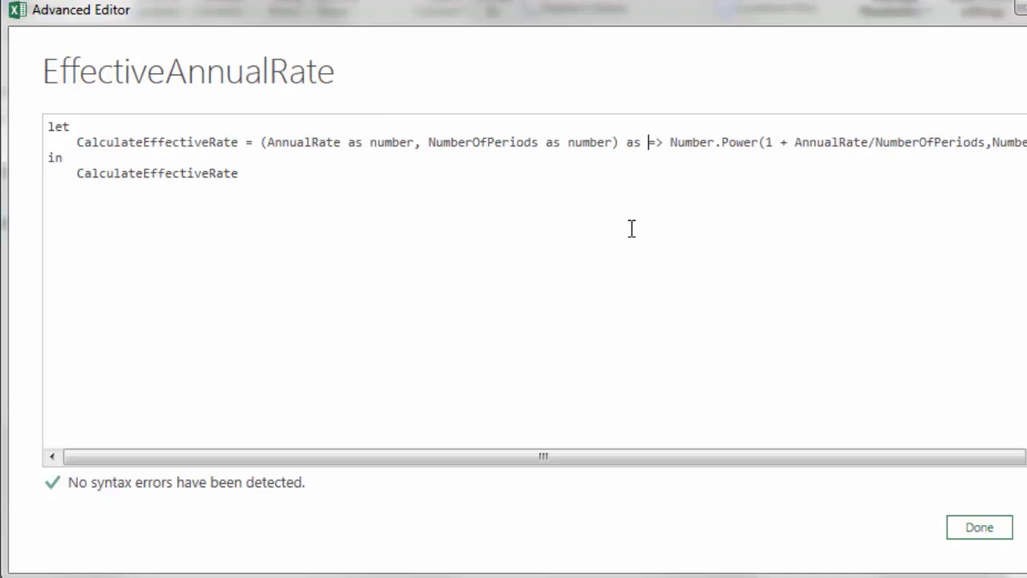
type("er")
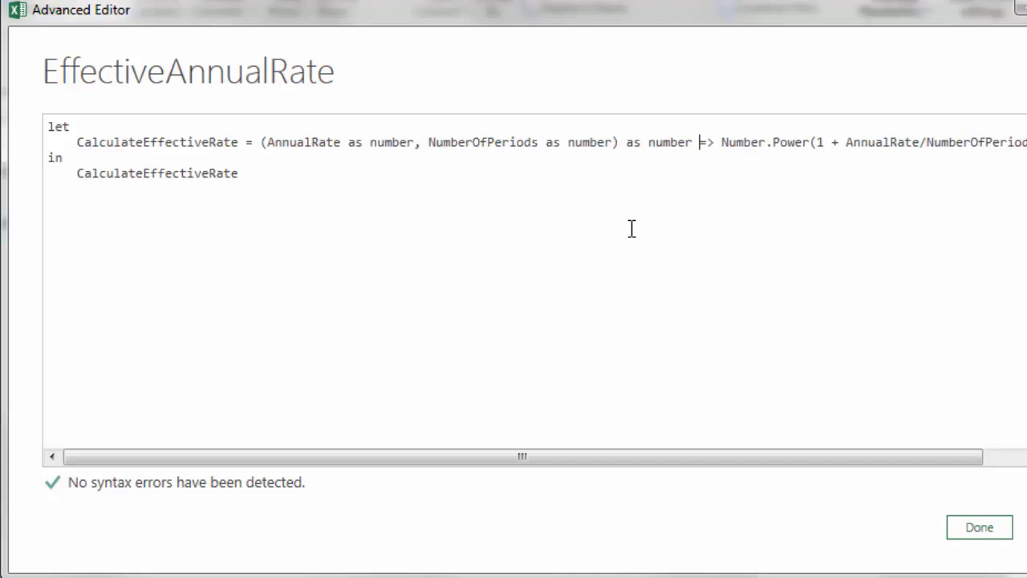
left_click(613, 147)
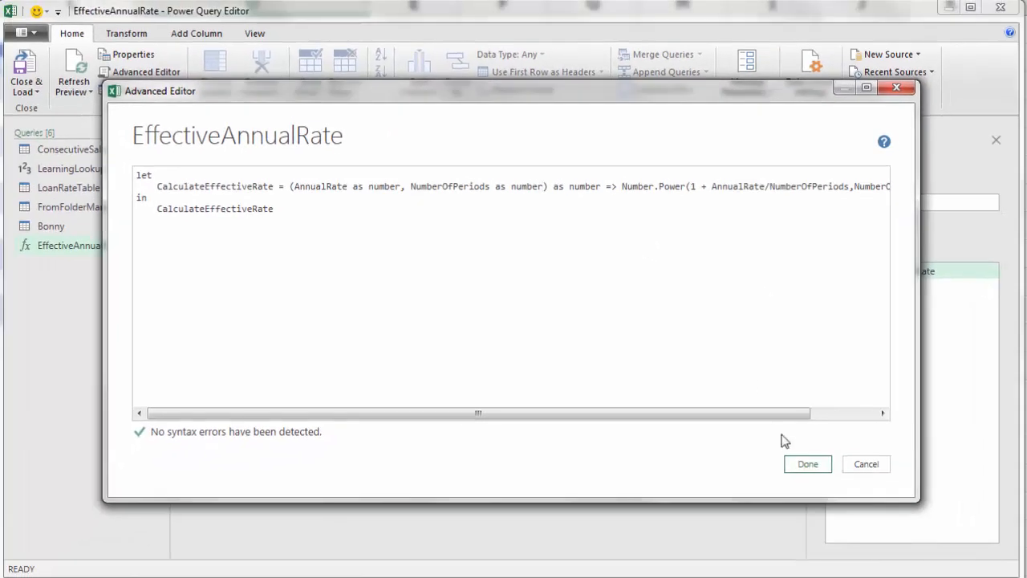
left_click(808, 466)
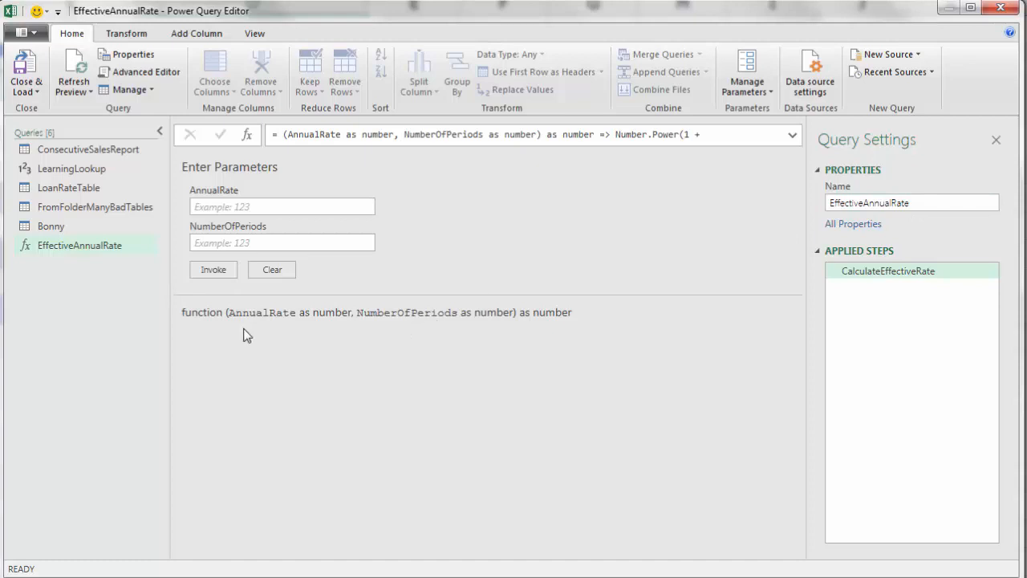
In the LoanRateTable query, start invoking the custom function EffectiveAnnualRate in a new column named Effective Rate.
left_click(79, 189)
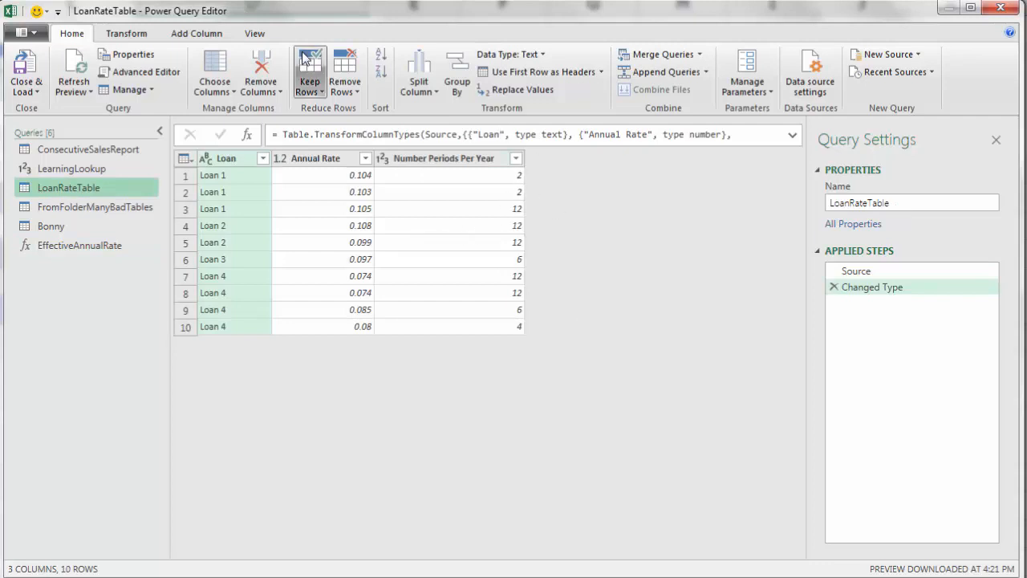
left_click(196, 40)
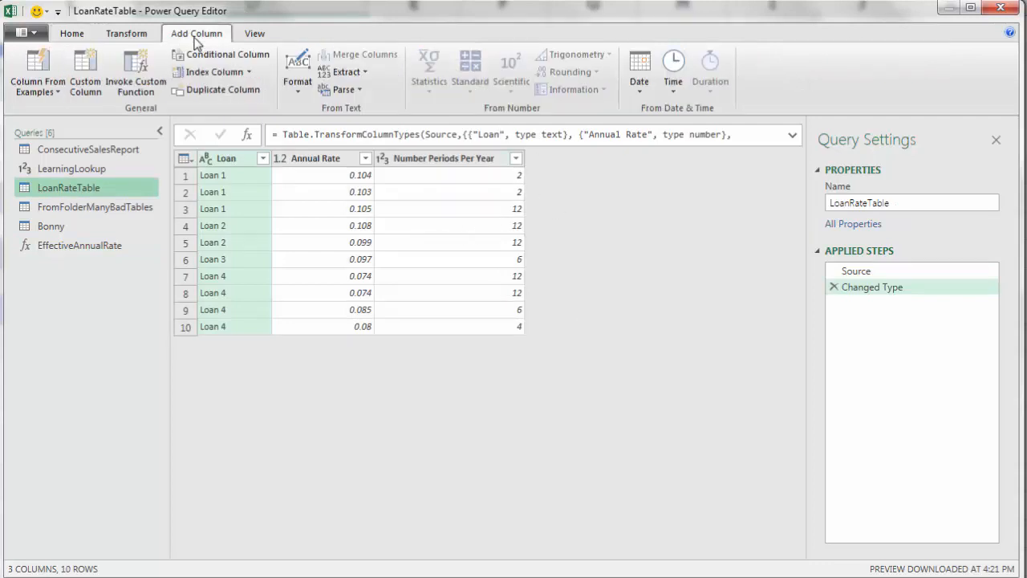
left_click(141, 76)
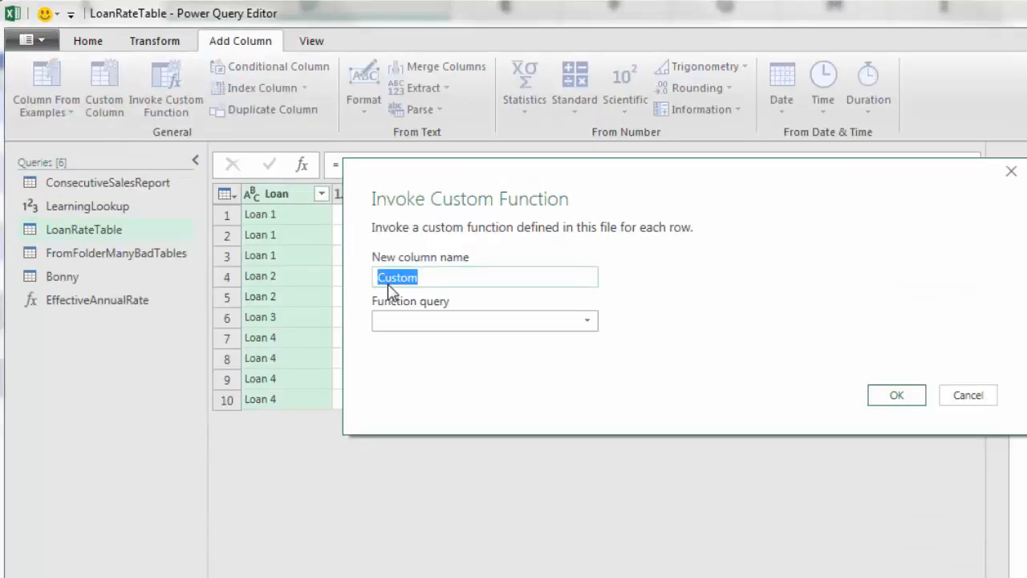
type("Effective Rate")
left_click(449, 324)
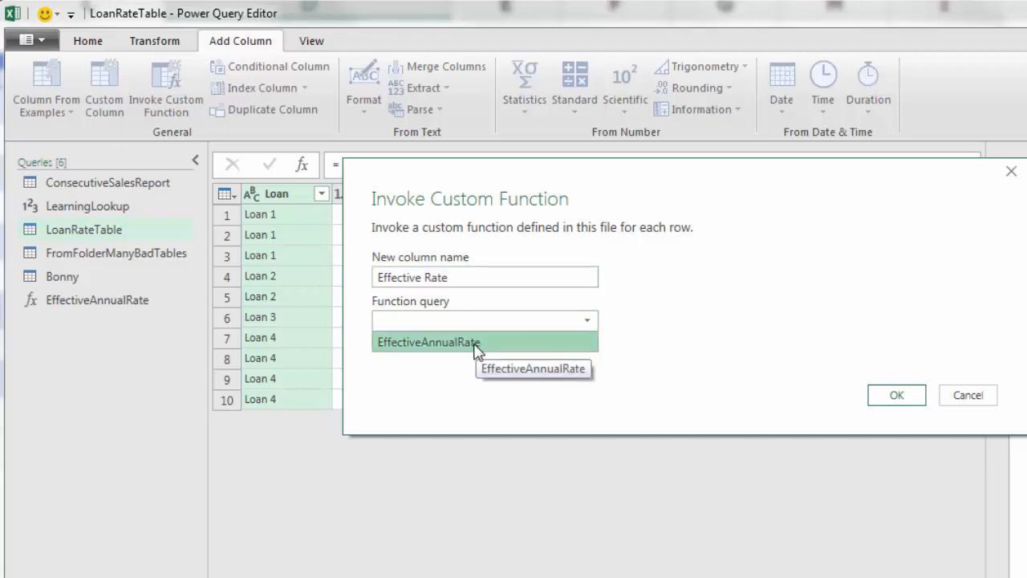
left_click(473, 343)
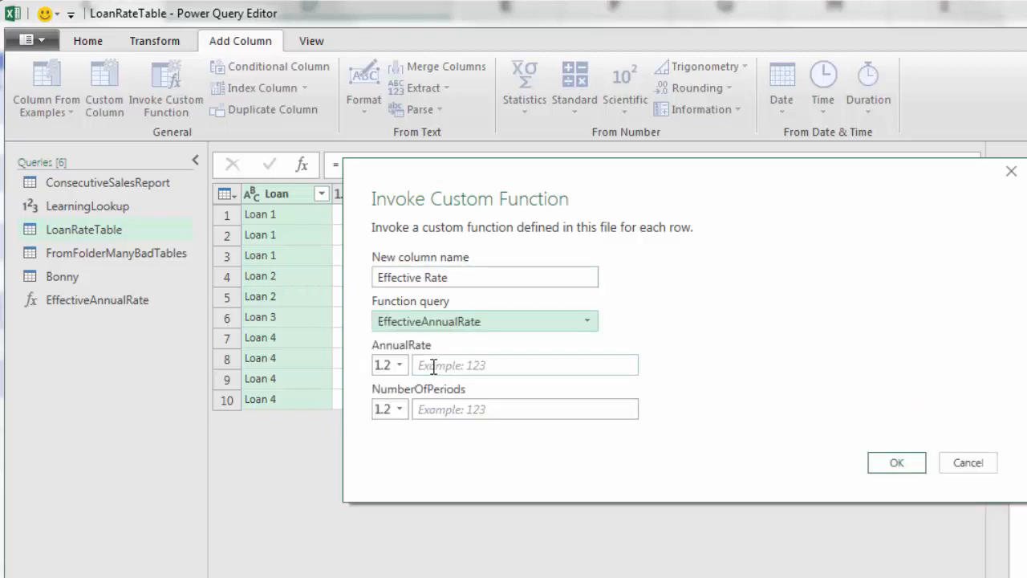
Set the AnnualRate argument to take its values from the Annual Rate column.
left_click(433, 366)
left_click_drag(377, 178, 693, 171)
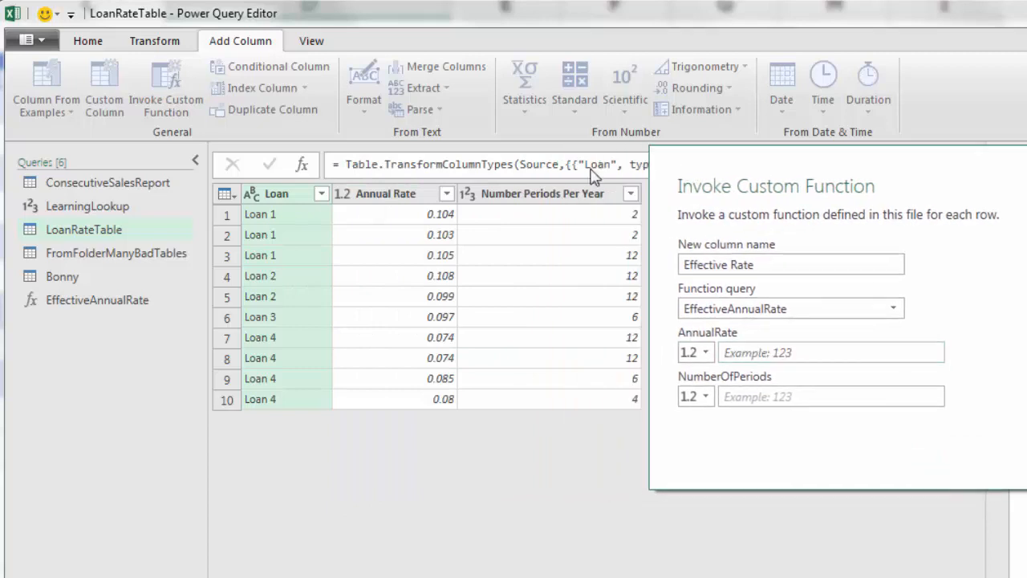
left_click(705, 353)
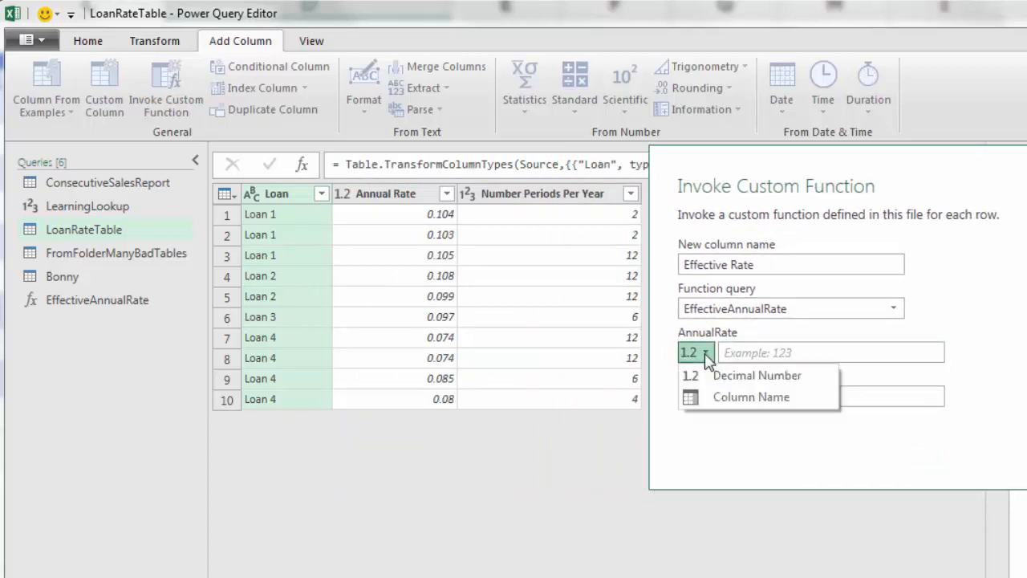
left_click(731, 406)
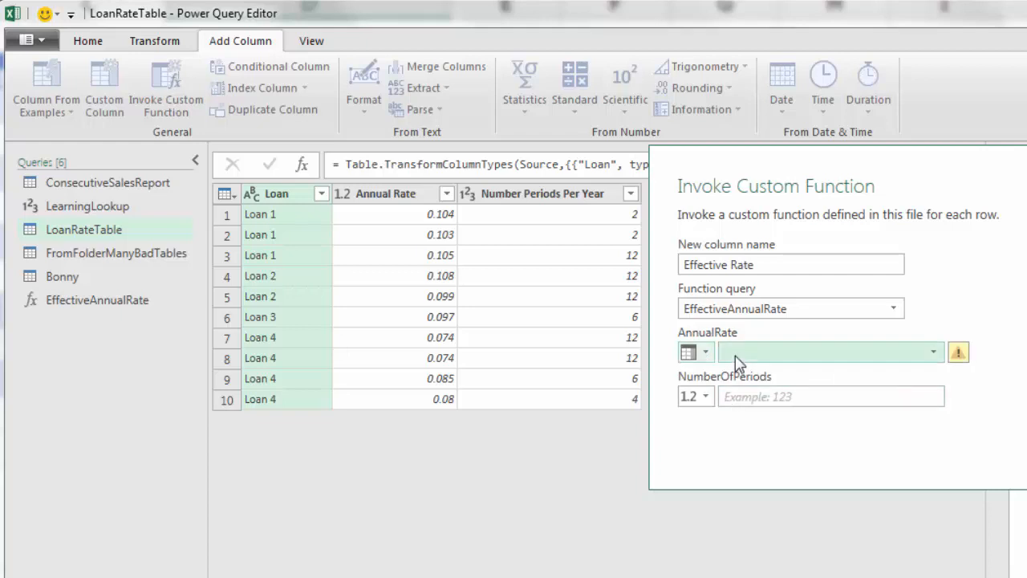
left_click(735, 355)
left_click(819, 394)
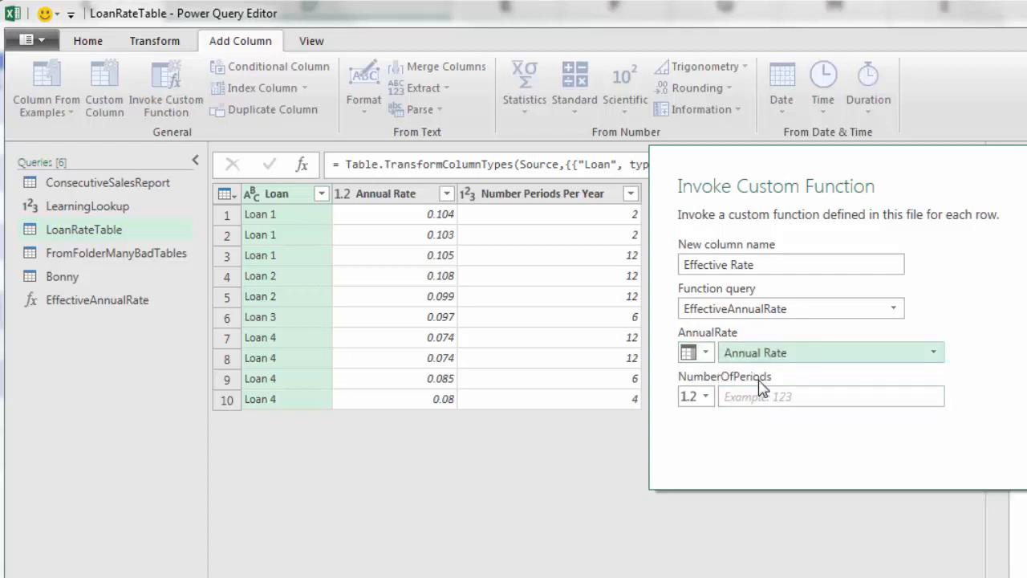
Set the NumberOfPeriods argument to the Number Periods Per Year column and create the Effective Rate column.
left_click(704, 397)
left_click(697, 440)
left_click(759, 396)
left_click(780, 458)
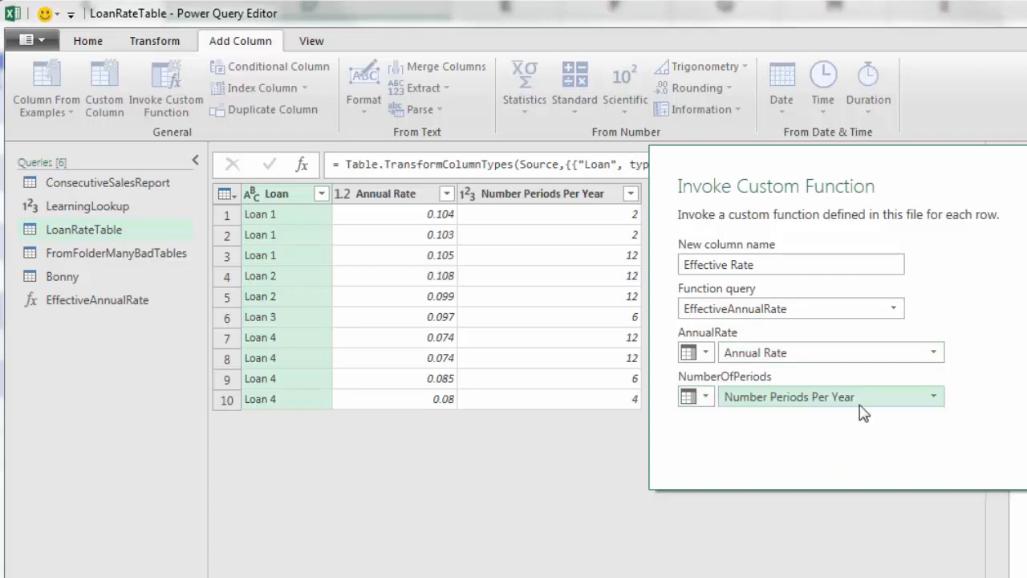
left_click(943, 440)
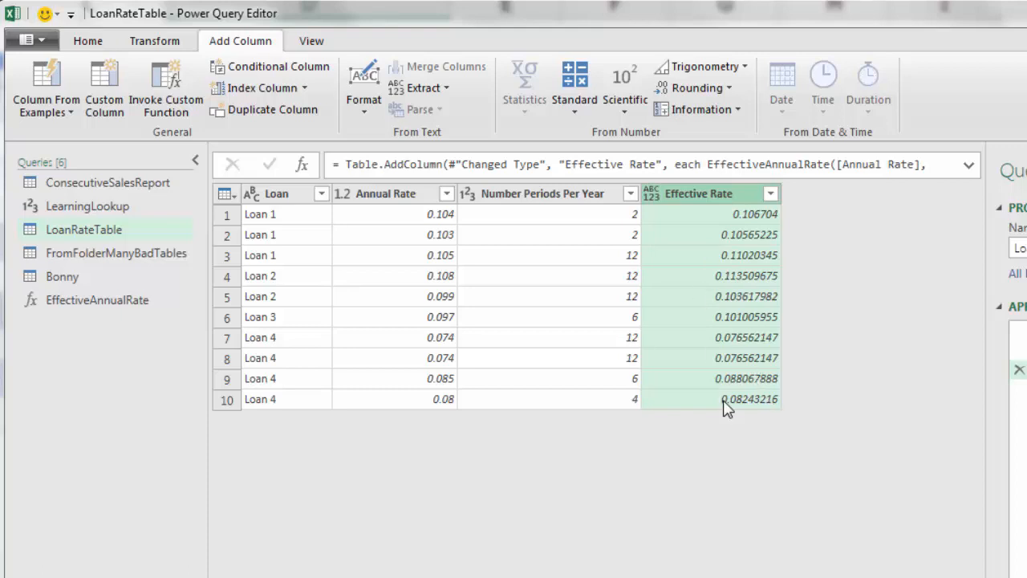
Wrap the EffectiveAnnualRate function body in Number.Round with 4 as the digits argument and apply the code.
left_click(79, 306)
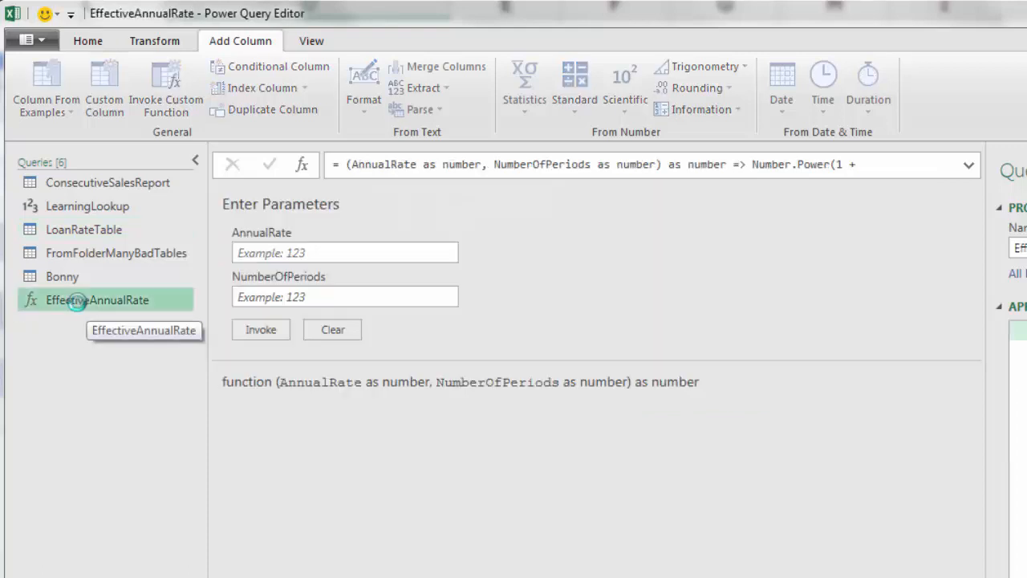
right_click(79, 306)
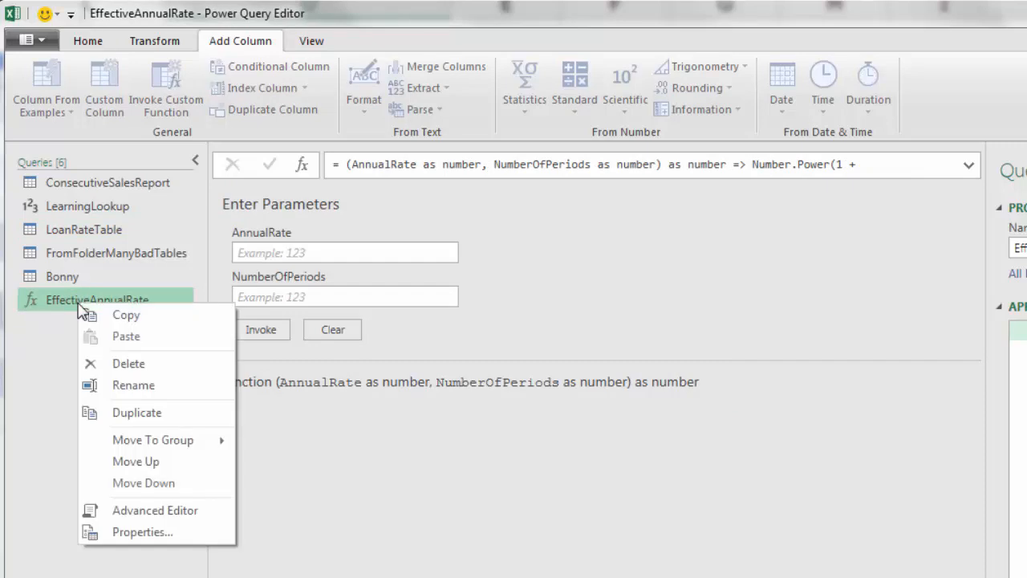
left_click(138, 512)
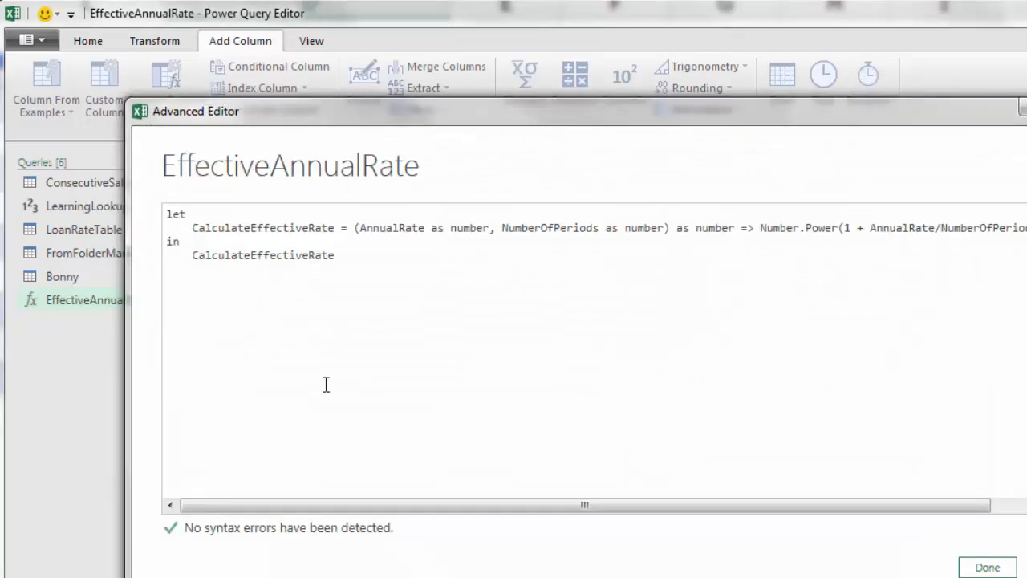
left_click(760, 231)
type("Number.R")
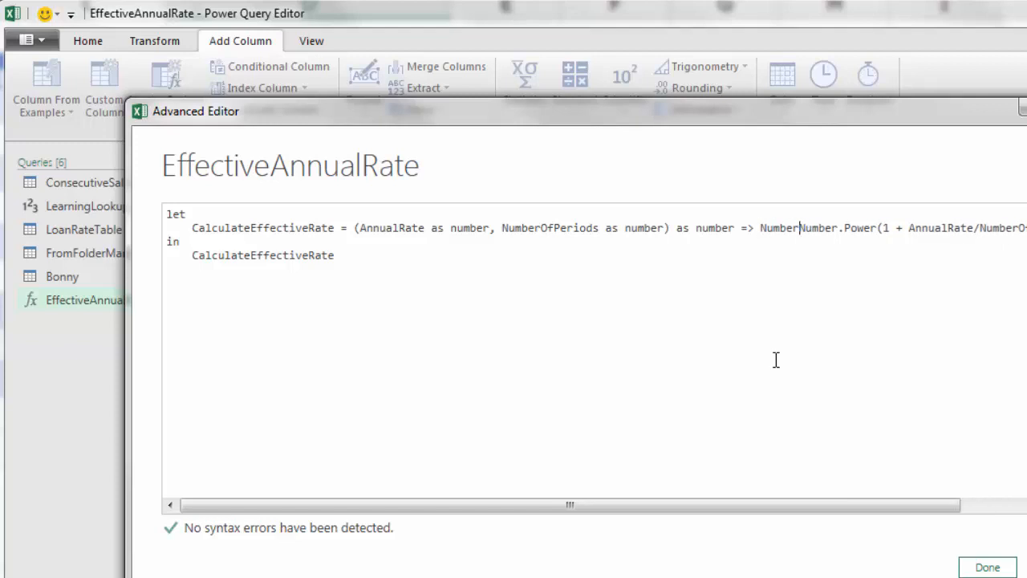
type("ound")
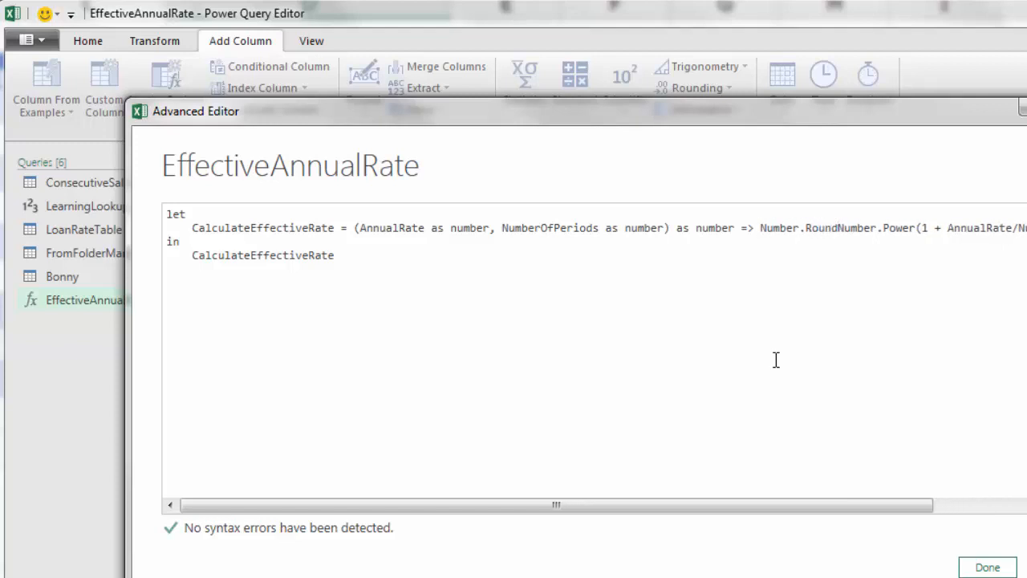
type("(")
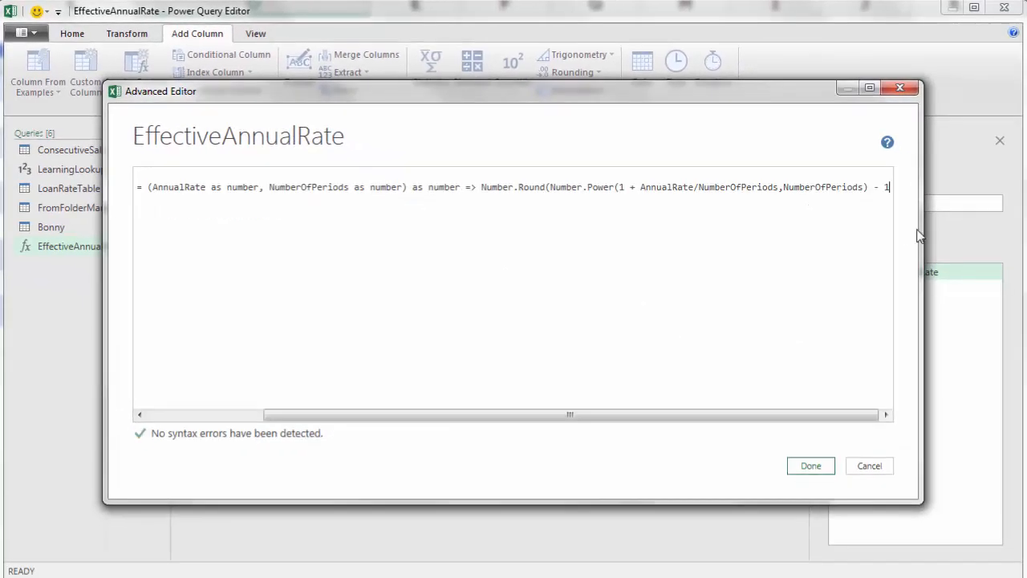
type(",")
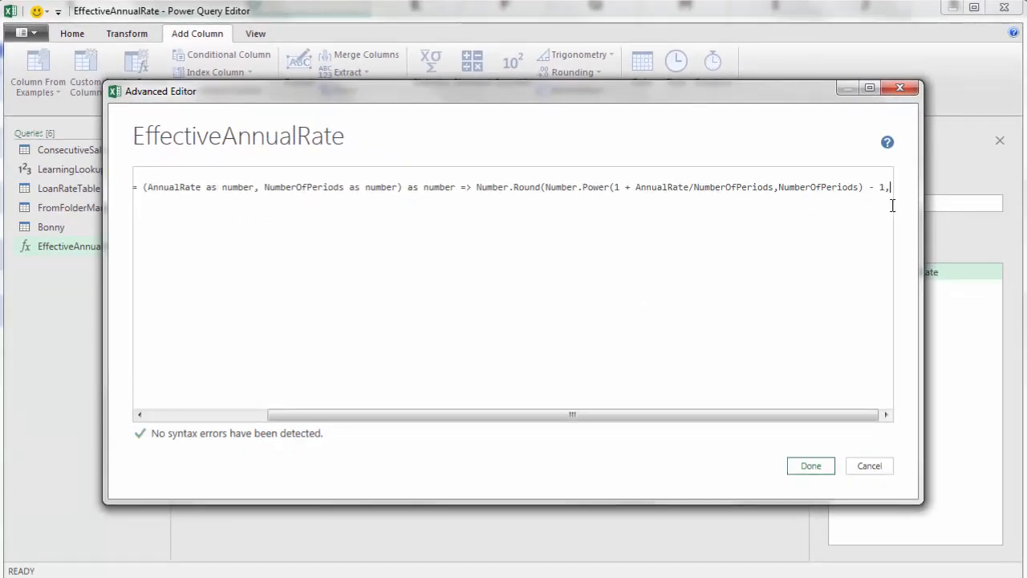
type("4)")
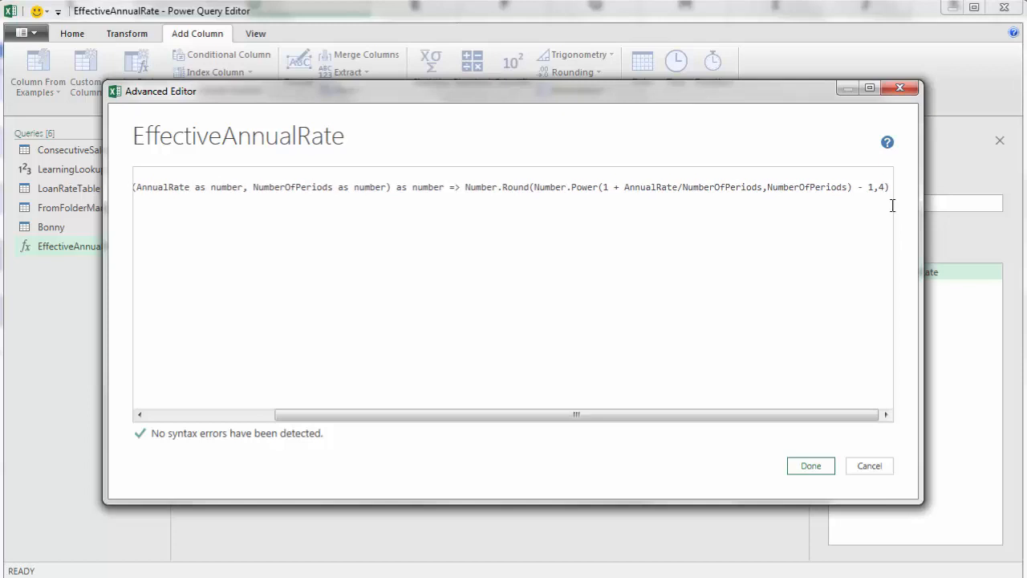
left_click(814, 470)
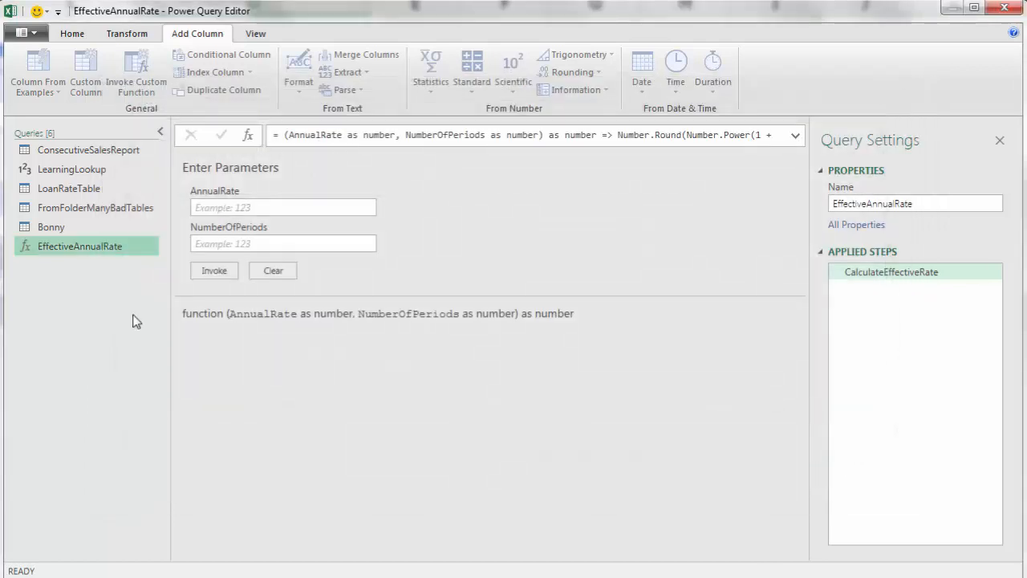
Return to the LoanRateTable query, and close and load the queries to the workbook.
left_click(79, 193)
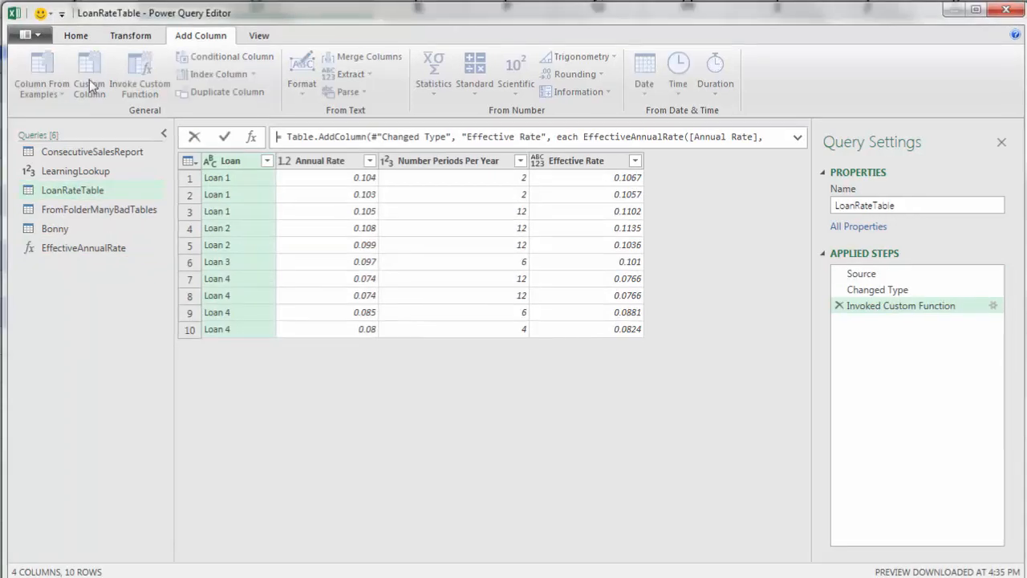
left_click(70, 37)
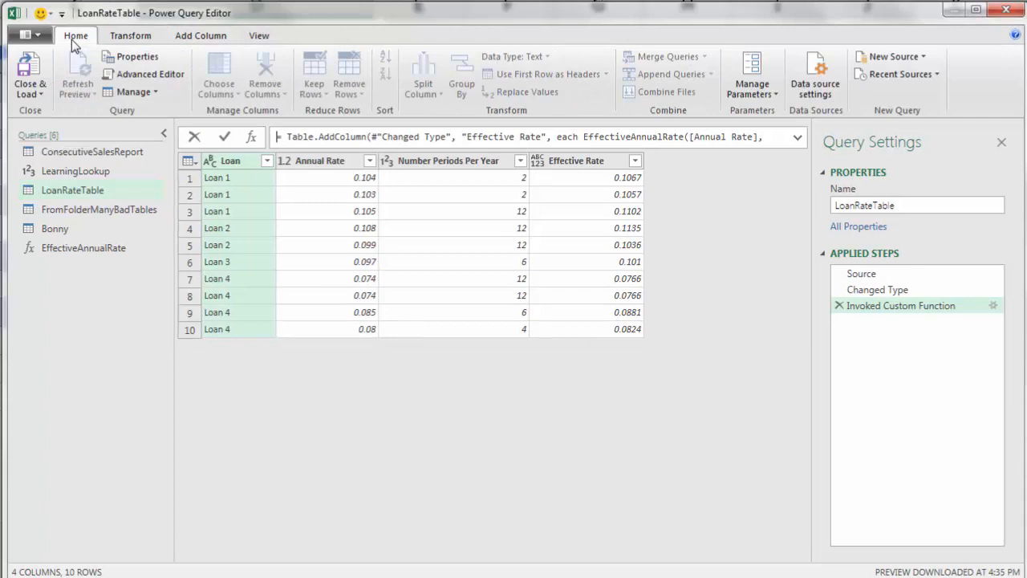
left_click(41, 78)
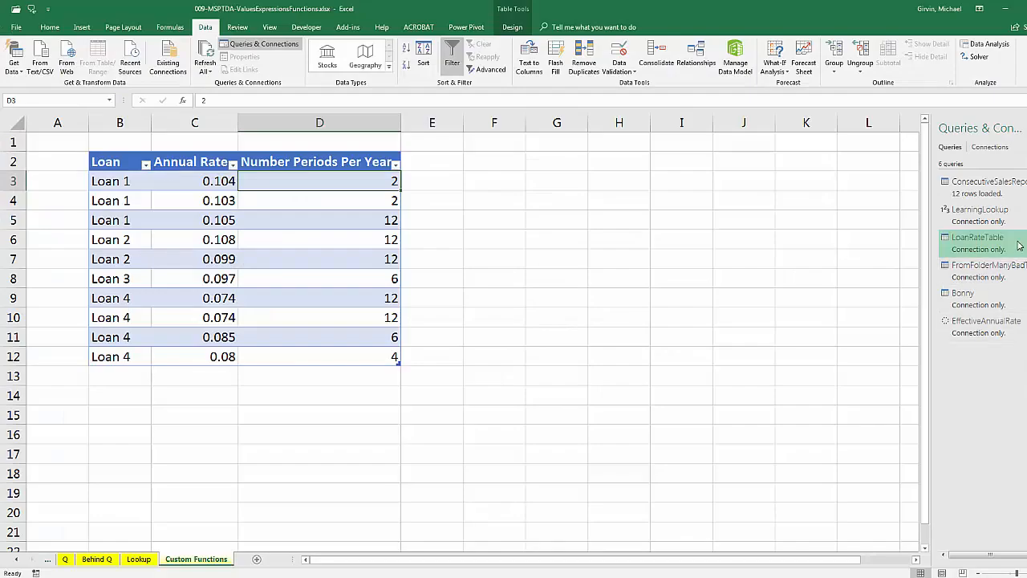
Open the FromFolderManyBadTables query for editing in the Power Query Editor.
mouse_move(1019, 245)
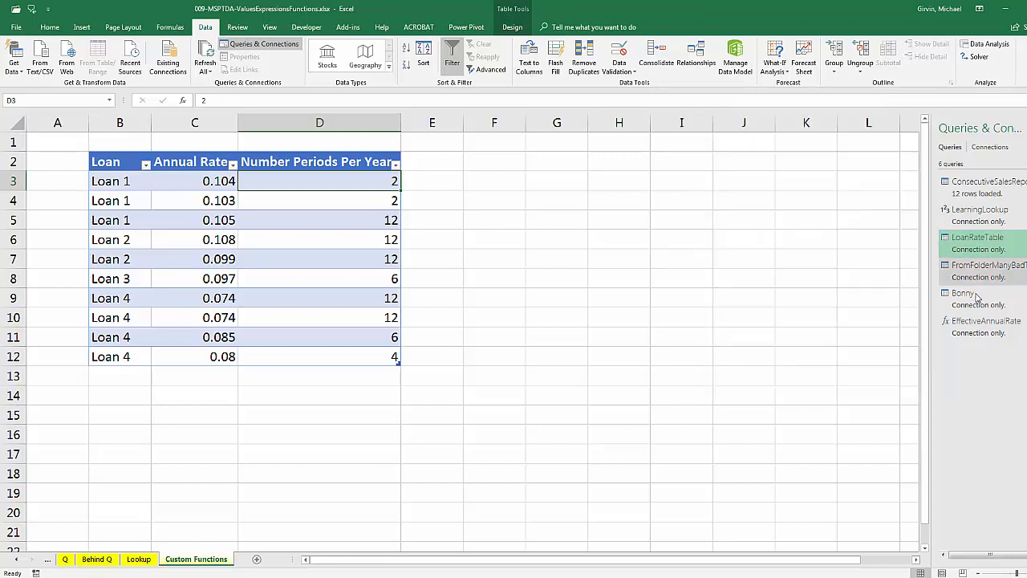
mouse_move(978, 277)
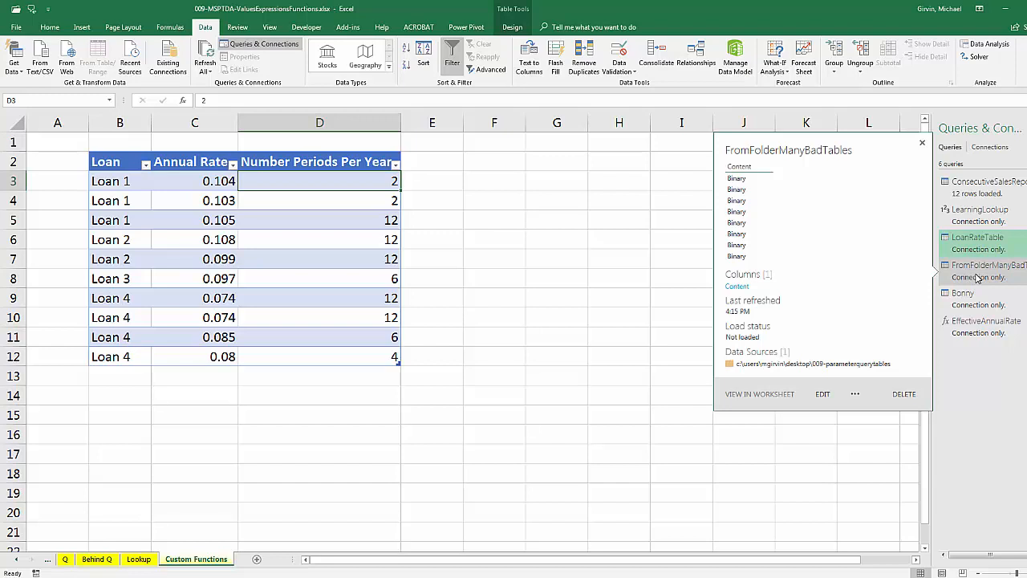
double_click(977, 277)
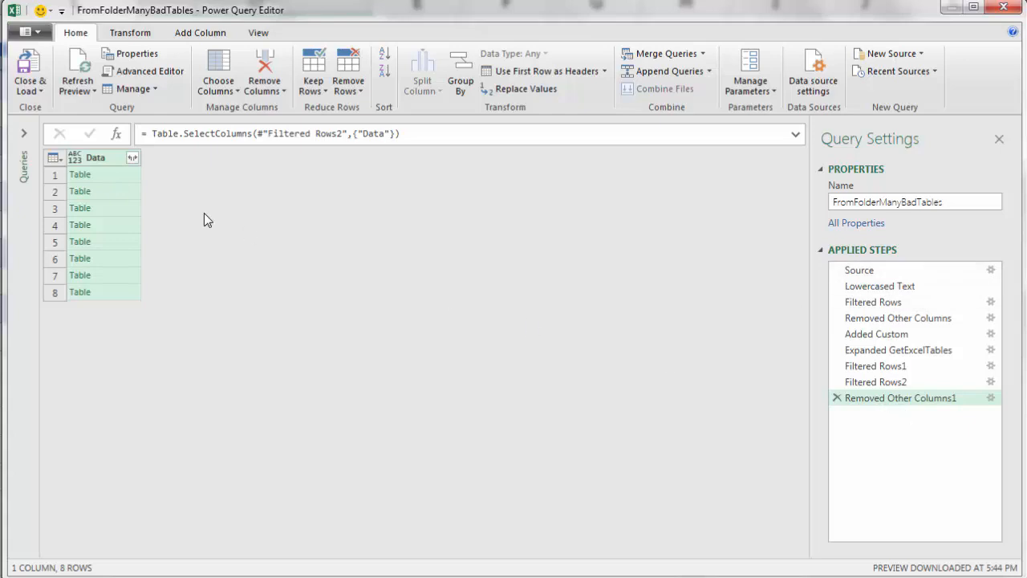
Preview the nested tables in the first five rows of the Data column.
left_click(114, 179)
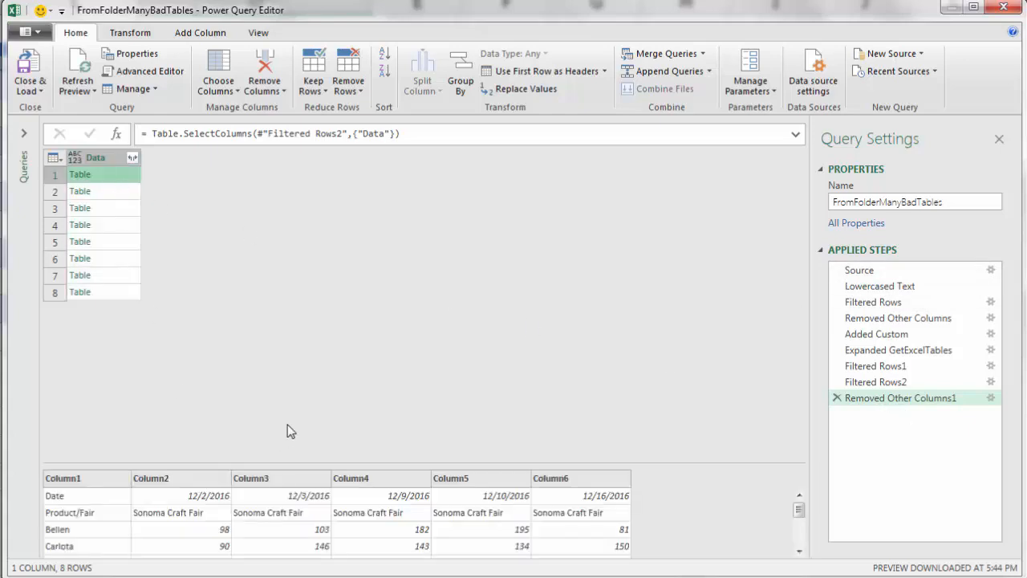
left_click(115, 197)
left_click(116, 210)
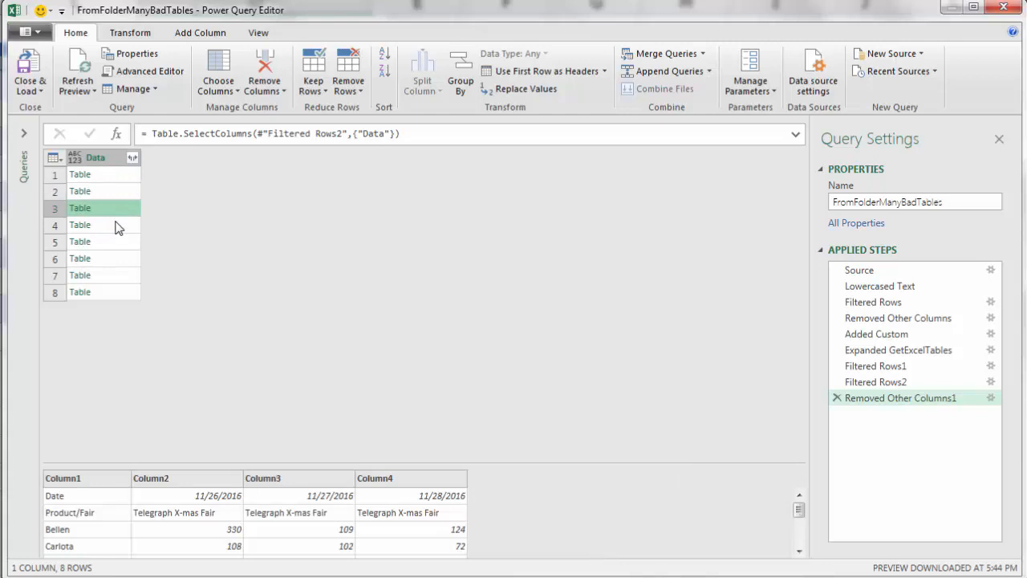
left_click(115, 226)
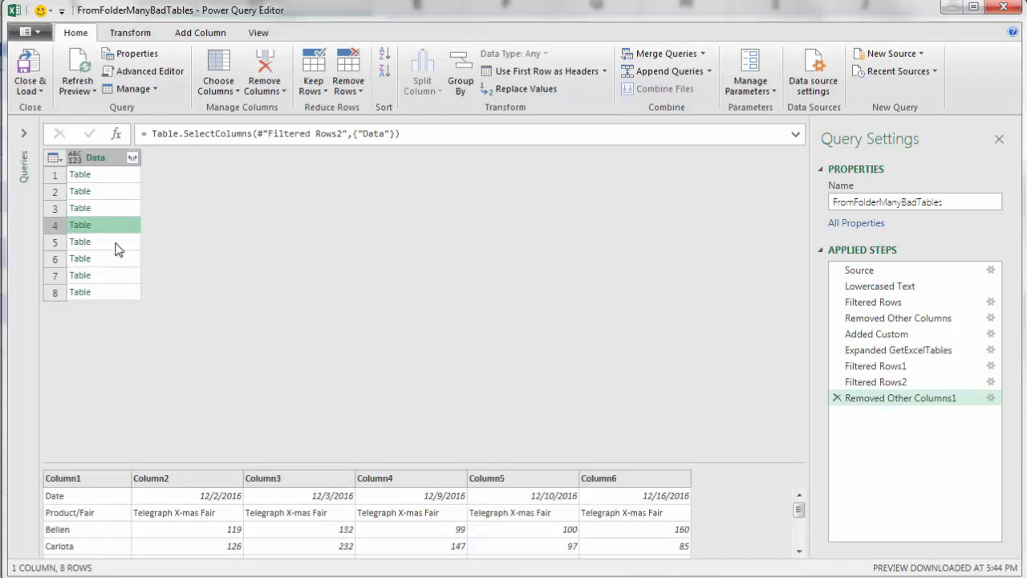
left_click(115, 248)
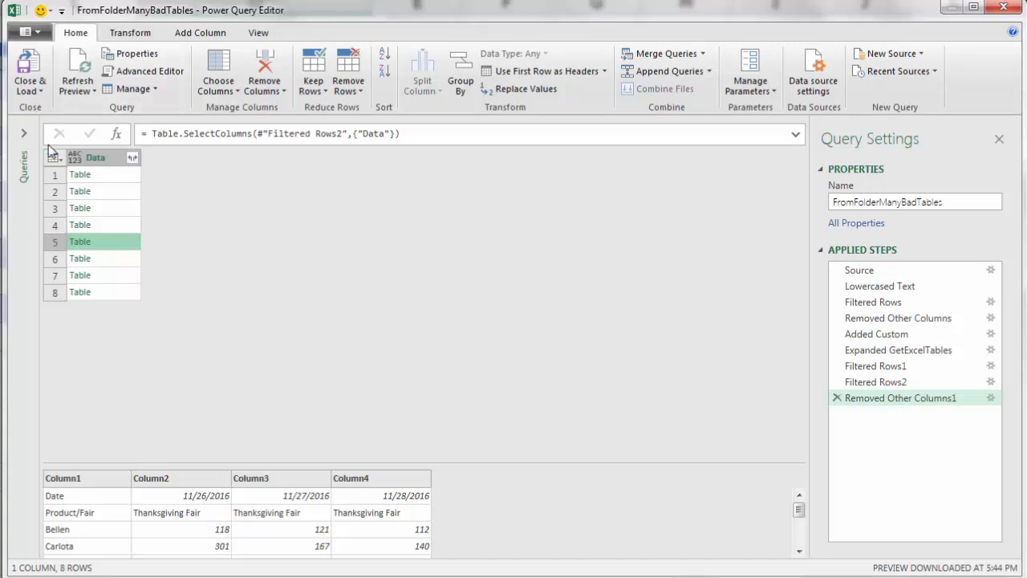
Open the Bonny query and review each of its applied steps from Source through Renamed Columns.
left_click(25, 134)
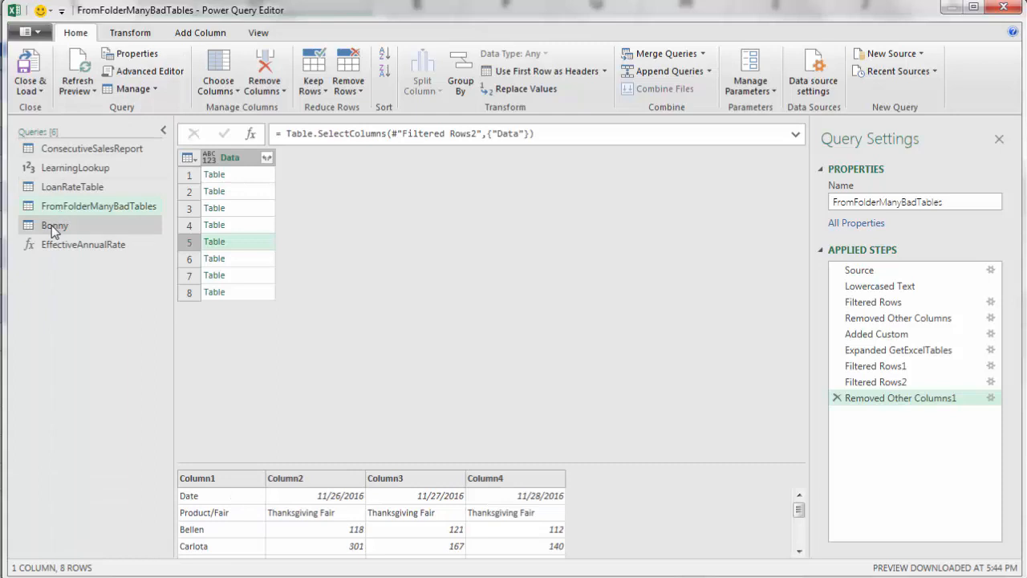
left_click(52, 226)
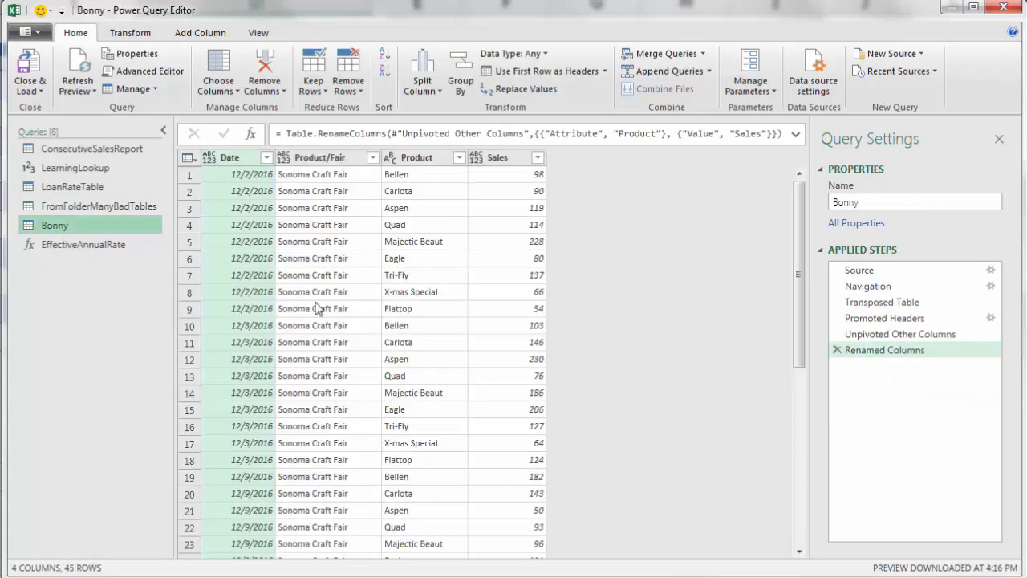
left_click(875, 273)
left_click(883, 289)
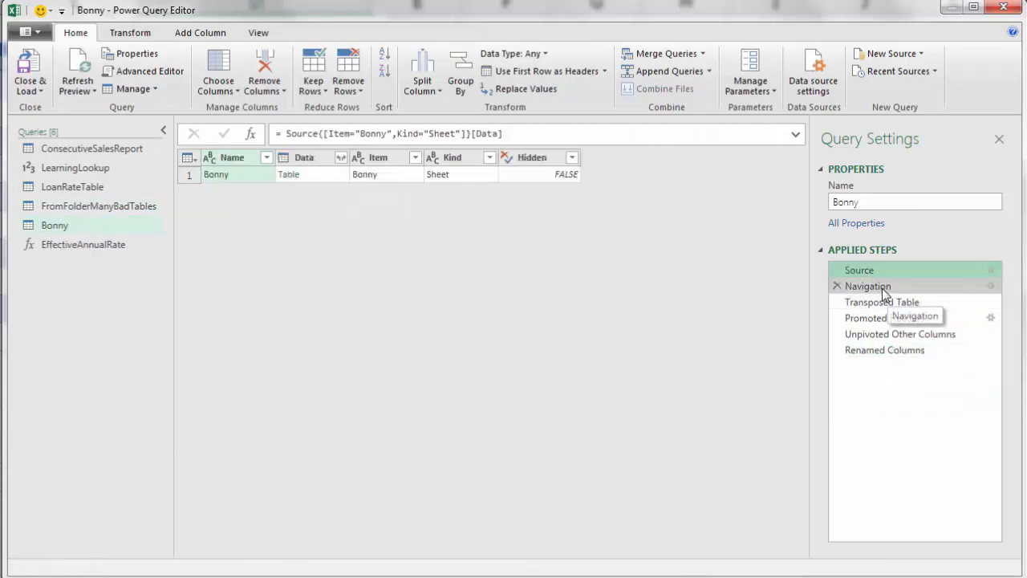
left_click(867, 303)
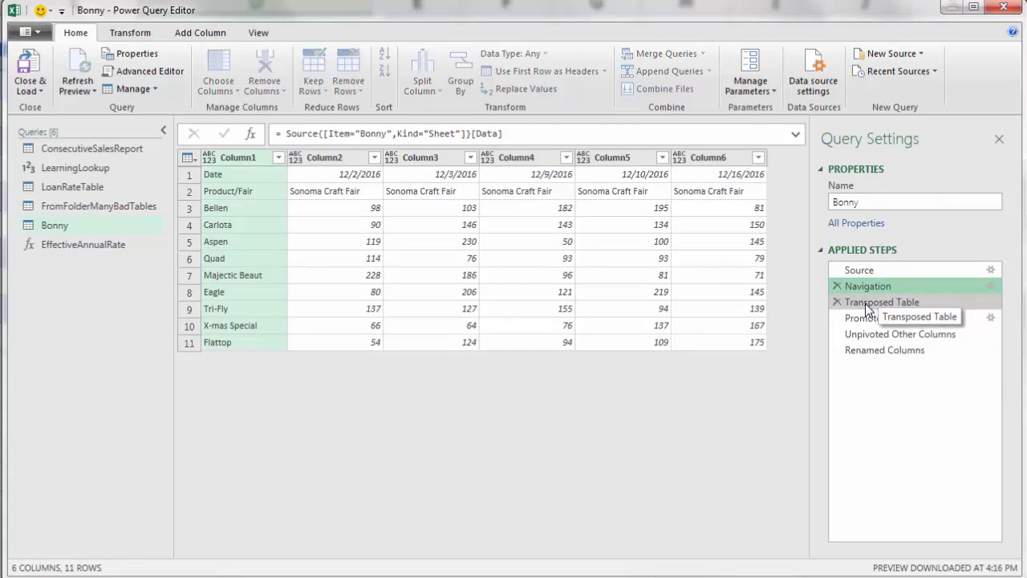
left_click(865, 319)
left_click(867, 334)
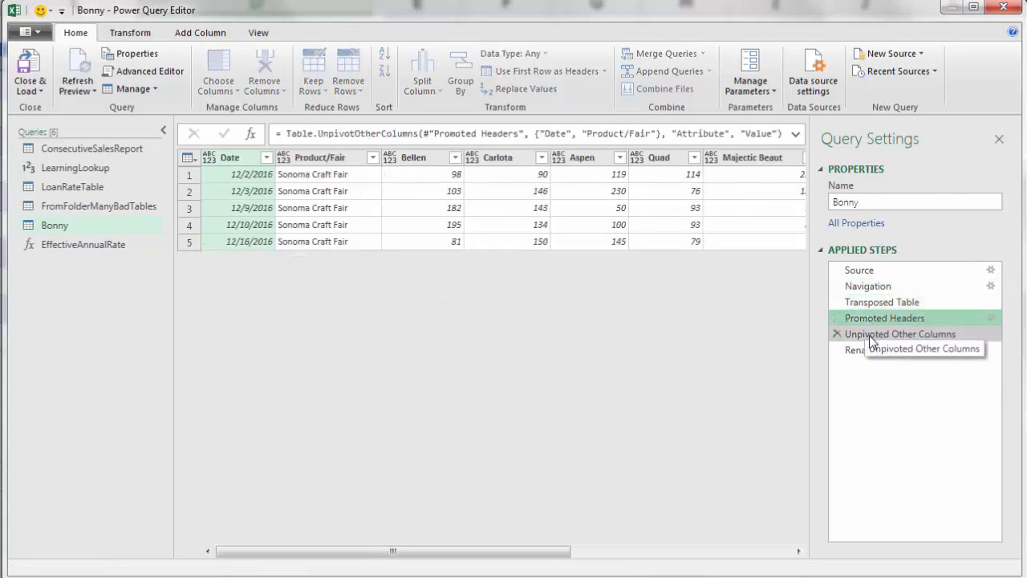
left_click(868, 352)
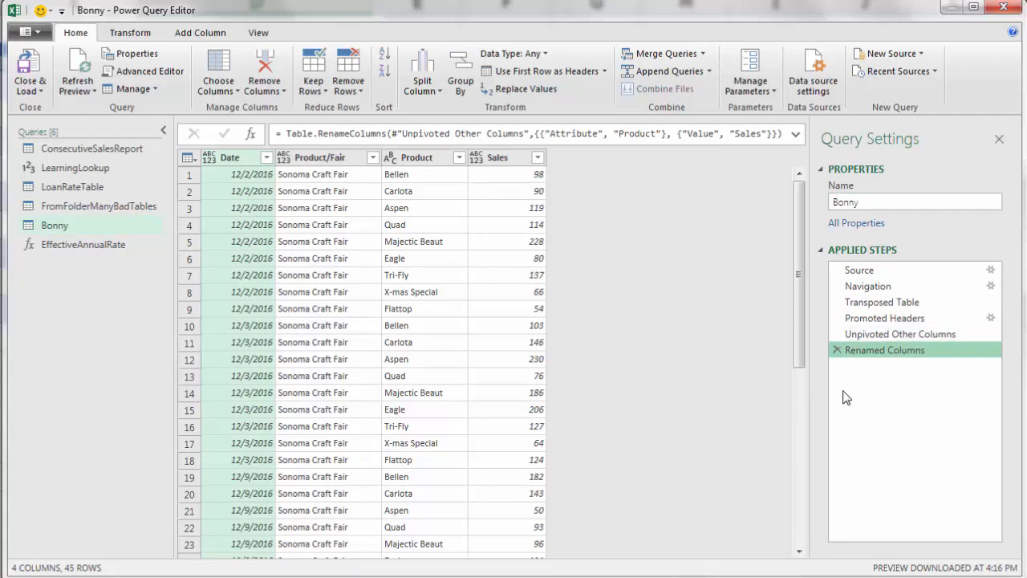
Rename the Bonny query as FunctionToTransformFiarTables.
double_click(855, 204)
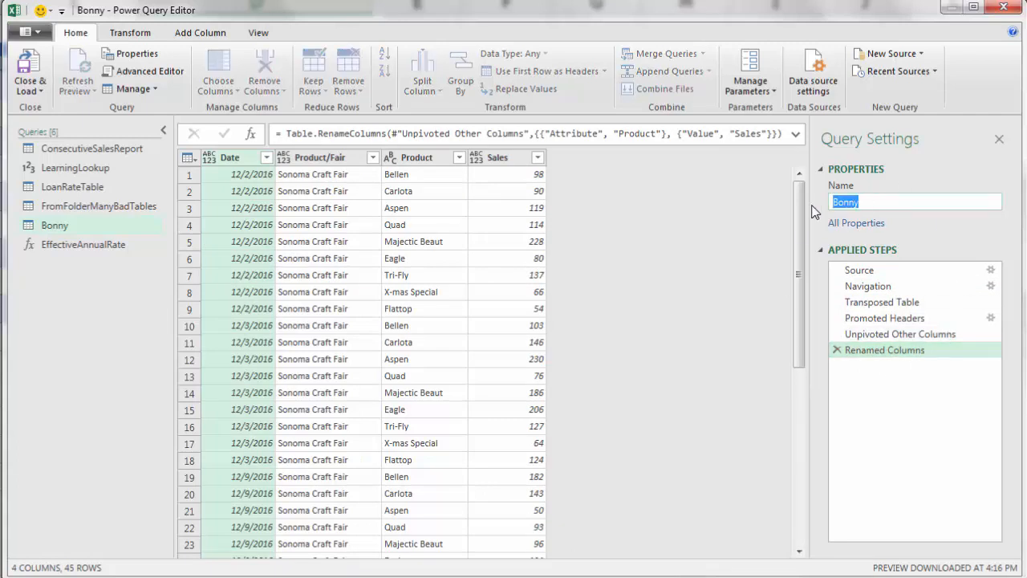
type("FunctionToTransformFiarTables")
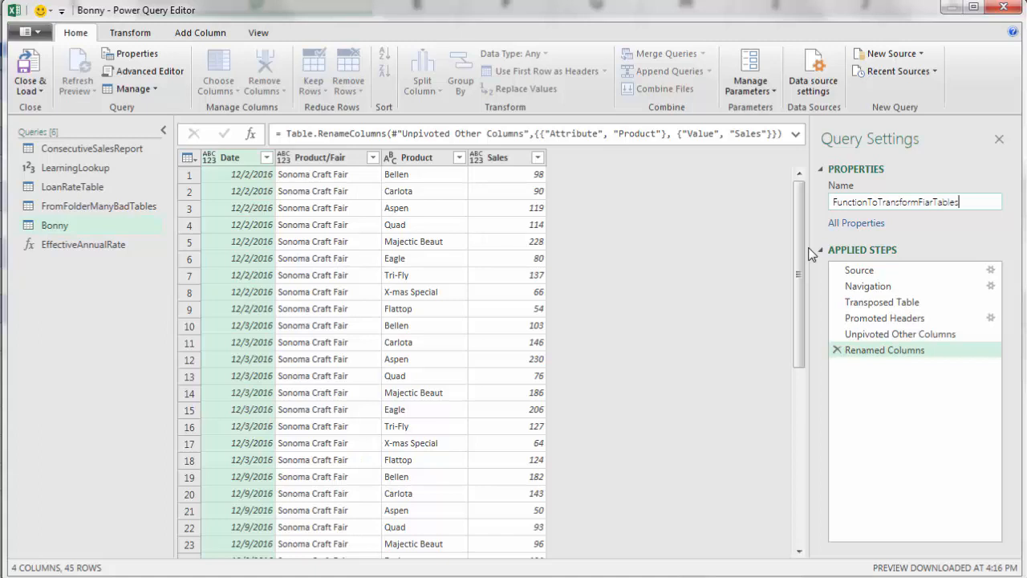
key("Return")
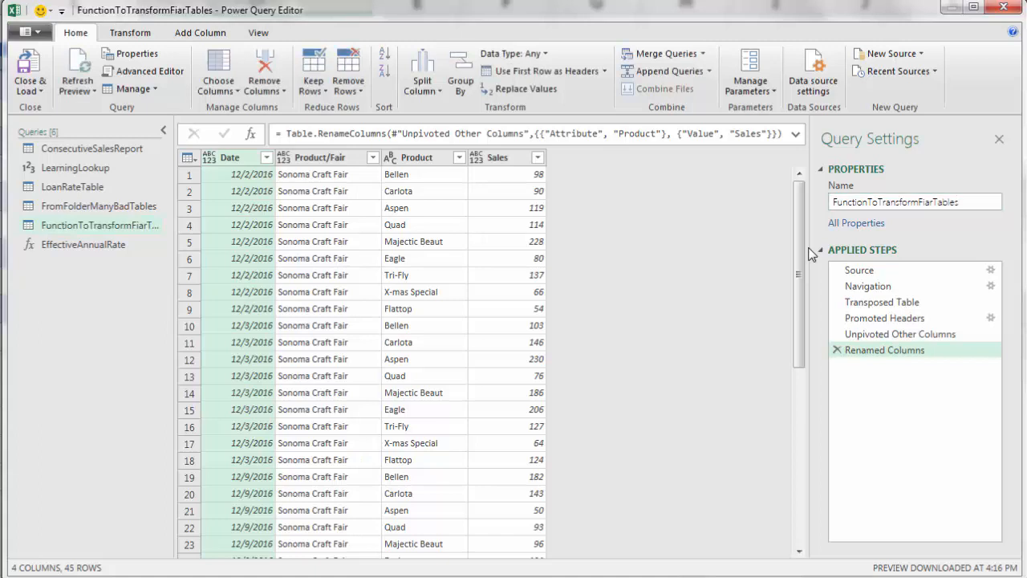
Delete the Source and Bonny_Sheet lines from the query's M code and realign the Transposed Table line under let.
left_click(140, 70)
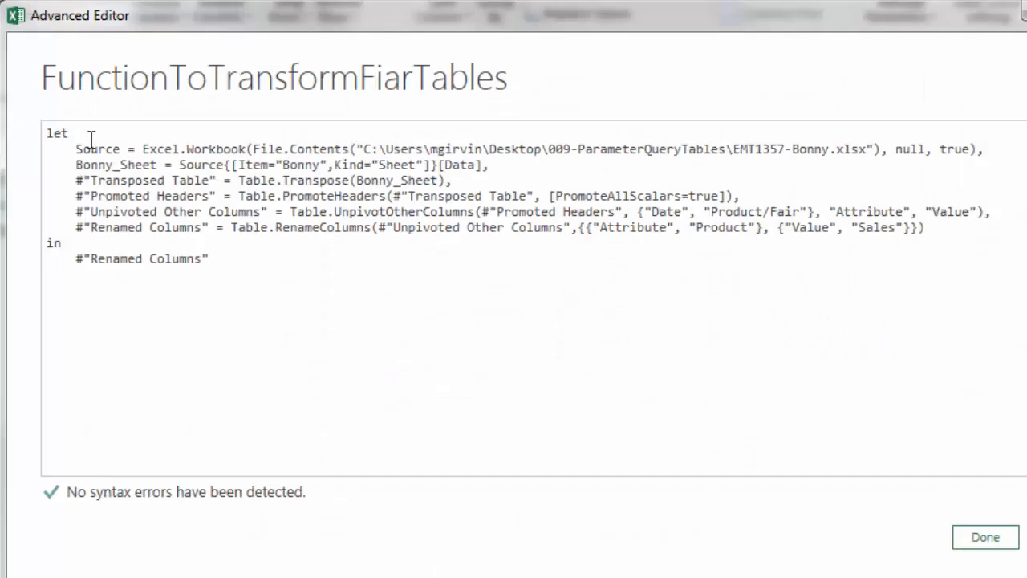
left_click_drag(76, 149, 556, 164)
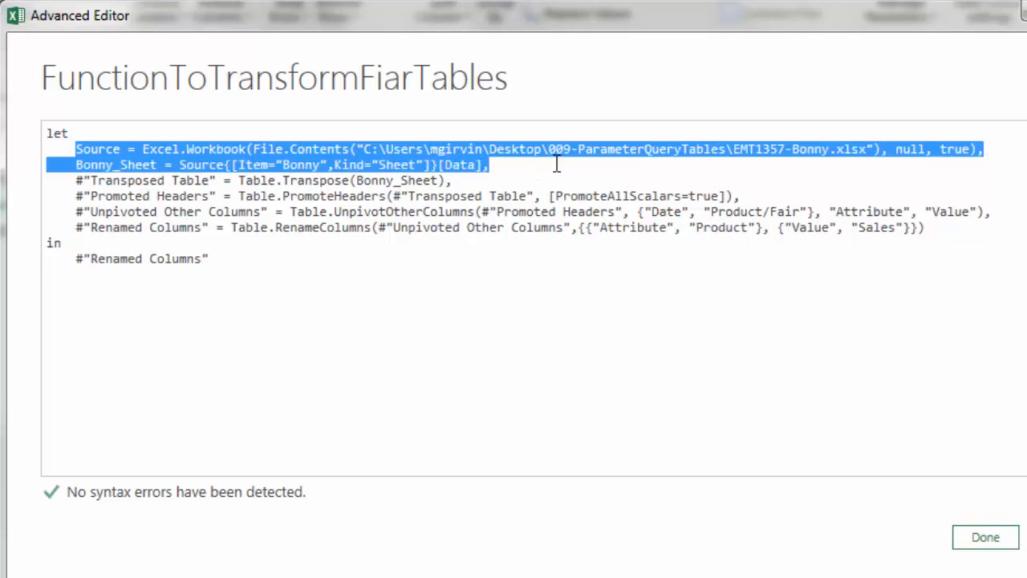
key("Delete")
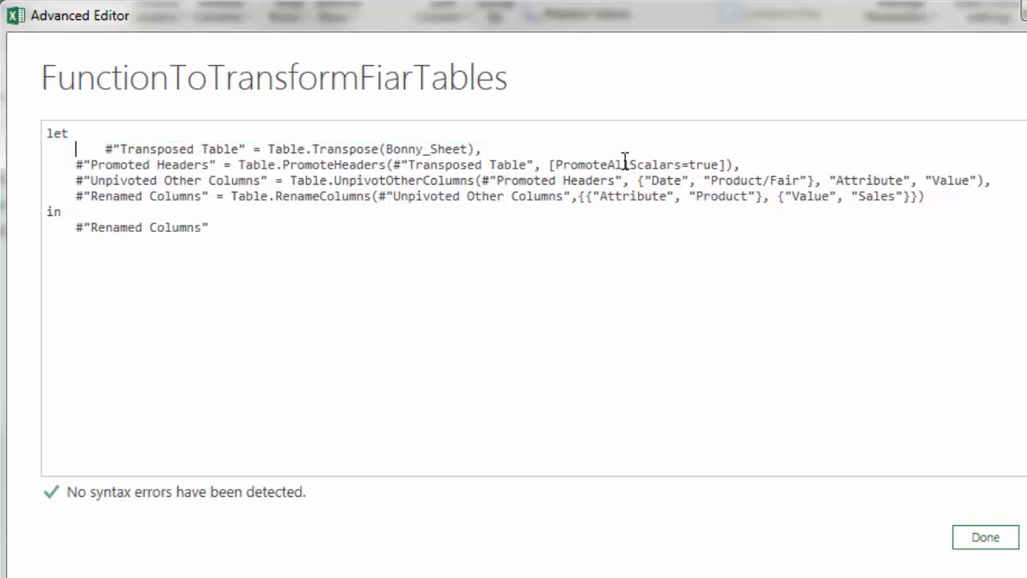
key("Delete")
key("Delete")
key("Delete")
key("Delete")
Add the function header (InputTable) => on a new line above let.
left_click(46, 132)
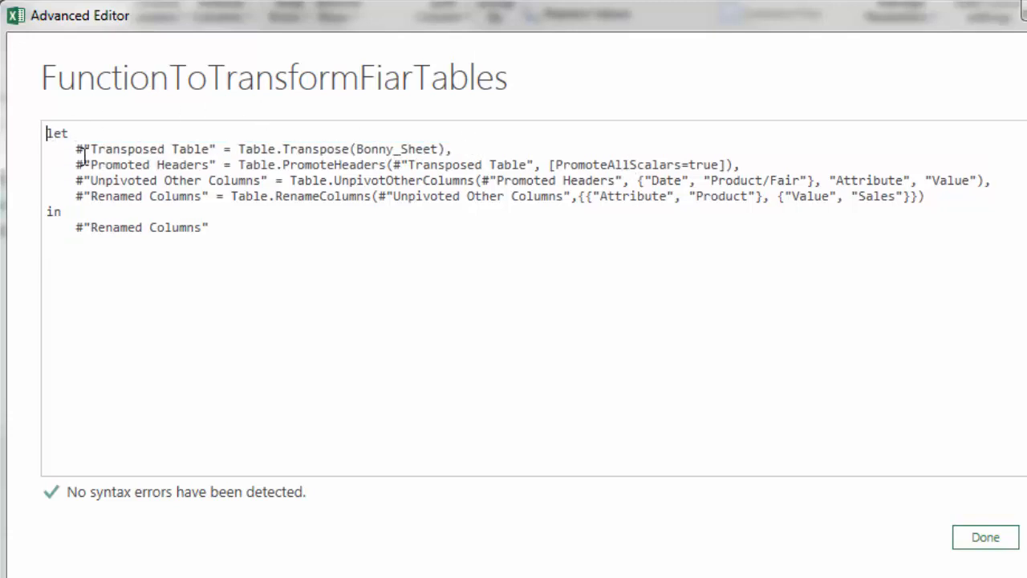
key("Return")
key("Up")
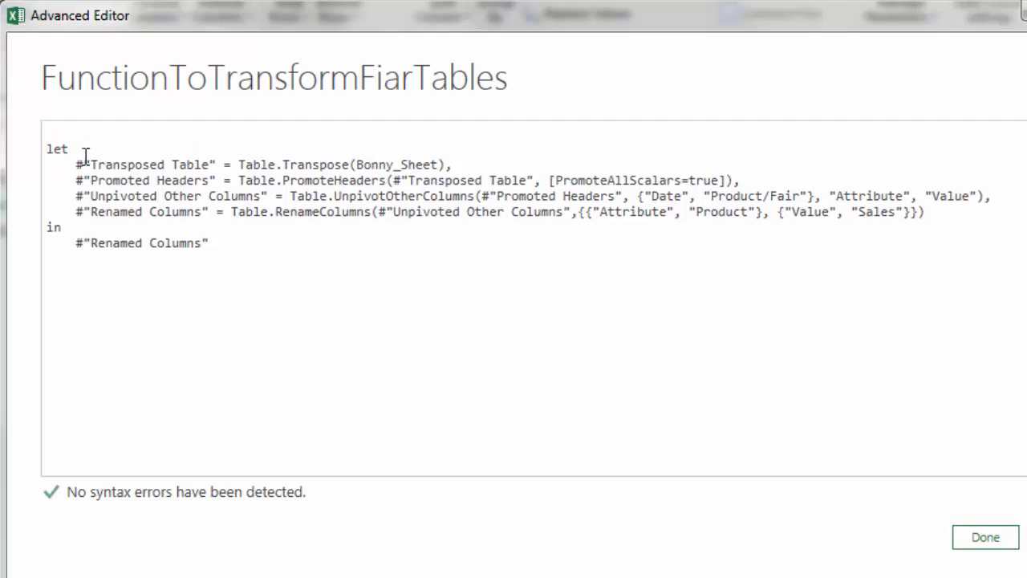
type("(")
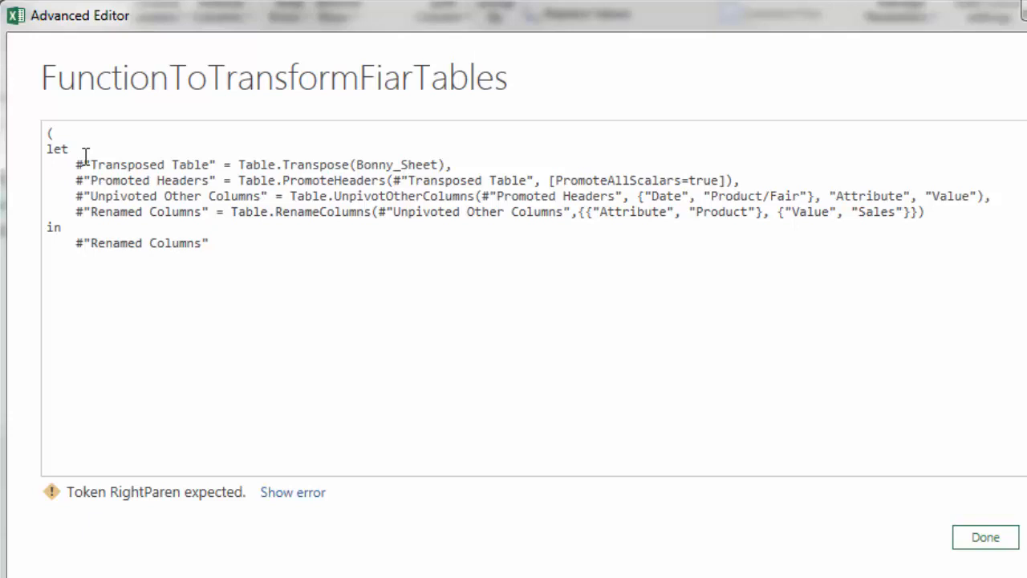
type("InputTable) =>")
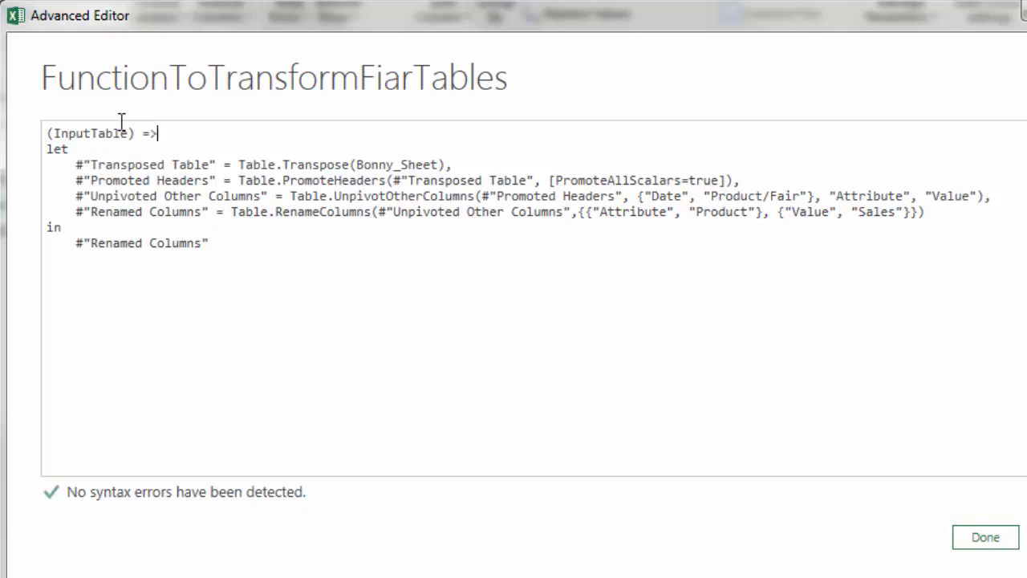
Replace Bonny_Sheet with InputTable in the Table.Transpose call and apply the function code.
double_click(102, 135)
key("ctrl+c")
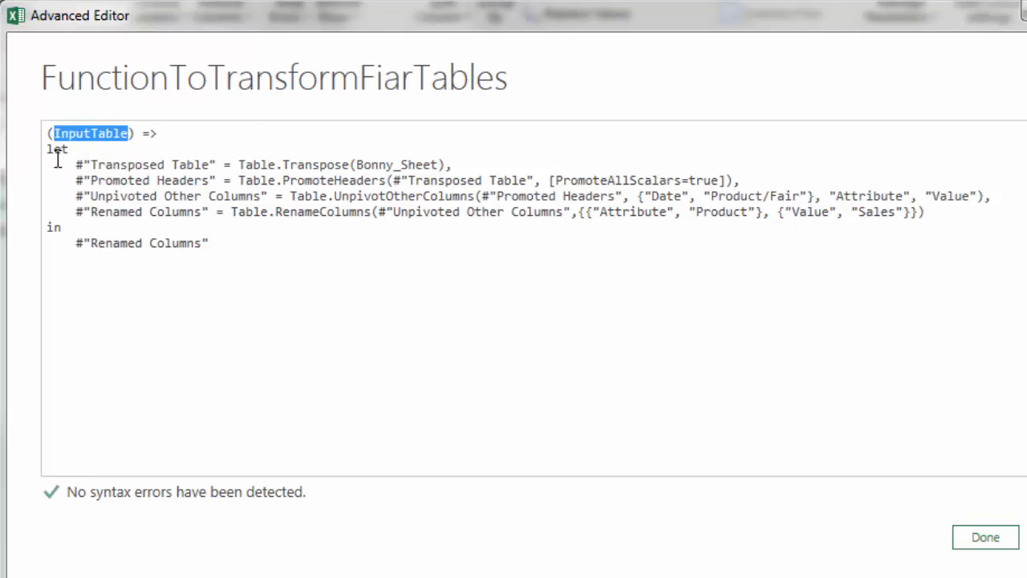
left_click(359, 163)
double_click(359, 164)
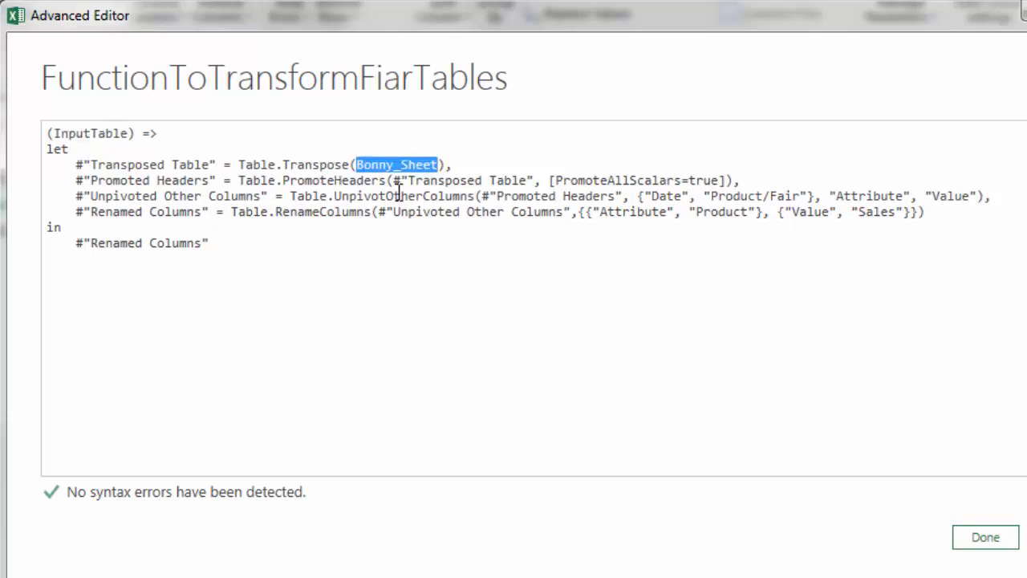
key("ctrl+v")
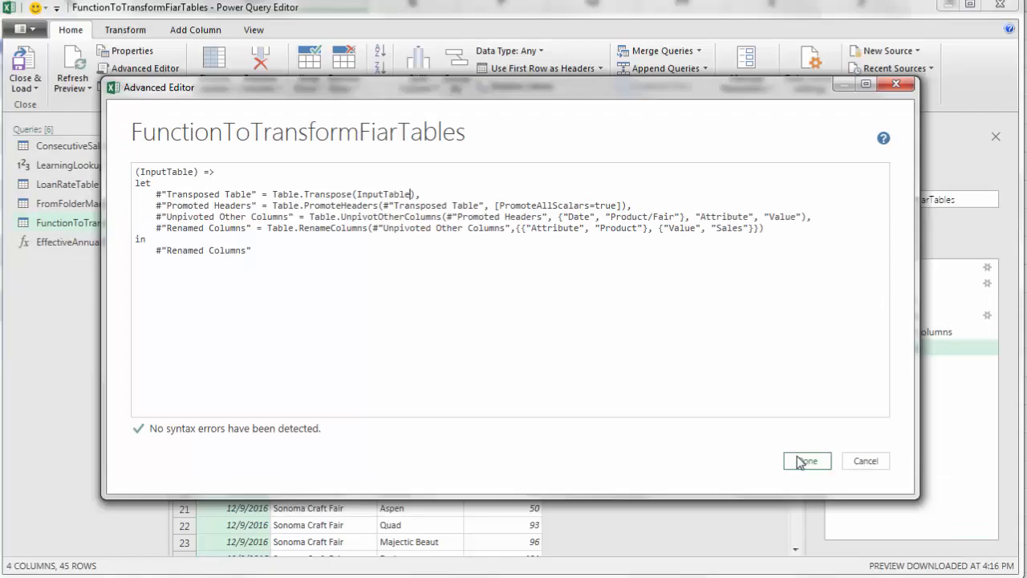
left_click(800, 462)
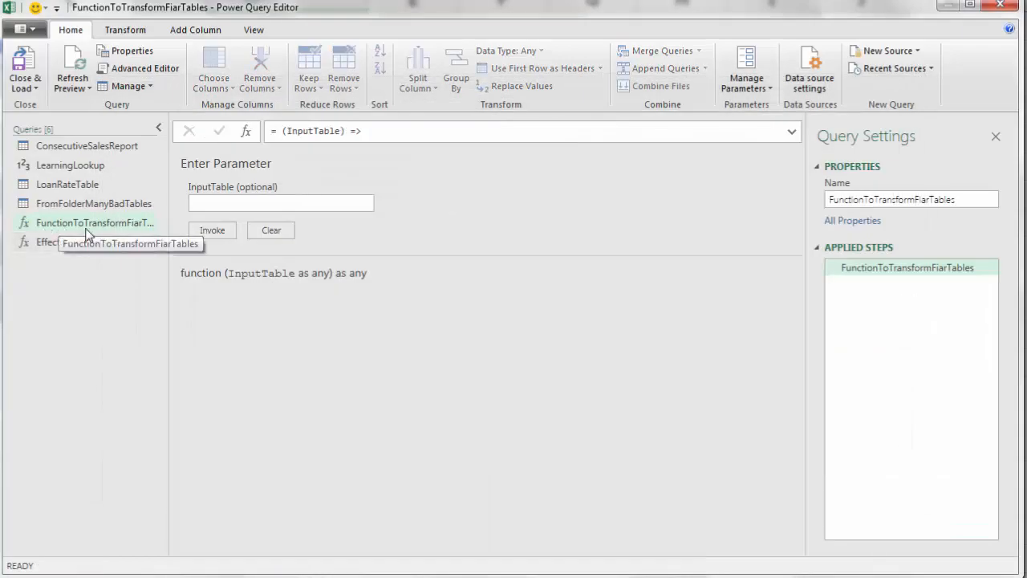
In FromFolderManyBadTables, invoke FunctionToTransformFiarTables on the Data column as a new column named ConvertToProperDataSet.
left_click(81, 209)
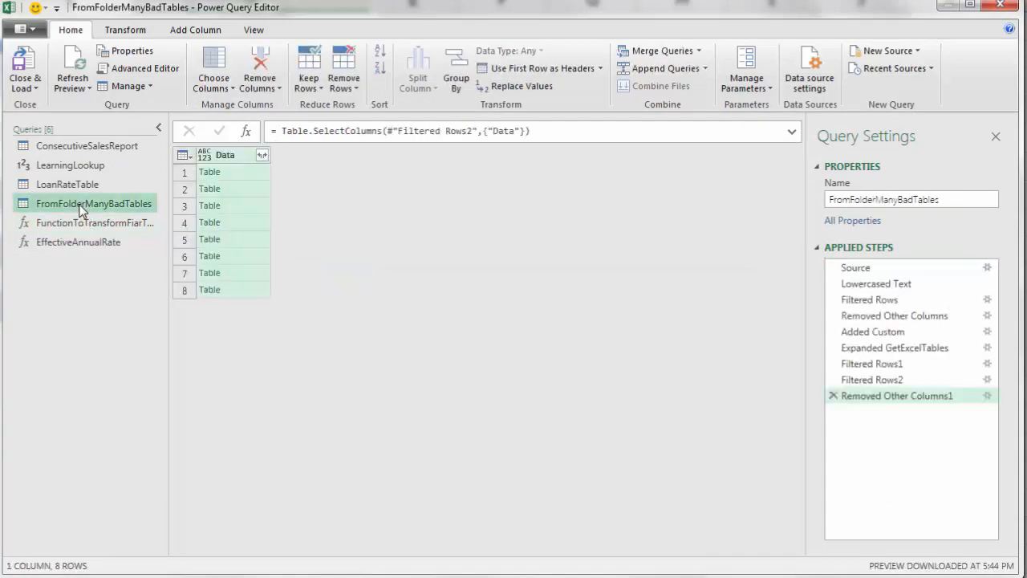
left_click(195, 29)
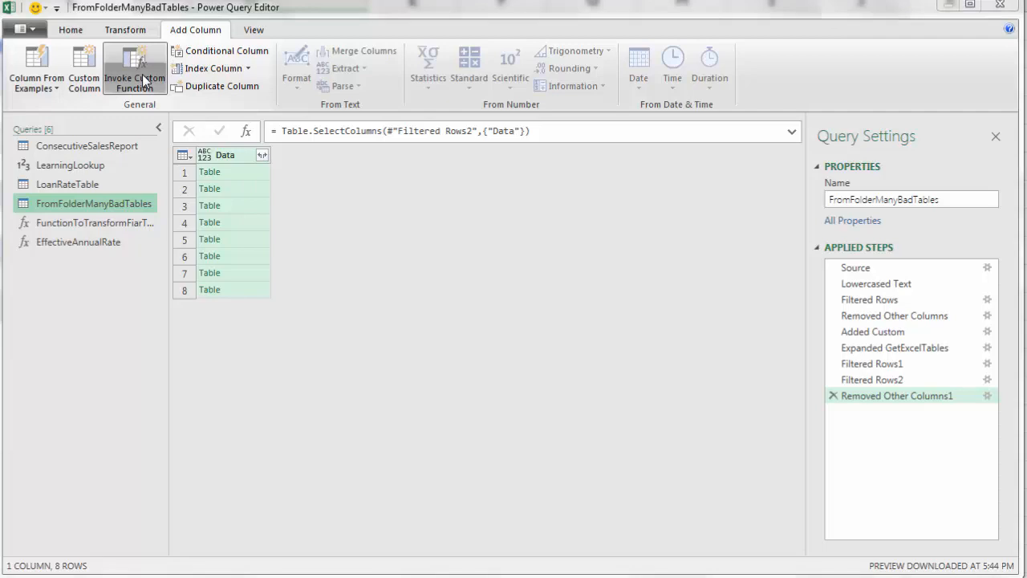
left_click(144, 81)
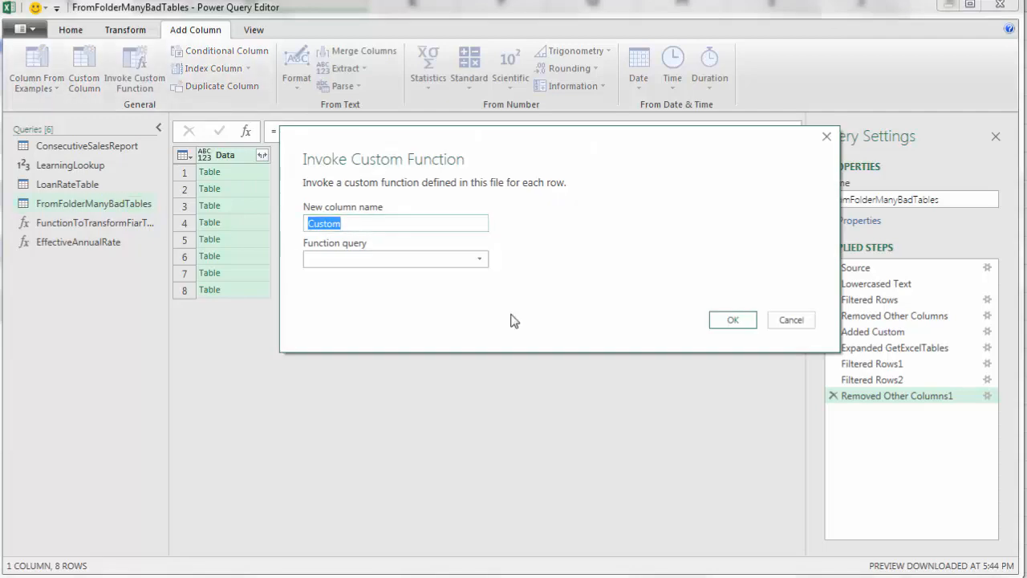
type("ConvertToProperDataSet")
left_click(374, 260)
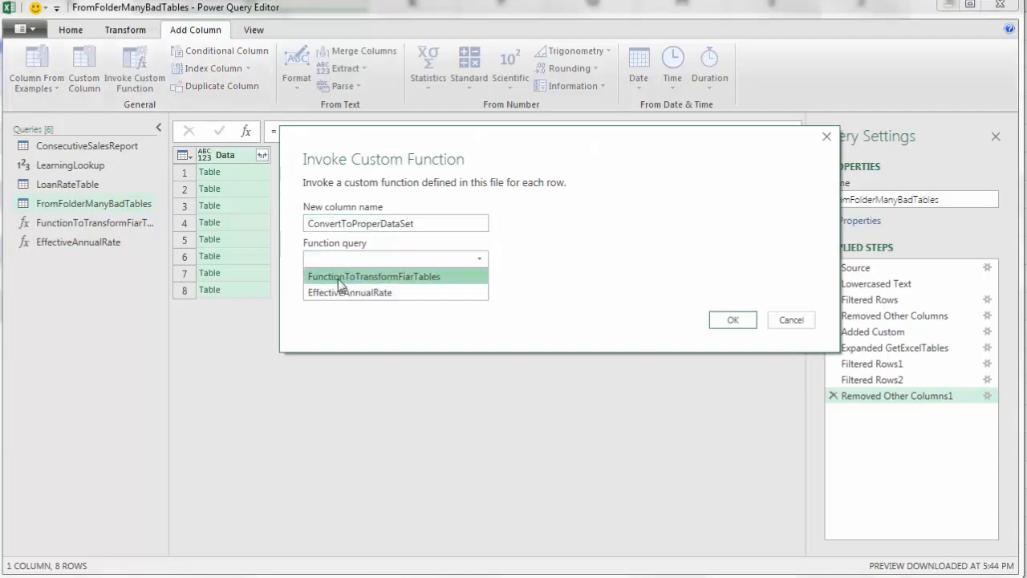
left_click(334, 277)
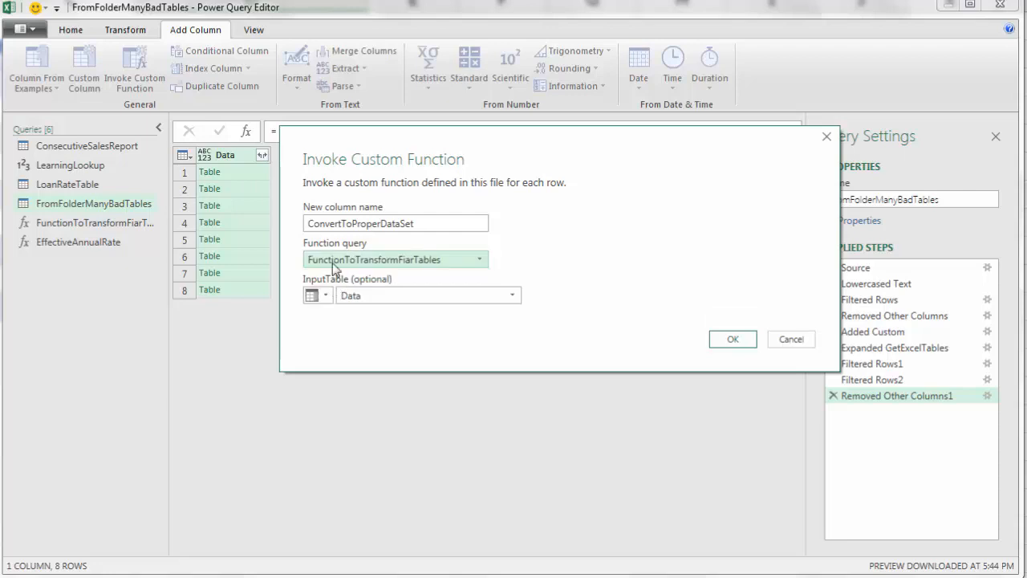
left_click(373, 296)
left_click(374, 296)
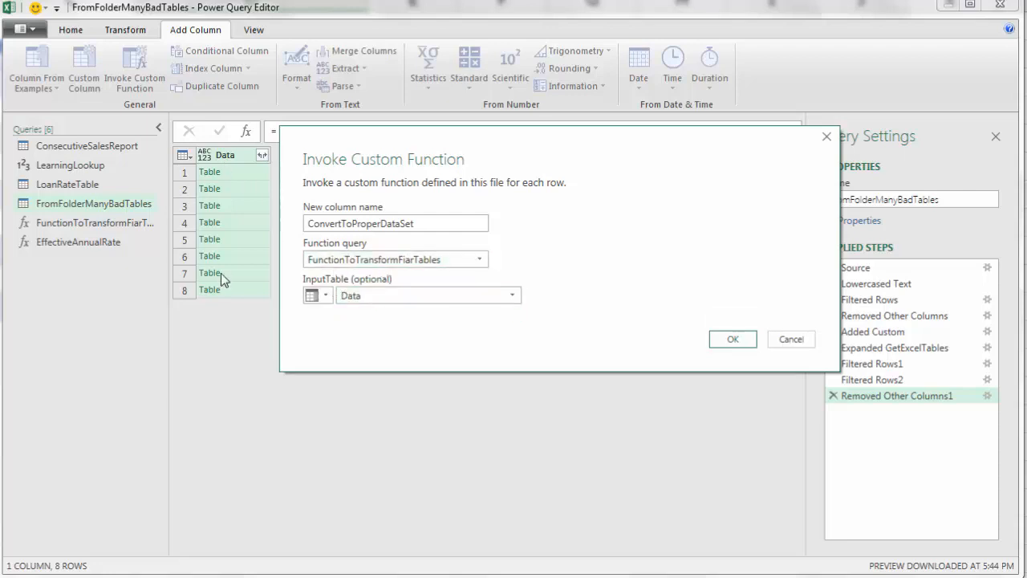
left_click(733, 340)
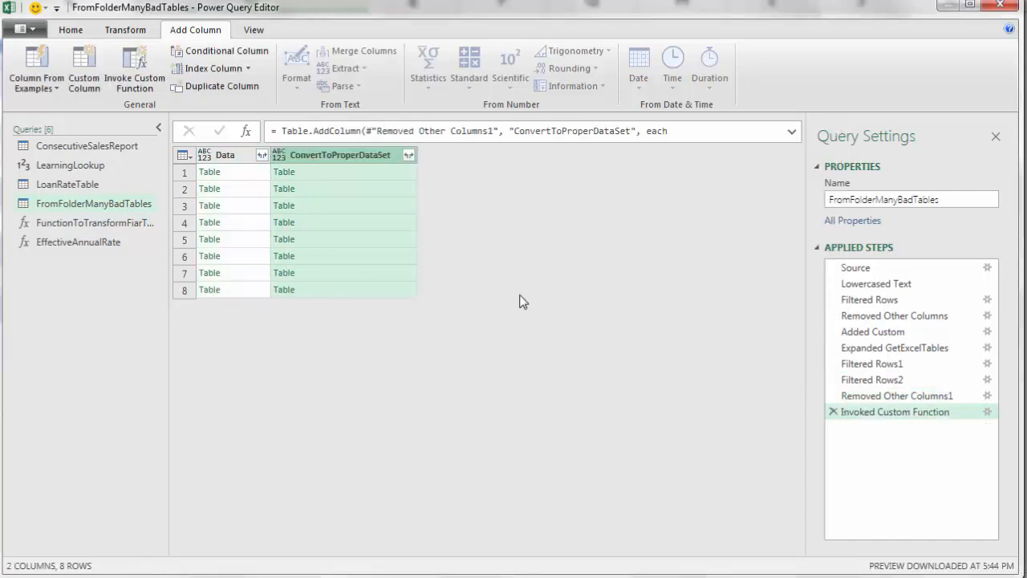
Compare the first Data table with its converted version and preview the first four ConvertToProperDataSet tables.
left_click(237, 172)
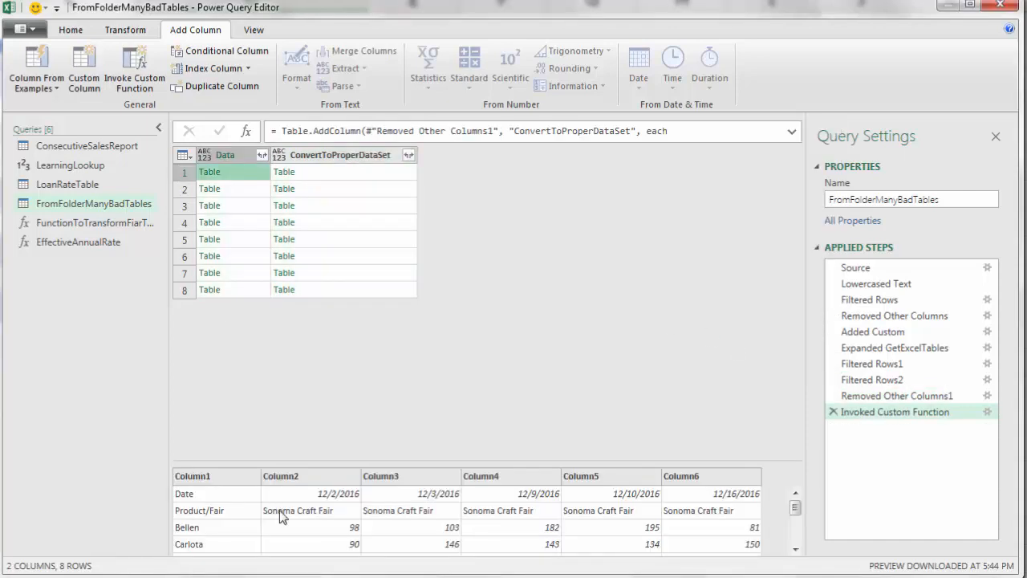
left_click(385, 174)
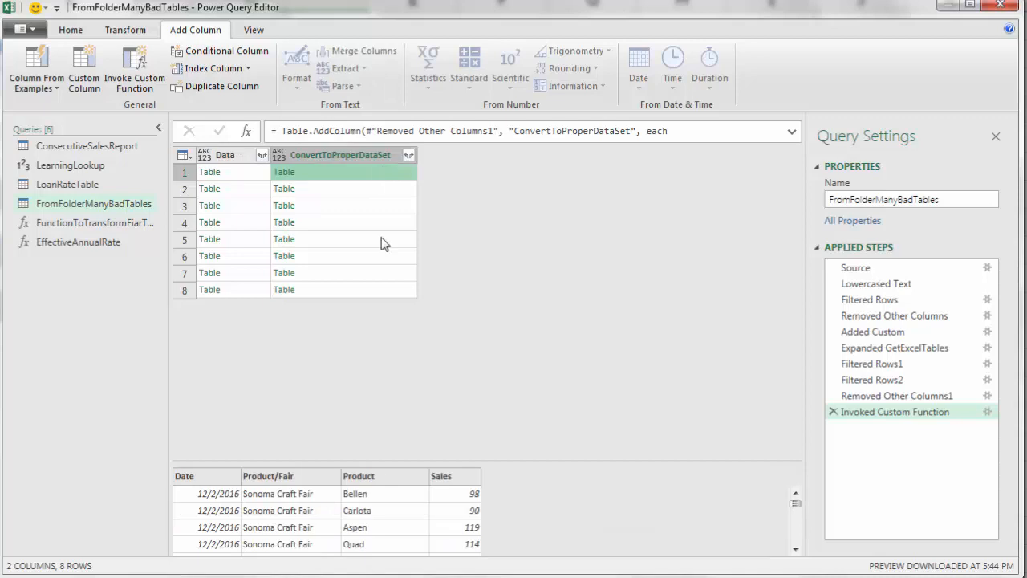
left_click(345, 196)
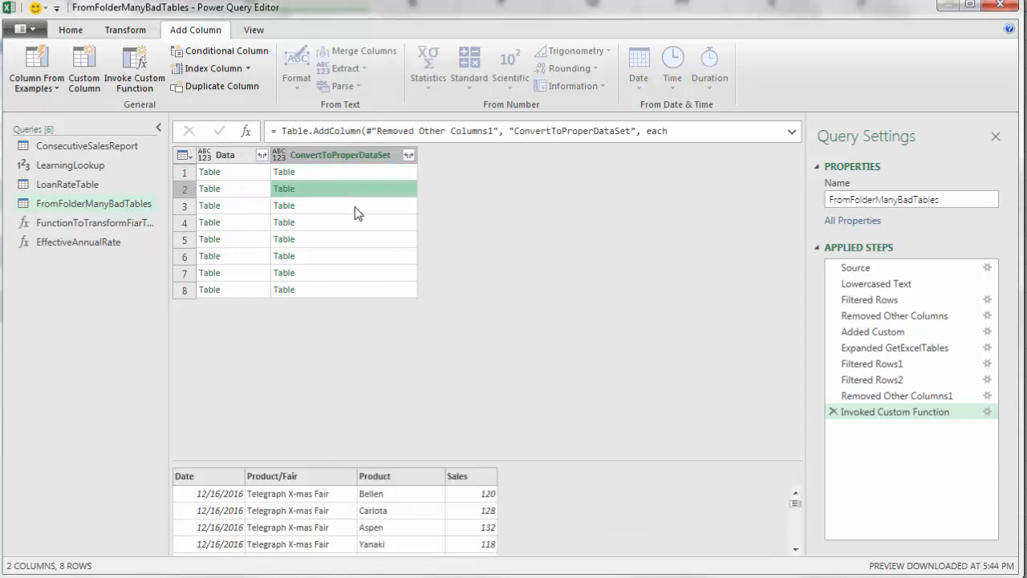
left_click(359, 206)
left_click(360, 224)
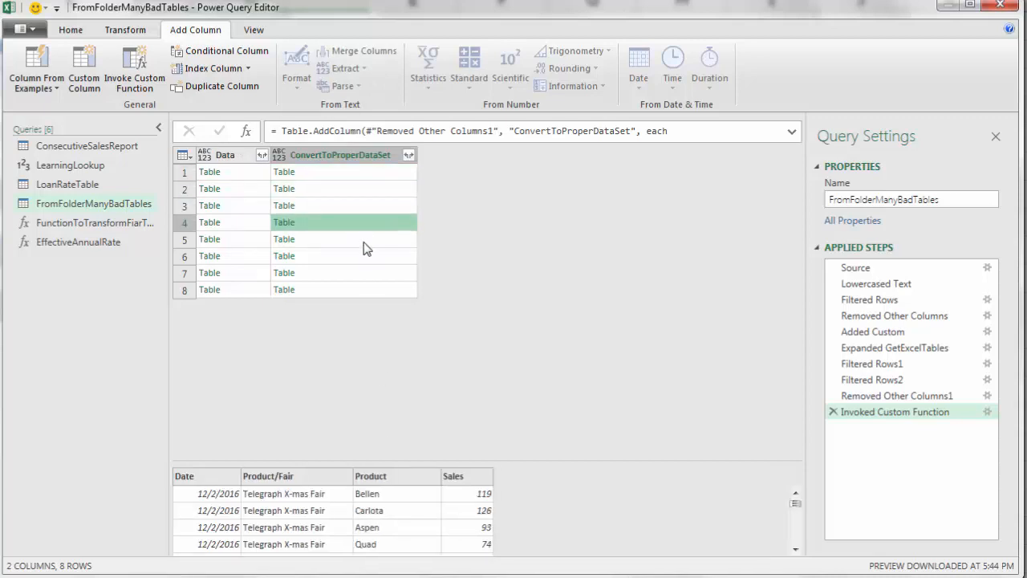
Preview the fifth and sixth ConvertToProperDataSet tables and view the Source step of FromFolderManyBadTables.
left_click(363, 241)
left_click(360, 260)
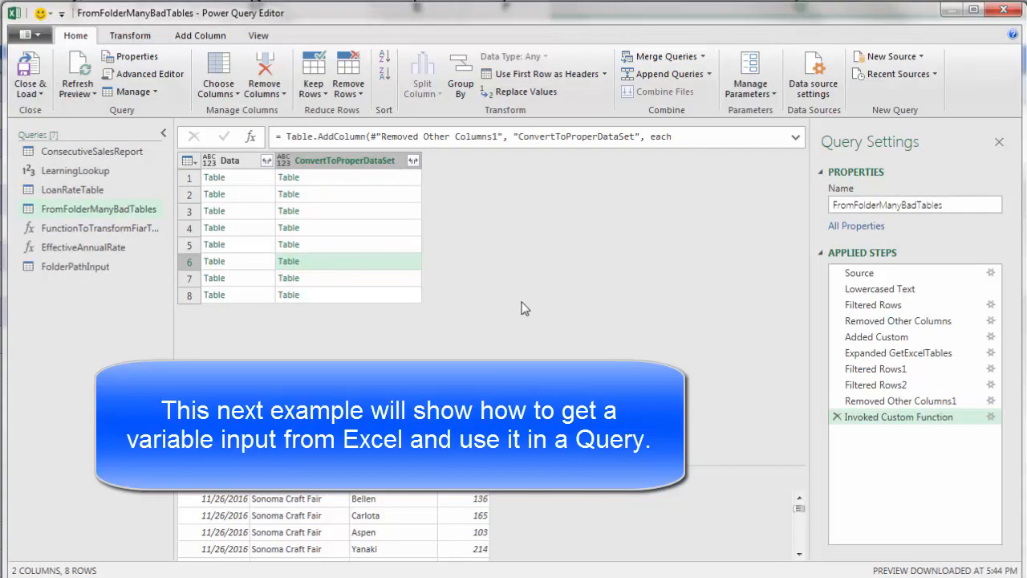
left_click(858, 273)
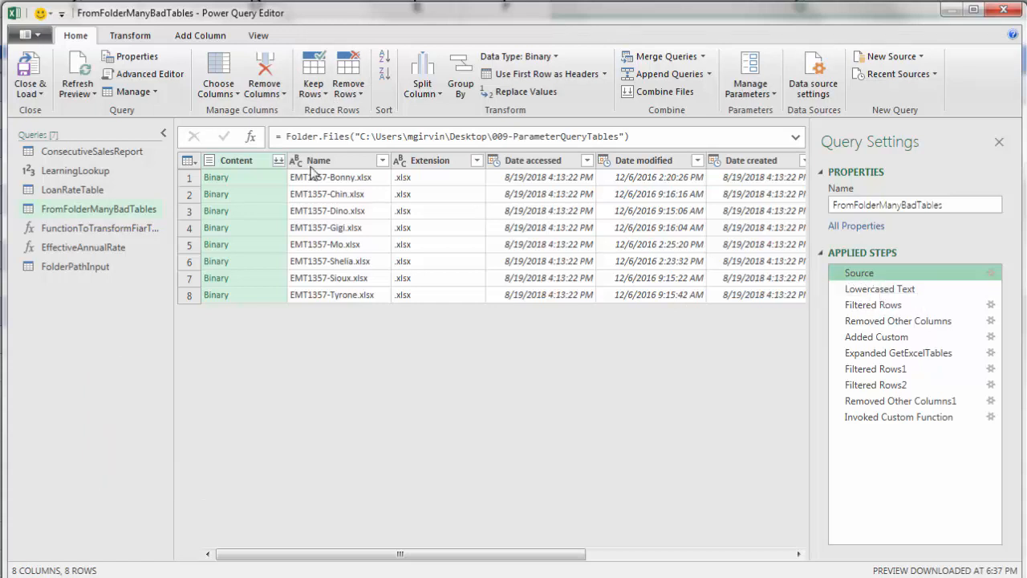
Close and load the queries and check the header and path cell of the FolderPath table on the worksheet.
left_click(30, 73)
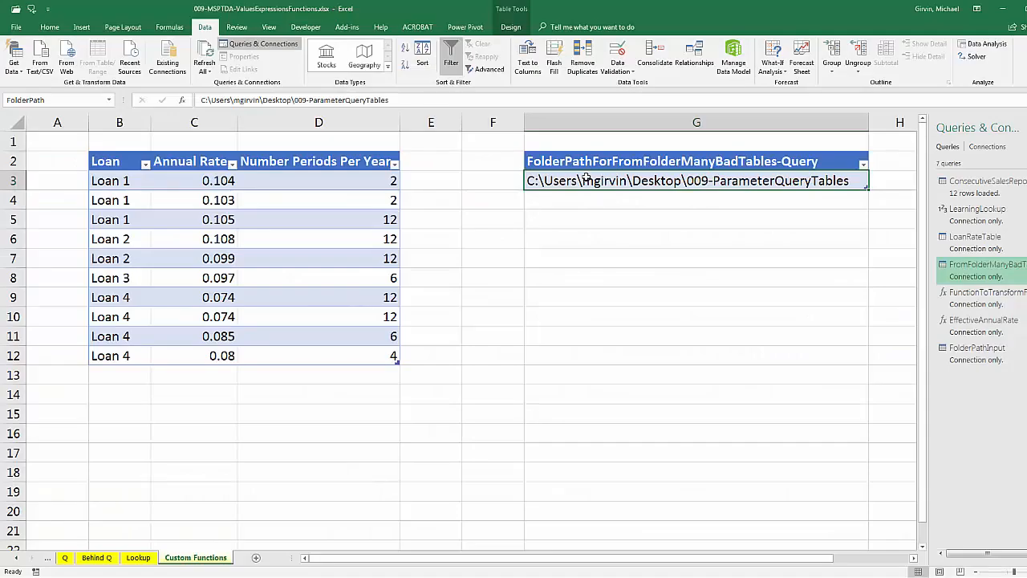
left_click(590, 163)
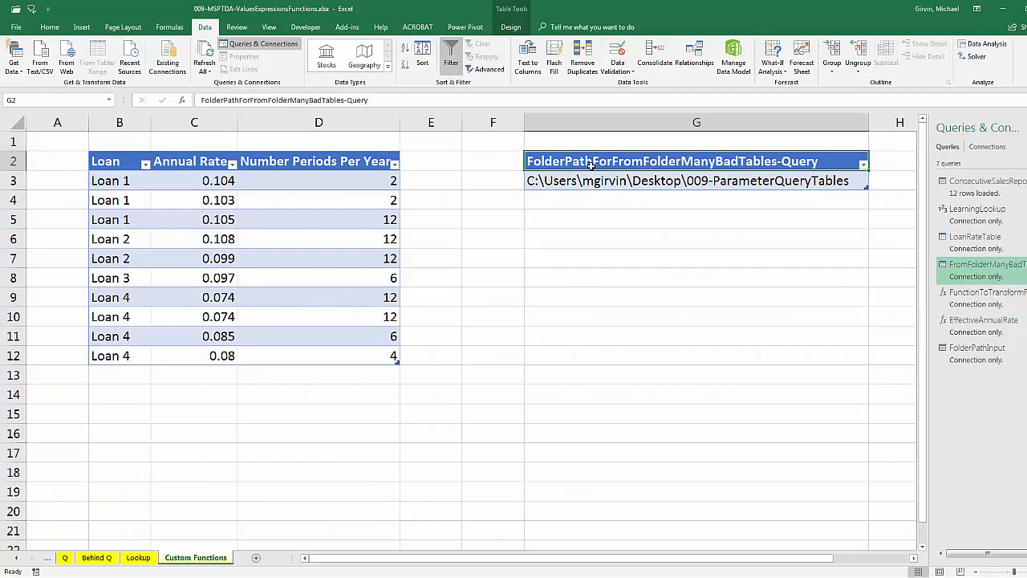
left_click(633, 183)
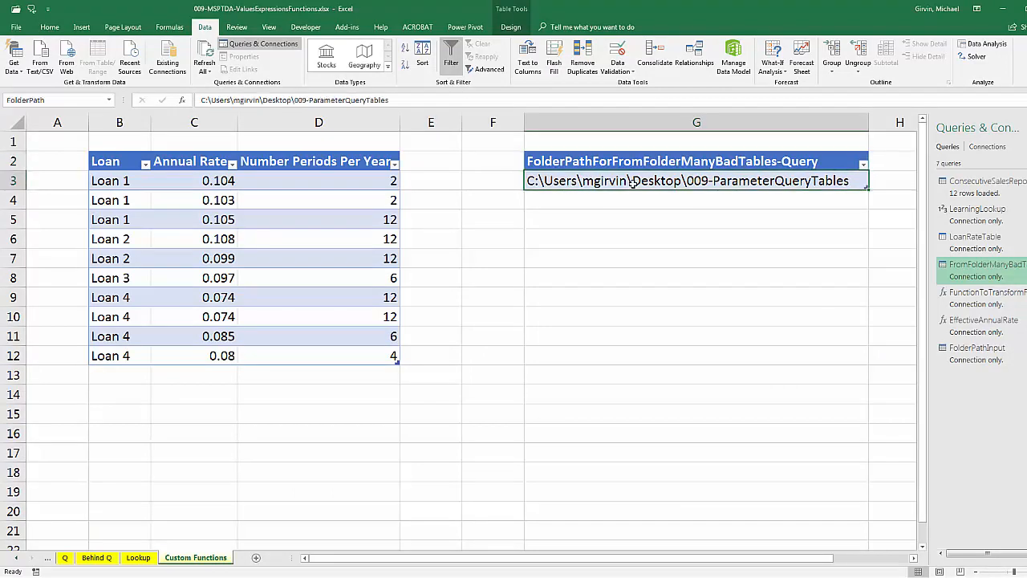
Drill down into the folder path cell of the FolderPathInput query and close and load it.
double_click(968, 361)
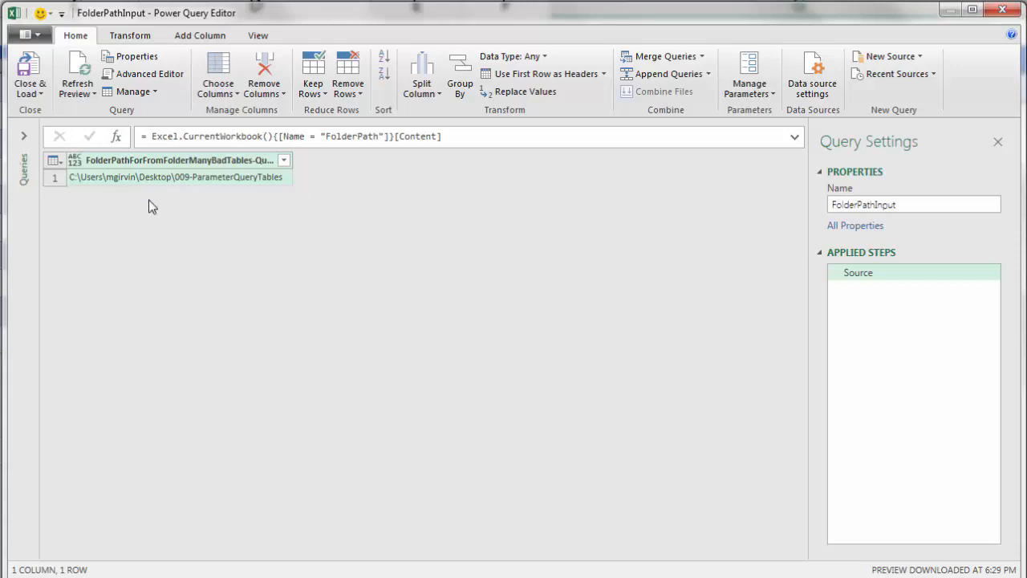
right_click(163, 180)
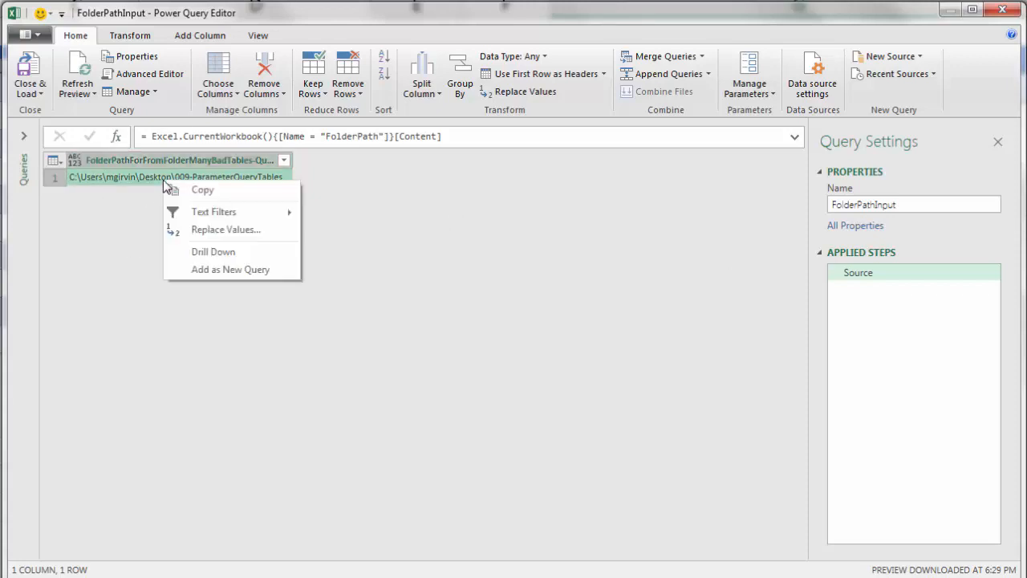
left_click(199, 254)
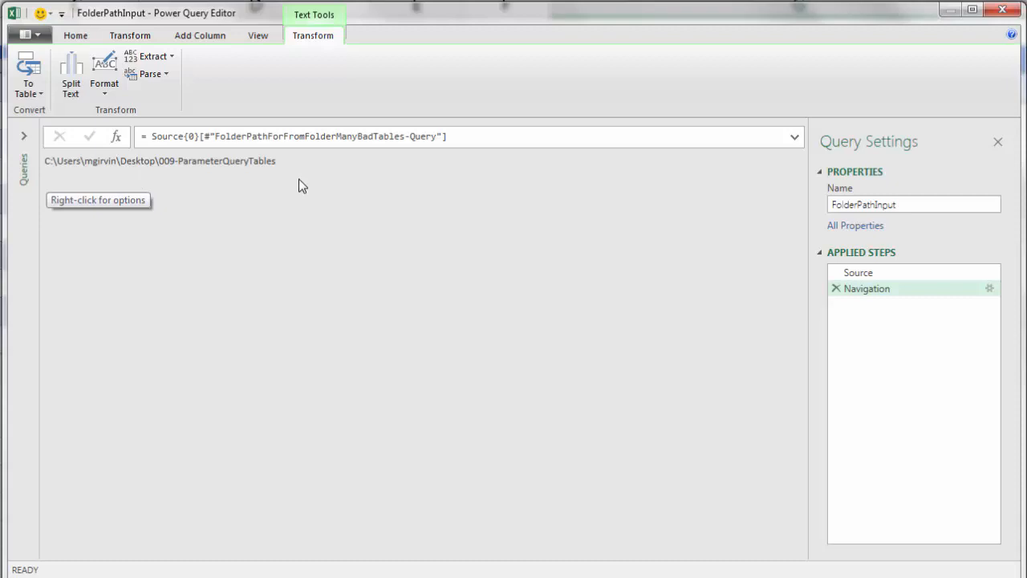
left_click(76, 36)
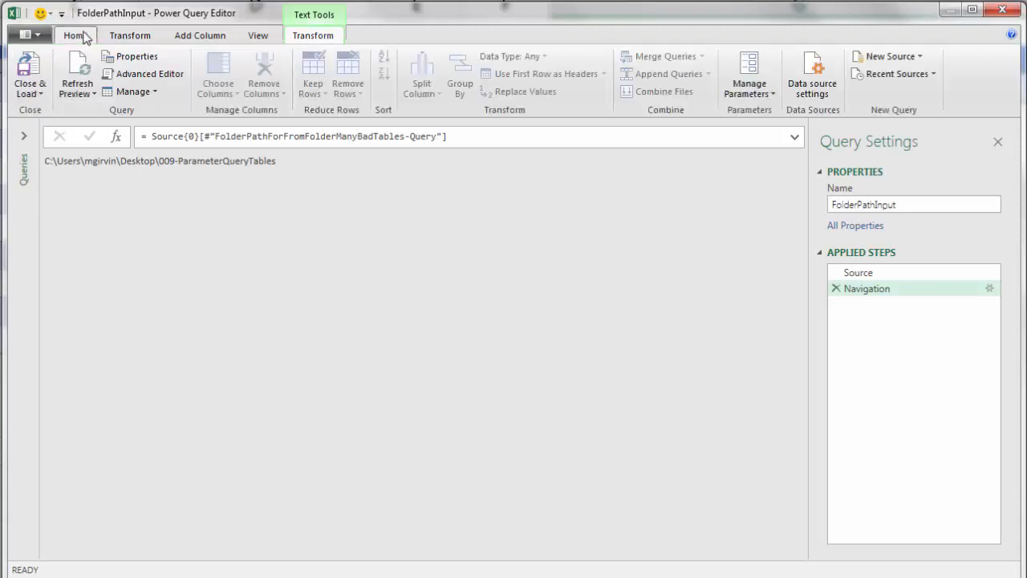
left_click(29, 90)
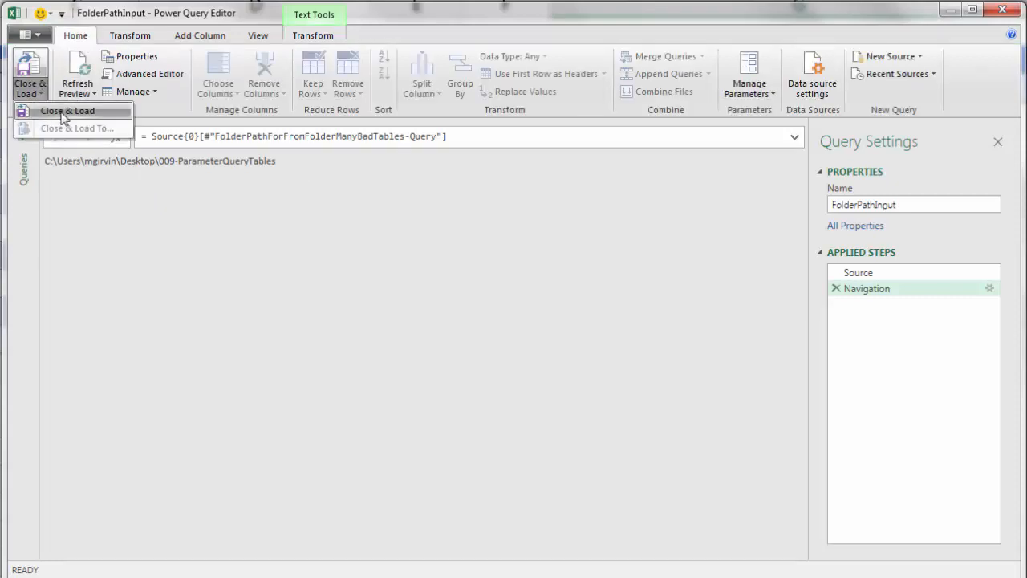
left_click(64, 112)
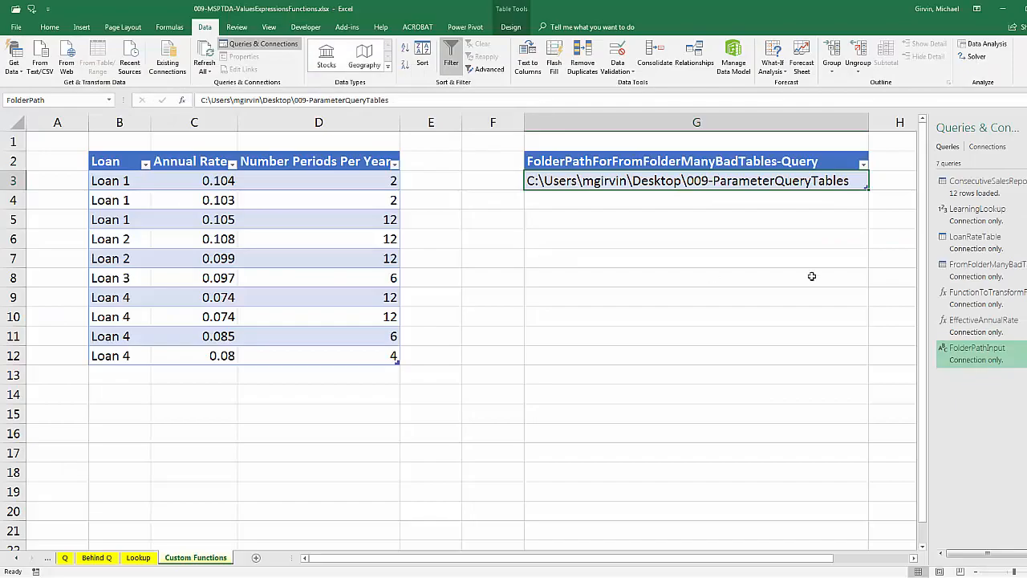
In the Source step of FromFolderManyBadTables, delete the hard-coded folder path from Folder.Files, leaving its parentheses empty.
double_click(957, 278)
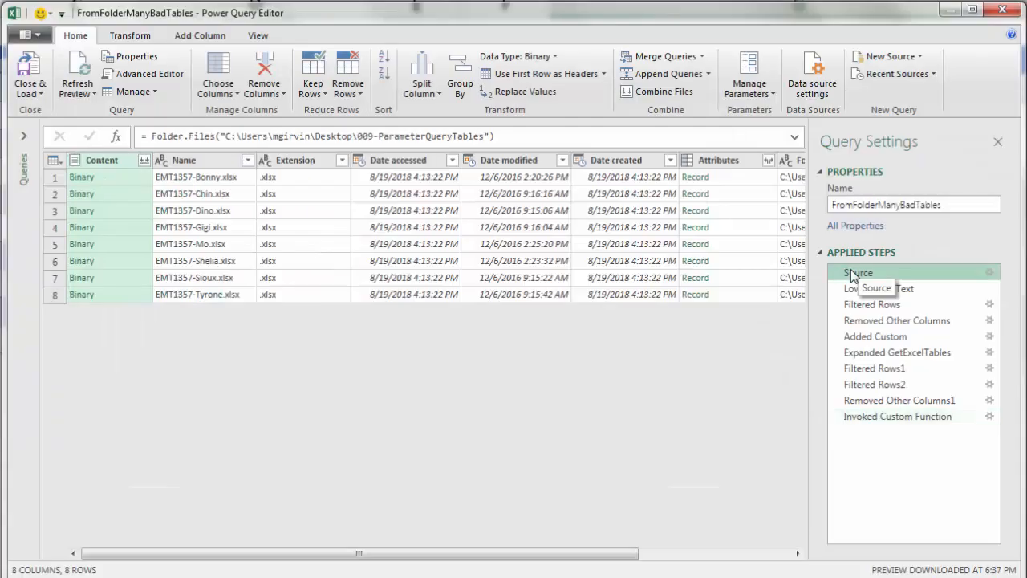
left_click(509, 144)
key("Left")
key("BackSpace")
key("BackSpace")
key("BackSpace")
key("BackSpace")
key("BackSpace")
key("BackSpace")
key("BackSpace")
key("BackSpace")
key("BackSpace")
key("BackSpace")
key("BackSpace")
key("BackSpace")
key("BackSpace")
key("BackSpace")
key("BackSpace")
key("BackSpace")
key("BackSpace")
key("BackSpace")
key("BackSpace")
key("BackSpace")
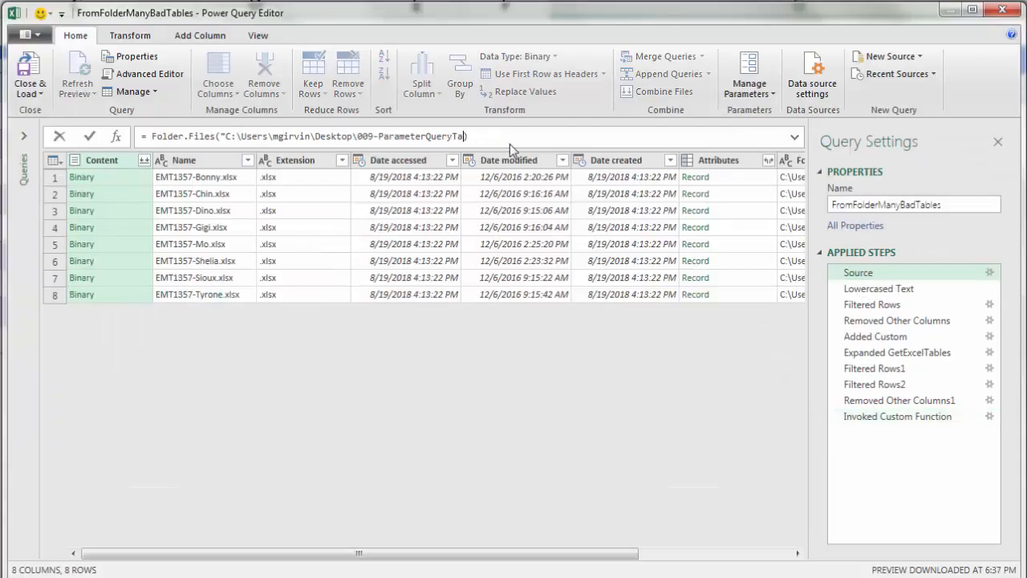
key("Return")
Copy the name of the FolderPathInput query, keeping the query's name as it is.
left_click(24, 141)
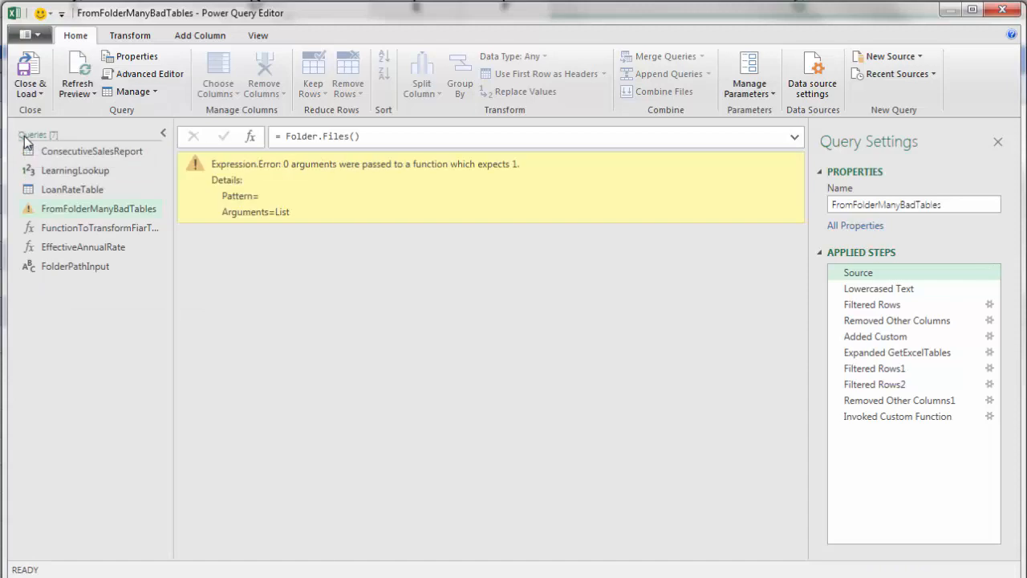
left_click(72, 273)
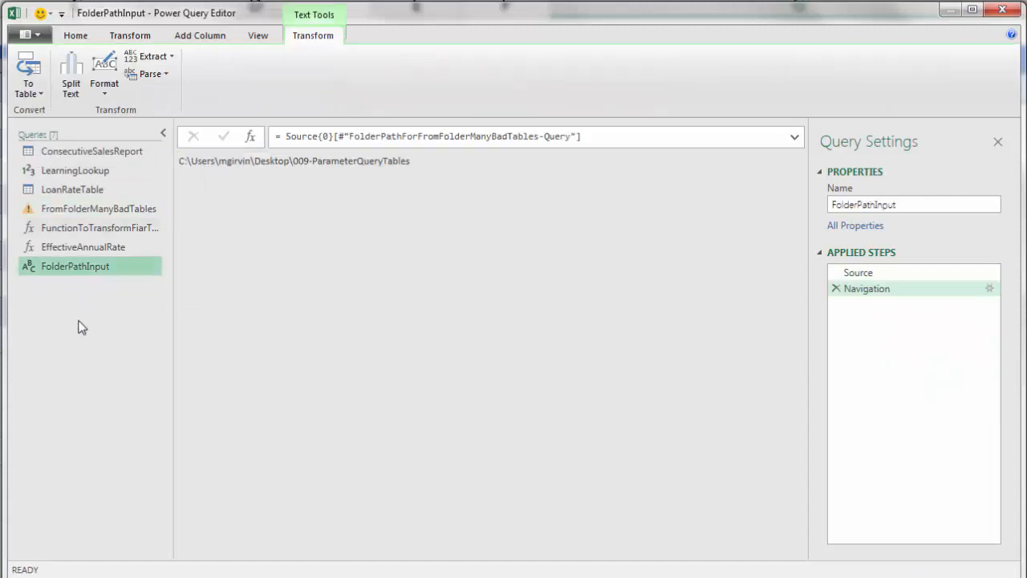
double_click(75, 275)
key("ctrl+c")
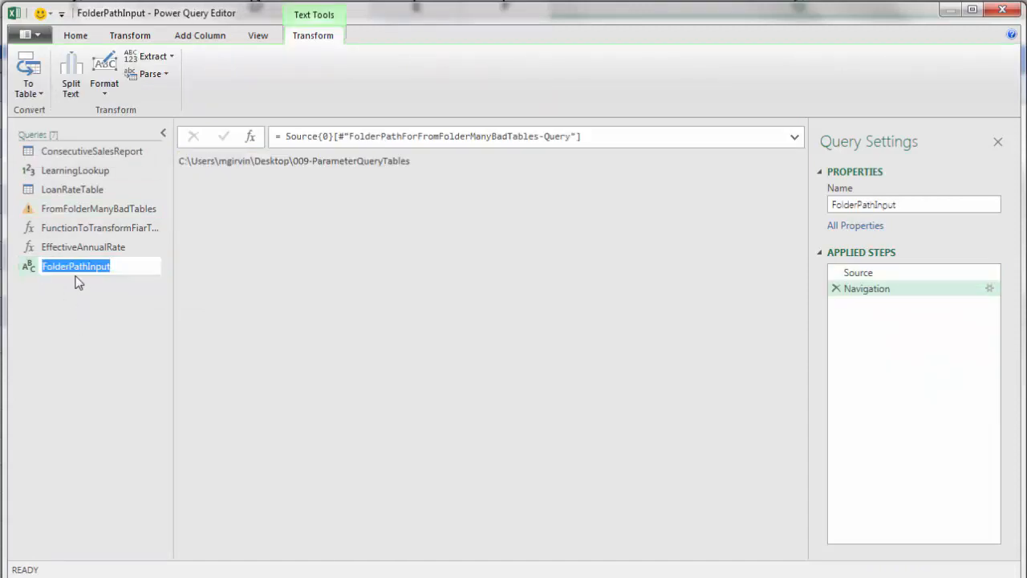
key("Escape")
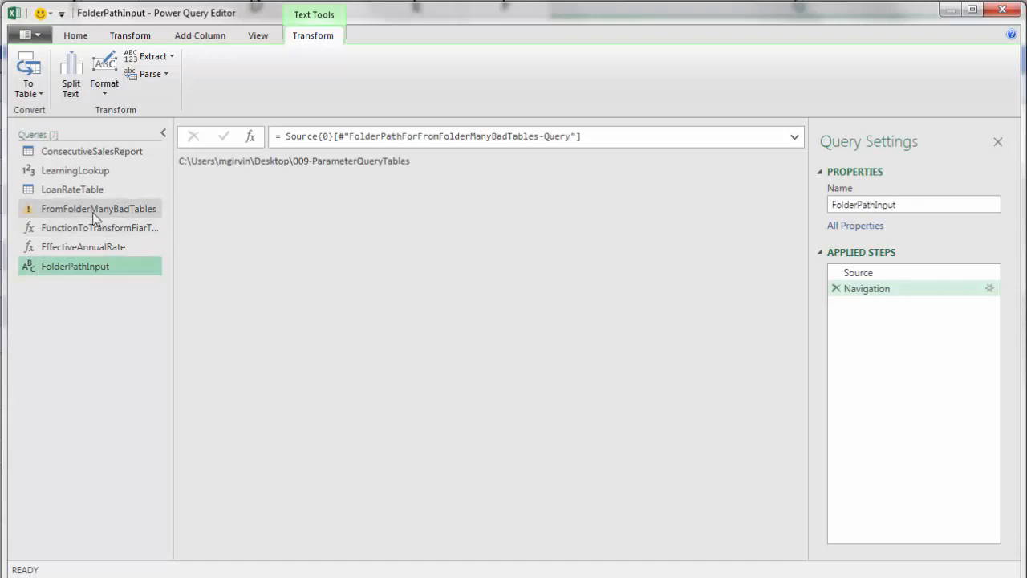
Insert FolderPathInput as the argument of Folder.Files in the Source step of FromFolderManyBadTables.
left_click(93, 210)
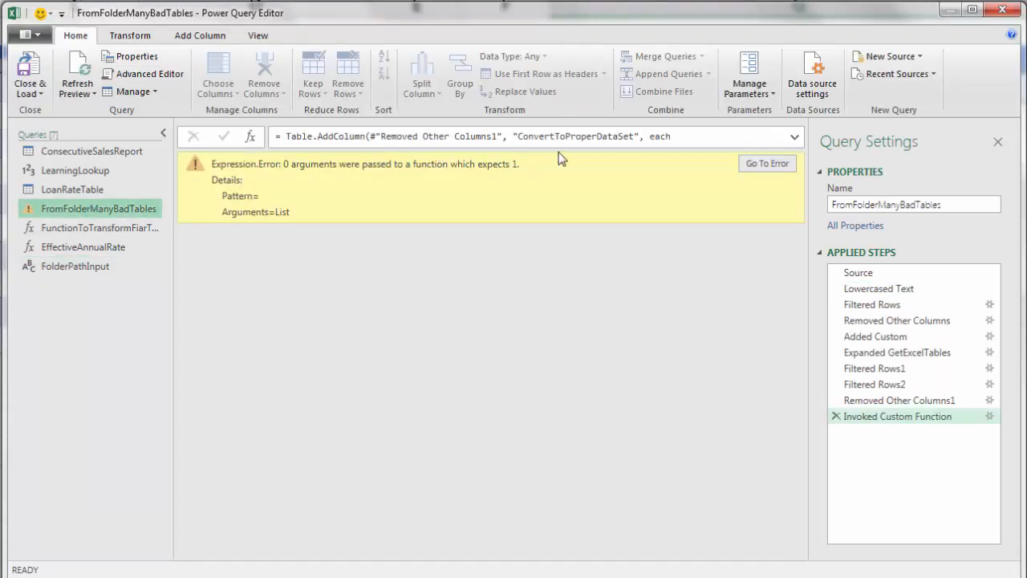
left_click(859, 273)
left_click(354, 137)
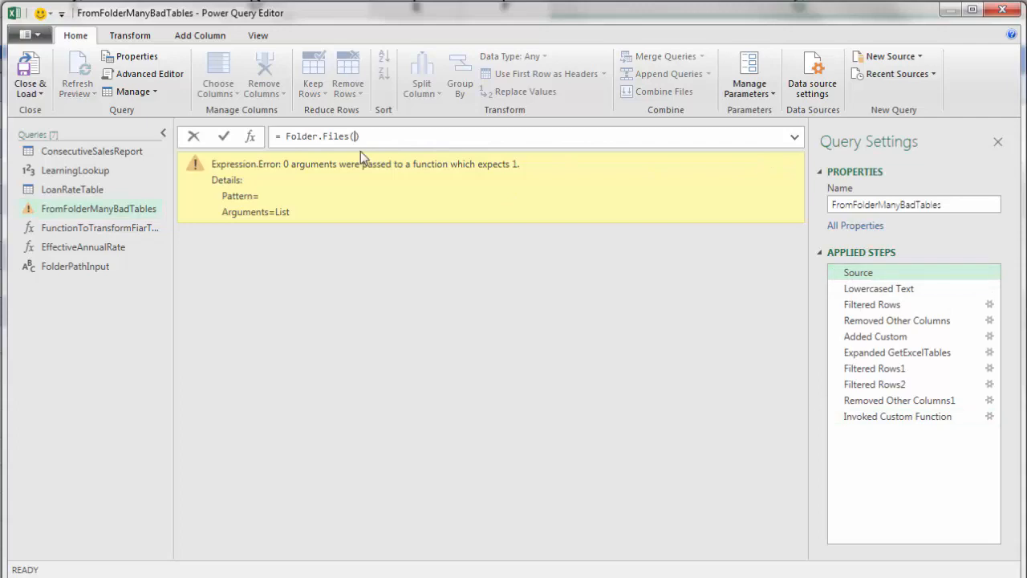
key("ctrl+v")
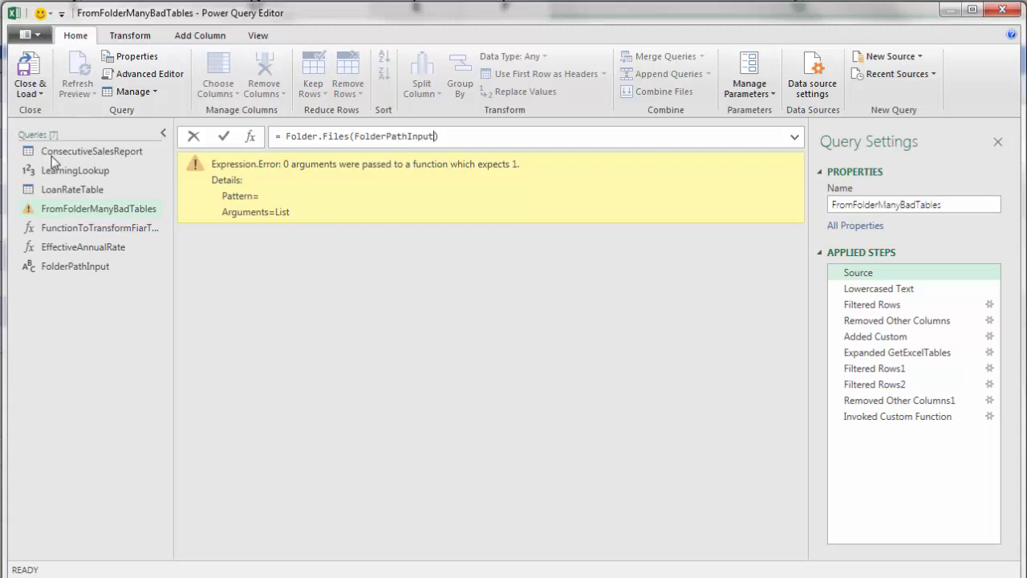
key("Return")
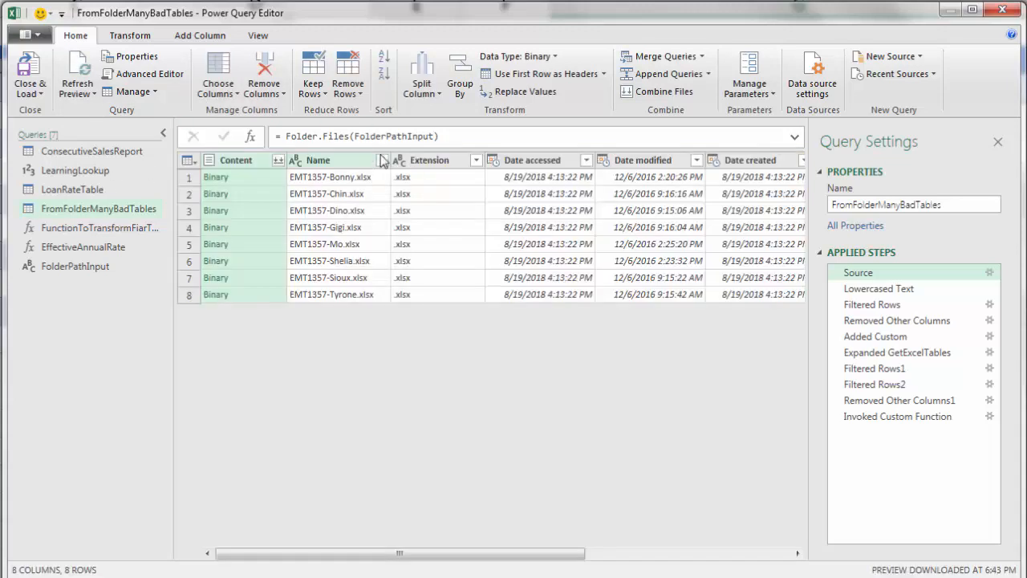
Review the FolderPathInput reference in the full M code of FromFolderManyBadTables and close and load the query.
left_click(161, 76)
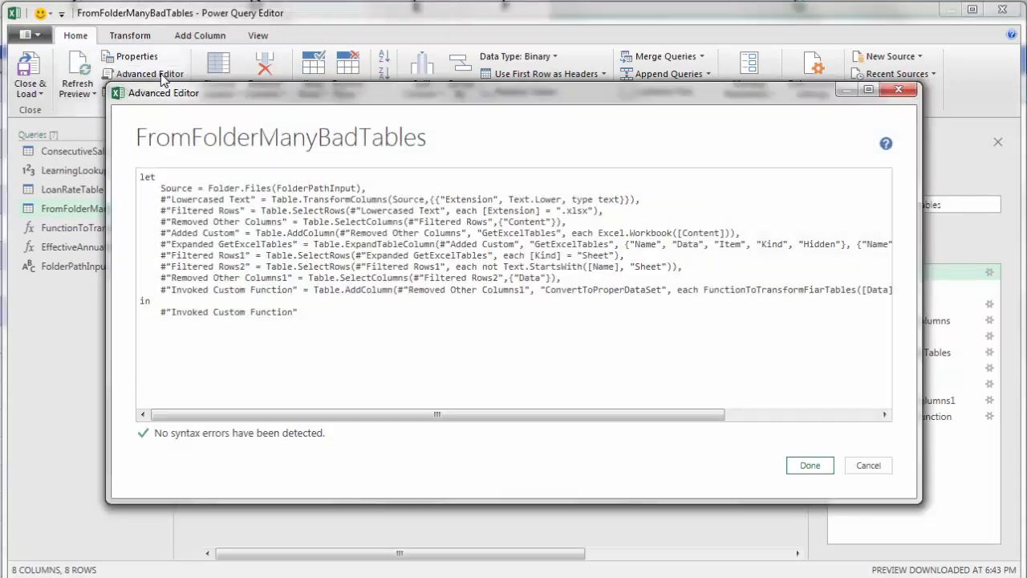
double_click(321, 188)
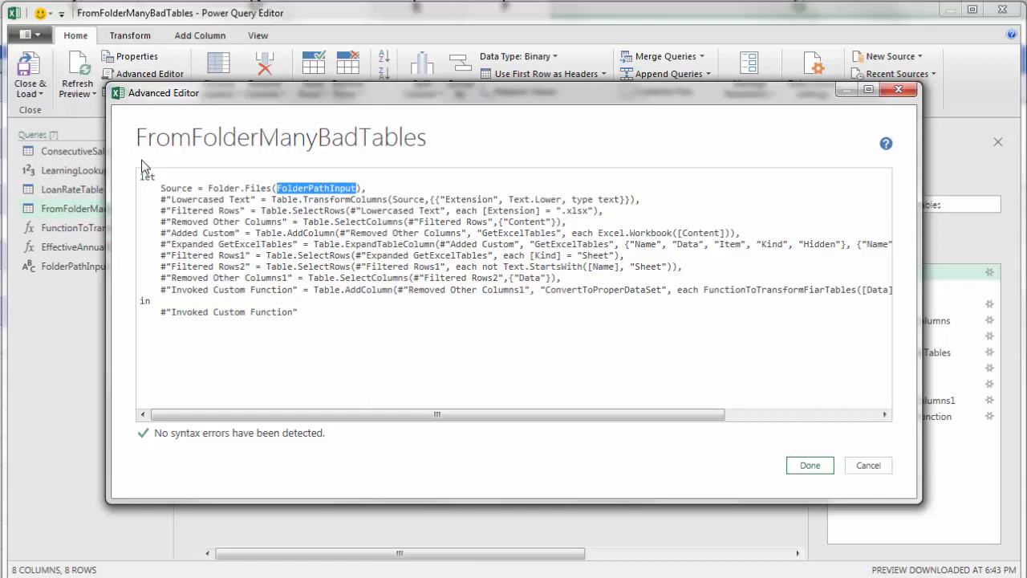
left_click(810, 465)
left_click(24, 74)
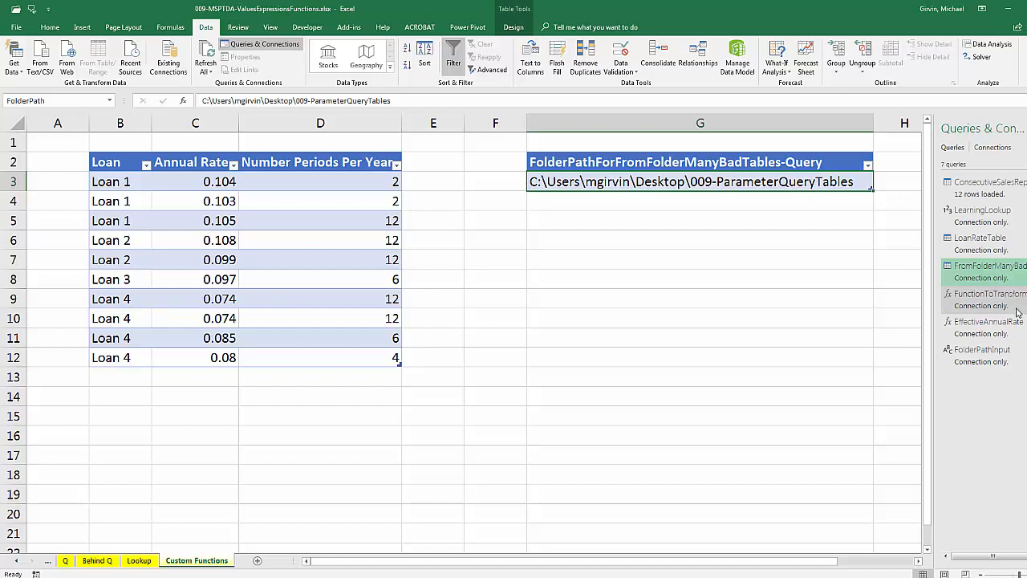
Check the dates and sales on the Sales sheet and open the SalesNeedRounding query for editing.
mouse_move(1018, 313)
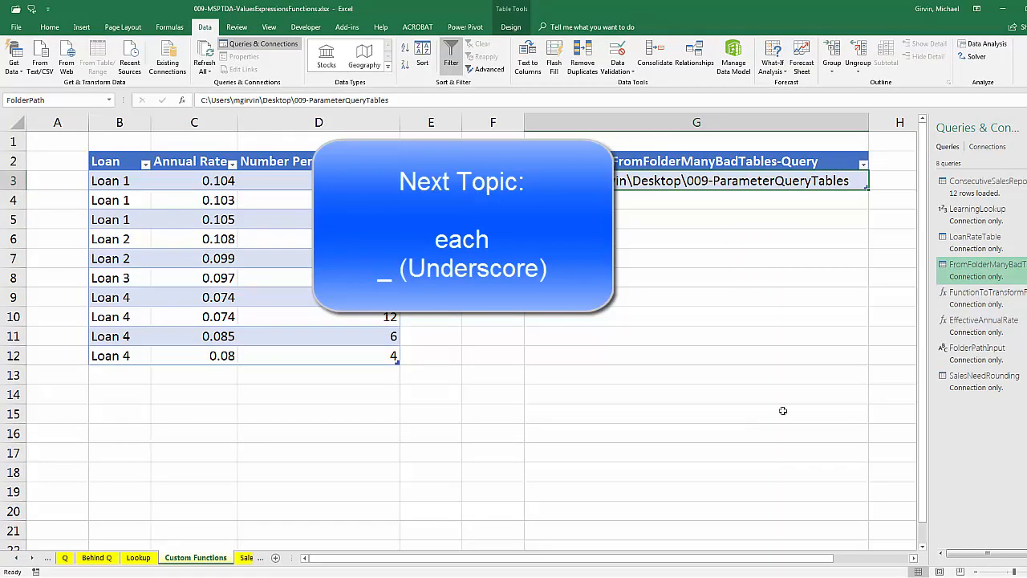
mouse_move(955, 388)
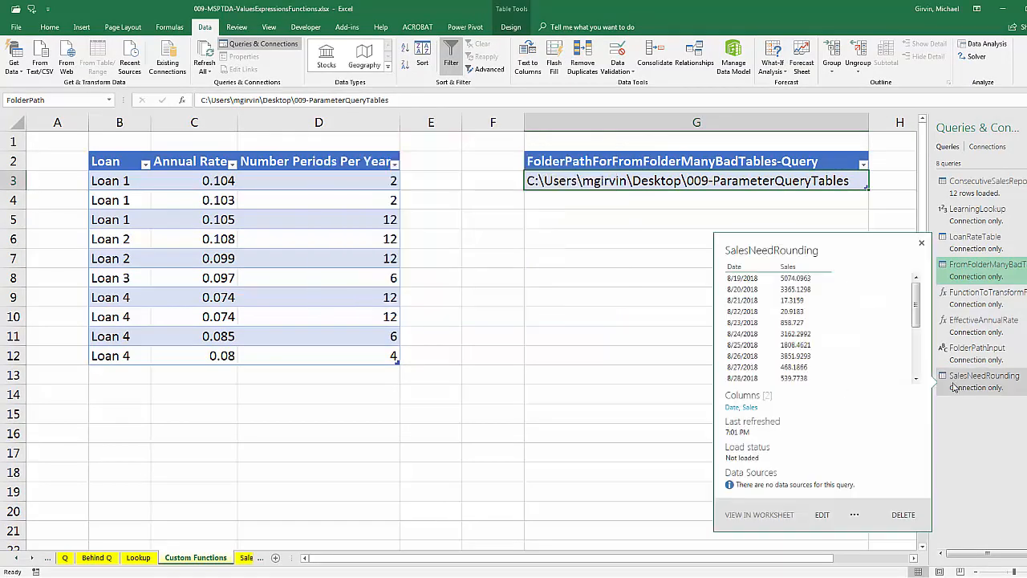
left_click(245, 557)
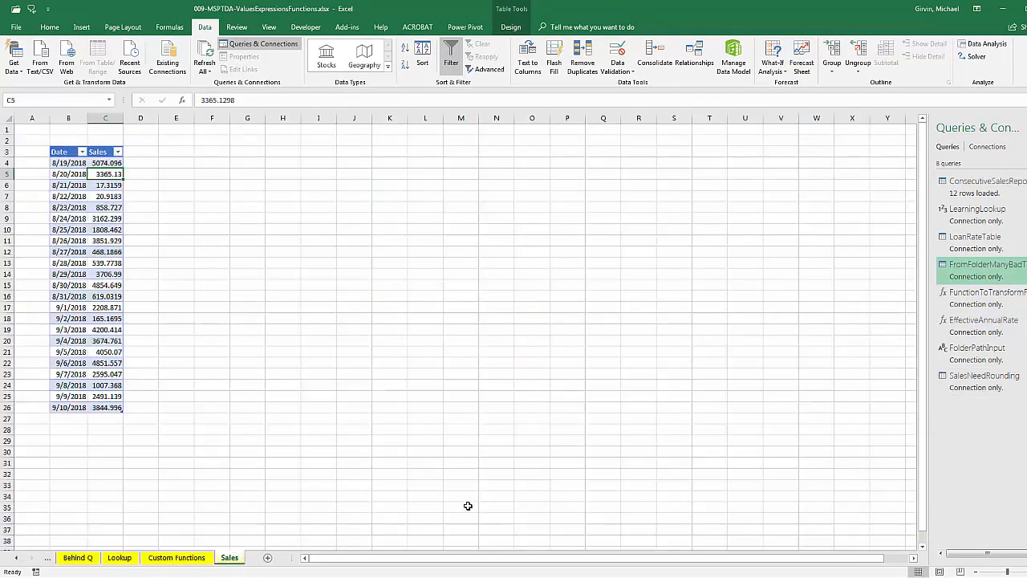
double_click(956, 385)
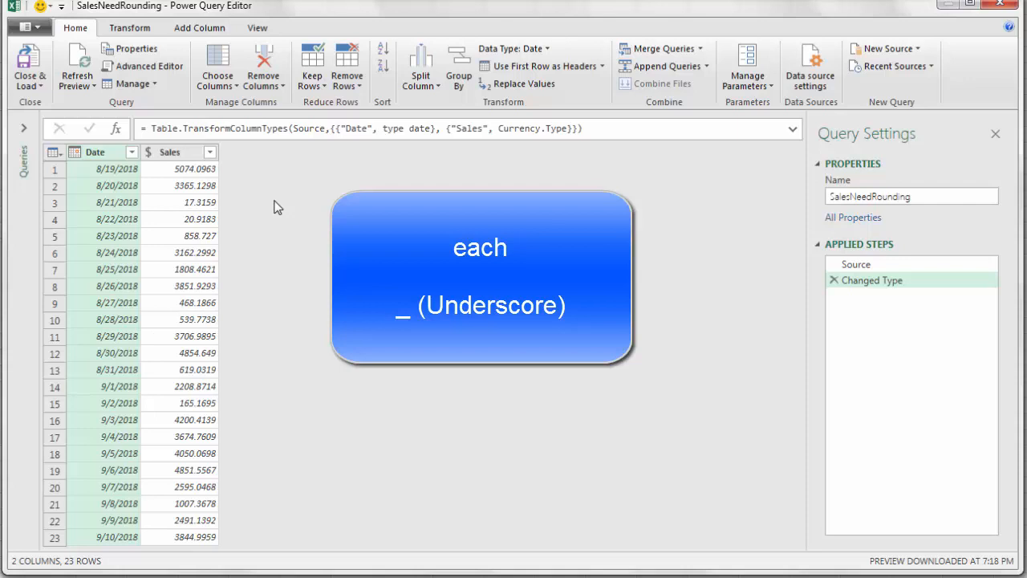
Add a custom column named RoundedSales with the formula Number.Round([Sales],2).
left_click(212, 32)
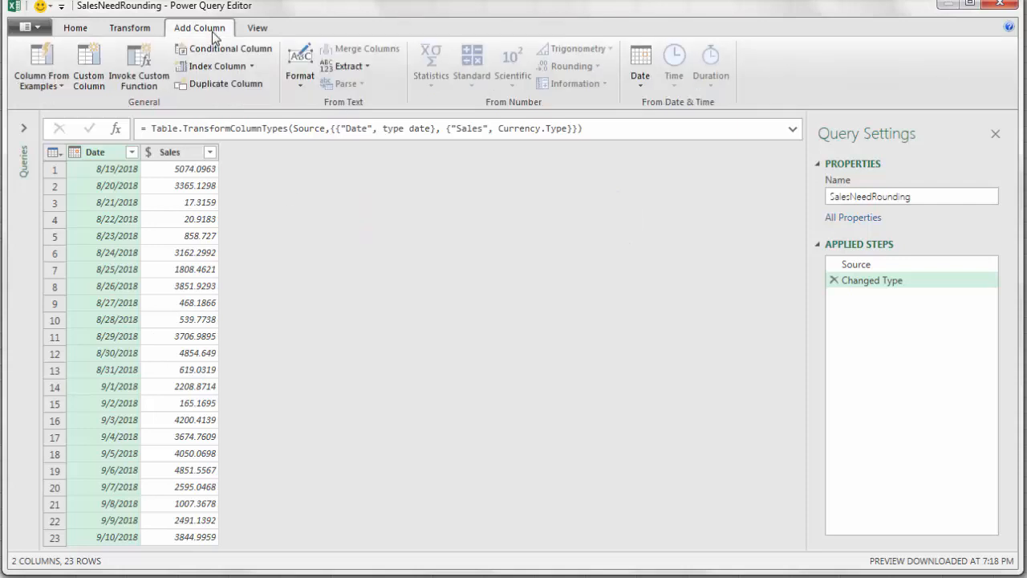
left_click(97, 80)
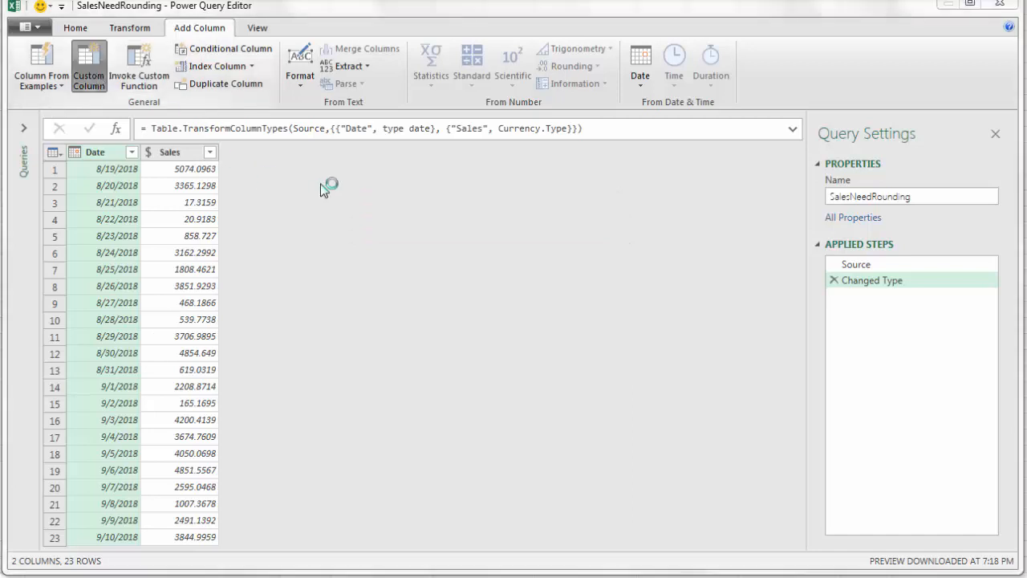
type("Rounde")
type("dSales")
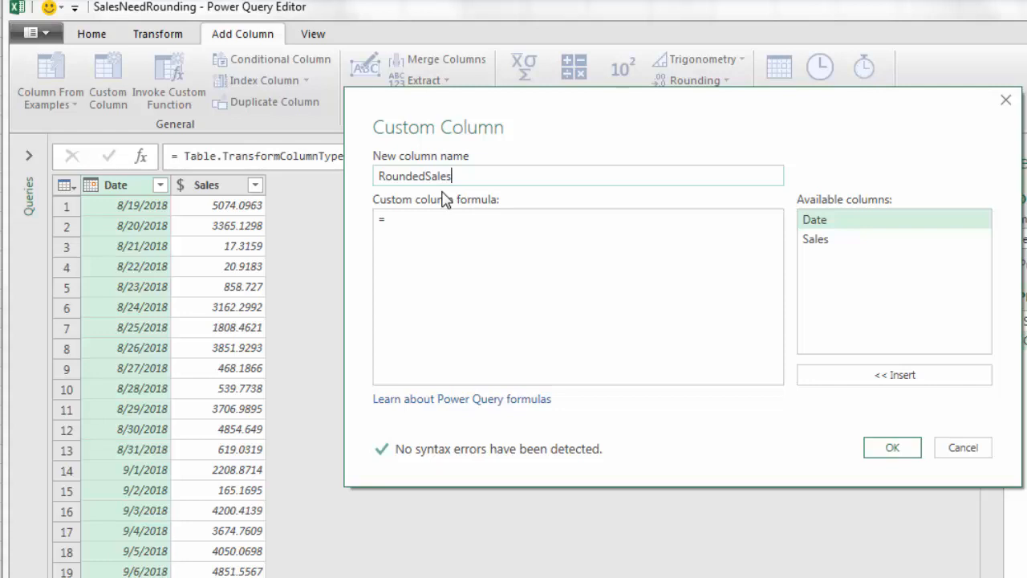
left_click(436, 230)
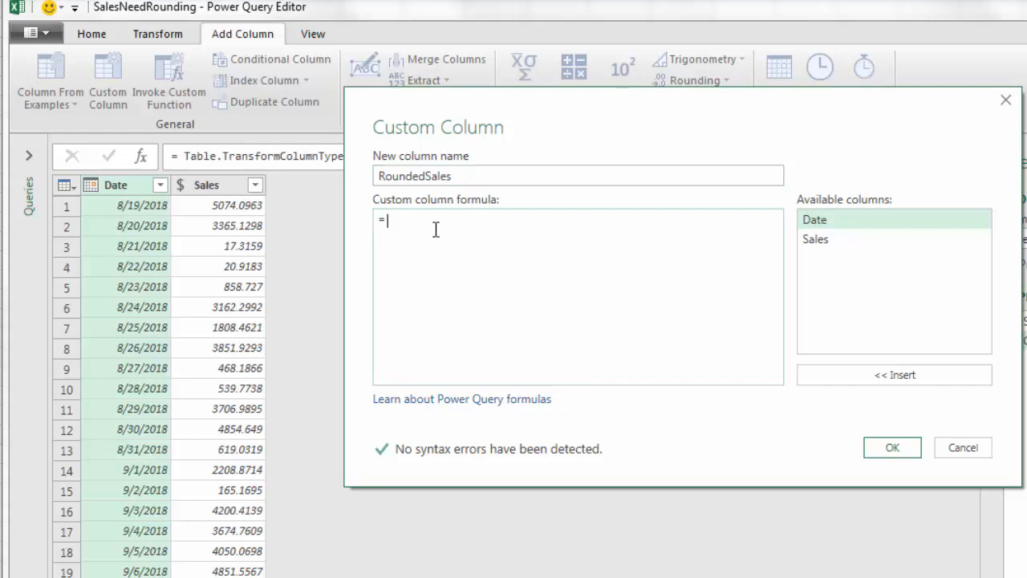
type("Number.Round(")
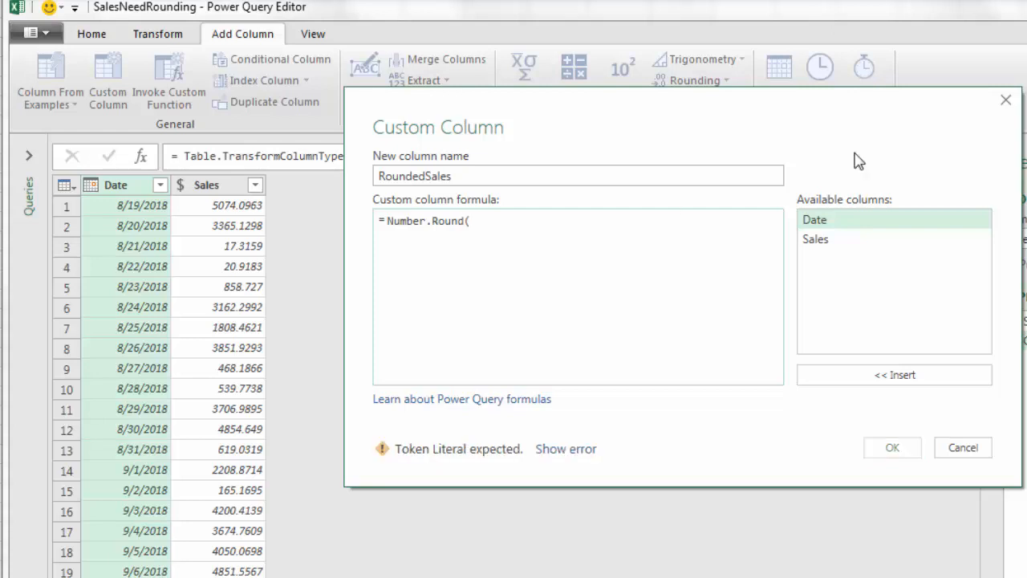
double_click(815, 239)
type(",2)")
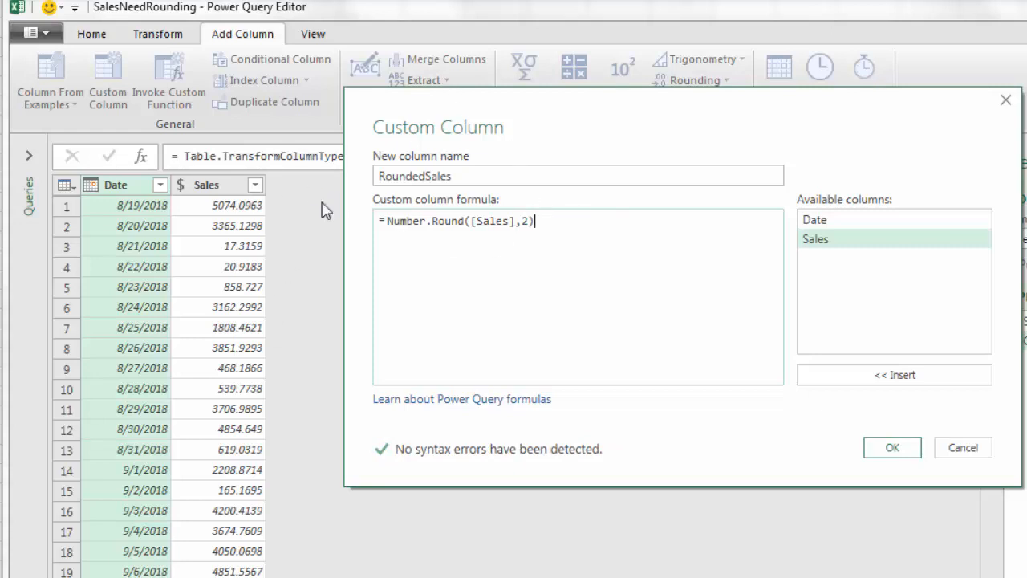
left_click(892, 448)
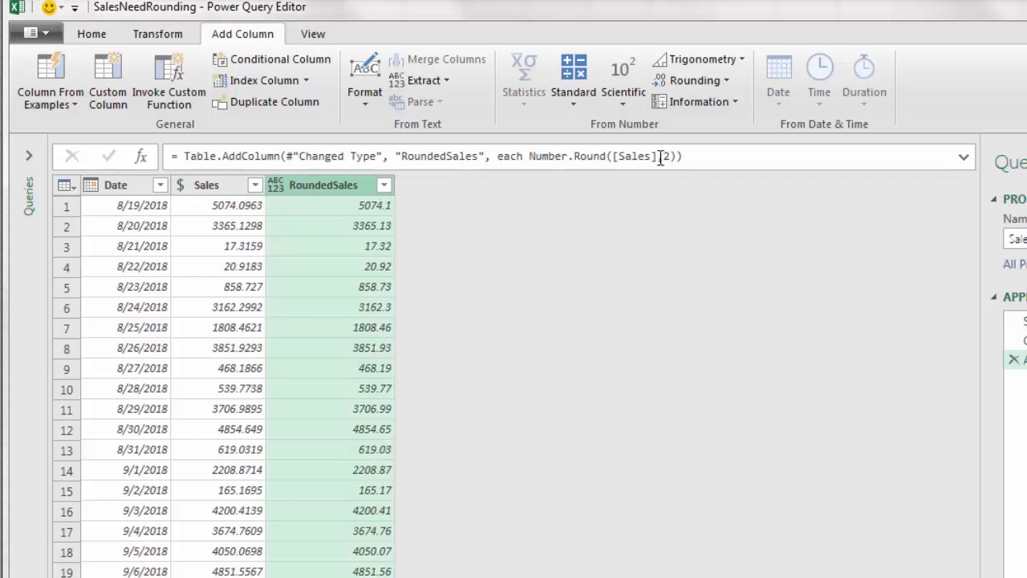
Examine the each keyword in the formula of the RoundedSales column.
left_click(509, 156)
double_click(511, 156)
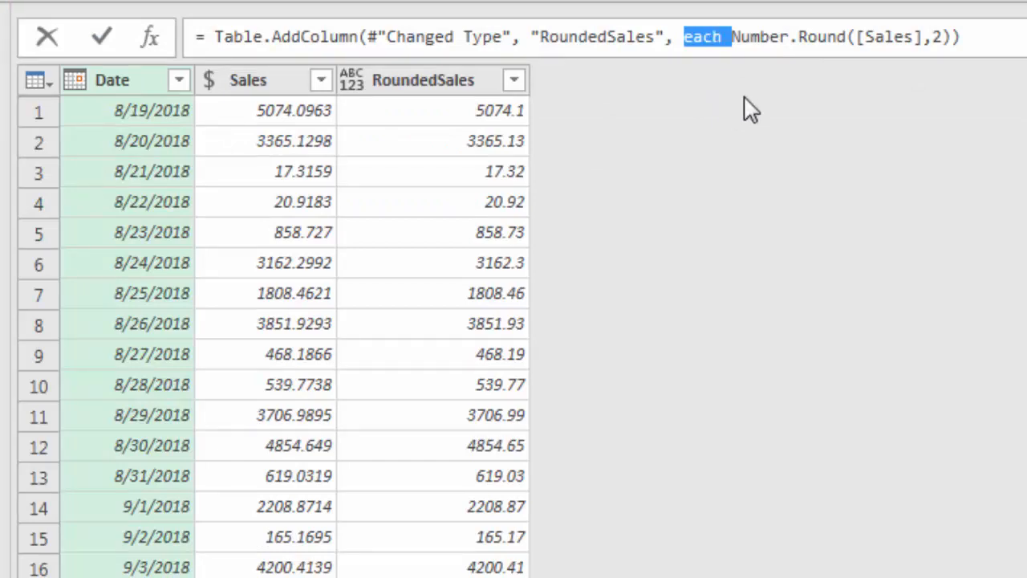
left_click(703, 37)
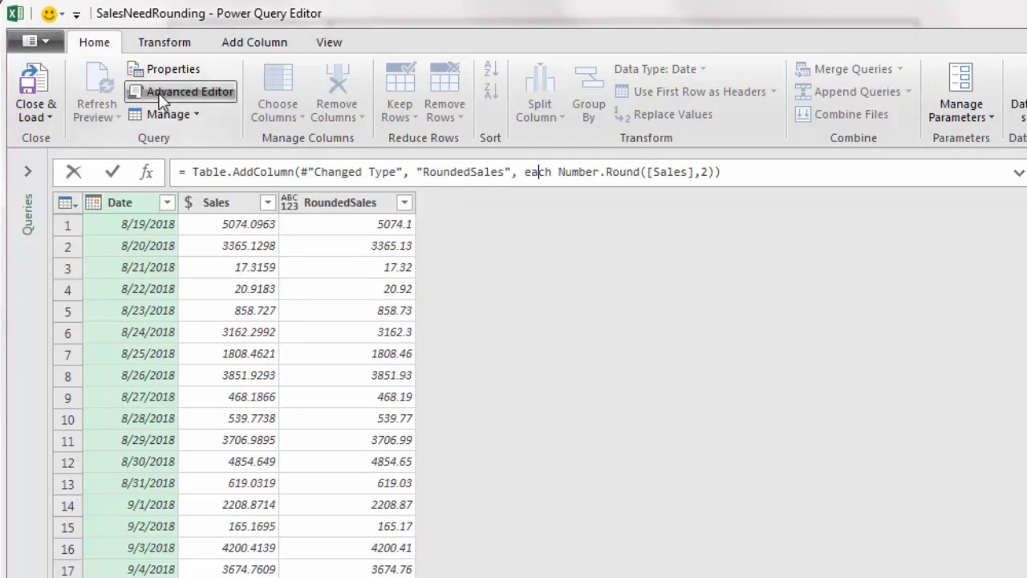
In the query's full M code, add the step #"Added Custom2"= Table.AddColumn(#"Changed Type", "RoundedSales", (_) => Number.Round(_[Sales],2)) below #"Added Custom".
left_click(158, 92)
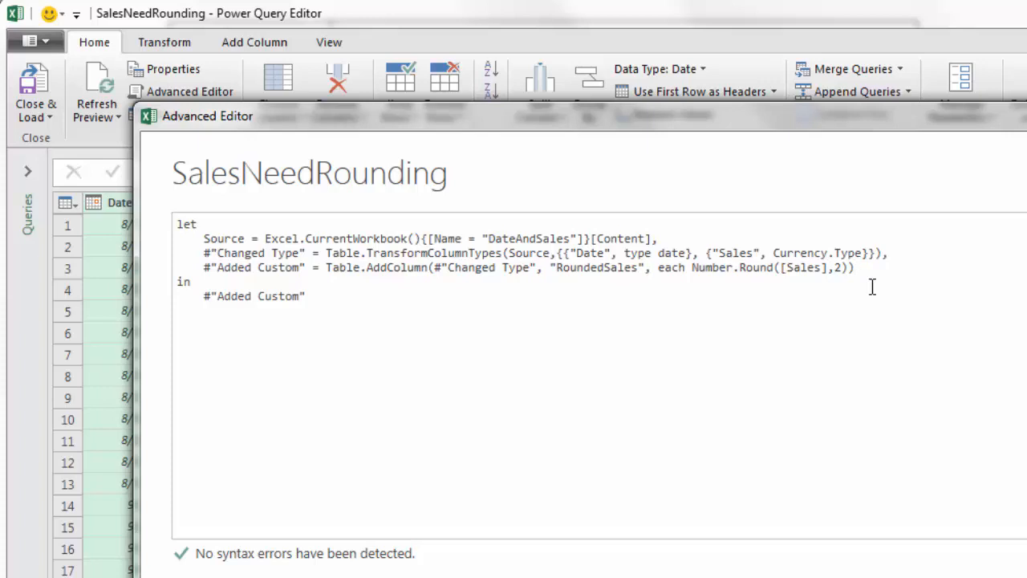
key("Return")
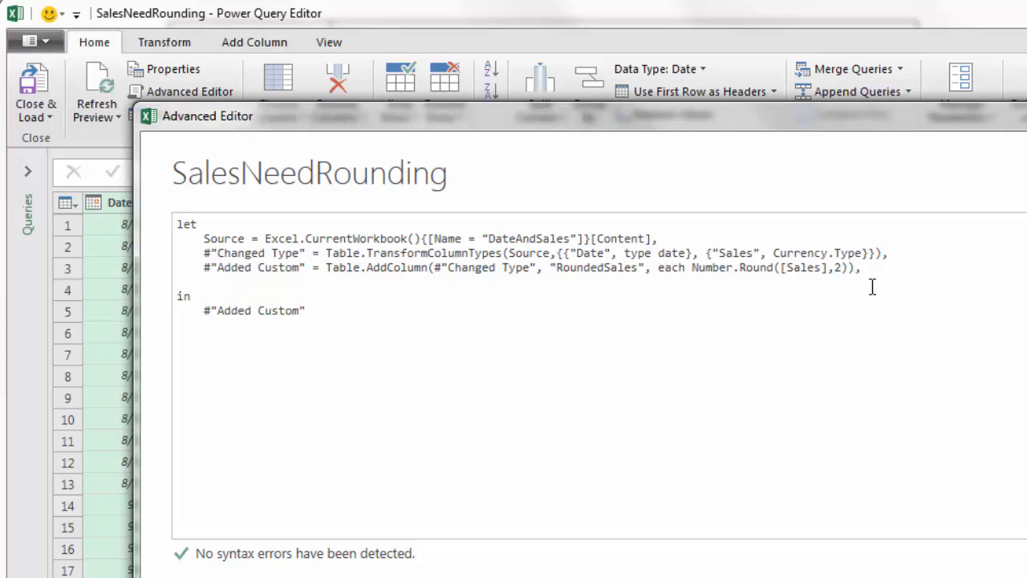
type("#\"Added Custom2\"= Table.AddColumn(#\"Changed Type\", \"RoundedSales\", (_) => Number.Round(_[Sales],2))")
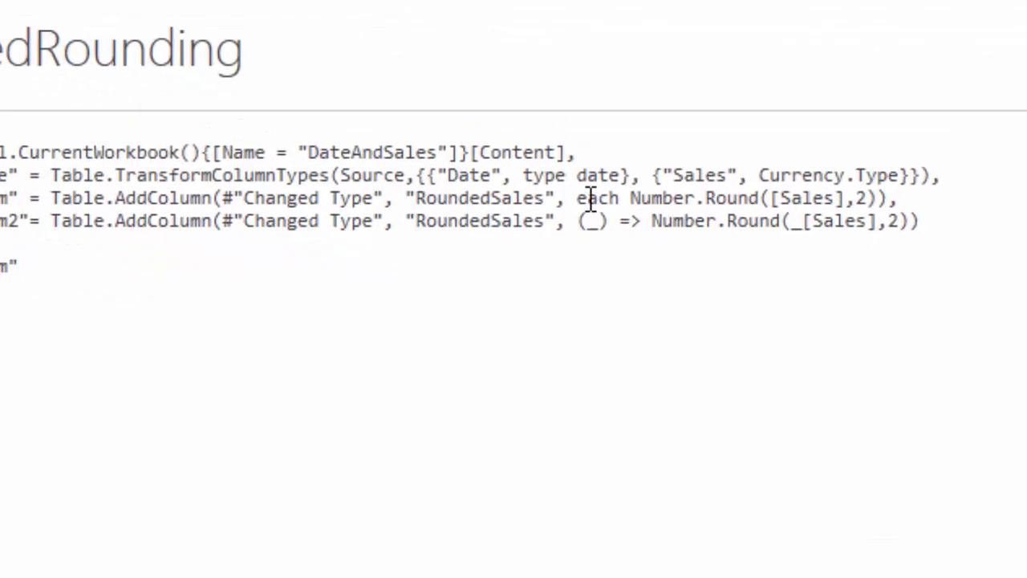
Compare each and [Sales] in the #"Added Custom" line with (_) => and _[Sales] in the #"Added Custom2" line.
double_click(594, 198)
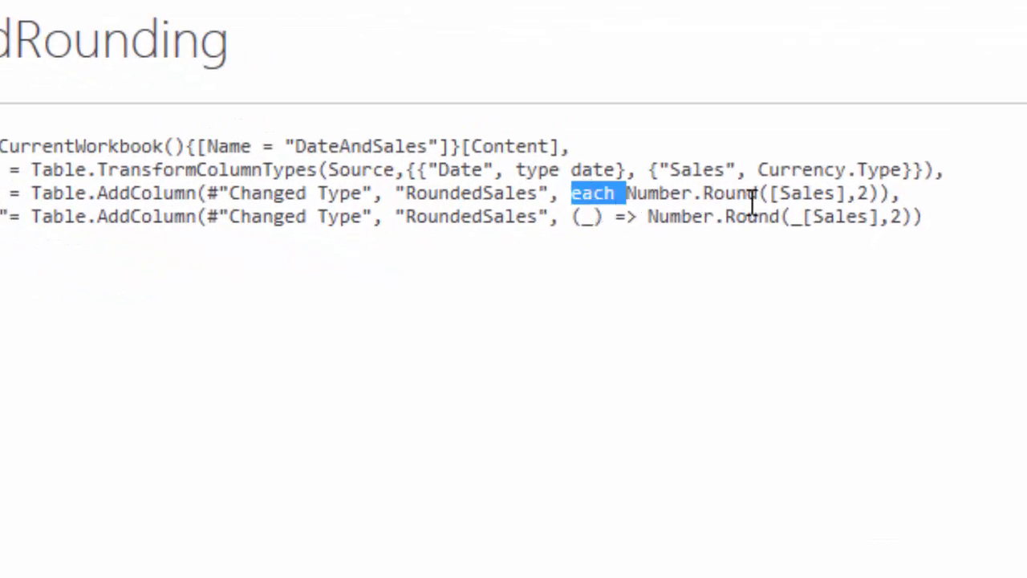
left_click_drag(761, 193, 852, 195)
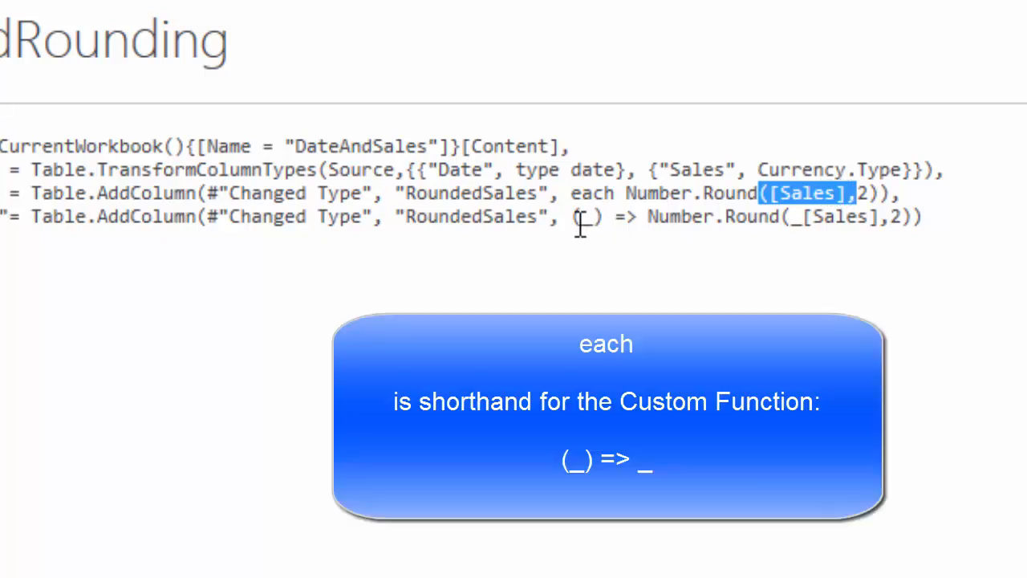
double_click(592, 197)
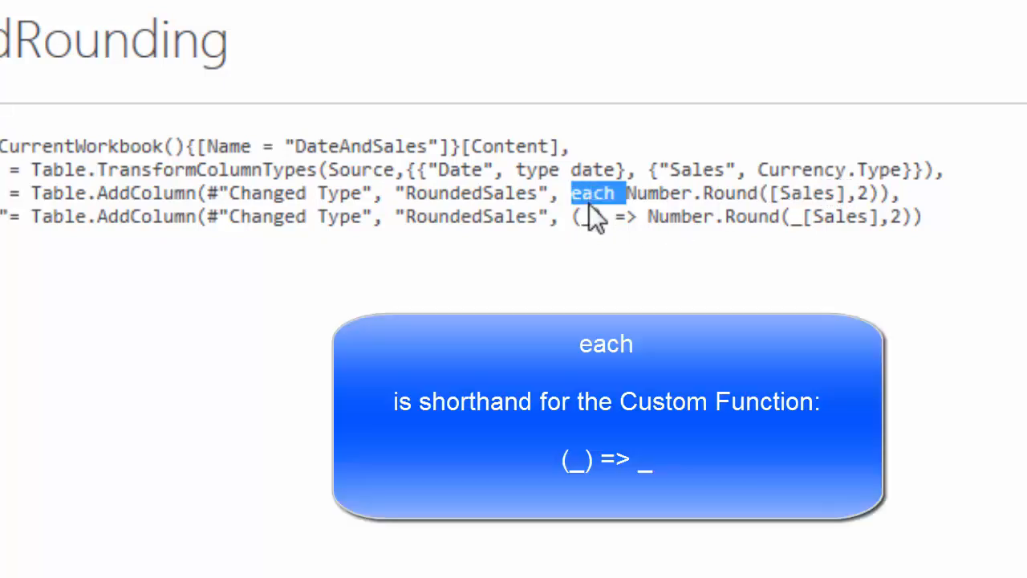
left_click(629, 297)
left_click(593, 217)
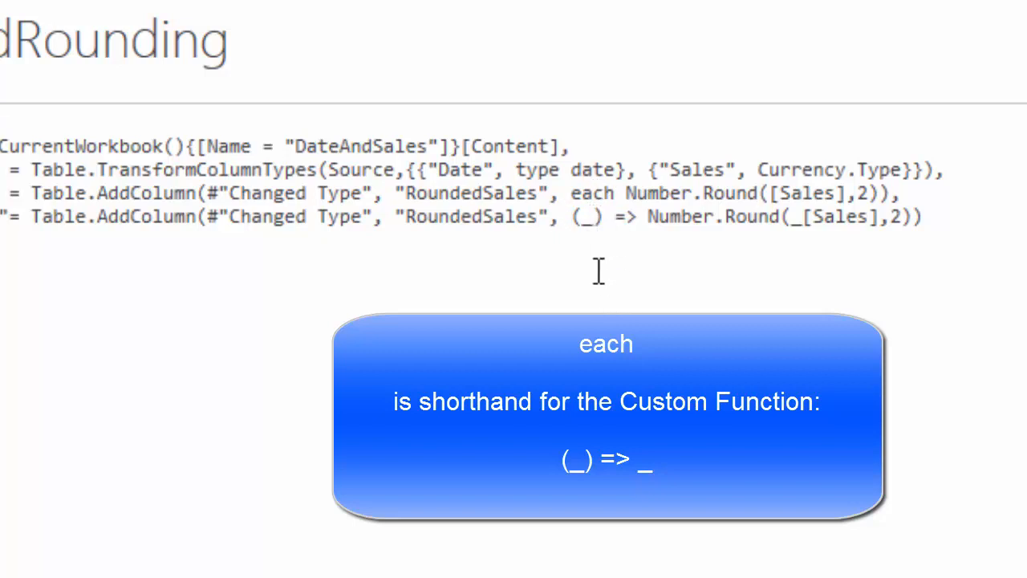